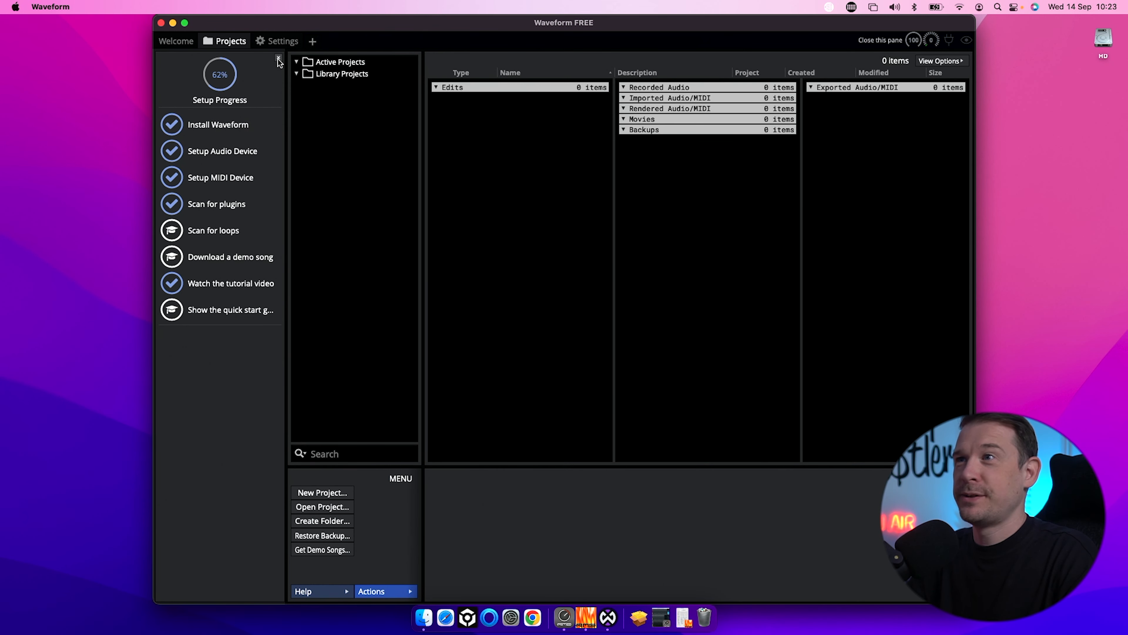
# - Hide the setup progress pane and create a project named First Project from the EDM template
pyautogui.click(278, 58)
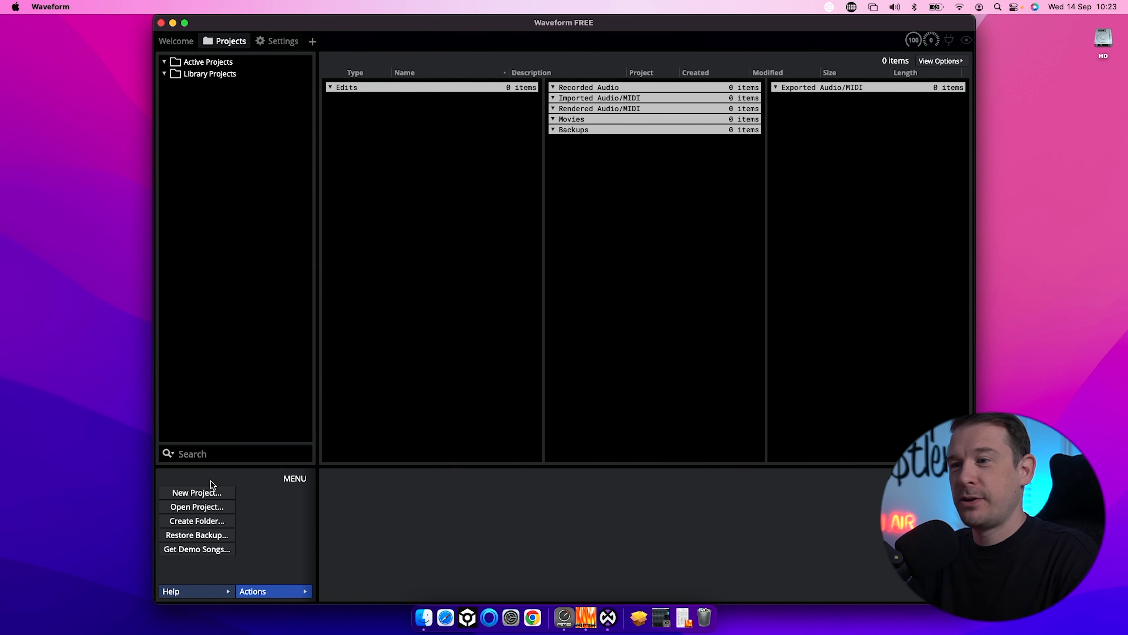
pyautogui.click(198, 493)
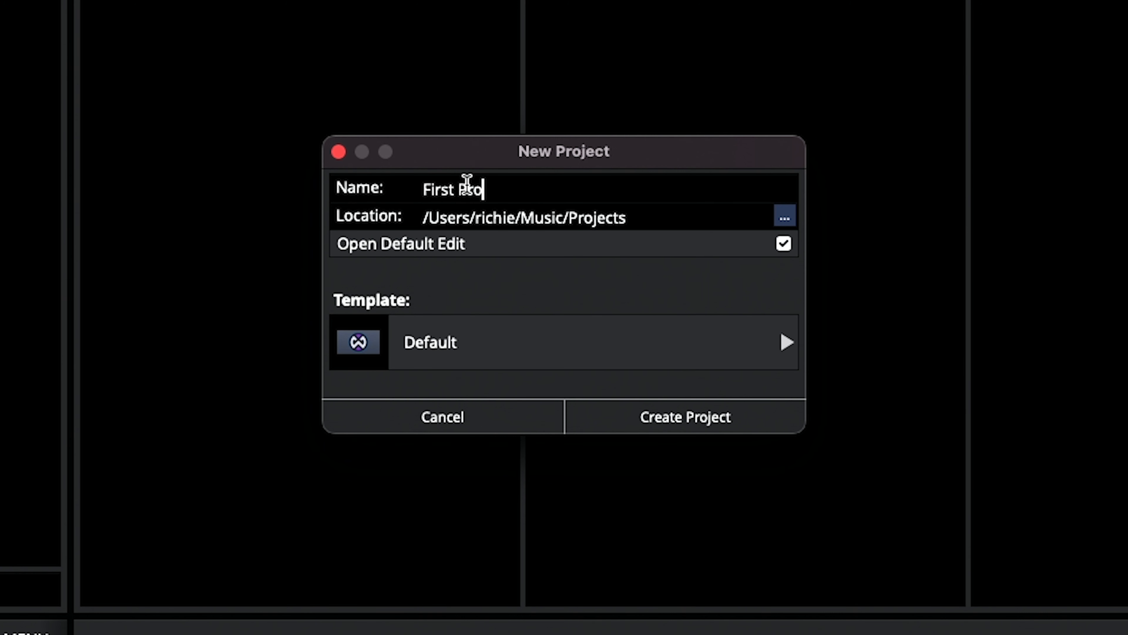
pyautogui.click(591, 340)
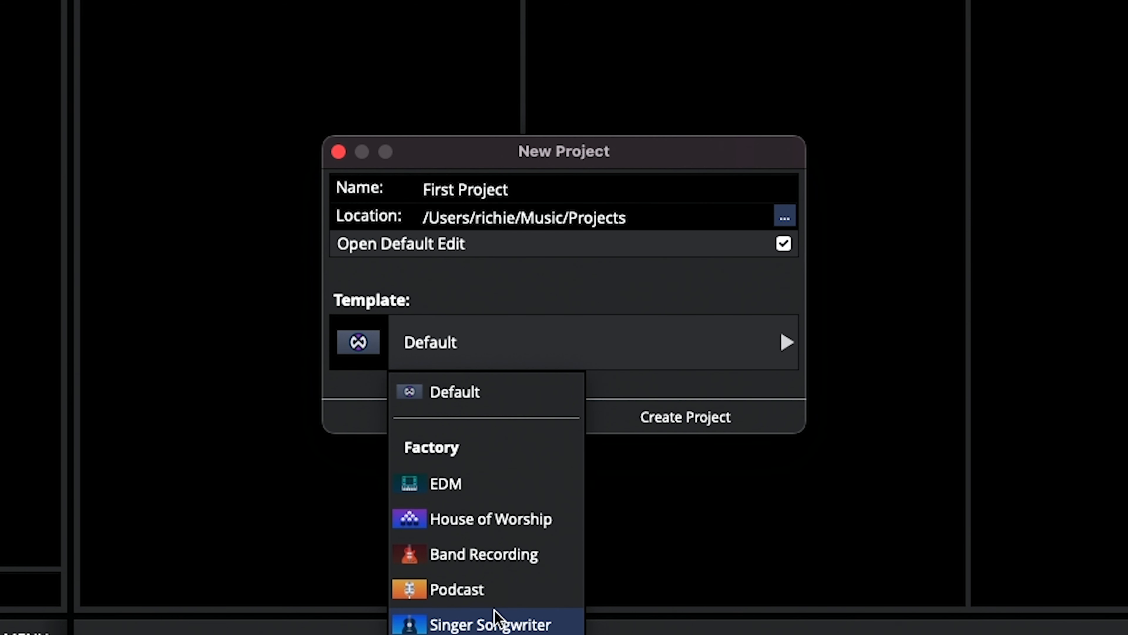
pyautogui.click(506, 484)
pyautogui.click(685, 416)
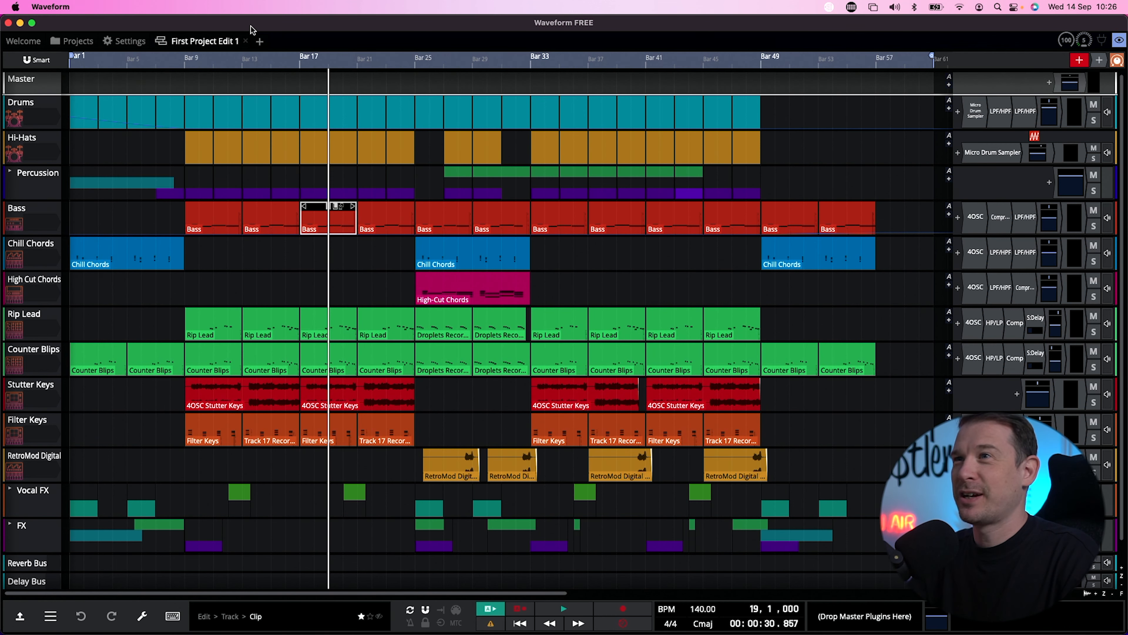
# - Close the First Project edit and create a project named Second Project with the Default template
pyautogui.click(248, 41)
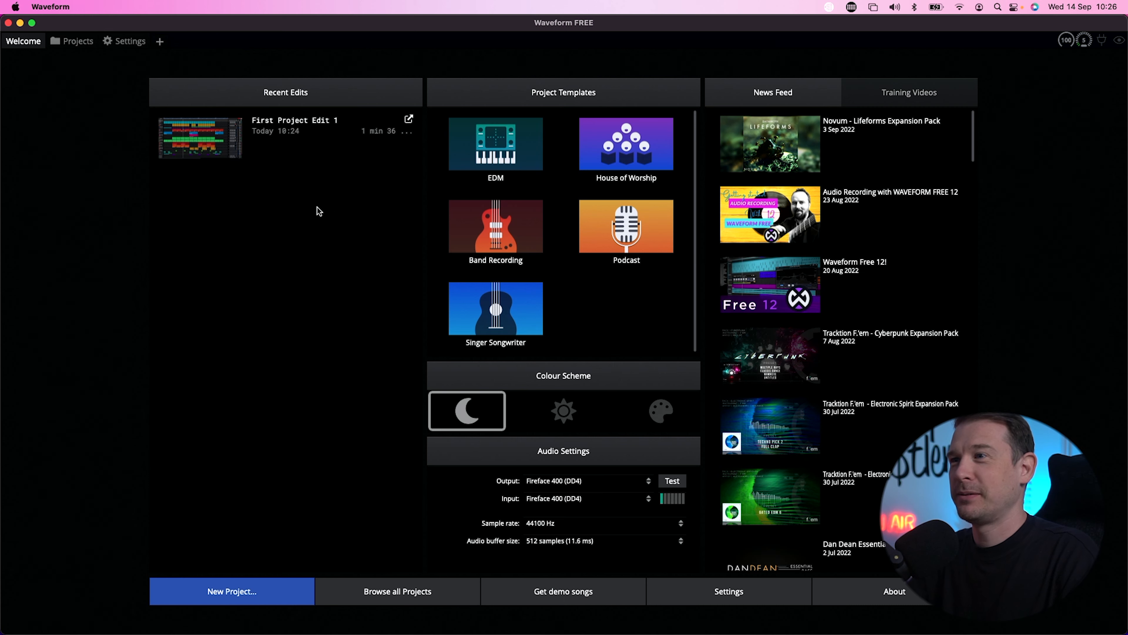
pyautogui.click(276, 595)
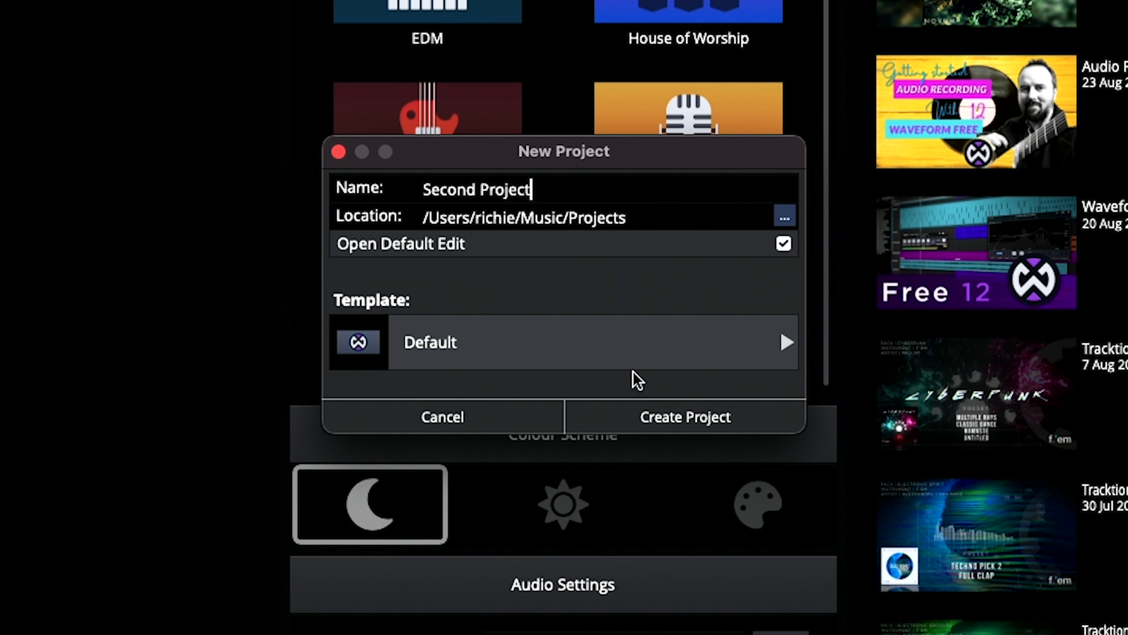
pyautogui.click(650, 411)
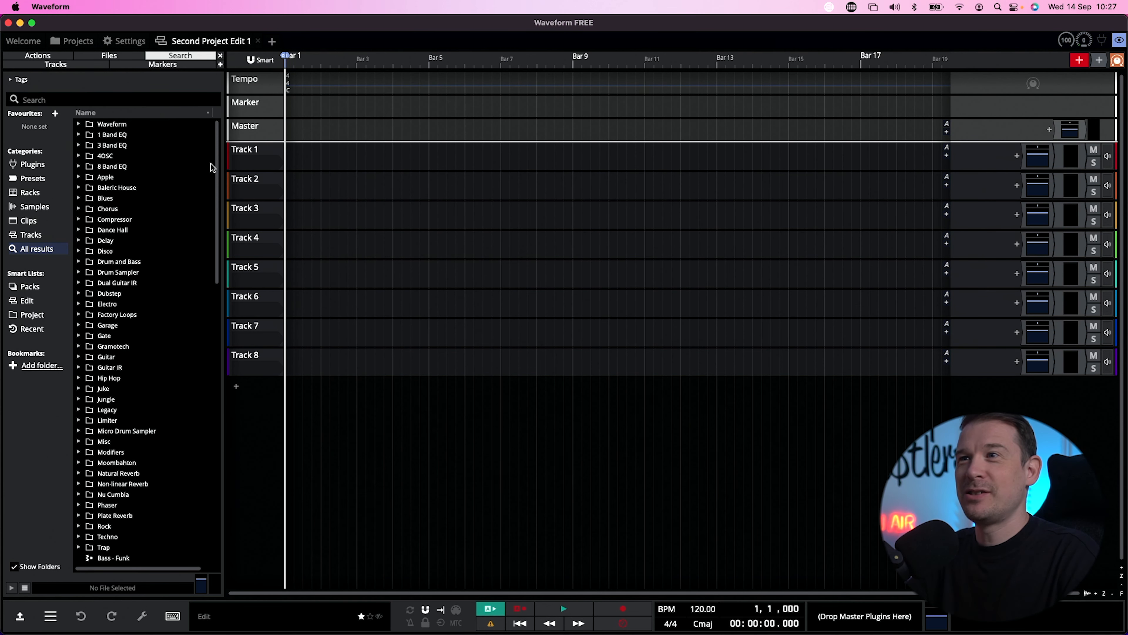
# - Narrow the browser pane and look through its Plugins, Presets and Racks categories
pyautogui.moveTo(223, 164); pyautogui.dragTo(198, 165)
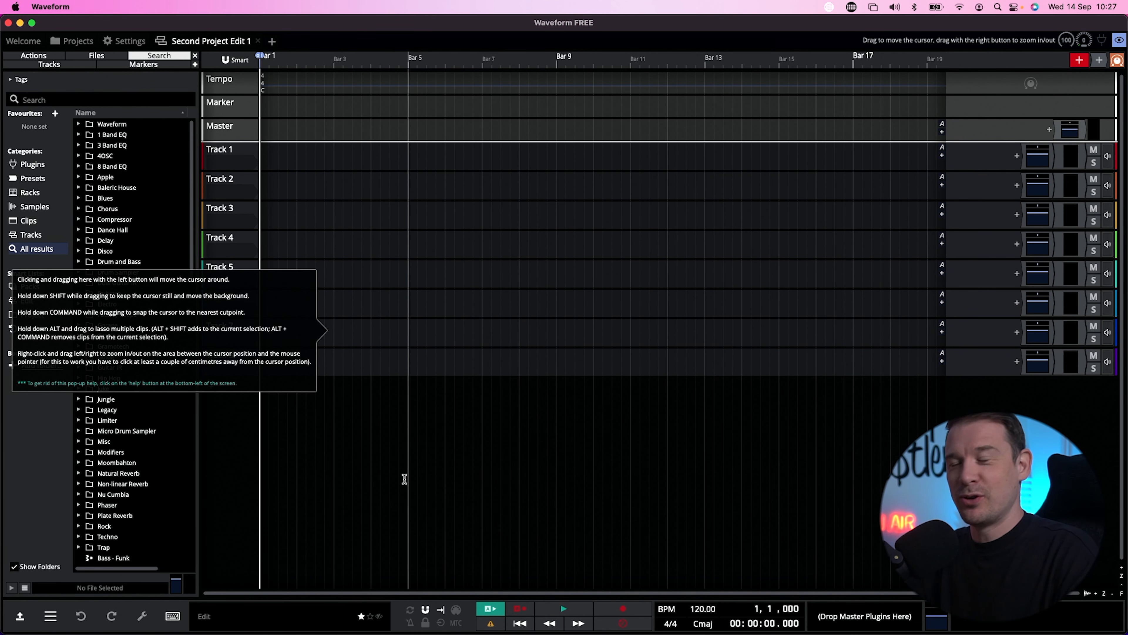
pyautogui.click(44, 167)
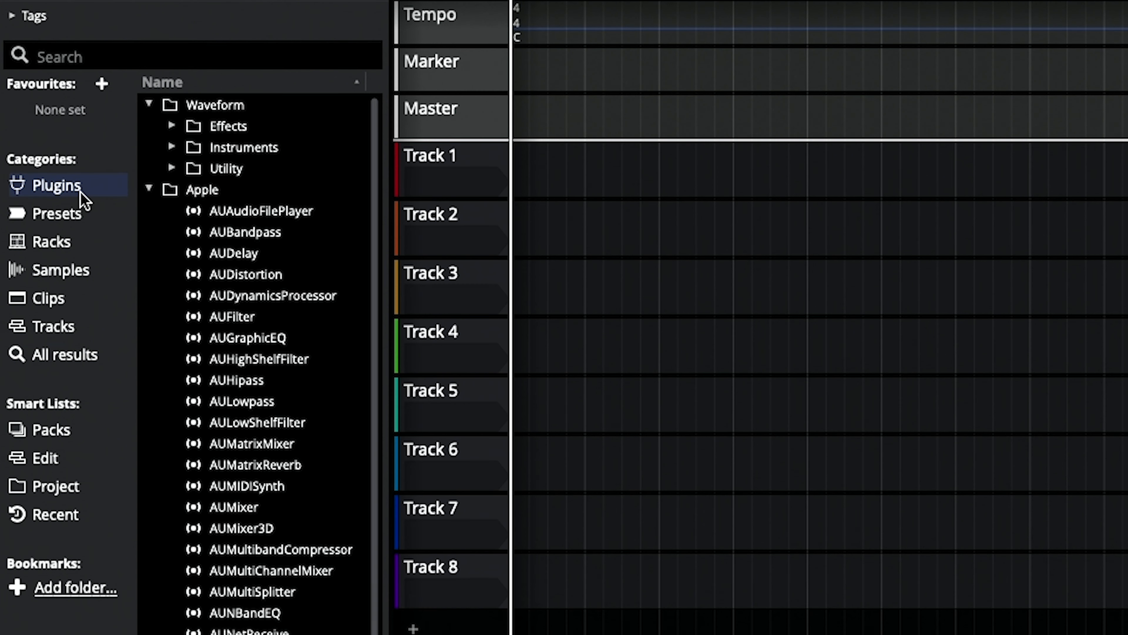
pyautogui.scroll(-4, 280, 273)
pyautogui.scroll(4, 278, 280)
pyautogui.click(88, 220)
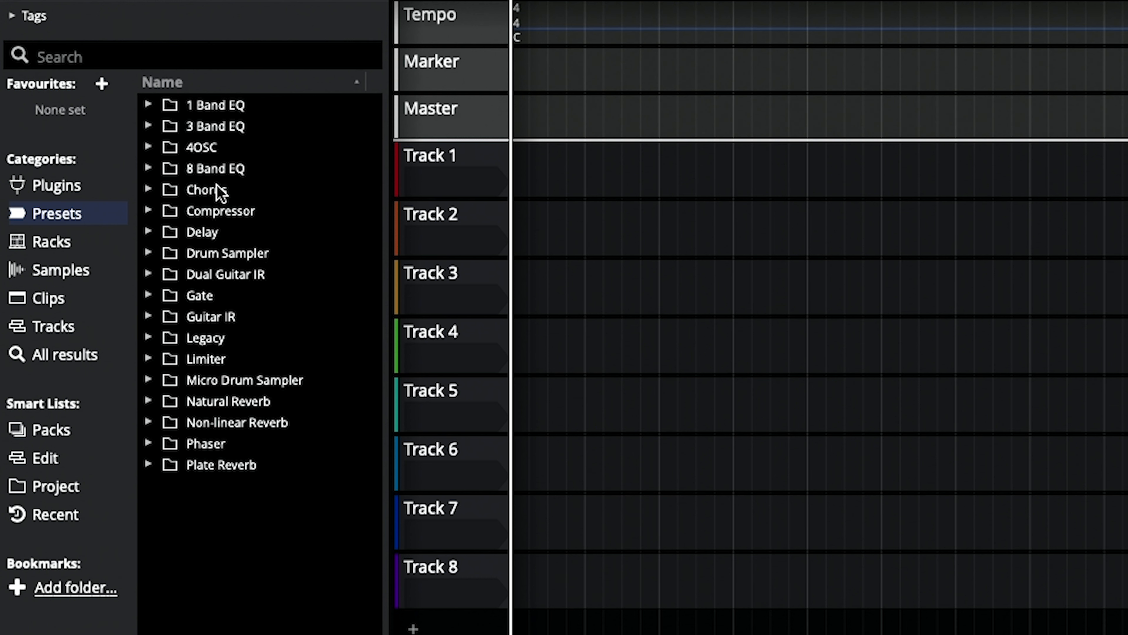
pyautogui.click(61, 243)
pyautogui.scroll(-3, 313, 263)
# - Preview the 90 BPM and 140 BPM sample loops in the Factory Loops folder
pyautogui.click(71, 270)
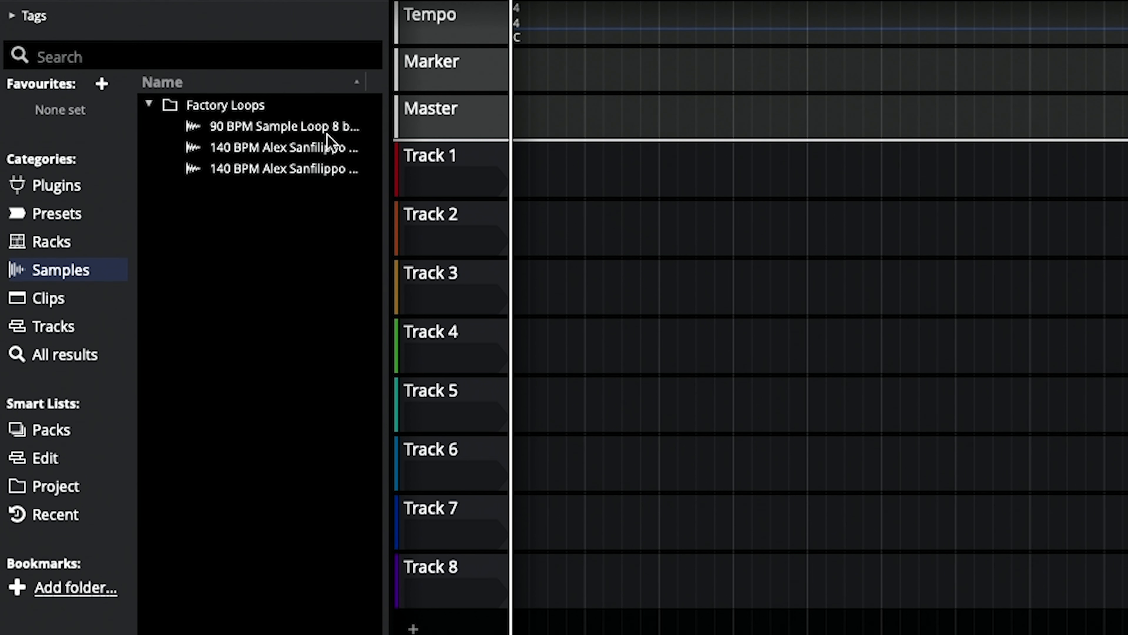
pyautogui.click(295, 128)
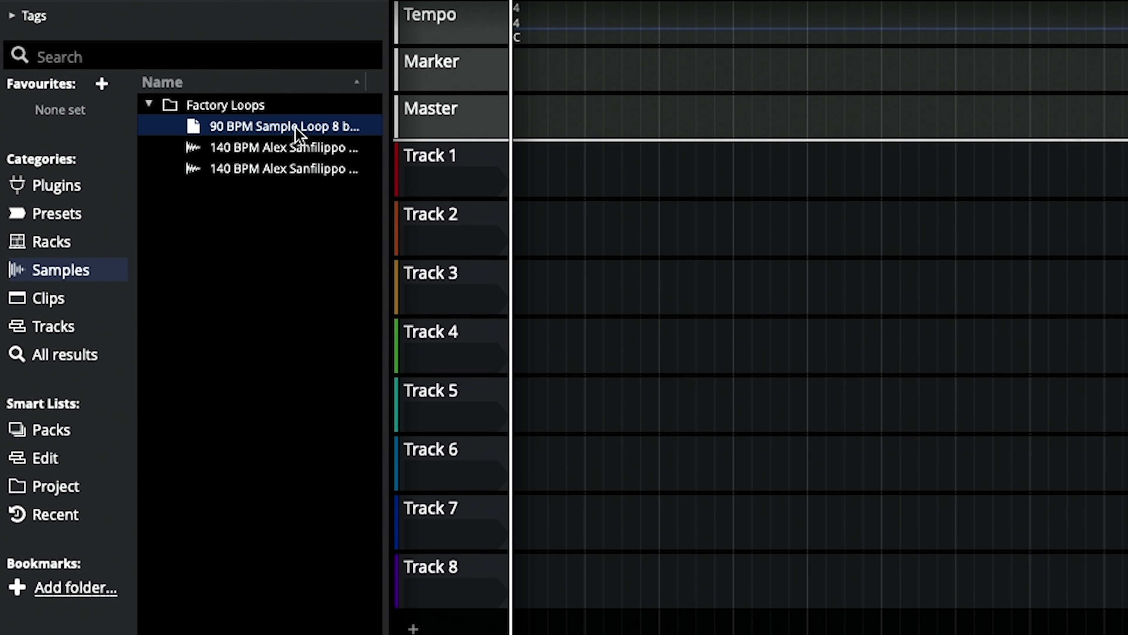
pyautogui.click(302, 149)
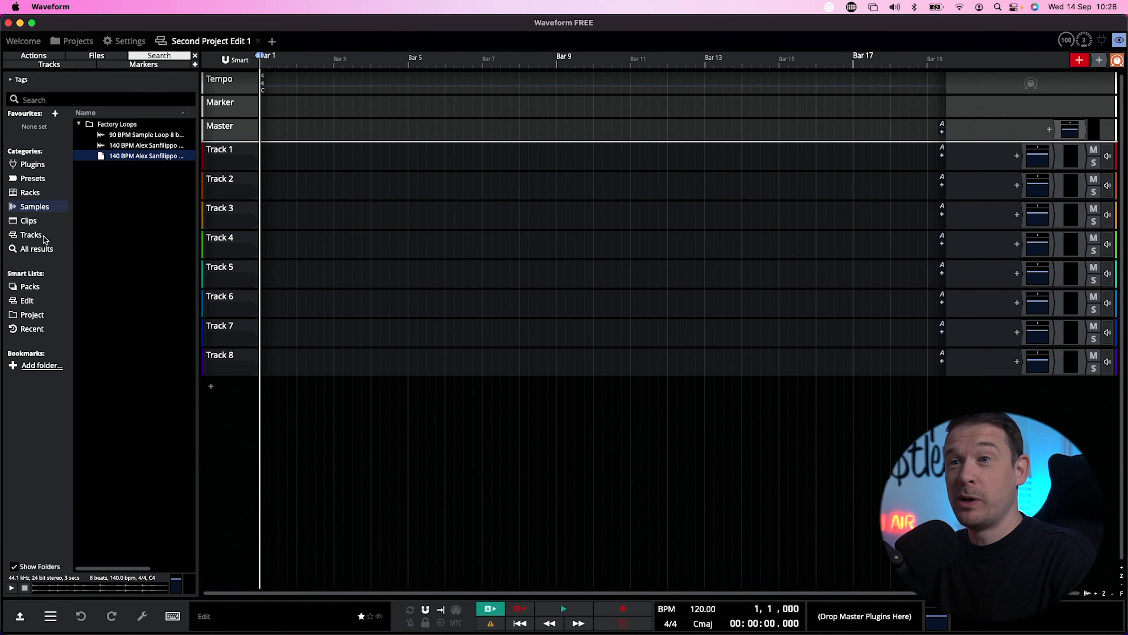
# - Expand the Baleric House folder in the Clips category and preview several of its step clips
pyautogui.click(49, 299)
pyautogui.click(150, 106)
pyautogui.click(132, 135)
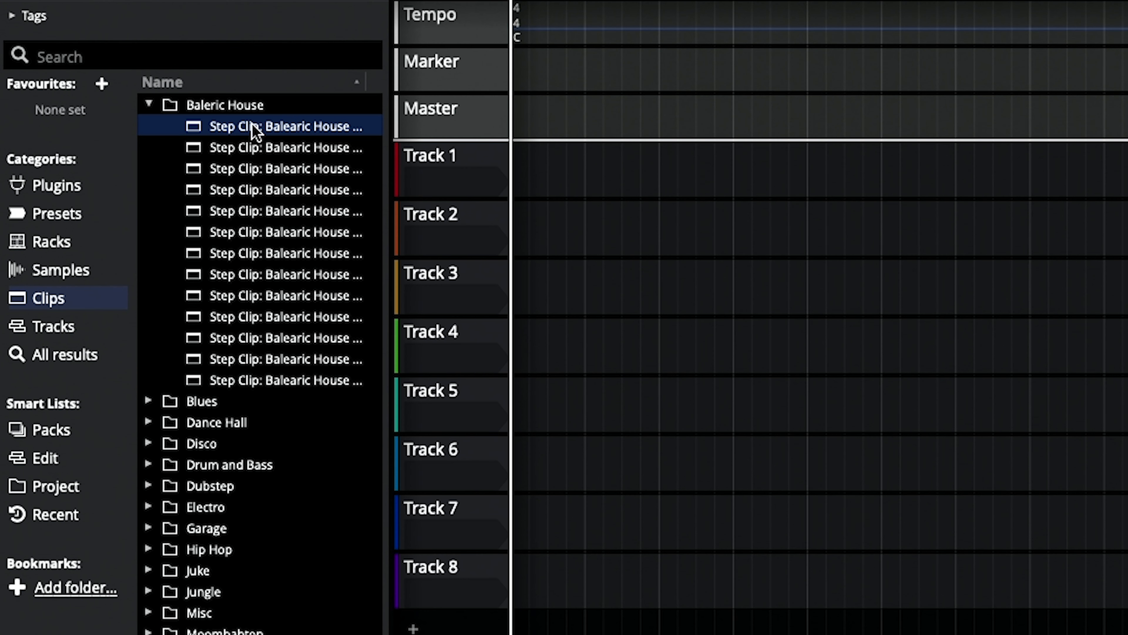
pyautogui.click(258, 149)
pyautogui.click(261, 275)
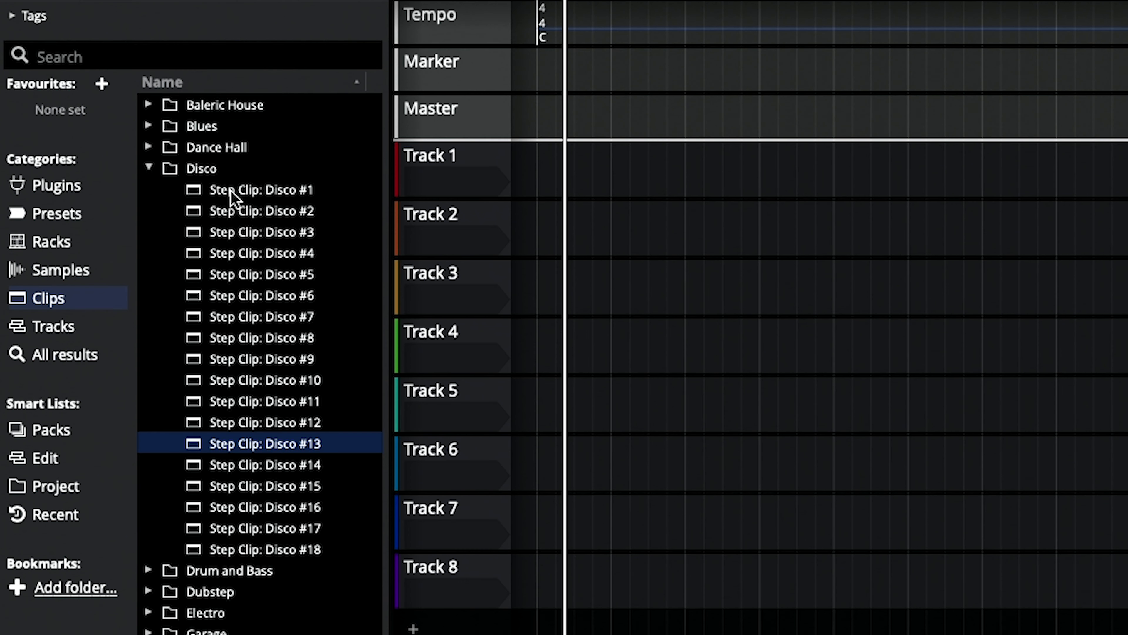
# - Place the Disco #1 step clip at bar 1 of Track 1 and play it back
pyautogui.click(129, 166)
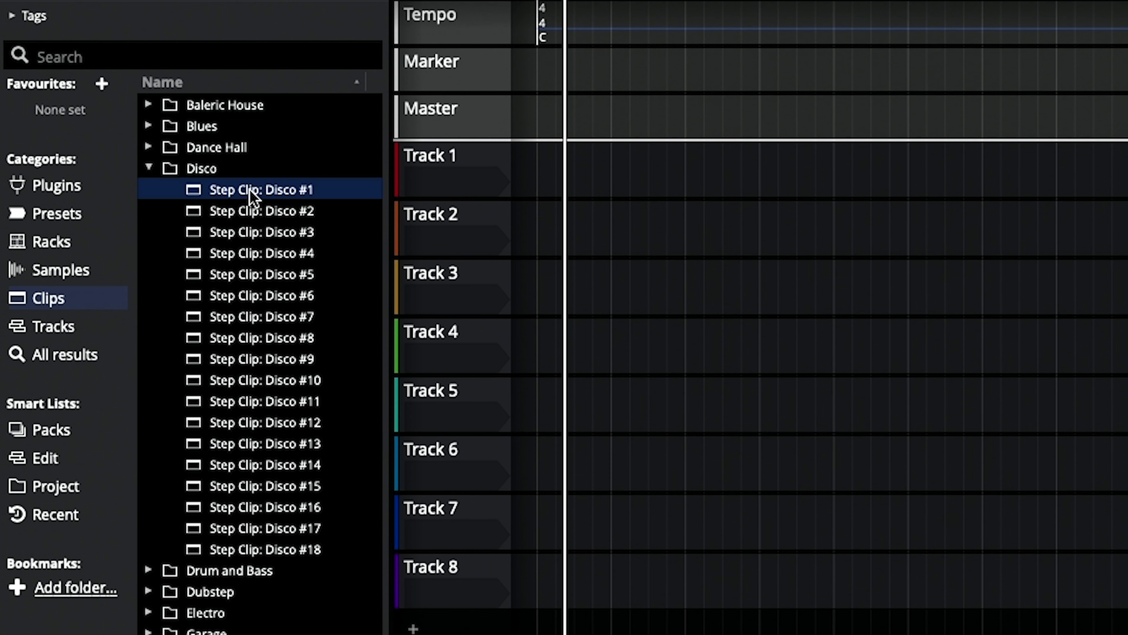
pyautogui.moveTo(257, 192); pyautogui.dragTo(558, 178)
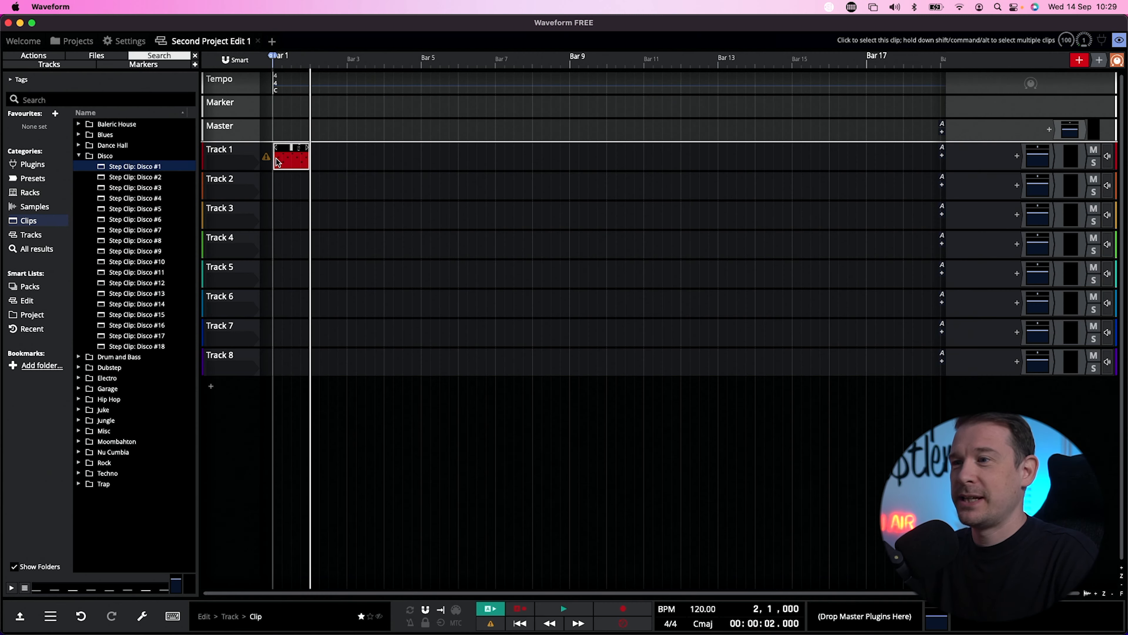
pyautogui.press('space')
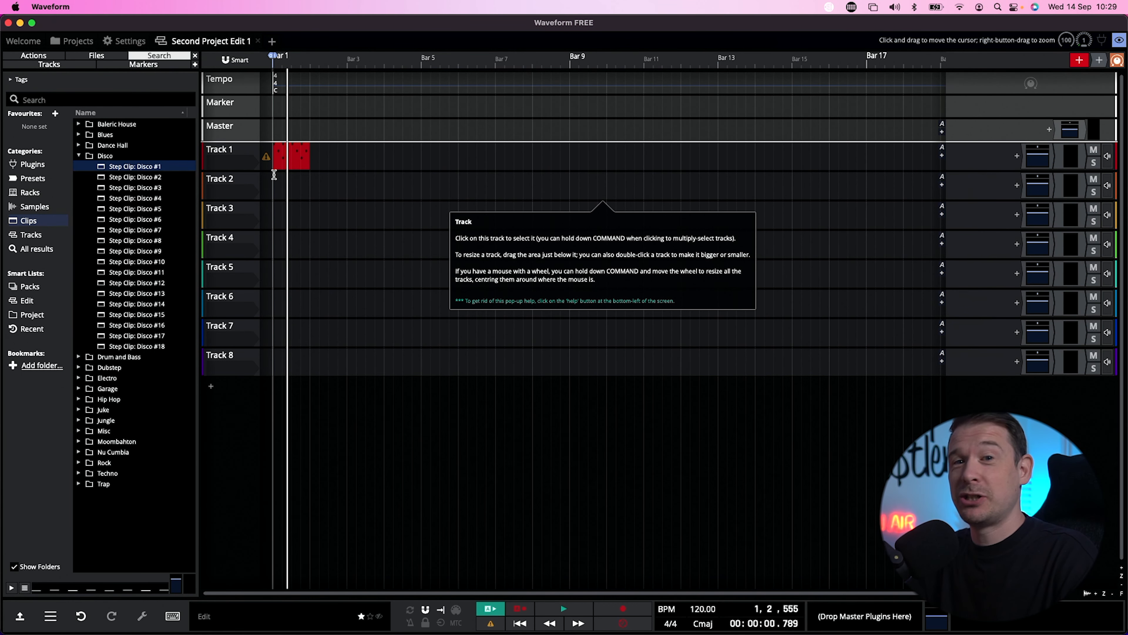
pyautogui.click(289, 158)
pyautogui.press('space')
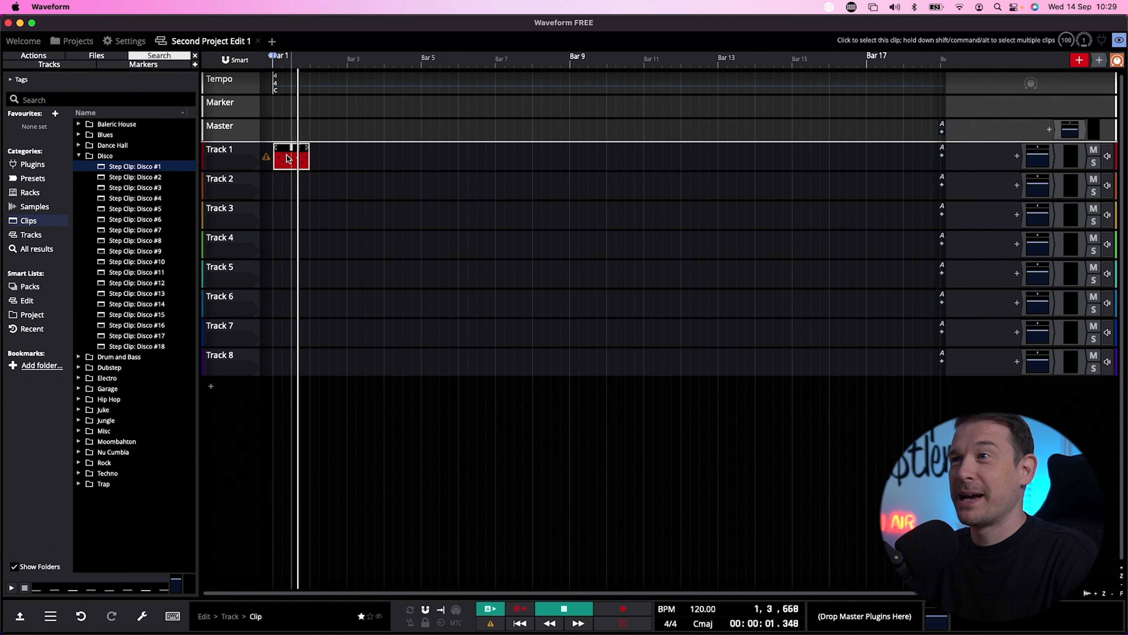
pyautogui.click(238, 155)
pyautogui.press('space')
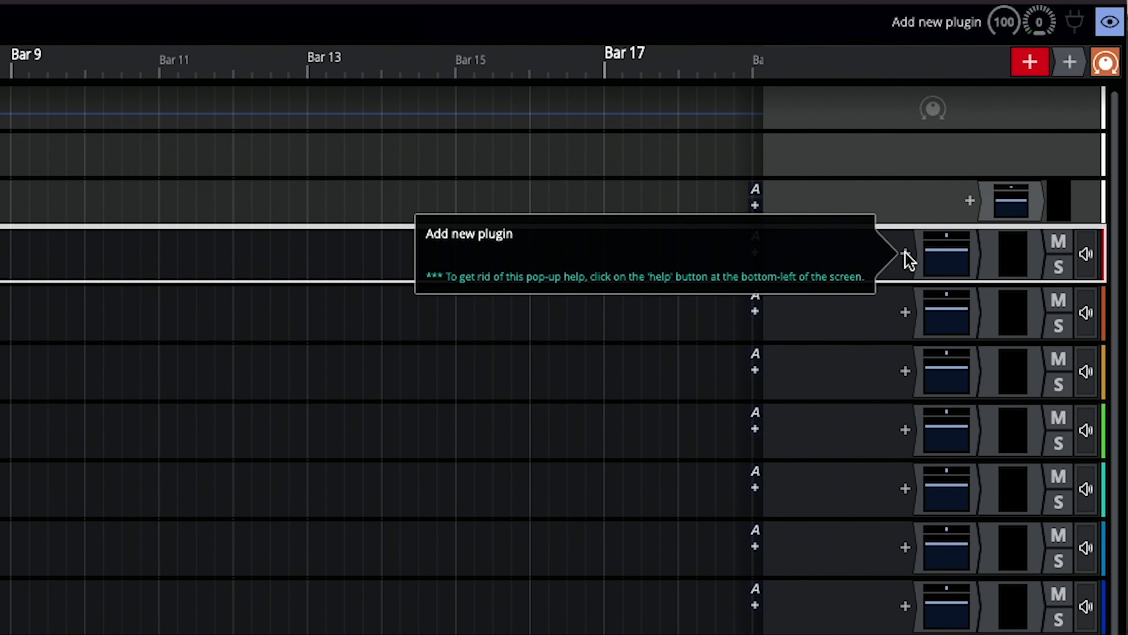
# - Add the Micro Drum Sampler instrument plugin to Track 1
pyautogui.click(905, 255)
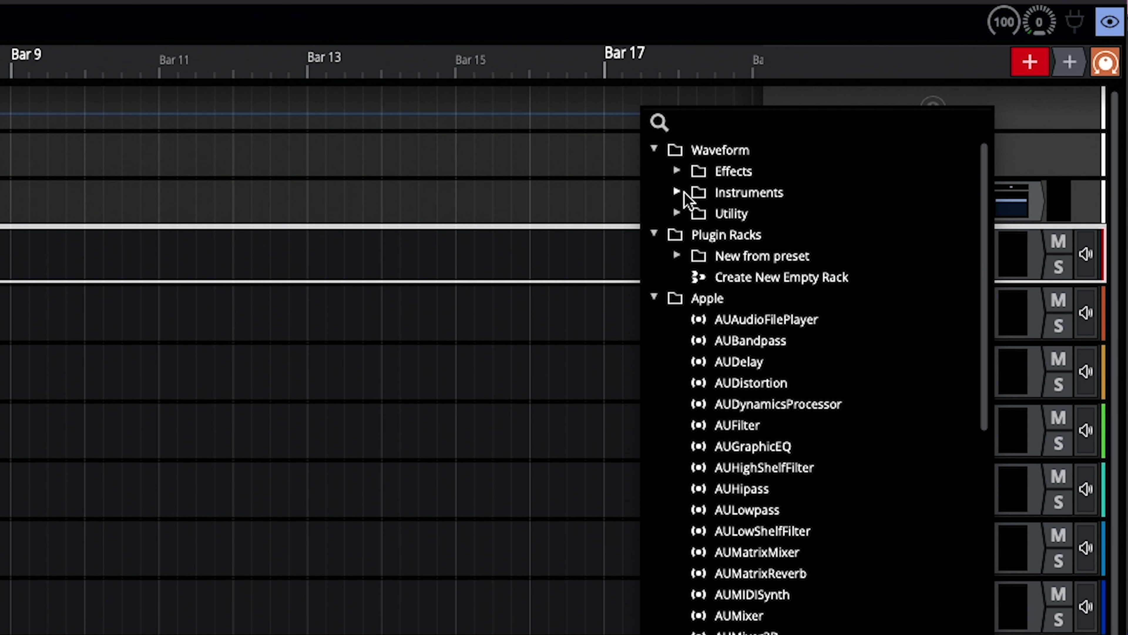
pyautogui.click(677, 192)
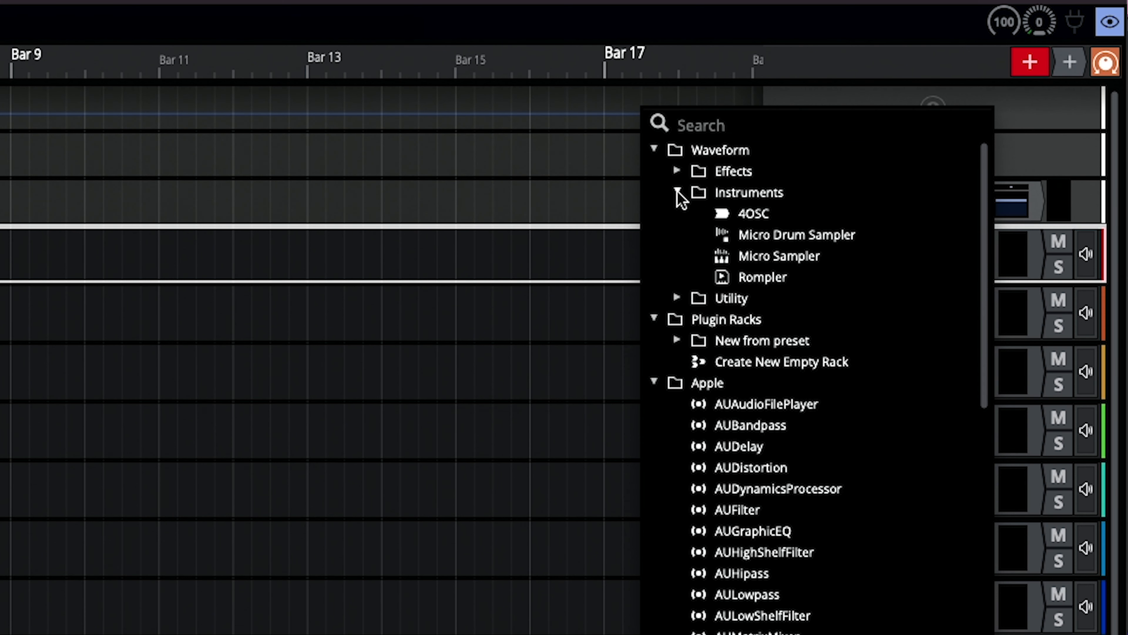
pyautogui.click(774, 236)
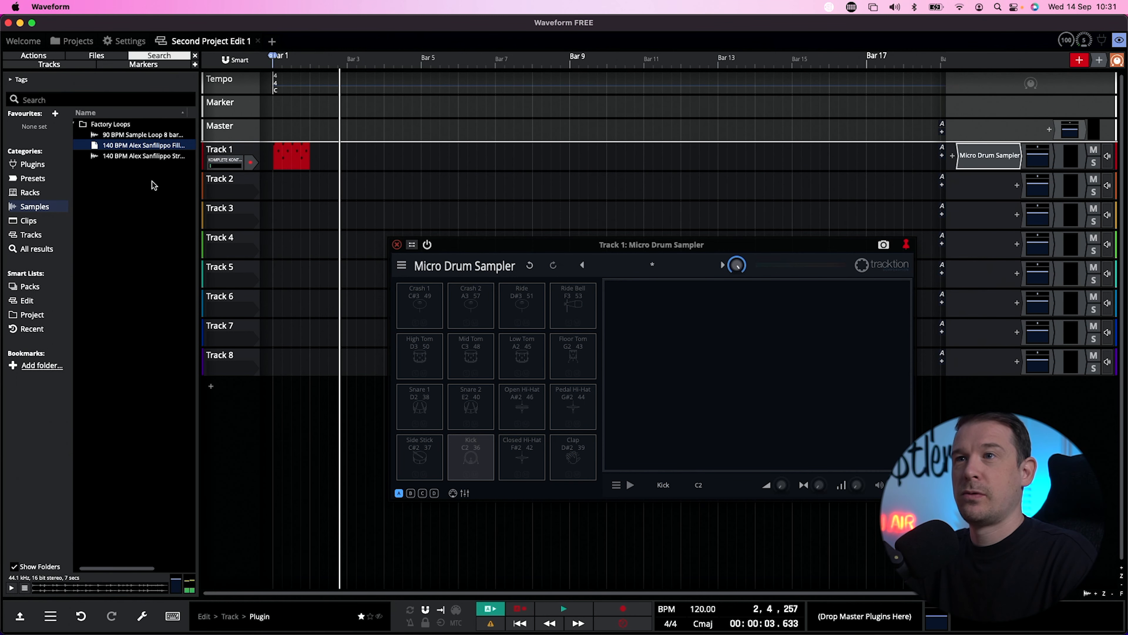
# - Load the 140 BPM Fill factory loop onto the Hi Bongo pad (C4) and trim its end to the first hit
pyautogui.moveTo(224, 191); pyautogui.dragTo(718, 355)
pyautogui.moveTo(908, 284); pyautogui.dragTo(615, 291)
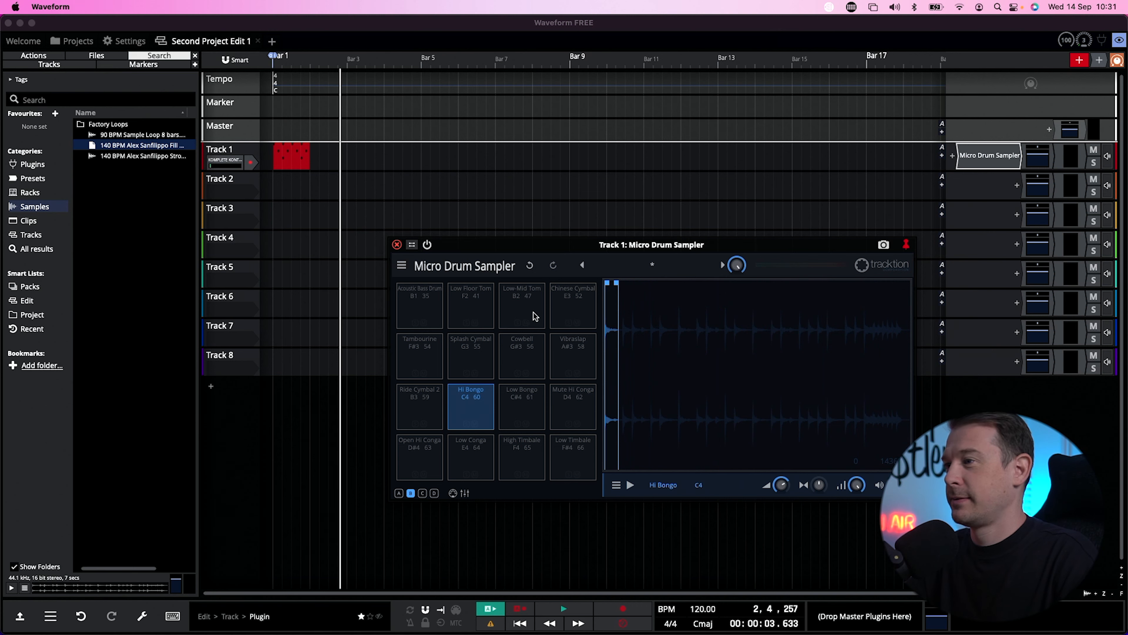
pyautogui.click(277, 169)
pyautogui.press('space')
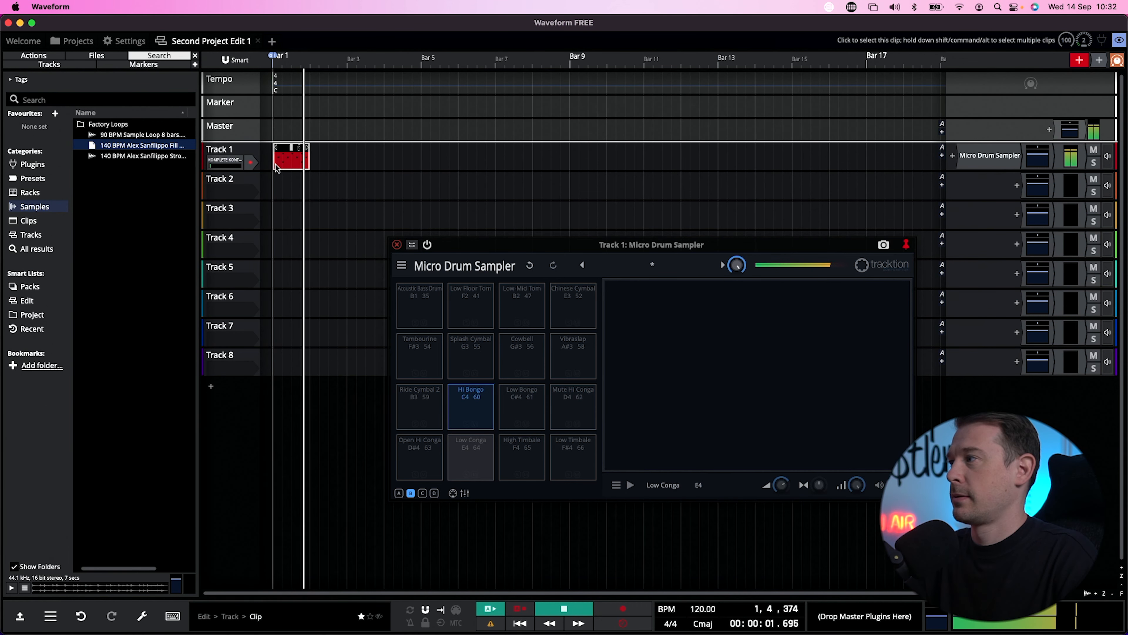
# - Replace the step clip on Track 1 with an empty one-bar MIDI clip at bar 1
pyautogui.doubleClick(276, 168)
pyautogui.moveTo(270, 158); pyautogui.dragTo(308, 155)
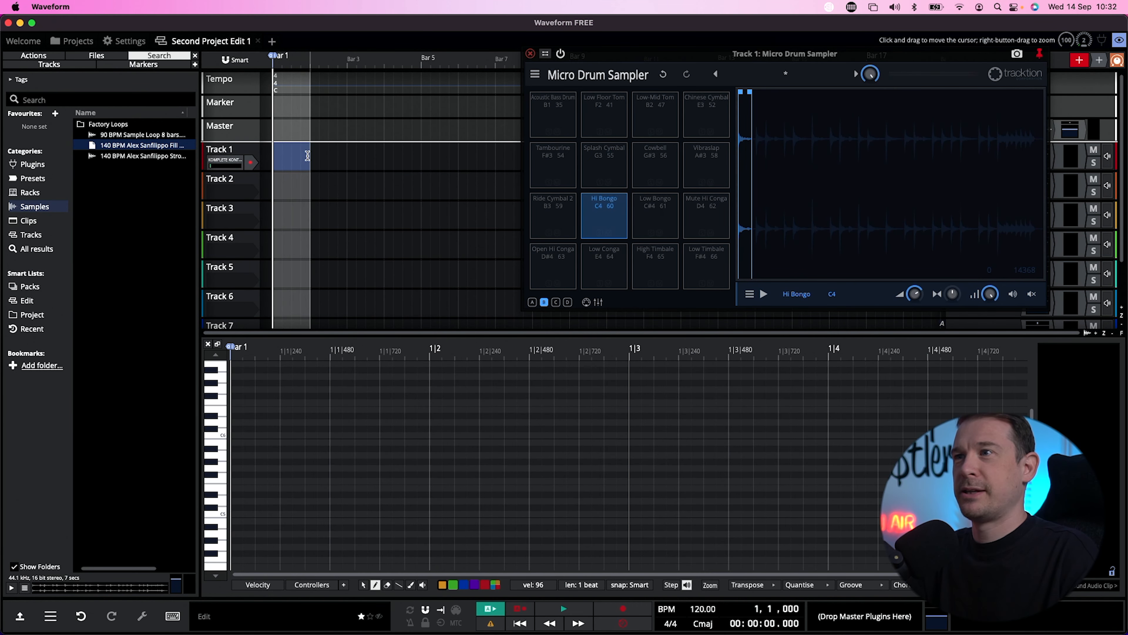
pyautogui.rightClick(307, 155)
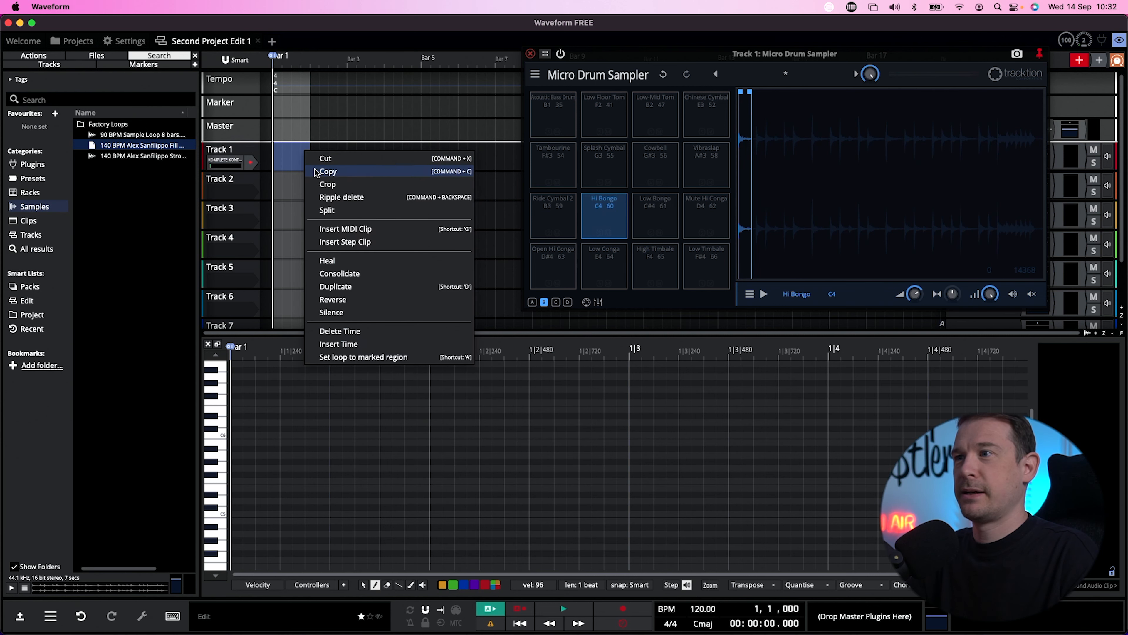
pyautogui.click(368, 229)
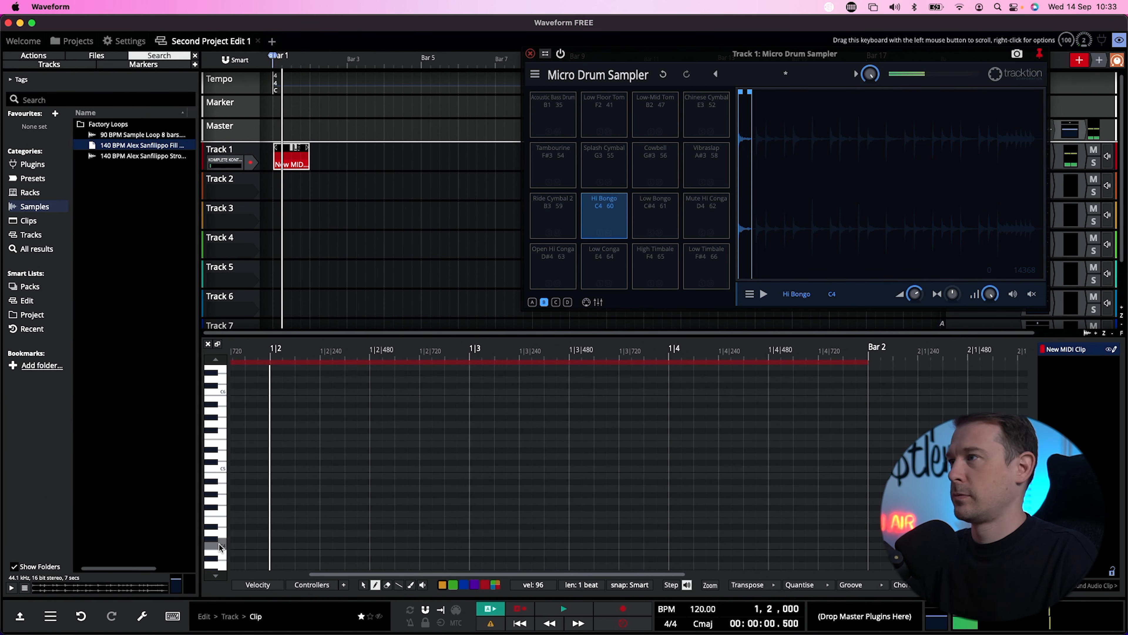
# - Audition the piano-roll keys from C4 upwards to find the one that triggers the loaded sample
pyautogui.click(219, 545)
pyautogui.click(219, 544)
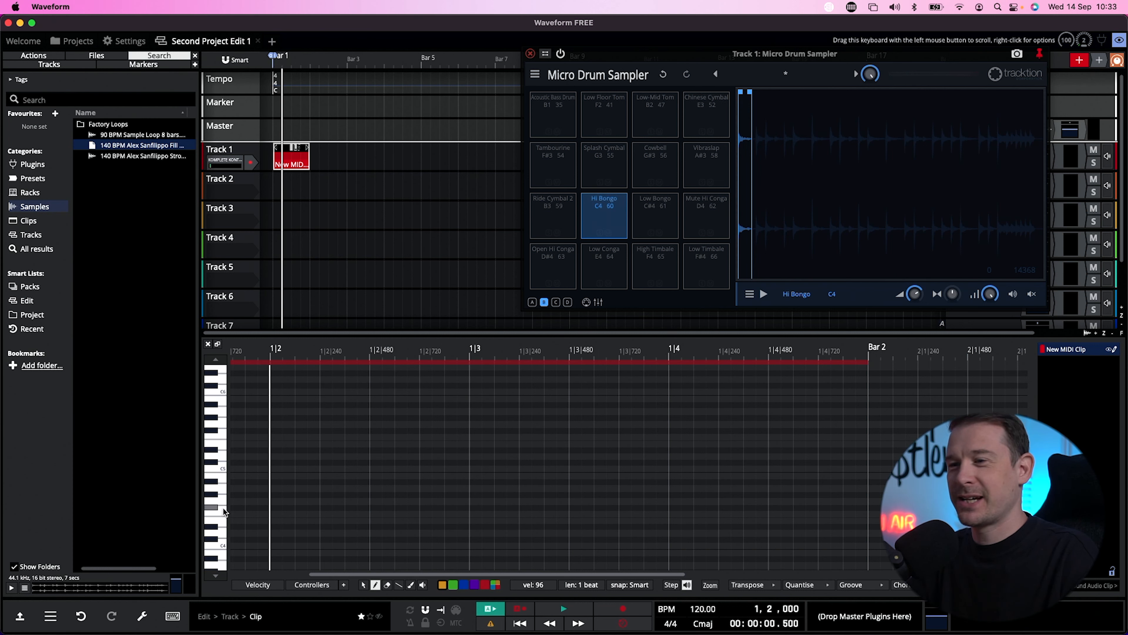
pyautogui.click(223, 532)
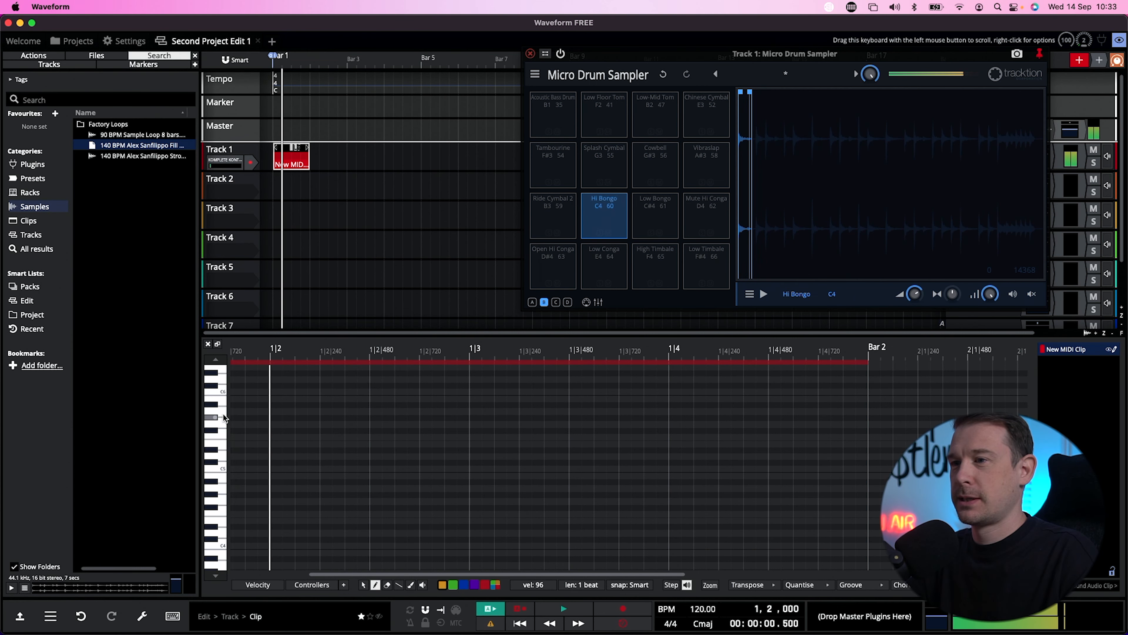
pyautogui.moveTo(221, 491); pyautogui.dragTo(222, 551)
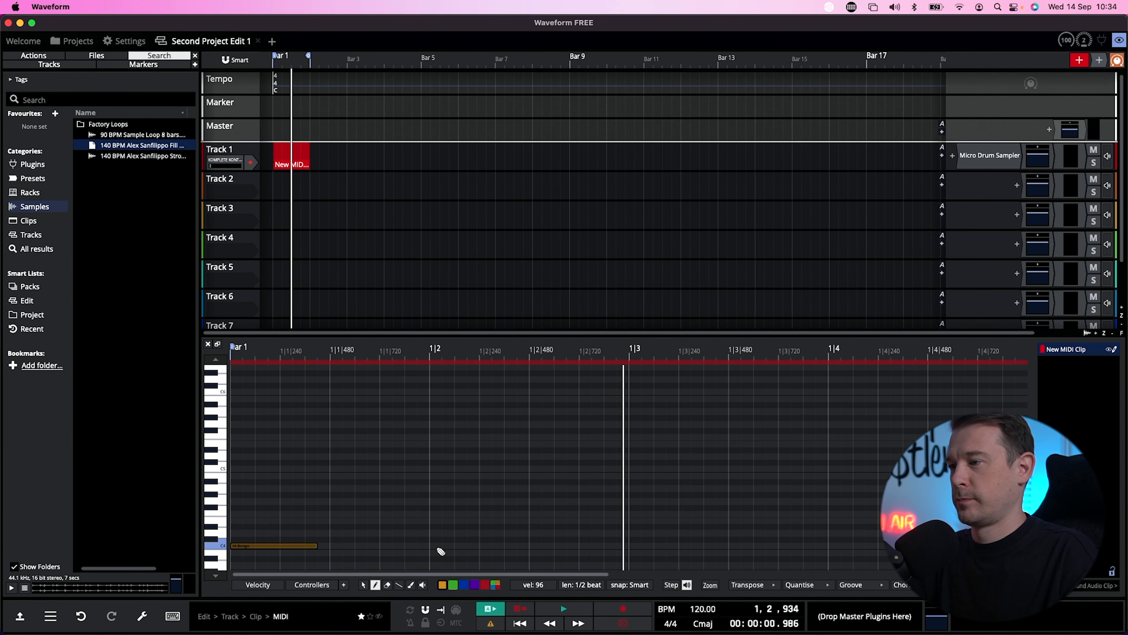
# - Add 1/2-beat Hi Bongo notes on C4 at beats 2, 3 and 4 of the MIDI clip and play the bar
pyautogui.click(443, 545)
pyautogui.click(634, 546)
pyautogui.click(831, 545)
pyautogui.press('space')
pyautogui.press('space')
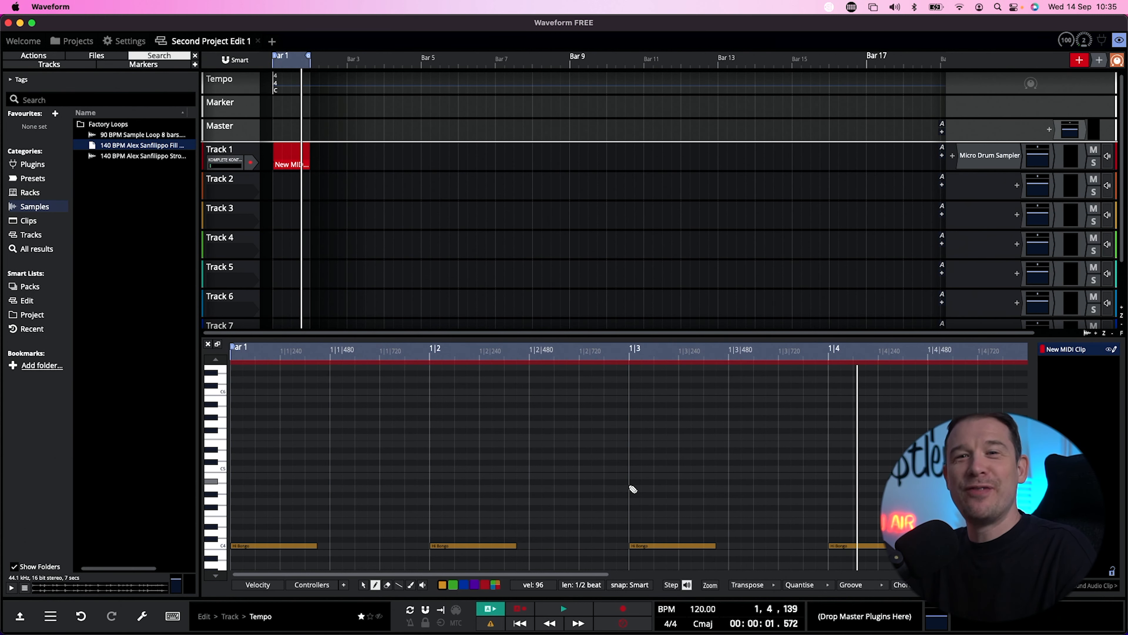
pyautogui.press('space')
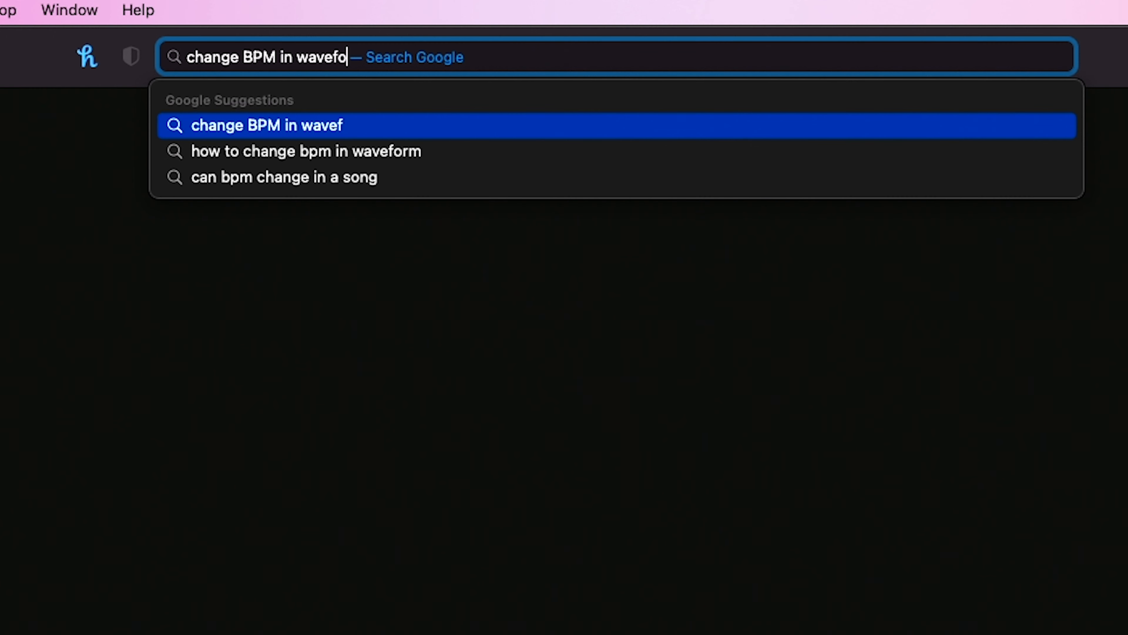
# - In Safari, search Google for "change BPM in waveform free" and watch the YouTube video on changing the tempo
pyautogui.write('rm free')
pyautogui.press('Return')
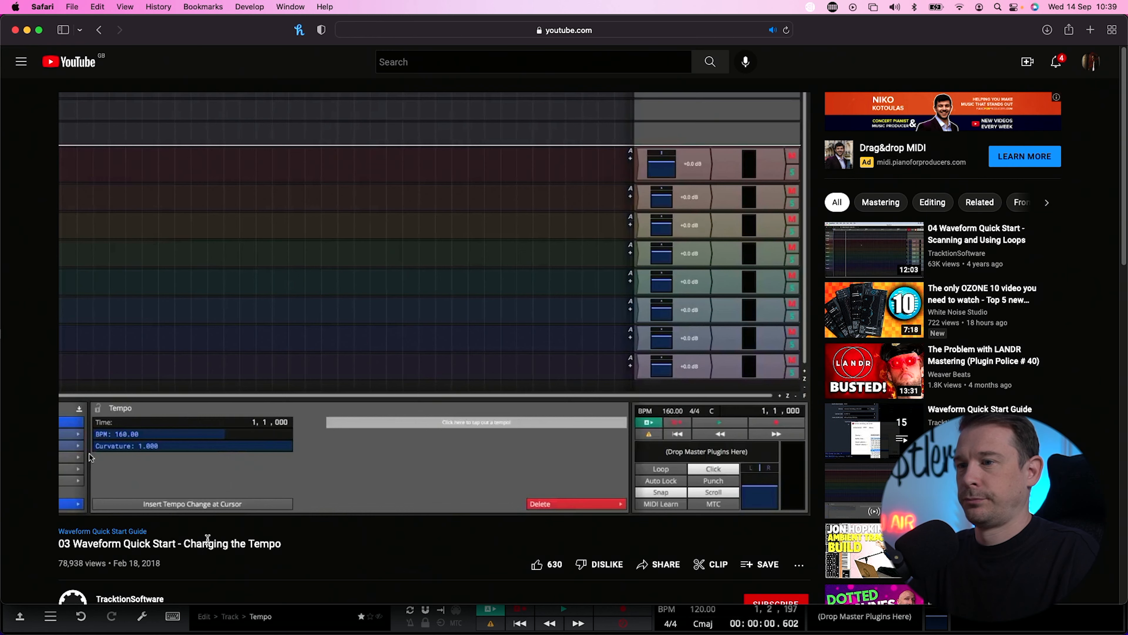
pyautogui.moveTo(156, 482)
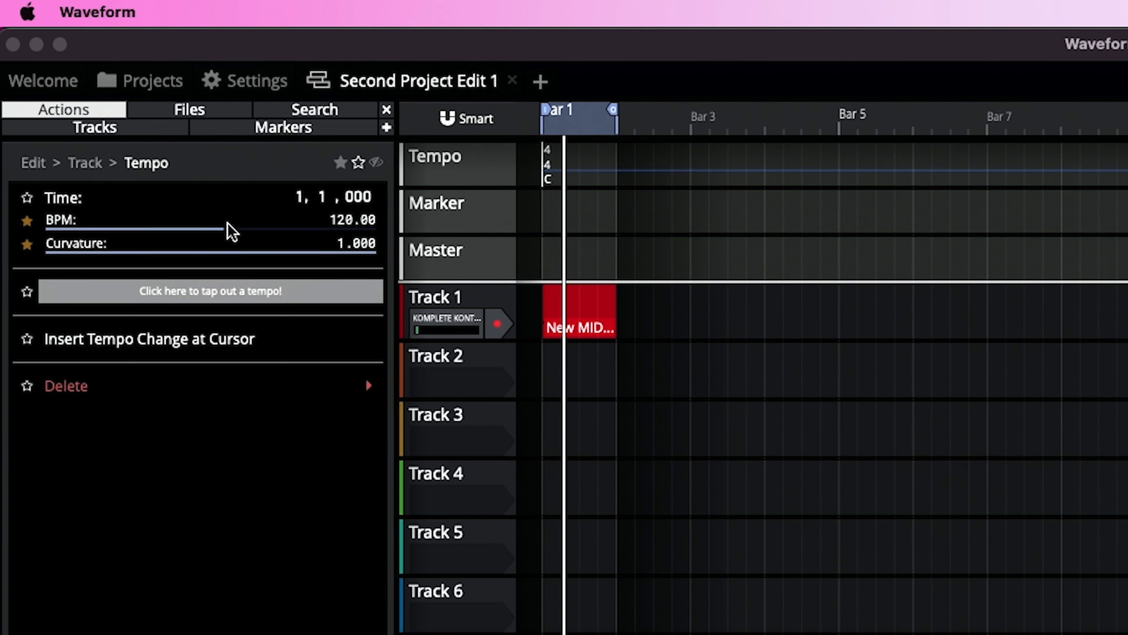
# - Set the project tempo to 127 BPM and play the bar at the new speed
pyautogui.moveTo(114, 115); pyautogui.dragTo(124, 115)
pyautogui.moveTo(248, 237); pyautogui.dragTo(234, 238)
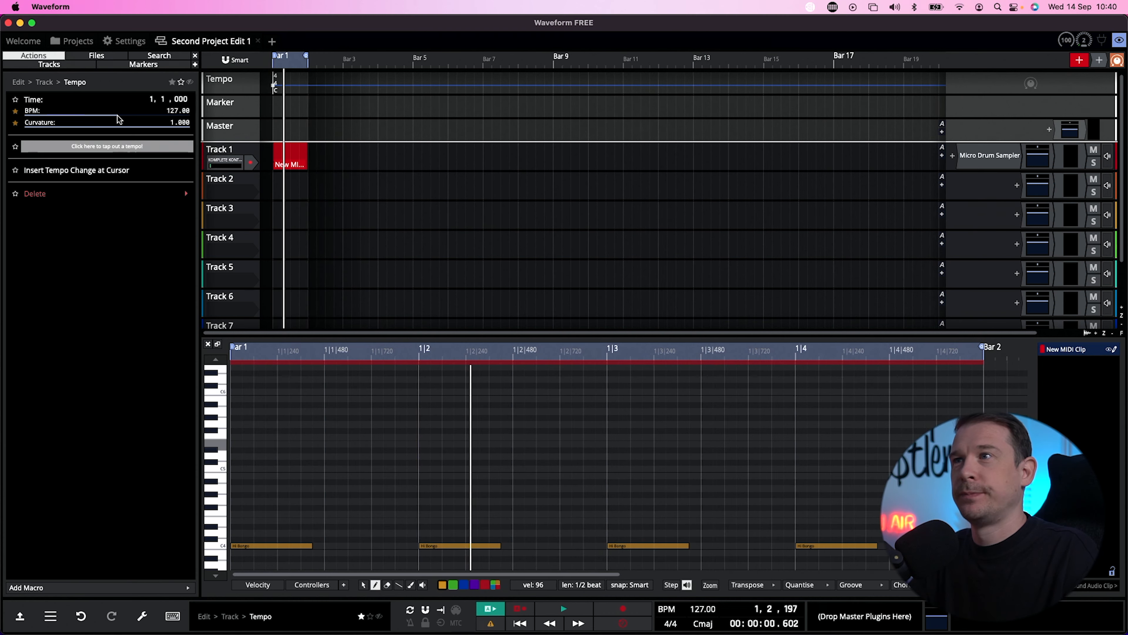
pyautogui.press('space')
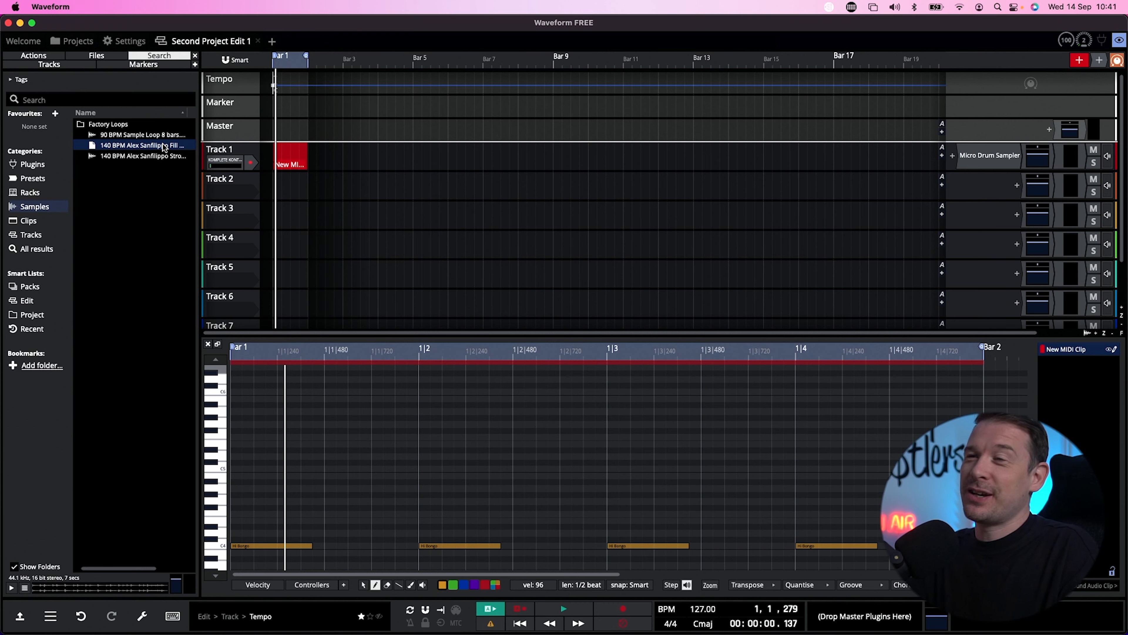
# - In Safari, search Google for "free 909 samples download" and open the BPB Cassette 909 (Free 909 Drum Sample Pack) result
pyautogui.press('super+Tab')
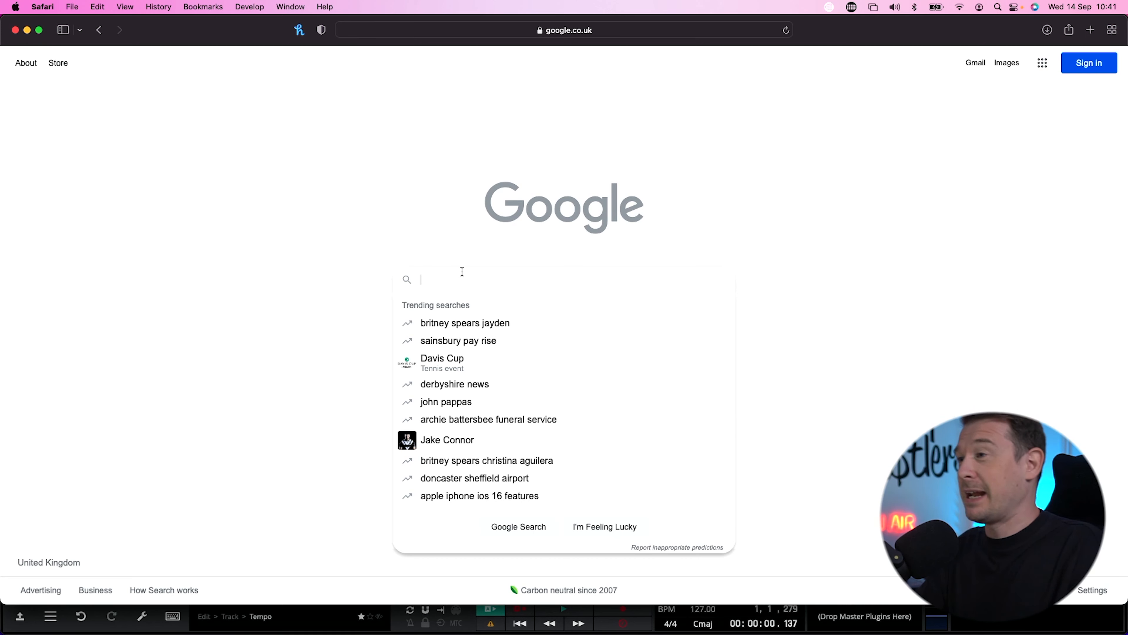
pyautogui.write('free 909')
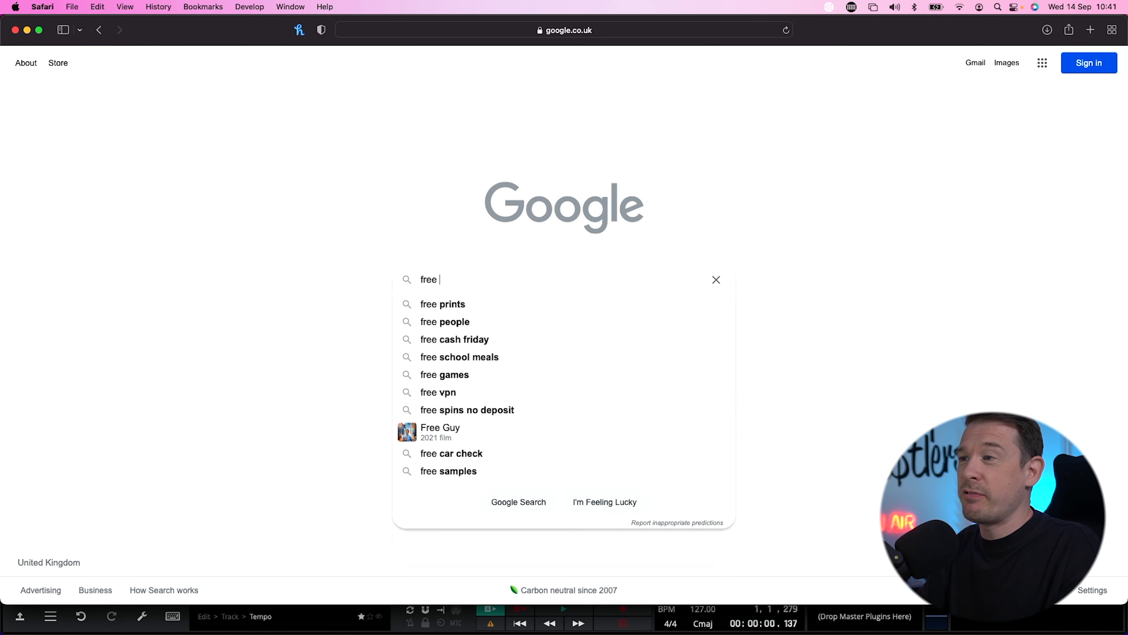
pyautogui.write('samples download')
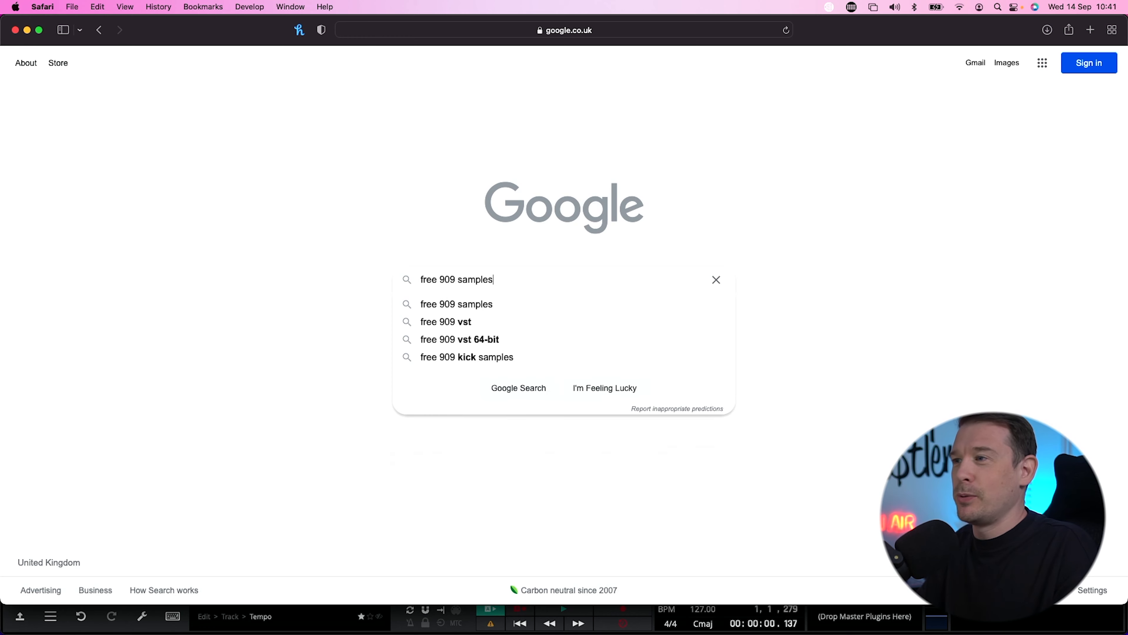
pyautogui.press('Return')
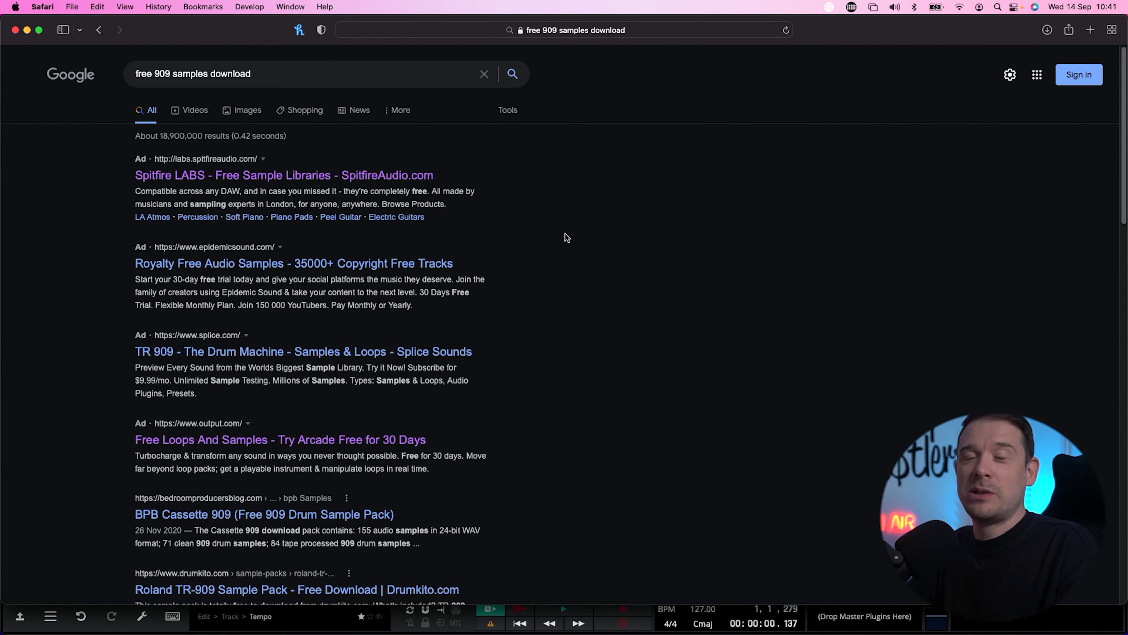
pyautogui.scroll(-3, 544, 278)
pyautogui.scroll(-2, 544, 279)
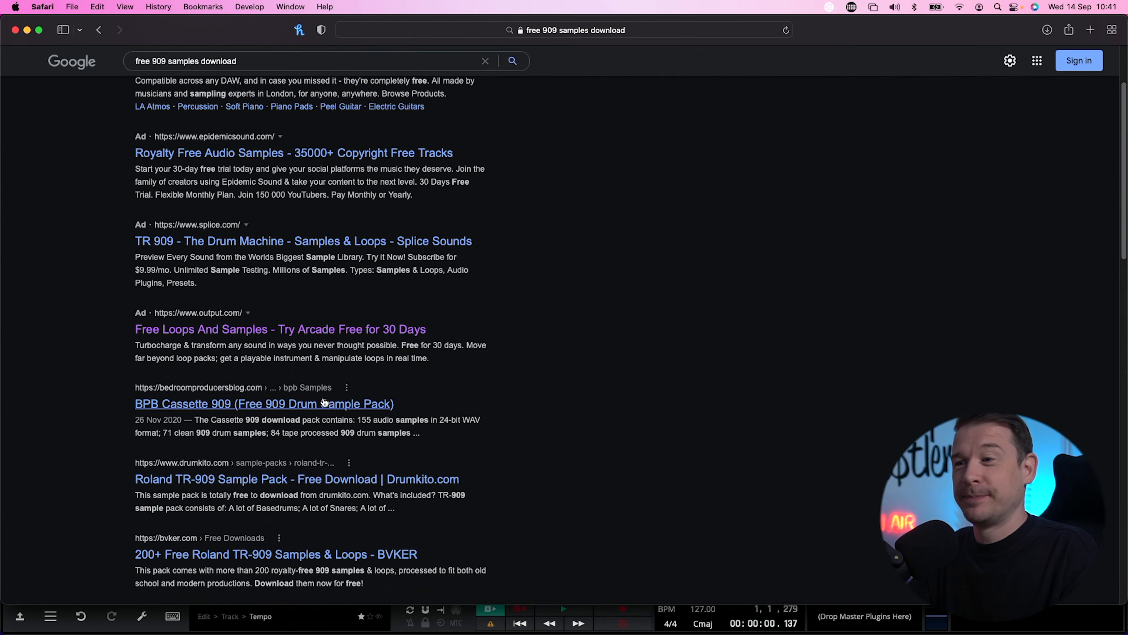
pyautogui.click(325, 403)
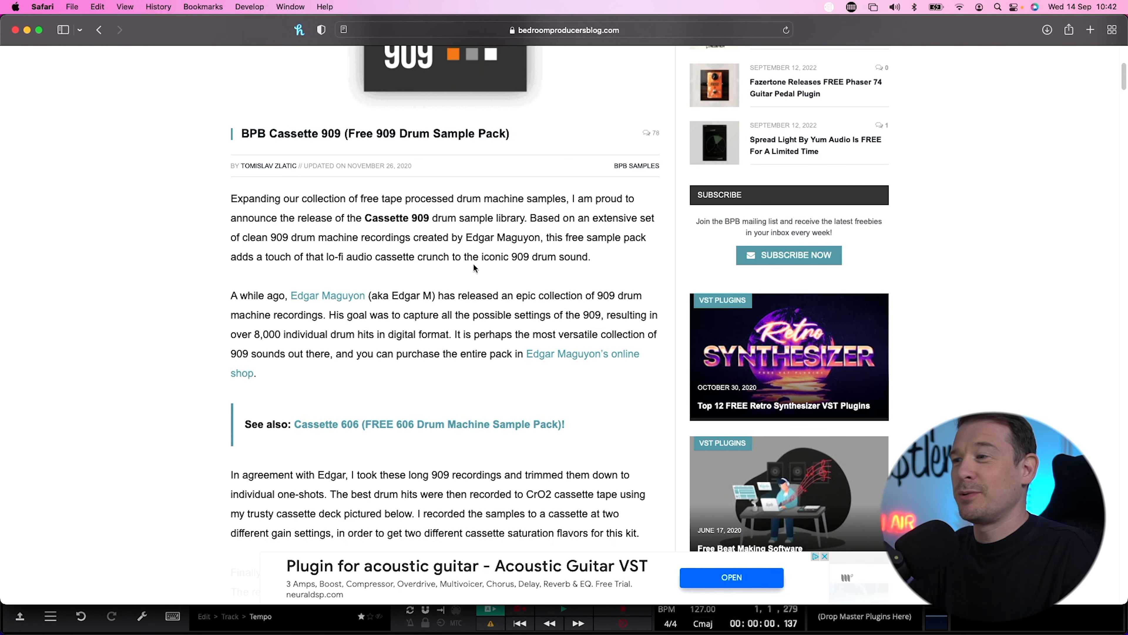
# - Play parts of the Cassette 909 audio demo on the page and look through the pack's contents
pyautogui.scroll(-10, 473, 262)
pyautogui.scroll(-8, 474, 263)
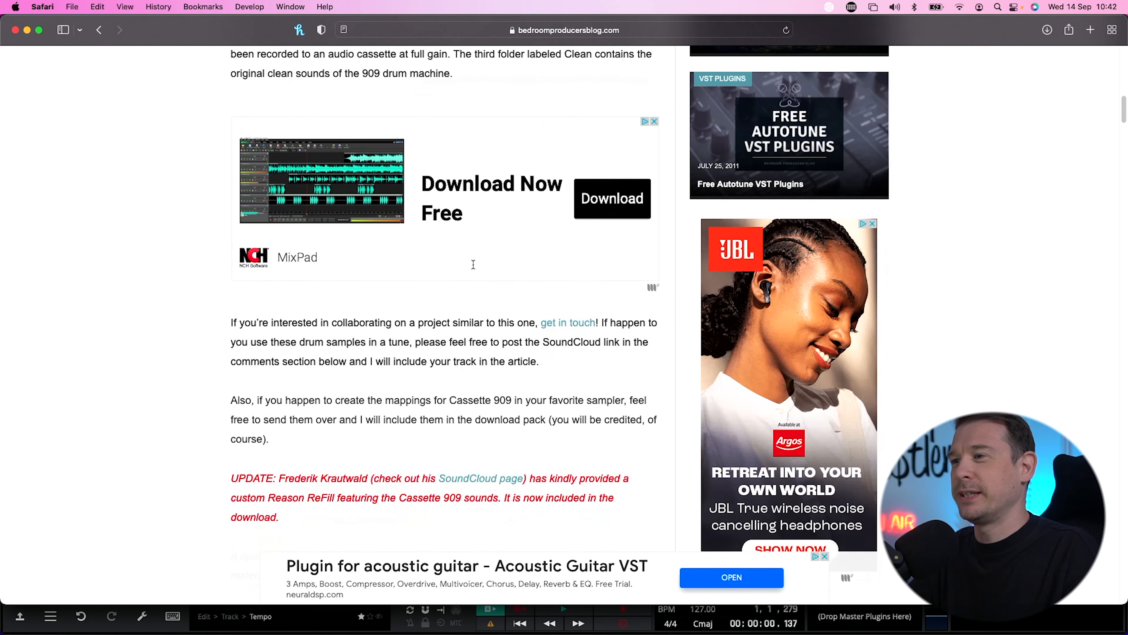
pyautogui.click(323, 290)
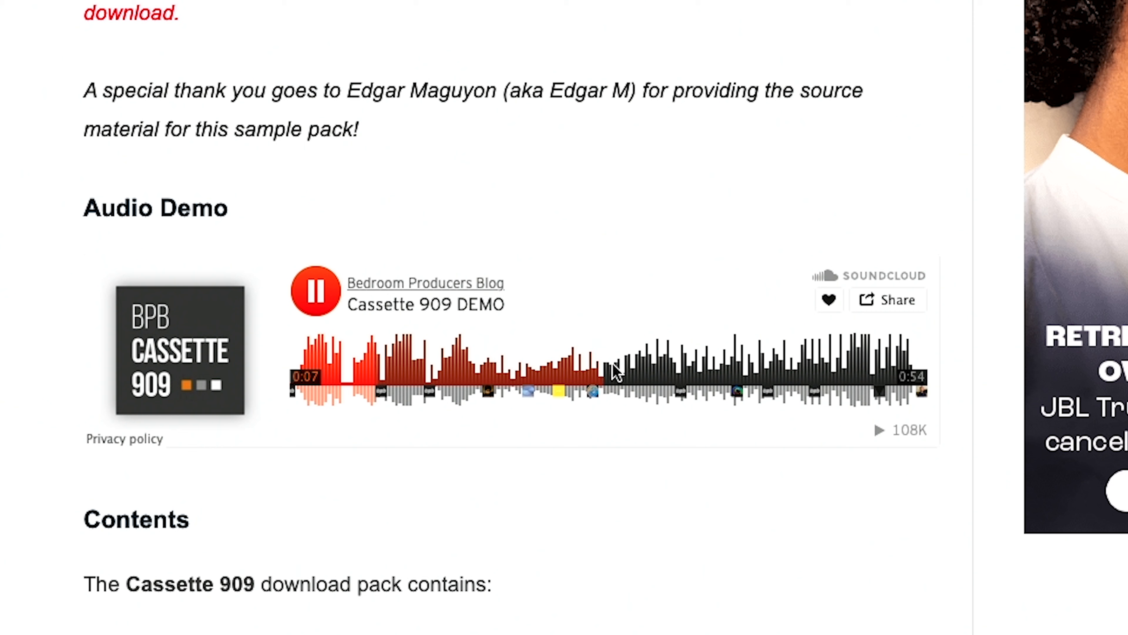
pyautogui.click(620, 371)
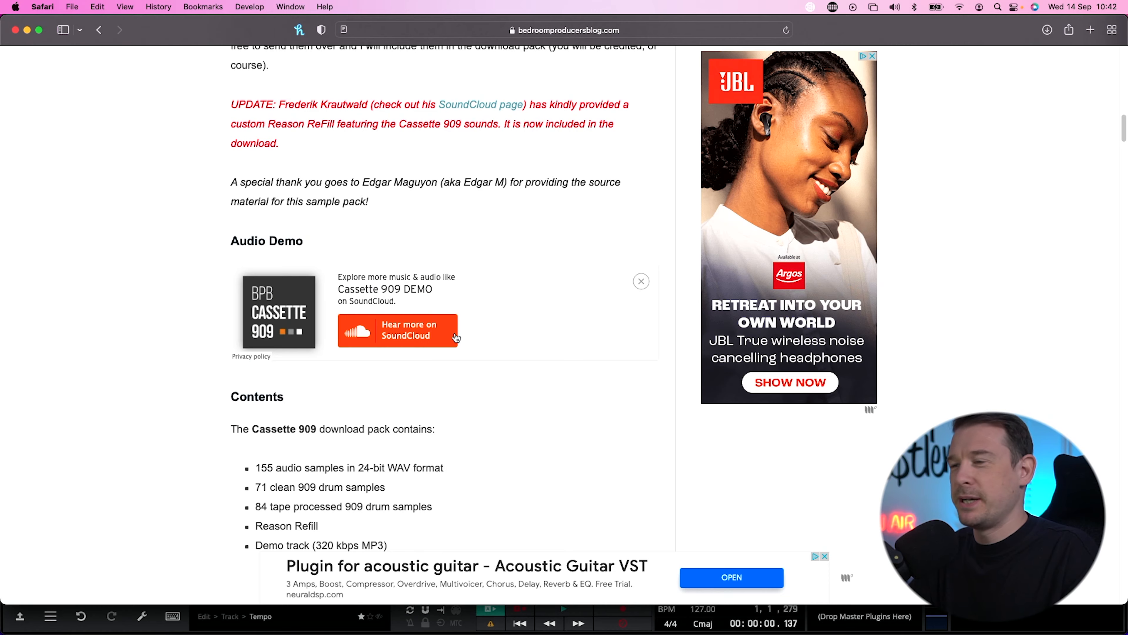
pyautogui.scroll(-6, 456, 338)
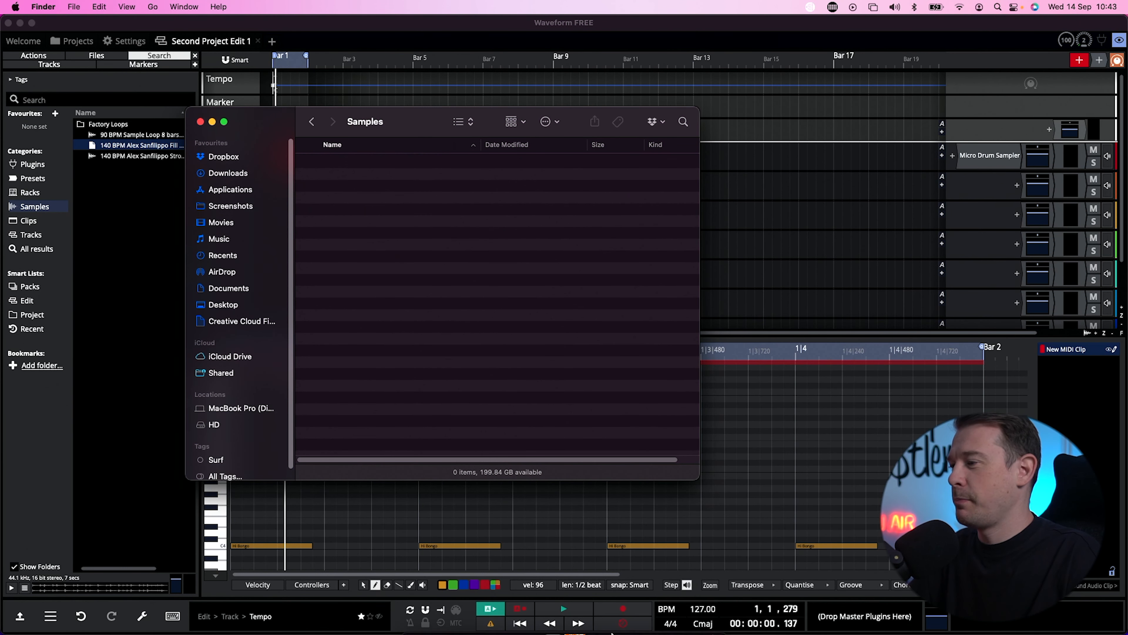
# - Unpack the downloaded BPB_Cassette_909.zip and move the BPB Cassette 909 folder into the Samples folder
pyautogui.moveTo(664, 624)
pyautogui.click(628, 622)
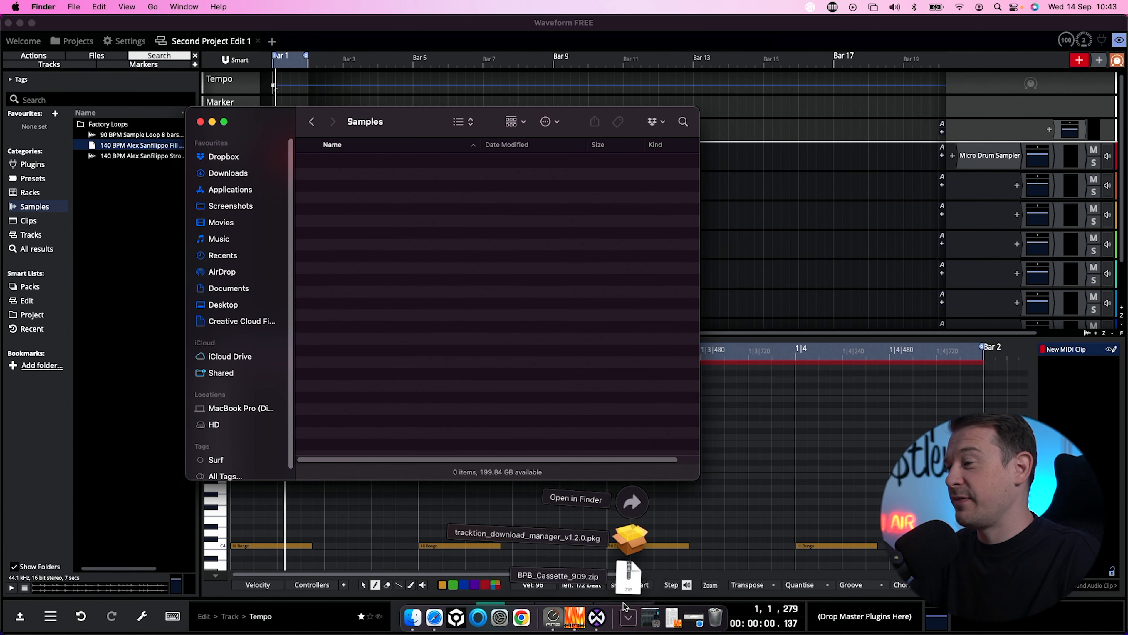
pyautogui.click(627, 587)
pyautogui.moveTo(490, 124); pyautogui.dragTo(680, 139)
pyautogui.moveTo(627, 174); pyautogui.dragTo(360, 204)
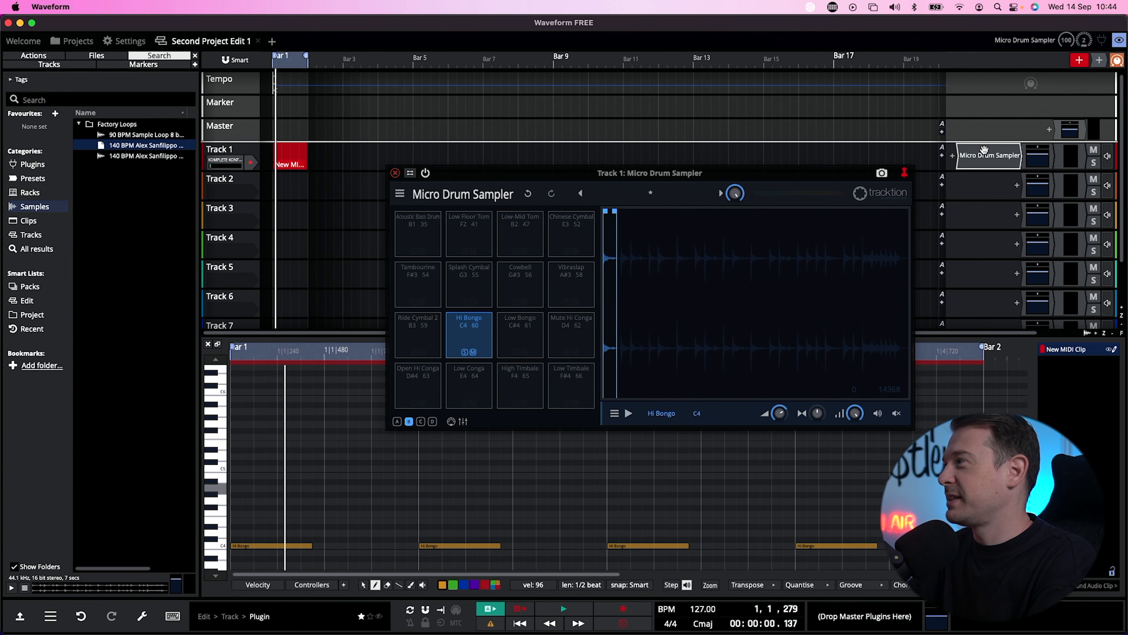
# - Replace the Micro Drum Sampler on Track 1 with a fresh, empty Micro Drum Sampler
pyautogui.press('Delete')
pyautogui.rightClick(983, 154)
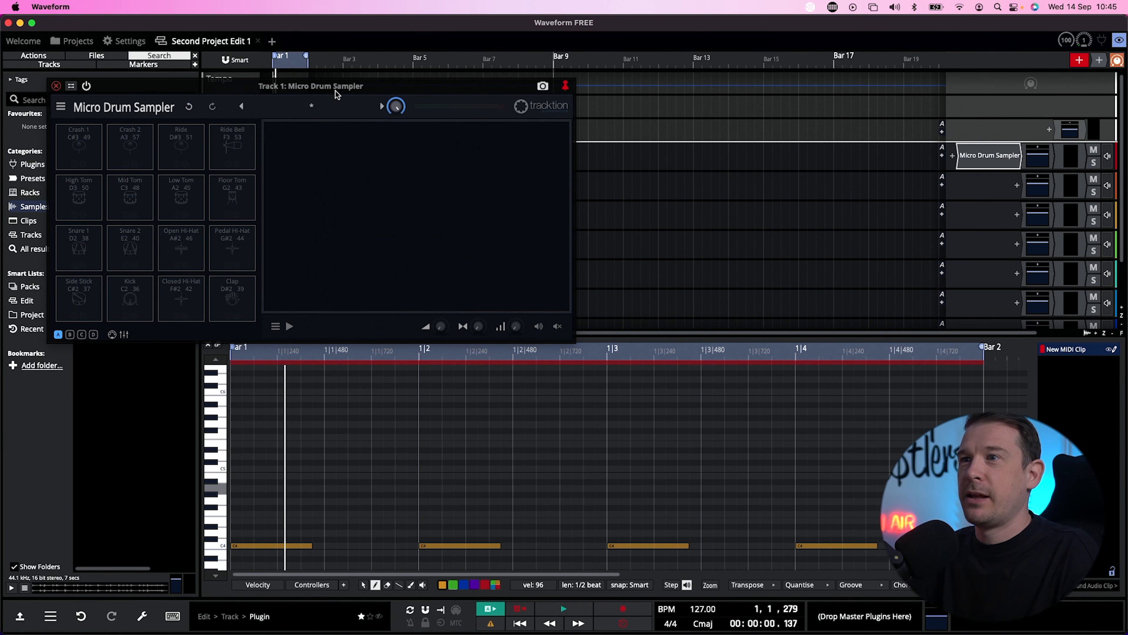
pyautogui.moveTo(336, 91); pyautogui.dragTo(543, 92)
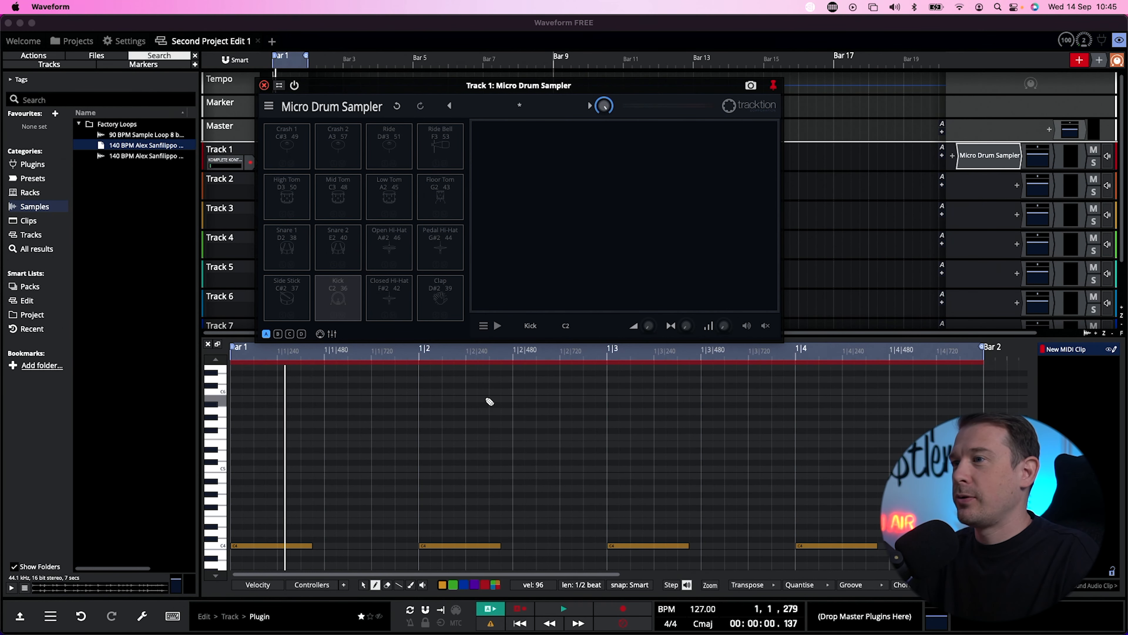
# - Audition the bass drum samples in the cassette 1 folder and load bd01.wav onto the sampler's Kick pad (C2)
pyautogui.press('space')
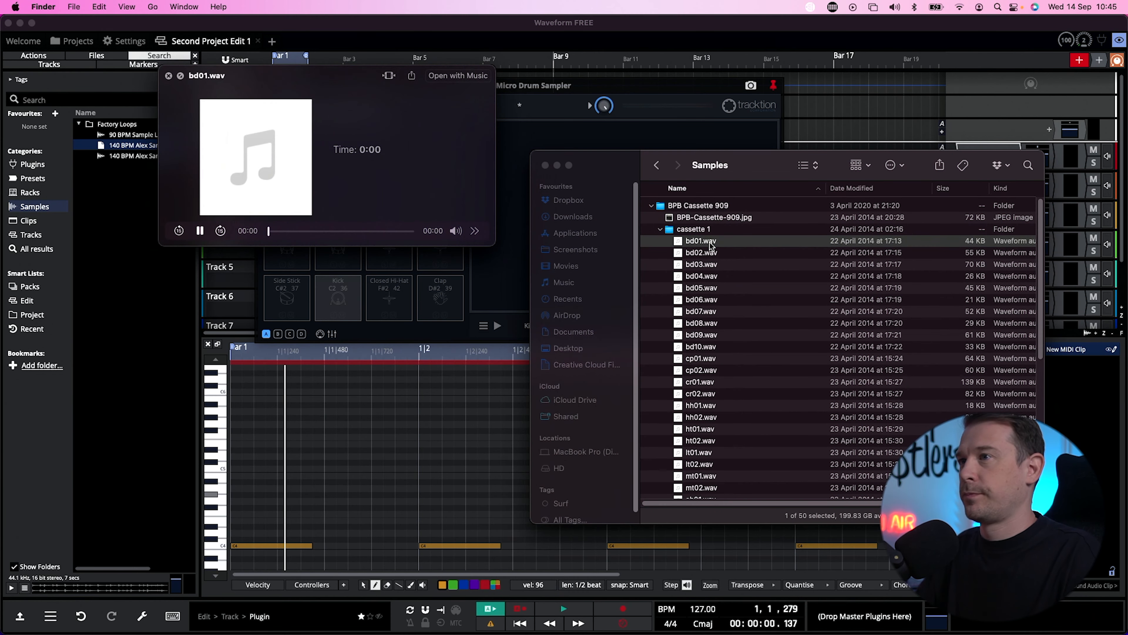
pyautogui.press('Down')
pyautogui.press('Down')
pyautogui.press('Up')
pyautogui.press('Up')
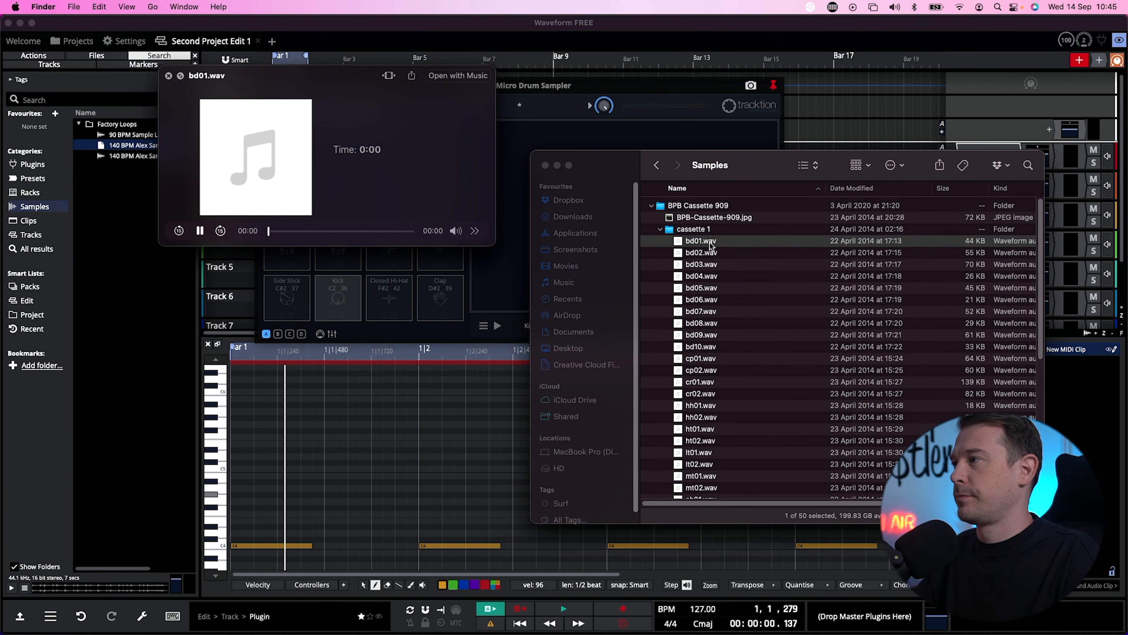
pyautogui.press('space')
pyautogui.moveTo(711, 244); pyautogui.dragTo(352, 285)
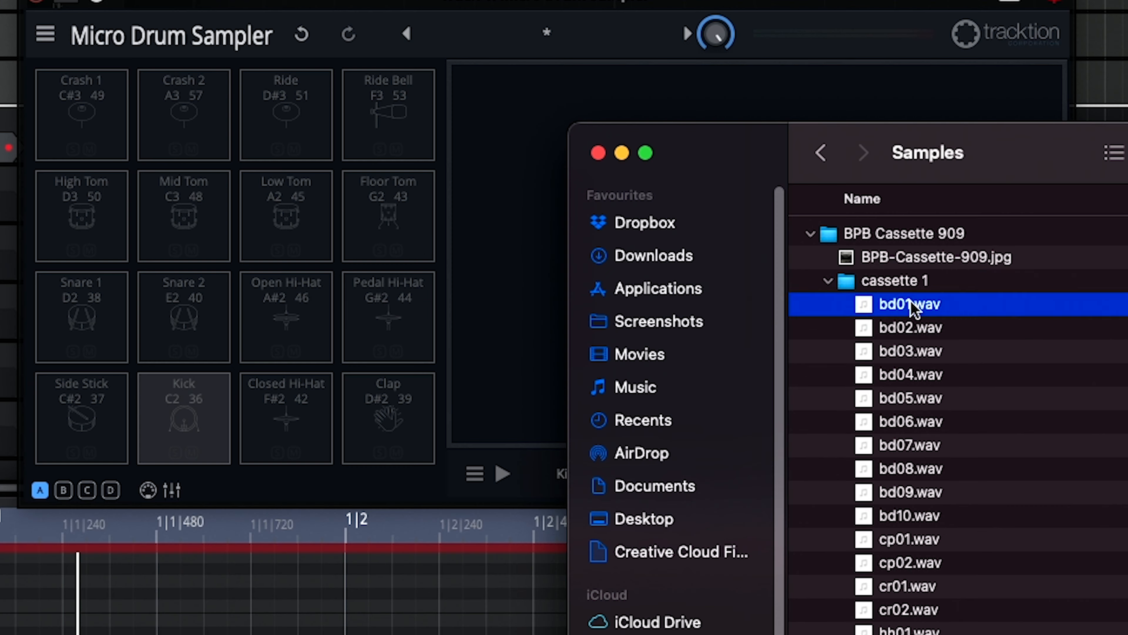
pyautogui.moveTo(212, 392); pyautogui.dragTo(198, 405)
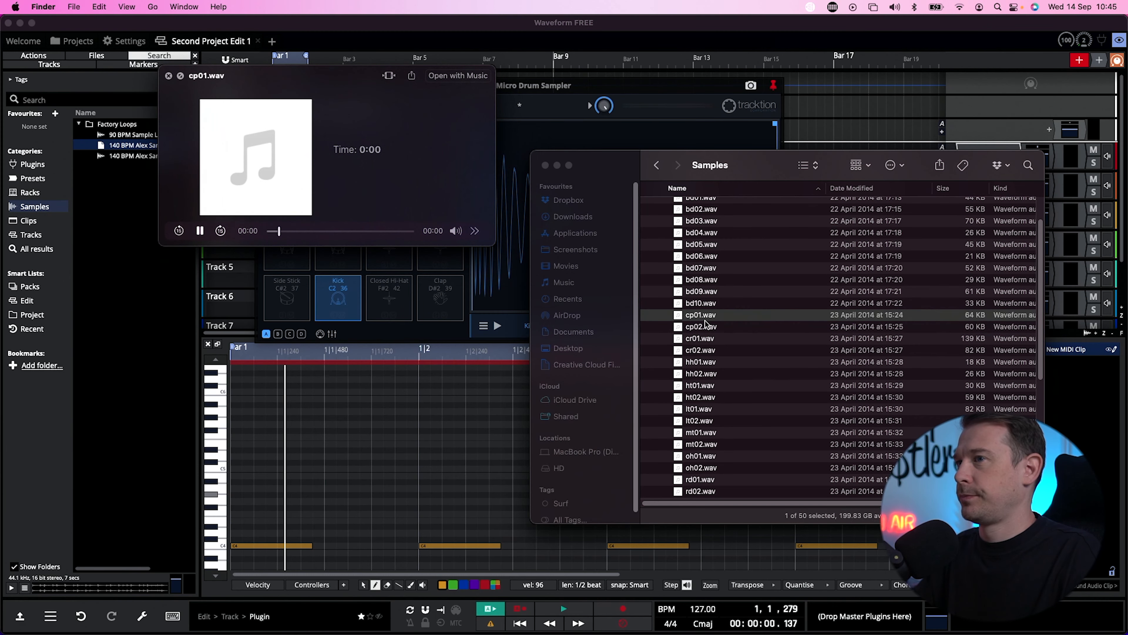
# - Audition the clap samples and load cp02.wav onto the sampler's Clap pad (D#2)
pyautogui.press('Down')
pyautogui.press('Down')
pyautogui.press('Up')
pyautogui.click(707, 326)
pyautogui.press('space')
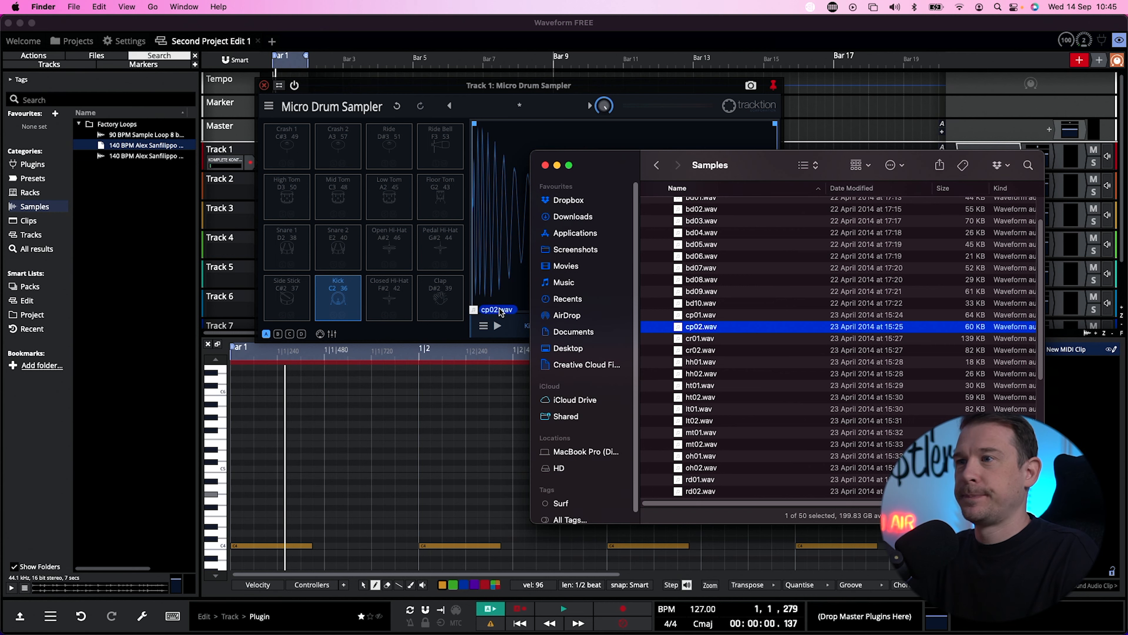
pyautogui.moveTo(500, 312); pyautogui.dragTo(442, 300)
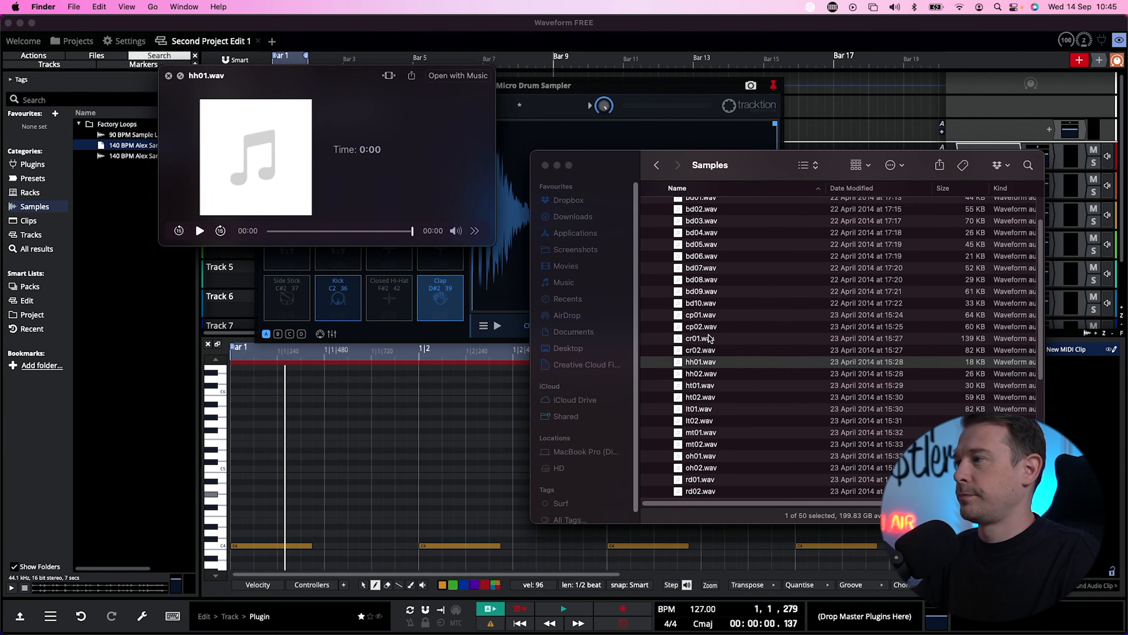
# - Audition the remaining drum samples and load sounds onto the Closed Hi-Hat (F#2) and Open Hi-Hat (A#2) pads
pyautogui.press('Down')
pyautogui.press('Down')
pyautogui.press('Down')
pyautogui.press('Down')
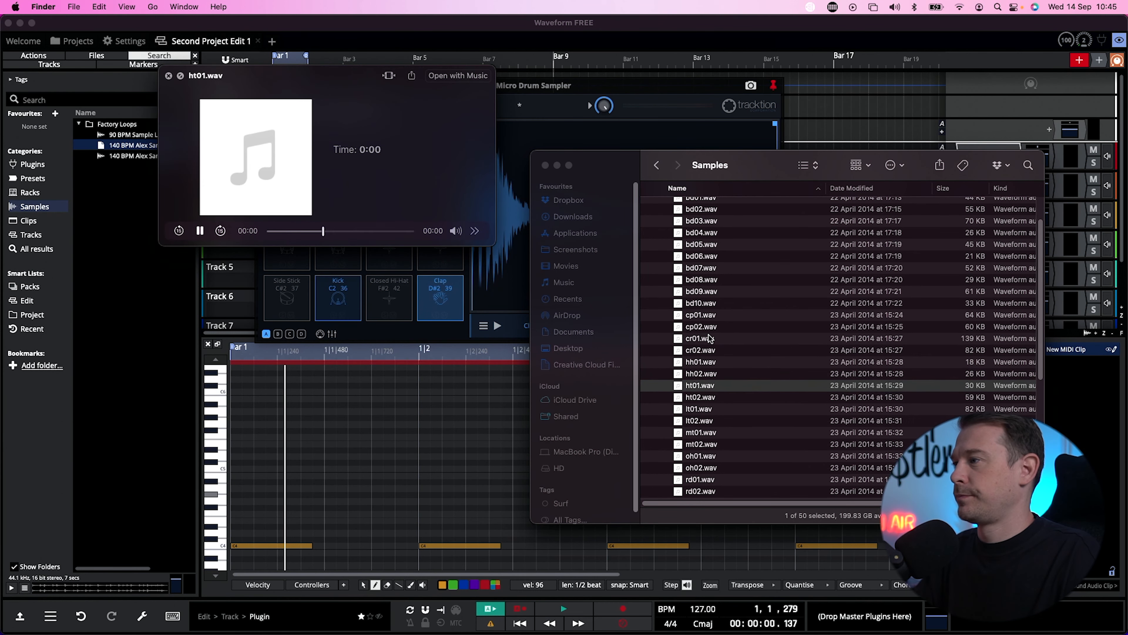
pyautogui.click(502, 83)
pyautogui.moveTo(502, 83); pyautogui.dragTo(609, 125)
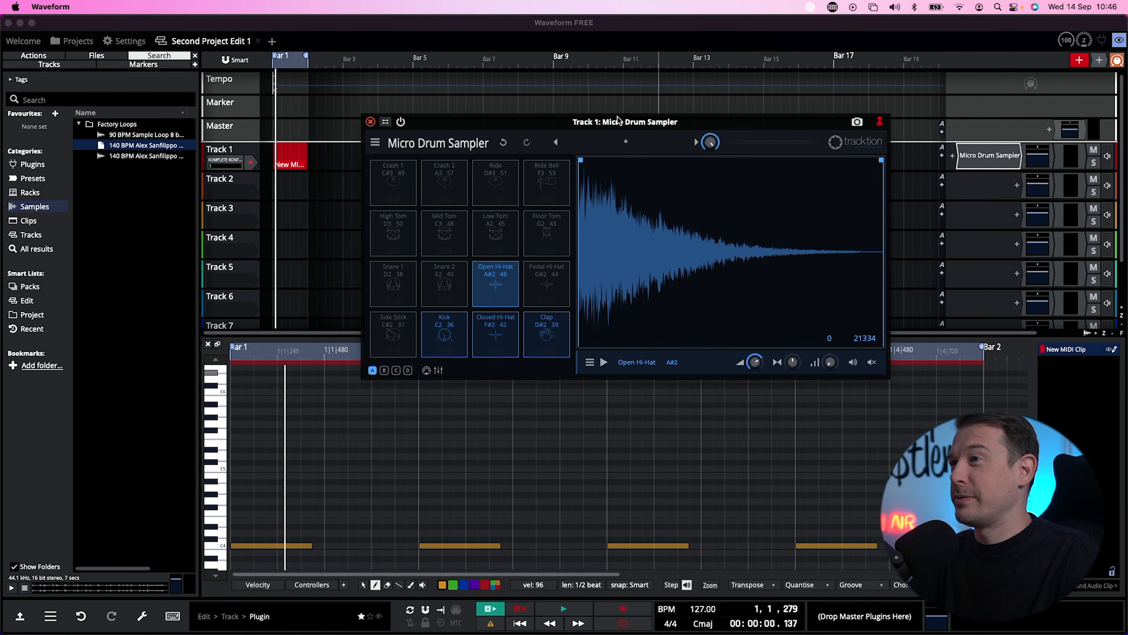
# - Delete the MIDI clip on Track 1 and insert a step clip at bar 1 in its place
pyautogui.rightClick(288, 155)
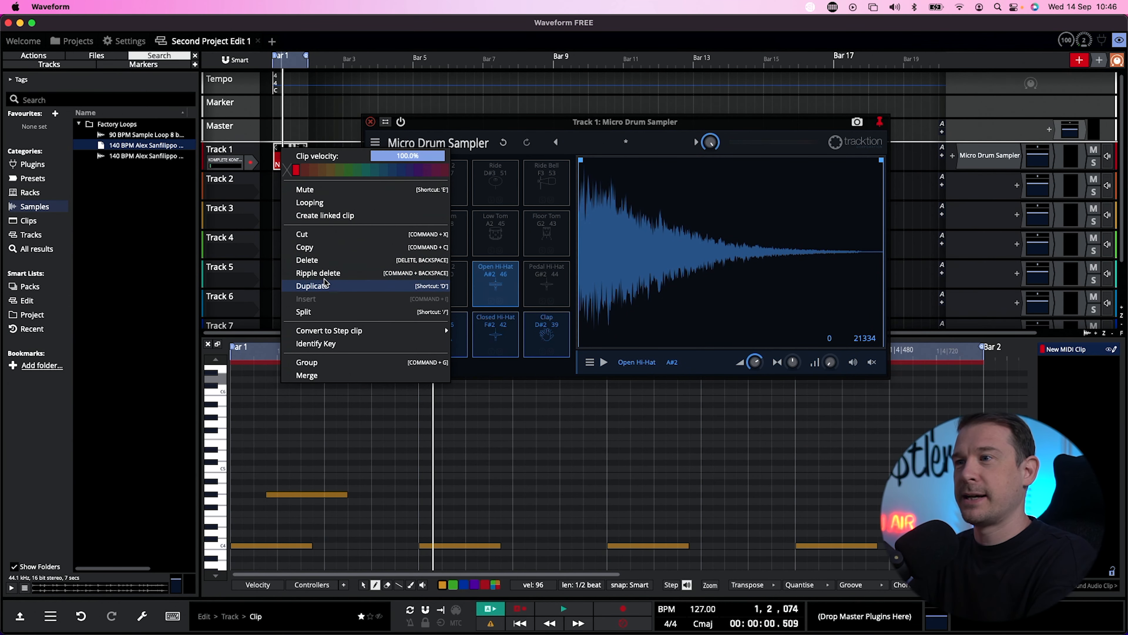
pyautogui.click(322, 264)
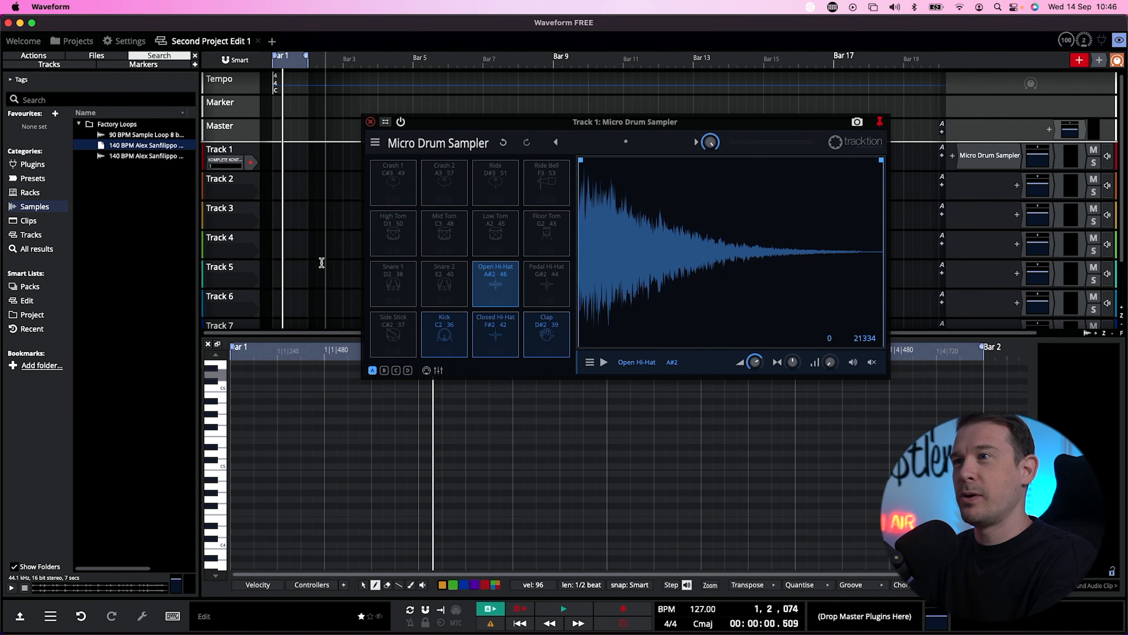
pyautogui.rightClick(274, 160)
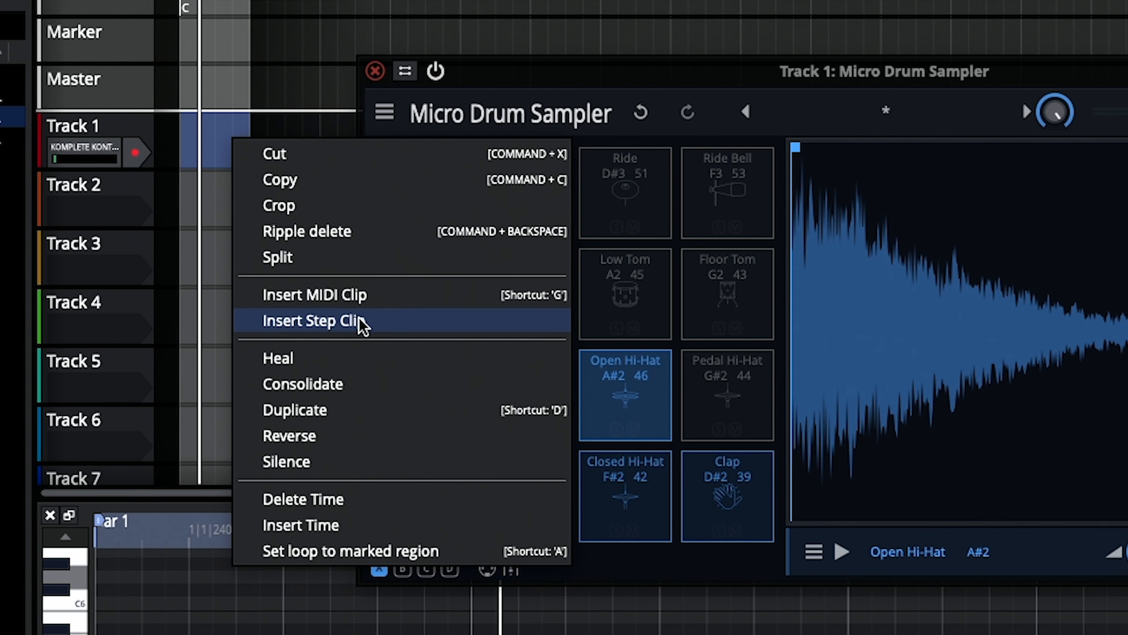
pyautogui.click(362, 322)
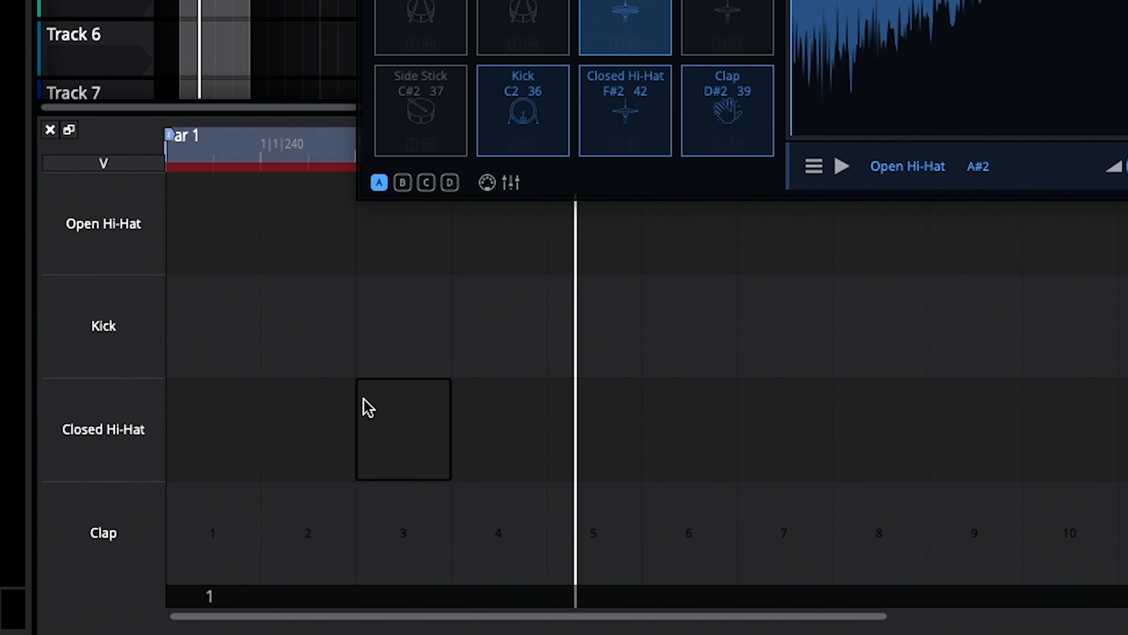
# - Place Kick hits on steps 1, 5, 9 and 13 of the step clip and play the pattern
pyautogui.moveTo(577, 0); pyautogui.dragTo(528, 0)
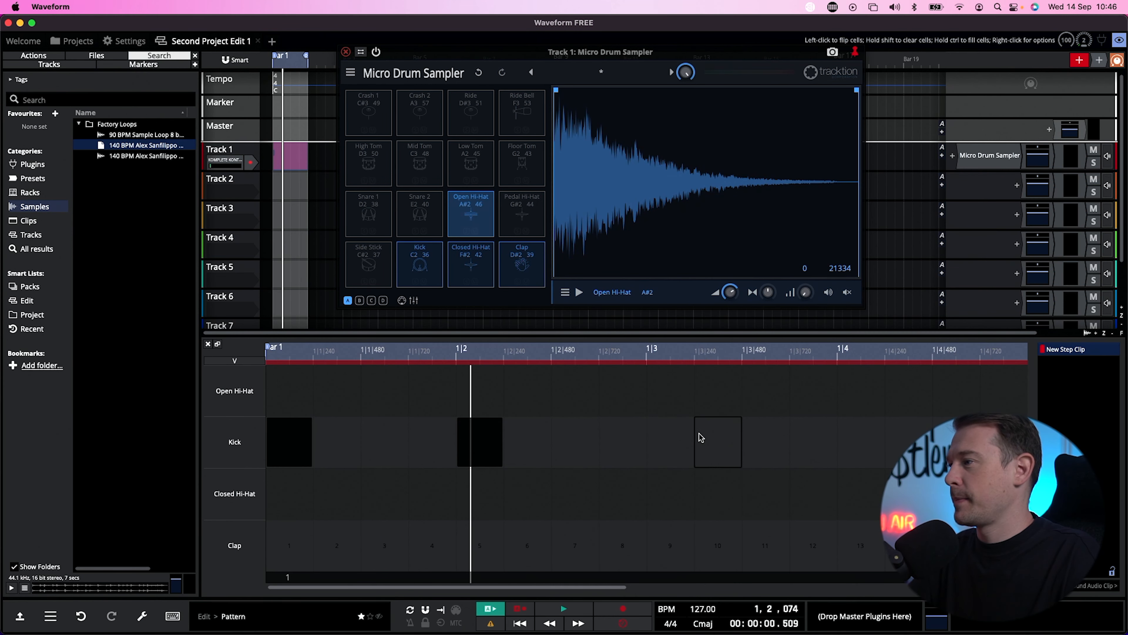
pyautogui.click(671, 441)
pyautogui.click(845, 444)
pyautogui.press('space')
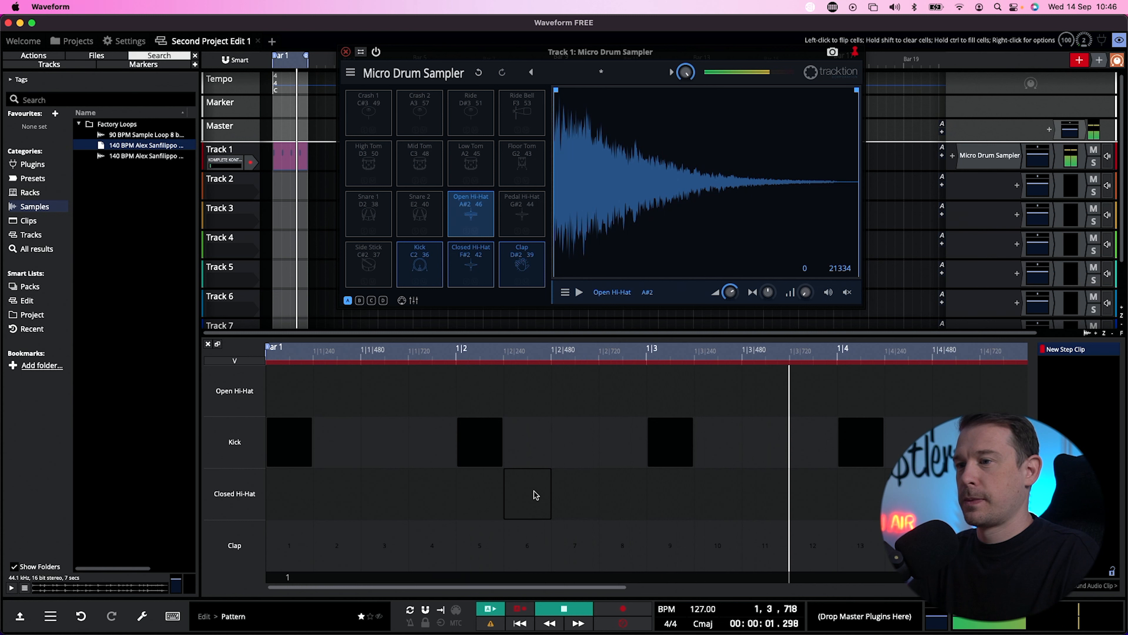
# - Add Clap hits on steps 5 and 13, Open Hi-Hat hits on steps 3, 7, 11 and 15, and Closed Hi-Hat hits on steps 1, 2 and 8
pyautogui.click(479, 545)
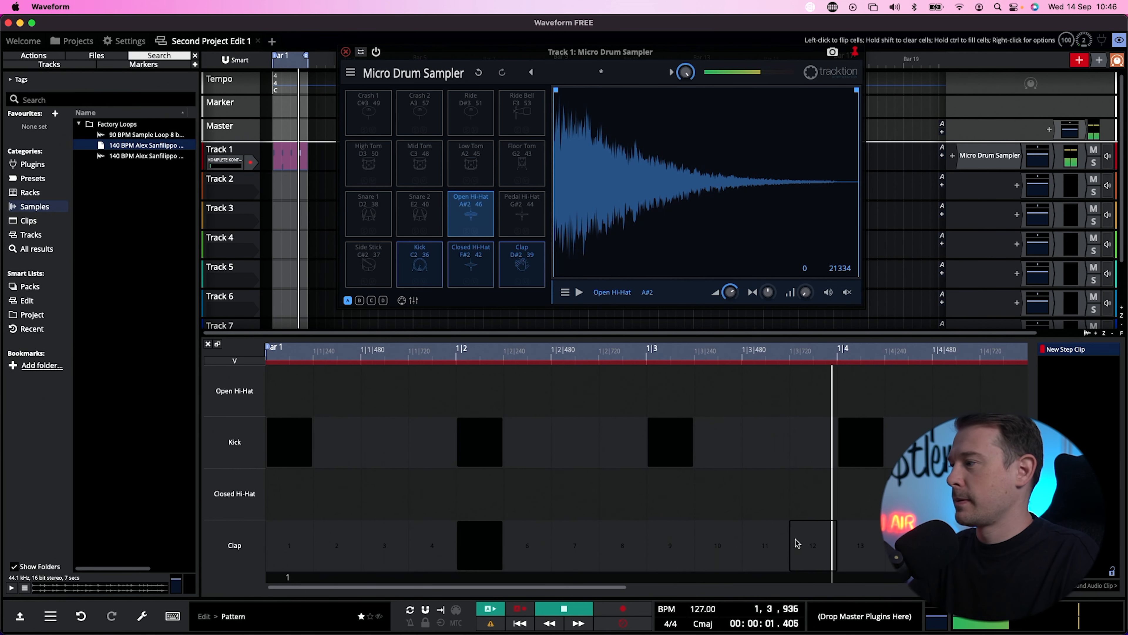
pyautogui.click(389, 393)
pyautogui.click(580, 391)
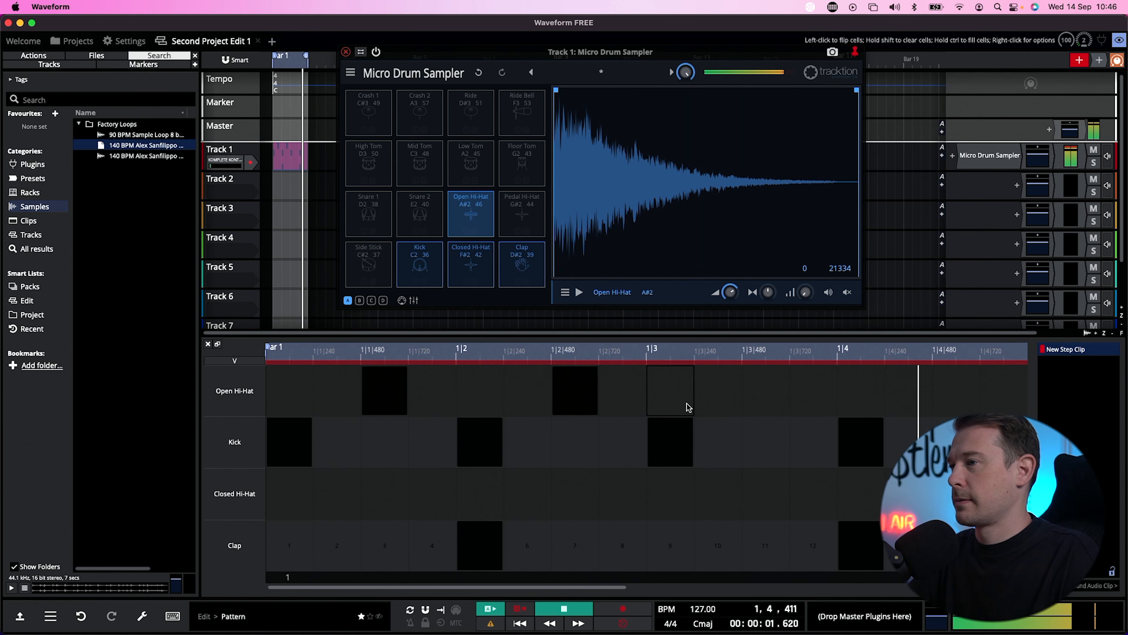
pyautogui.click(765, 391)
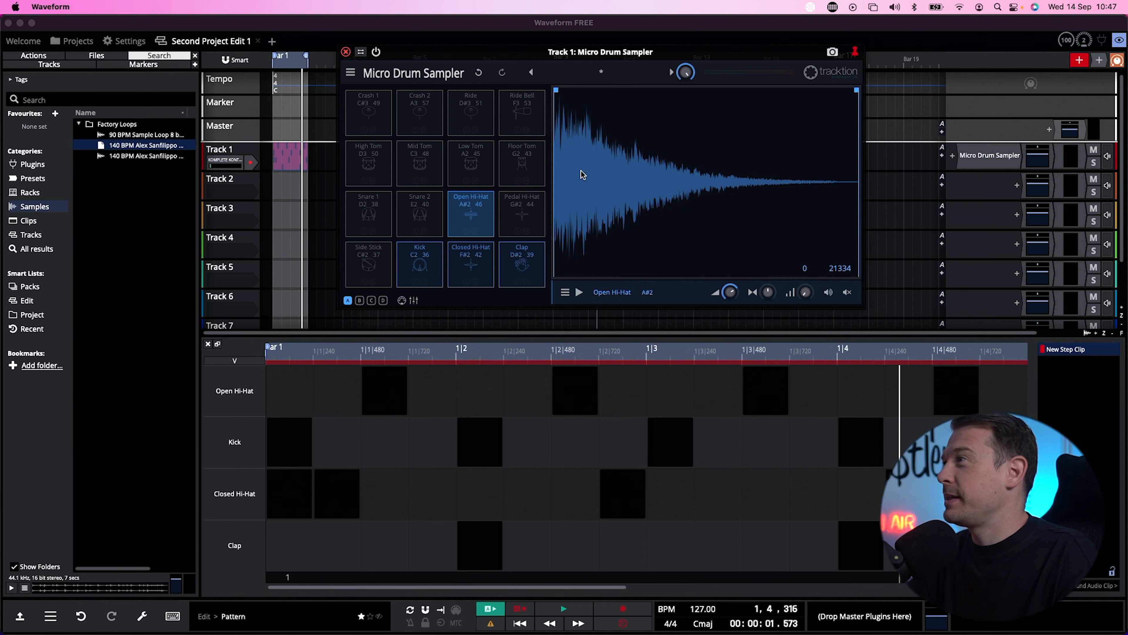
# - Audition the Open Hi-Hat pad and trim the end of its sample to 6444
pyautogui.click(466, 211)
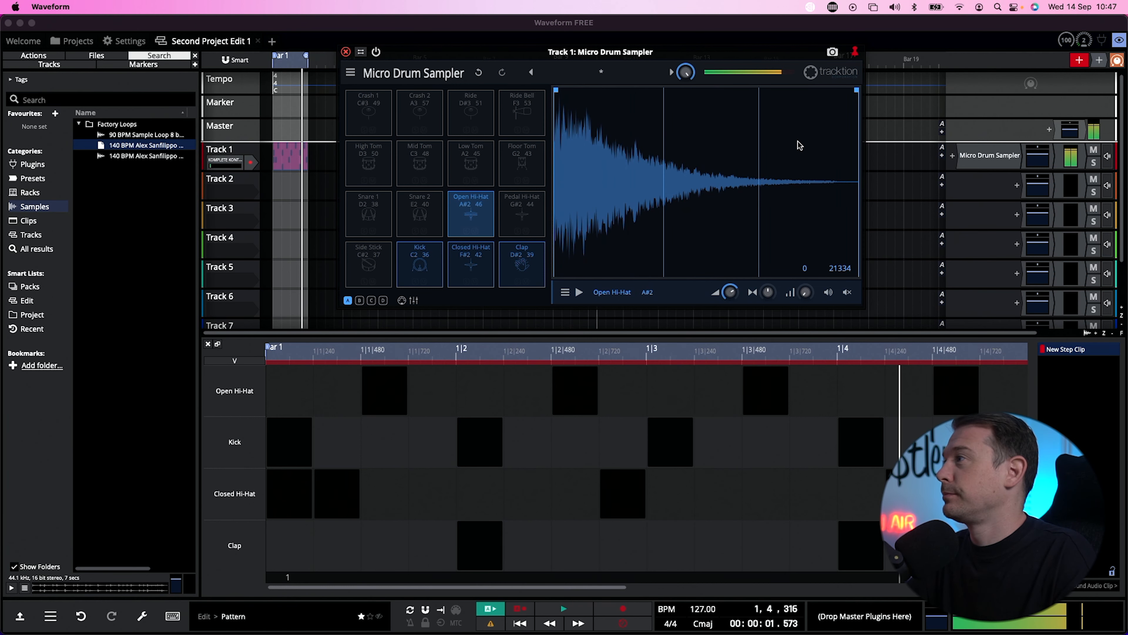
pyautogui.moveTo(684, 99); pyautogui.dragTo(628, 97)
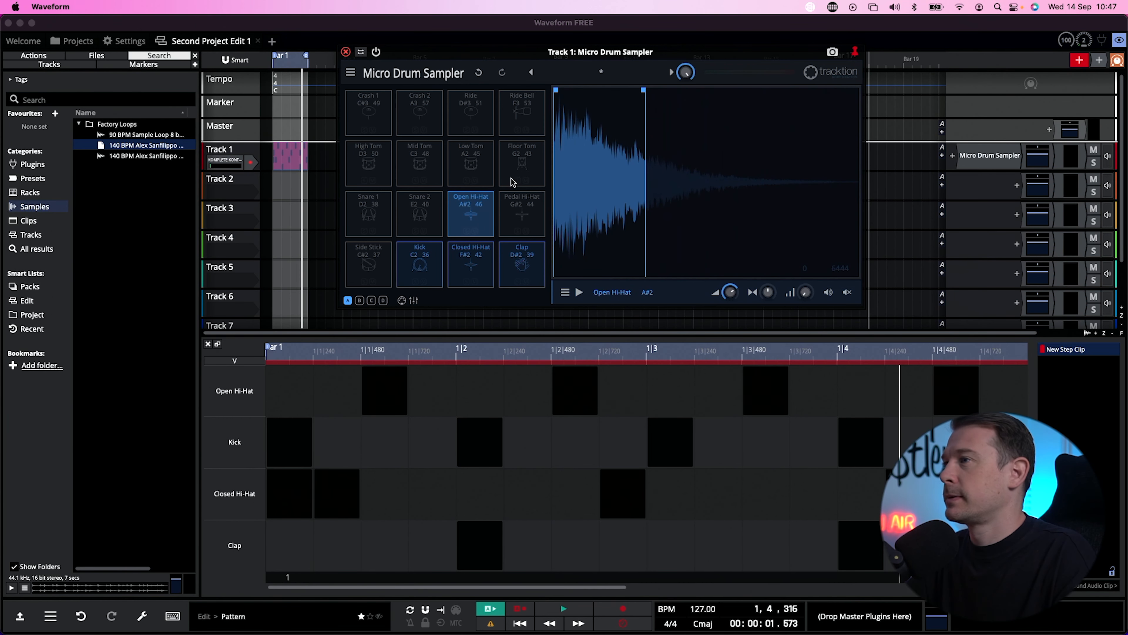
# - Audition the Open Hi-Hat pad in the Micro Drum Sampler and readjust the end point of its sample
pyautogui.click(472, 211)
pyautogui.click(470, 213)
pyautogui.click(470, 212)
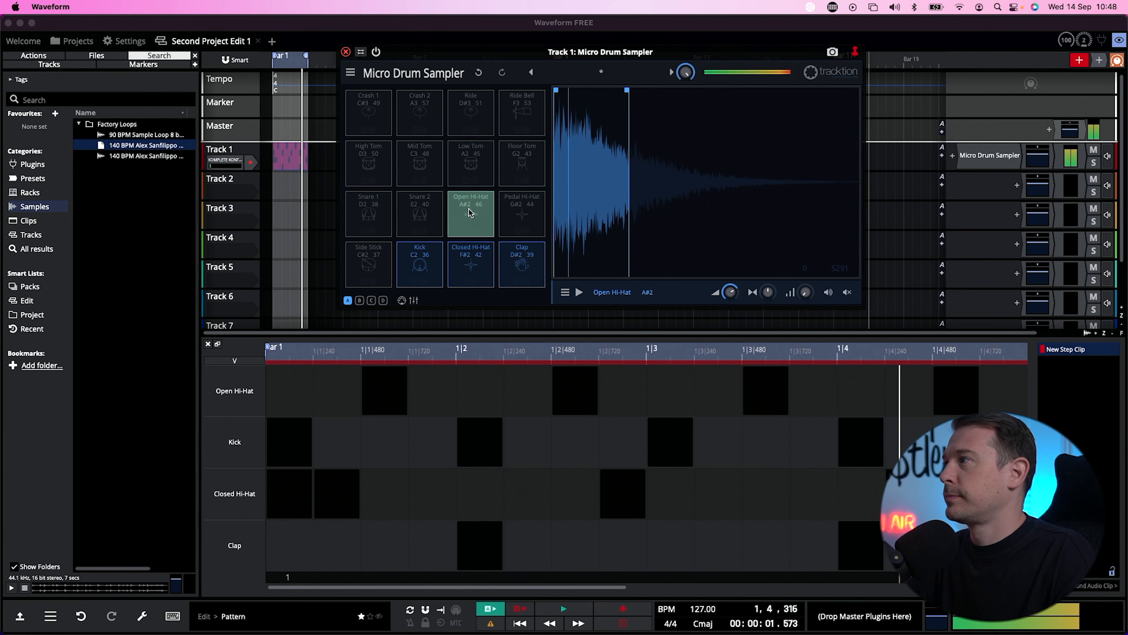
pyautogui.moveTo(626, 90)
pyautogui.mouseDown()
pyautogui.moveTo(644, 95)
pyautogui.moveTo(619, 93)
pyautogui.mouseUp()
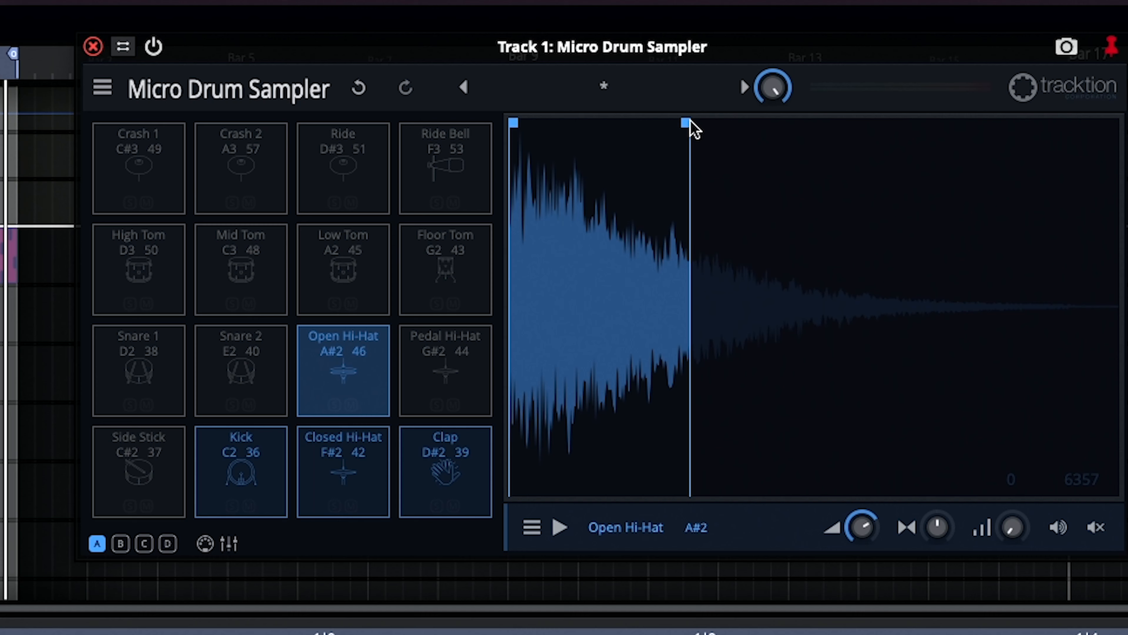
pyautogui.moveTo(644, 138)
pyautogui.mouseDown()
pyautogui.moveTo(698, 144)
pyautogui.moveTo(638, 140)
pyautogui.mouseUp()
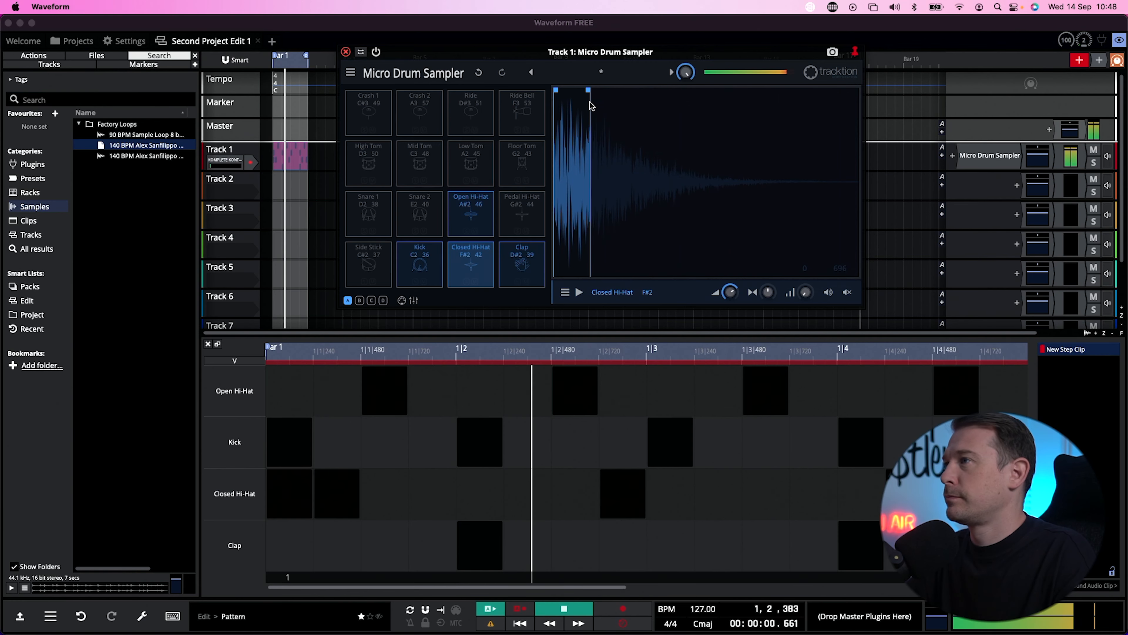
# - Trim the end of the Closed Hi-Hat sample to about 1116, check the Kick pad's sample and close the Micro Drum Sampler
pyautogui.moveTo(615, 99); pyautogui.dragTo(613, 101)
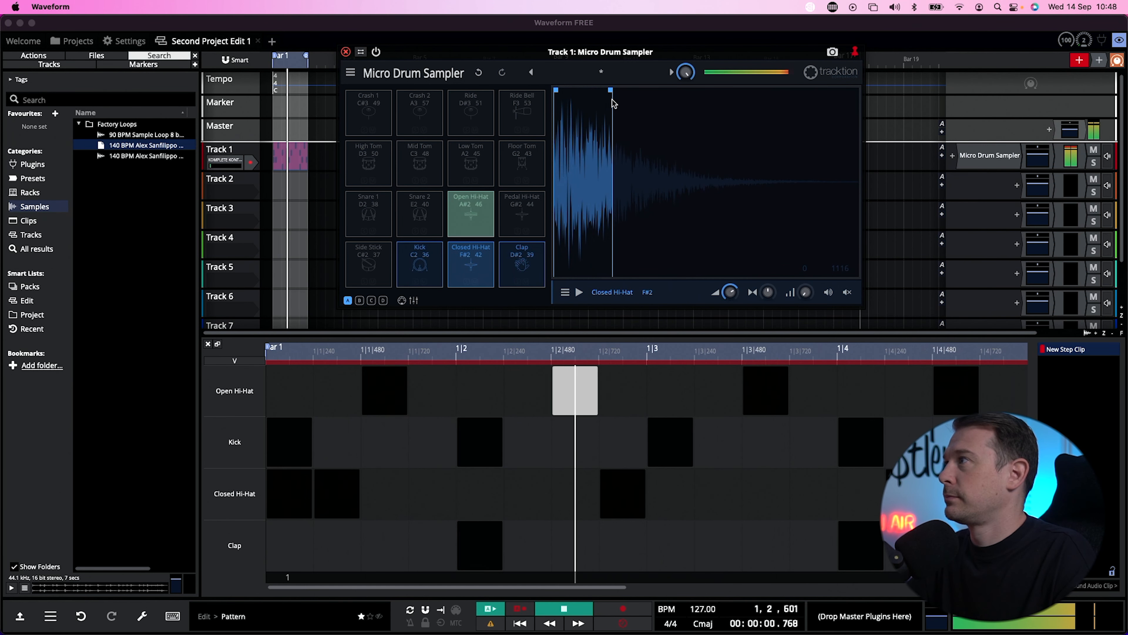
pyautogui.click(413, 285)
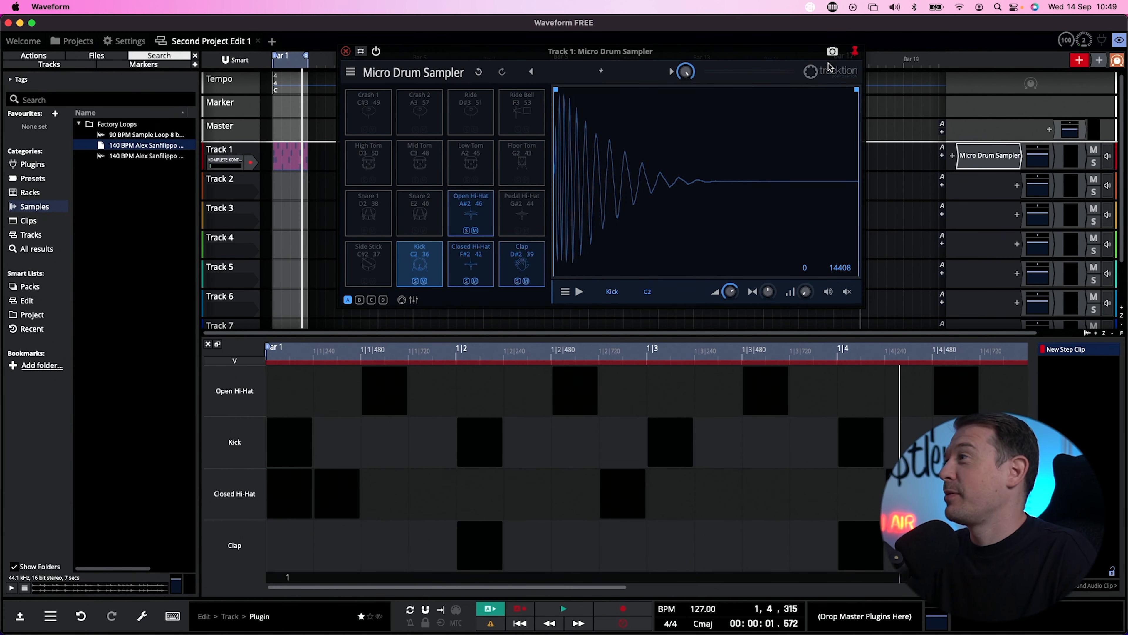
pyautogui.click(346, 51)
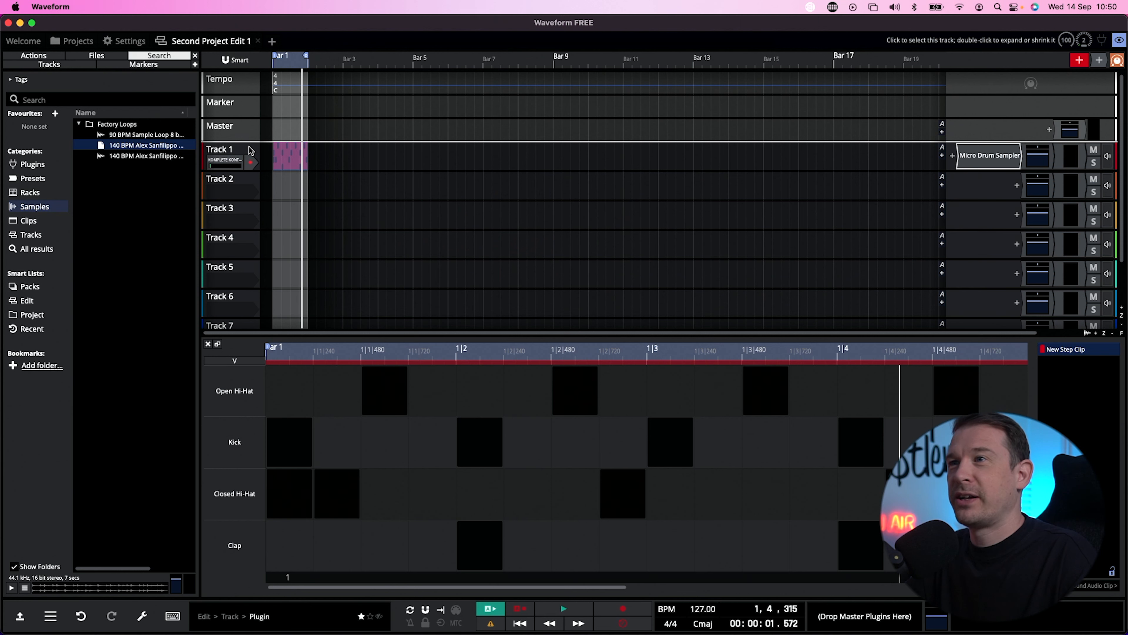
pyautogui.rightClick(249, 150)
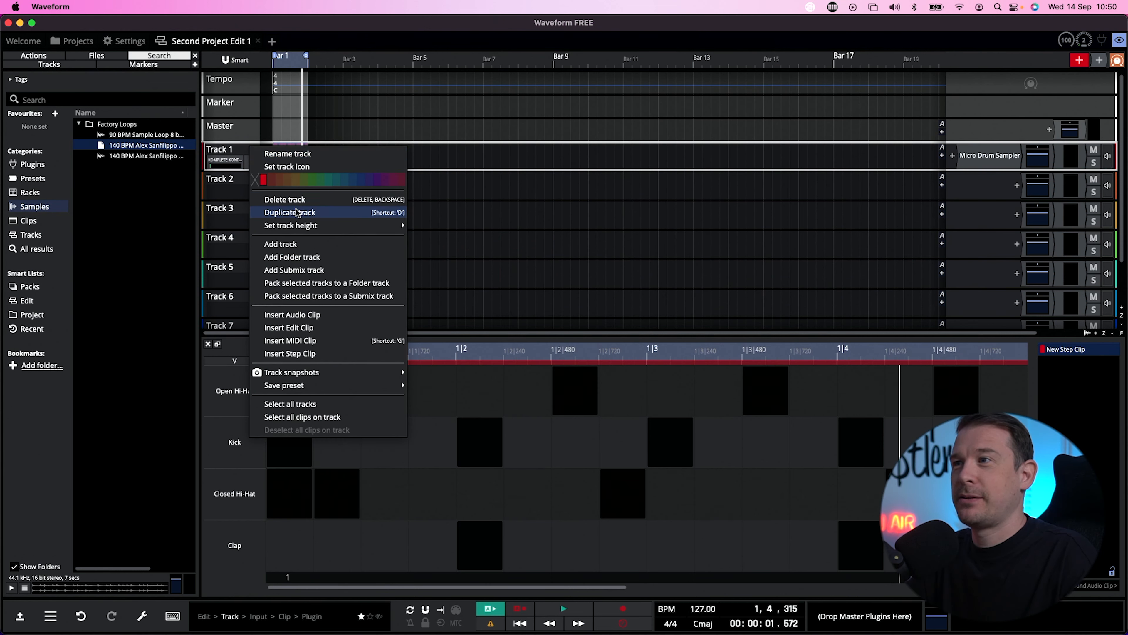
pyautogui.click(318, 151)
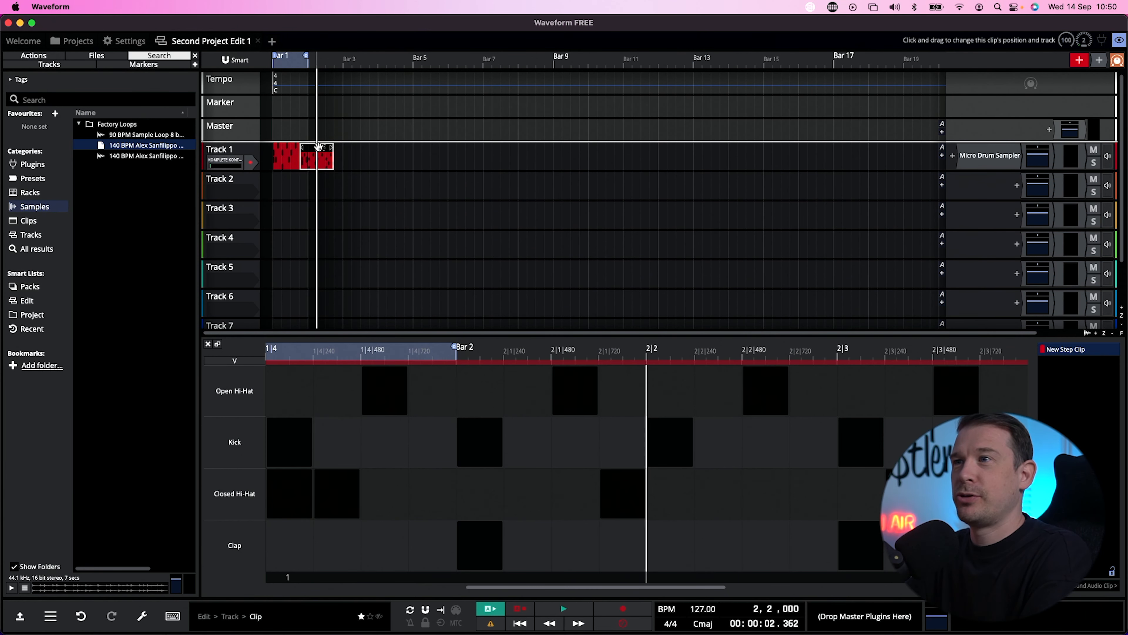
pyautogui.press('Delete')
# - Duplicate Track 1 together with its step clip and Micro Drum Sampler
pyautogui.click(234, 149)
pyautogui.rightClick(232, 151)
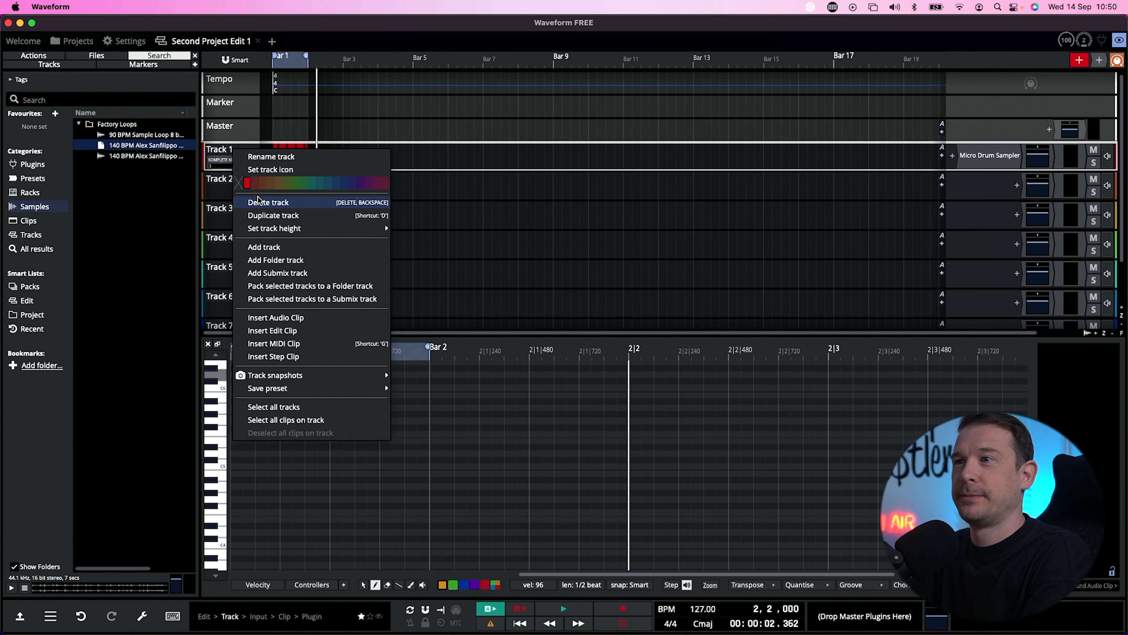
pyautogui.click(263, 215)
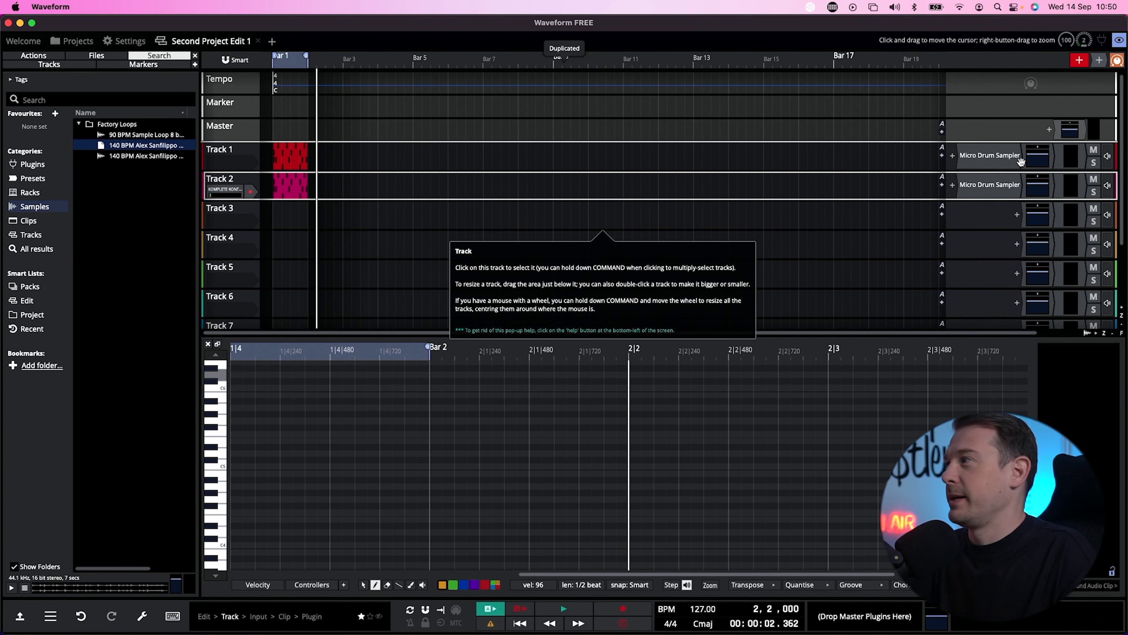
# - Keep only the Kick hits in Track 1's clip and clear the Kick hits on steps 1, 5, 9 and 13 in Track 2's clip
pyautogui.click(279, 144)
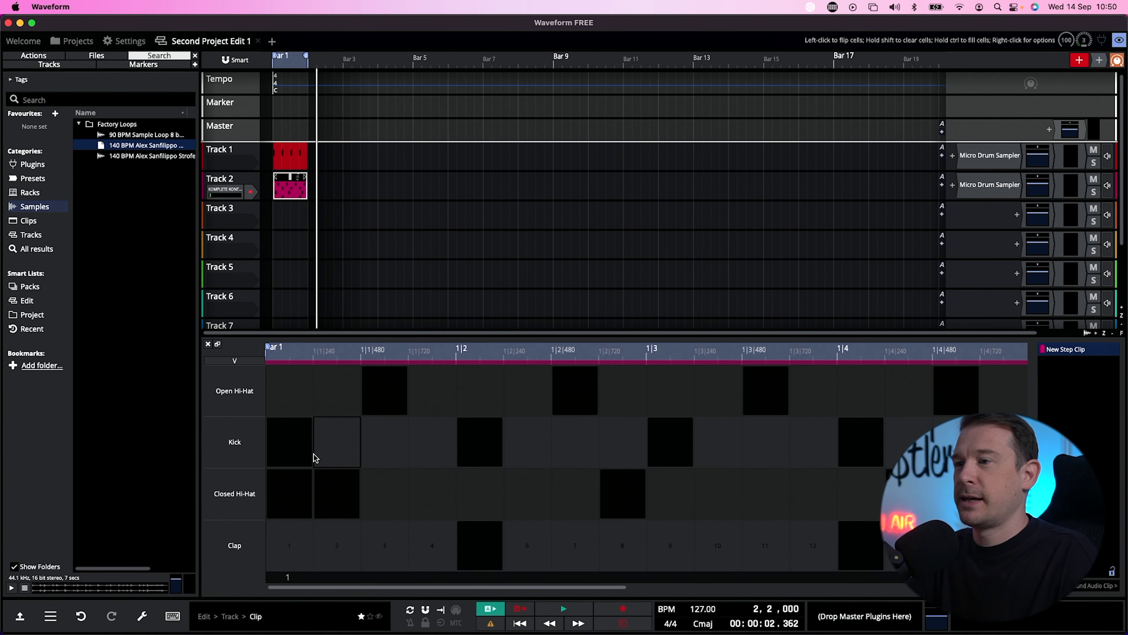
pyautogui.click(312, 453)
pyautogui.click(479, 453)
pyautogui.click(670, 446)
pyautogui.click(864, 444)
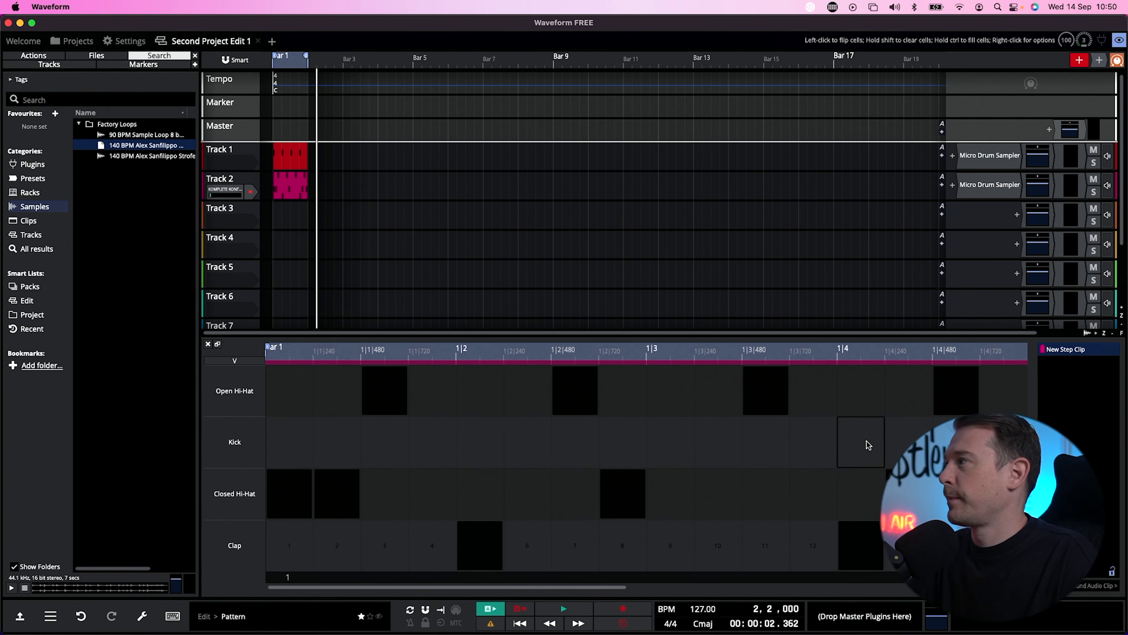
# - Play the pattern with Track 2 soloed and add an 8-Band Equaliser to Track 2
pyautogui.press('space')
pyautogui.click(1093, 192)
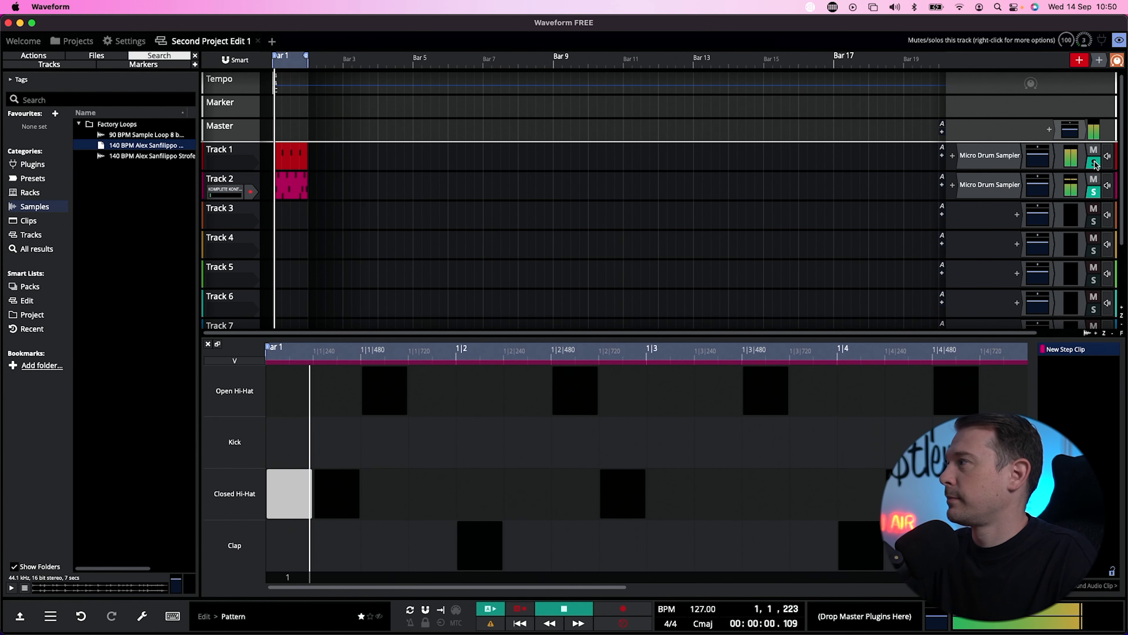
pyautogui.click(952, 185)
pyautogui.click(827, 145)
pyautogui.click(724, 145)
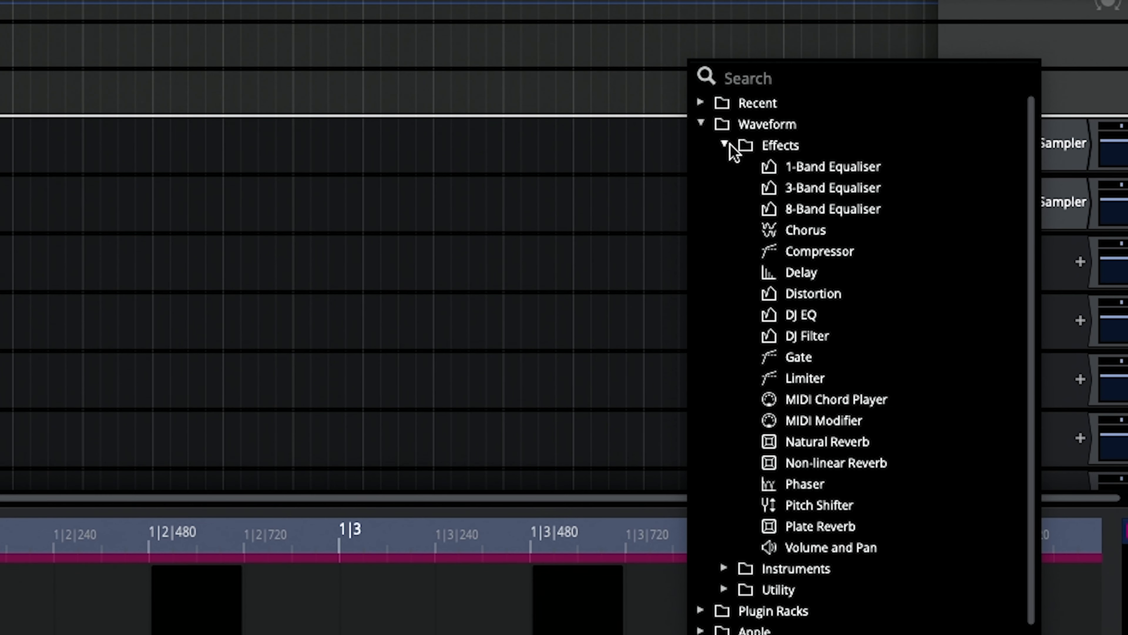
pyautogui.click(818, 209)
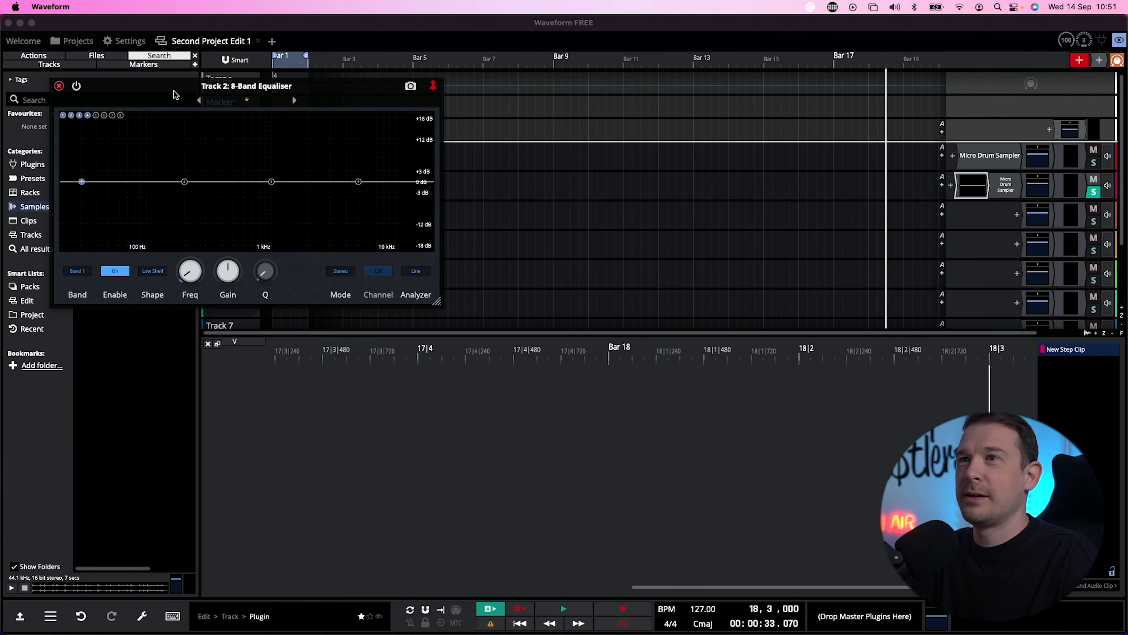
# - Play the pattern and set band 1 of Track 2's equaliser to High Pass at about 420 Hz
pyautogui.moveTo(228, 83); pyautogui.dragTo(529, 126)
pyautogui.moveTo(734, 346); pyautogui.dragTo(748, 429)
pyautogui.press('space')
pyautogui.moveTo(377, 268); pyautogui.dragTo(459, 305)
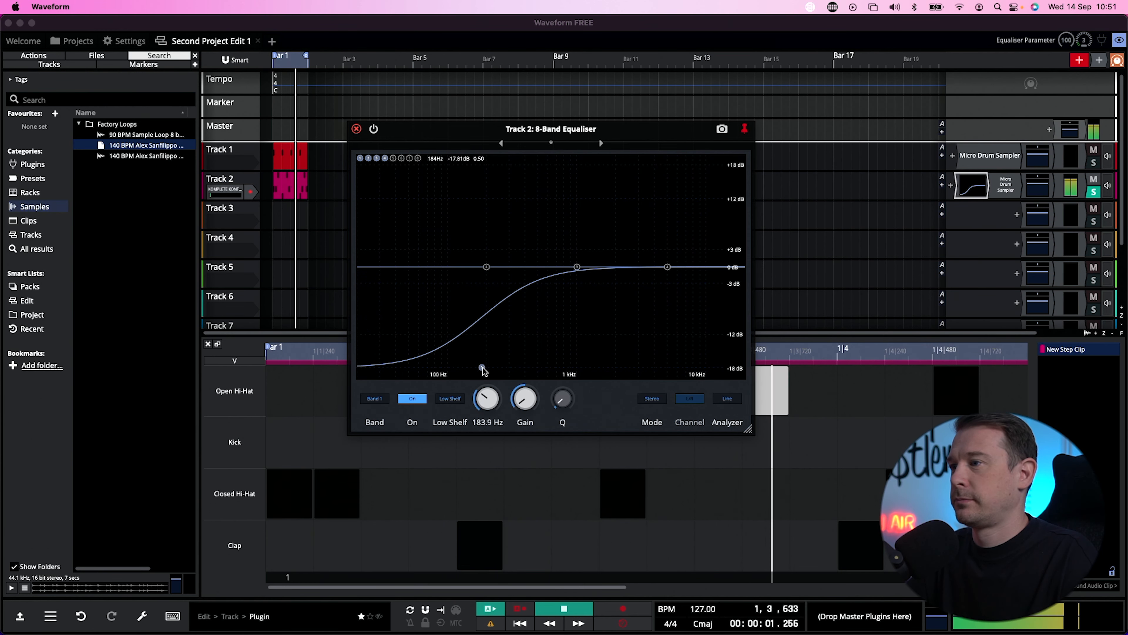
pyautogui.click(452, 398)
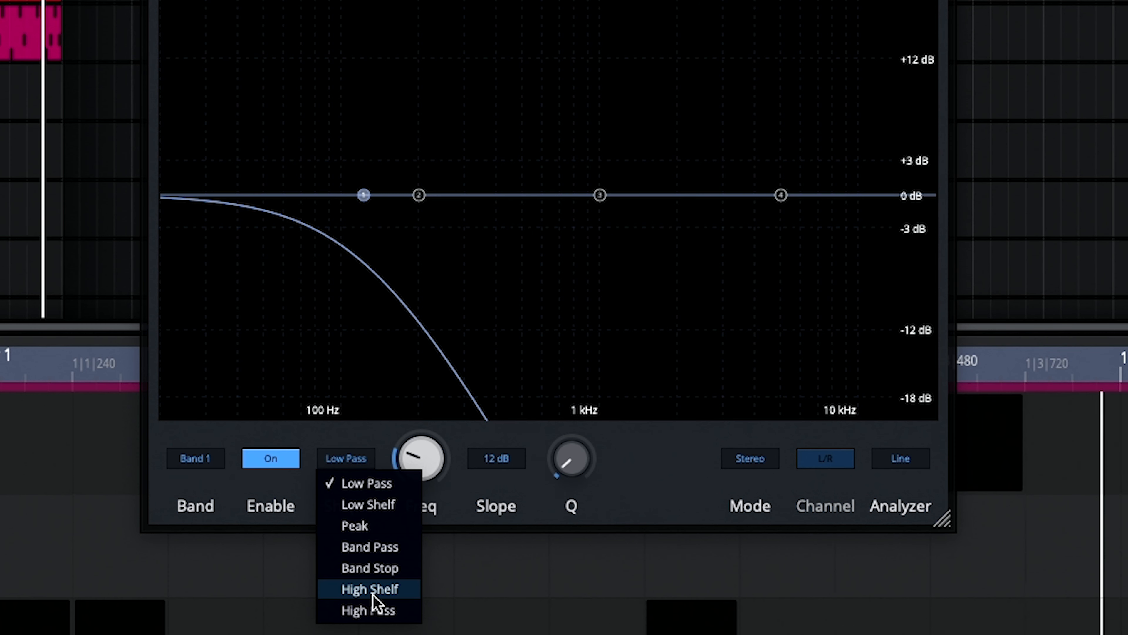
pyautogui.click(463, 474)
pyautogui.moveTo(354, 181); pyautogui.dragTo(545, 199)
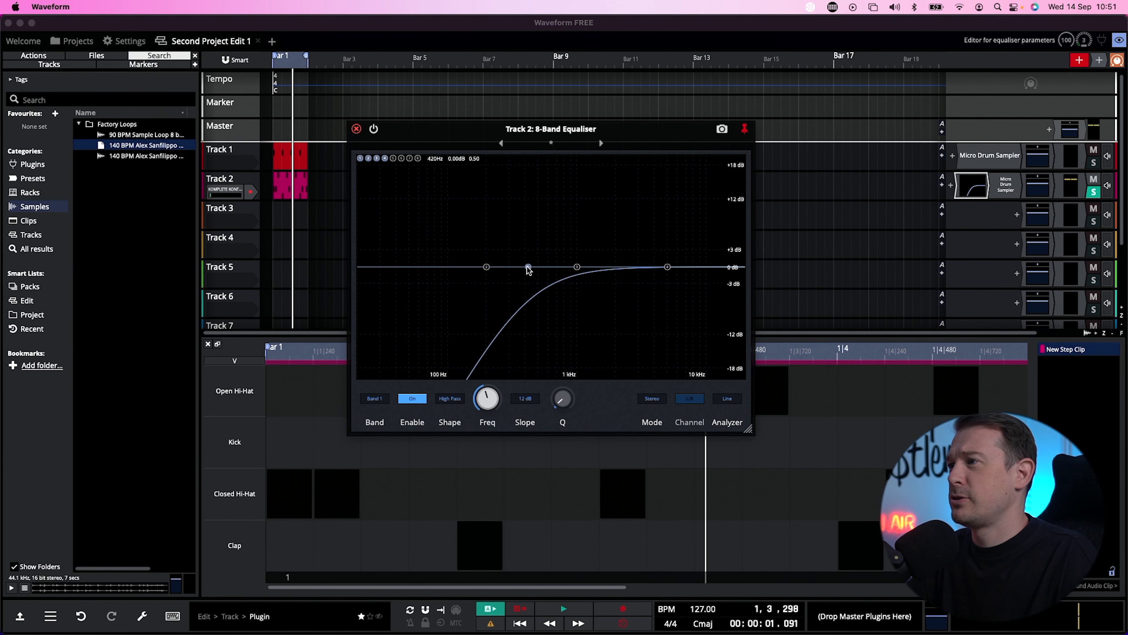
# - Move the equaliser after the Micro Drum Sampler on Track 2 and play the pattern
pyautogui.moveTo(973, 183); pyautogui.dragTo(1014, 183)
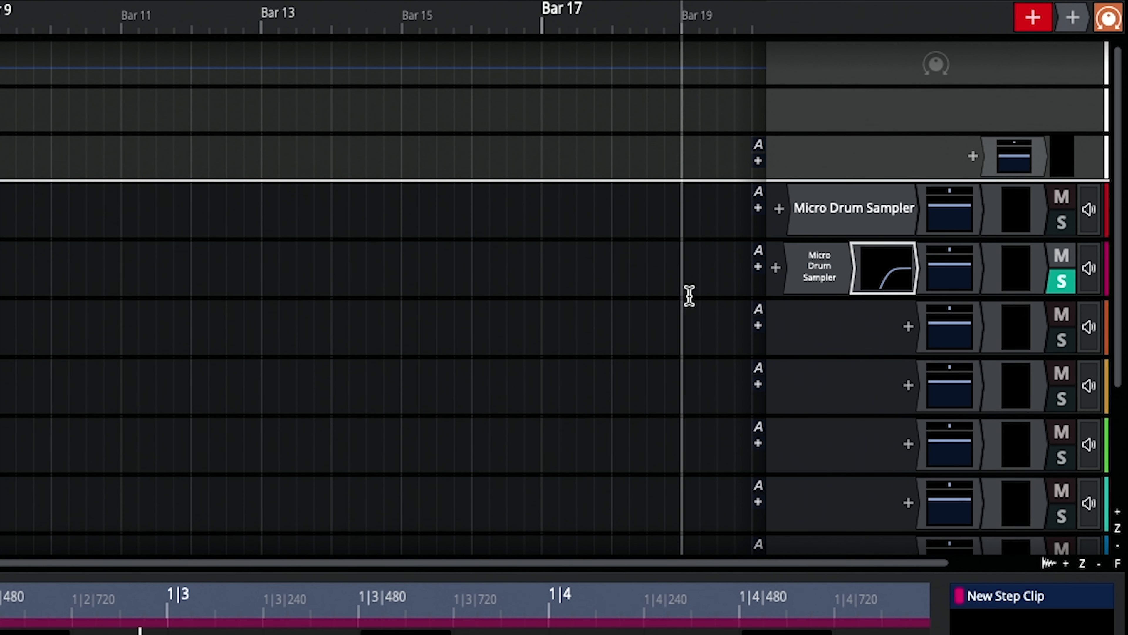
pyautogui.click(885, 263)
pyautogui.moveTo(10, 460); pyautogui.dragTo(533, 248)
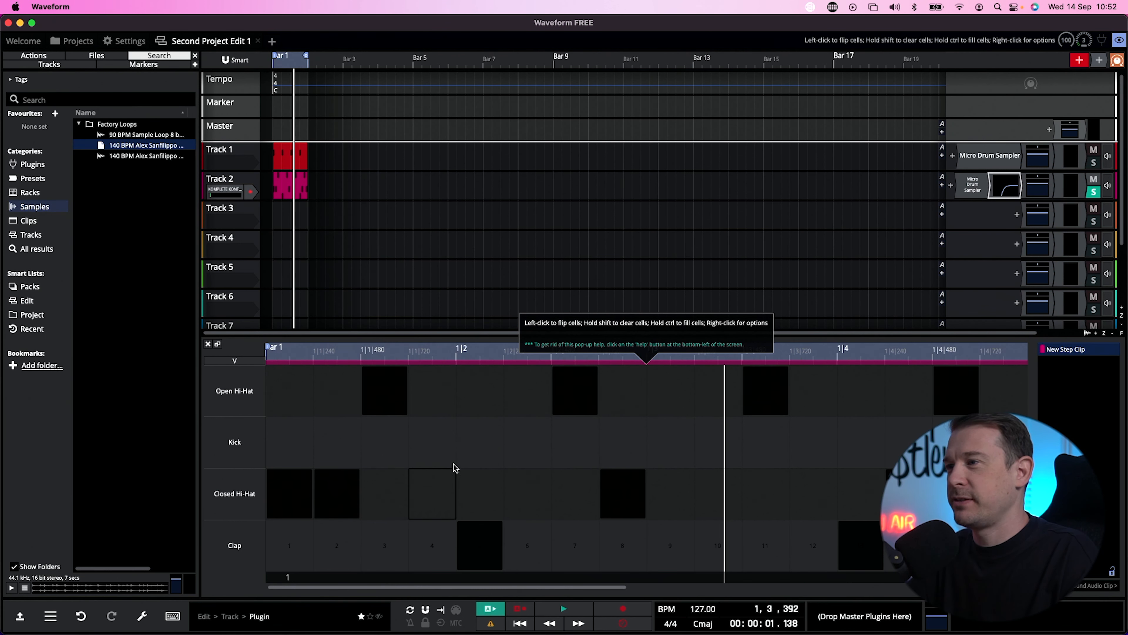
pyautogui.press('space')
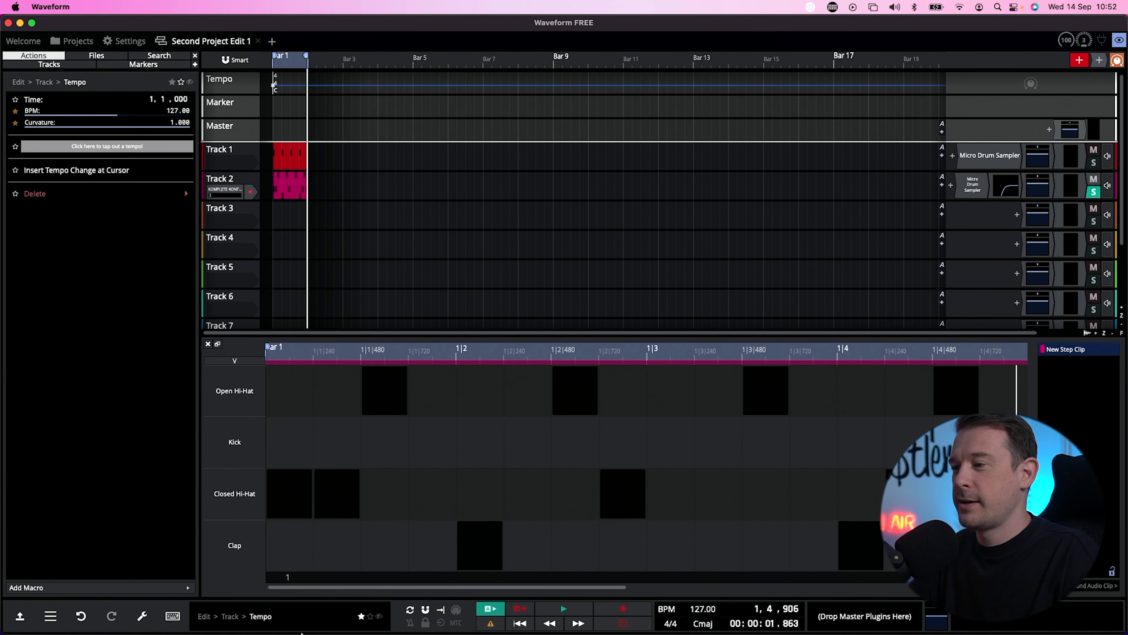
# - Switch to Safari to check the groove templates chapter of the step clips video, and return to Waveform
pyautogui.moveTo(302, 632)
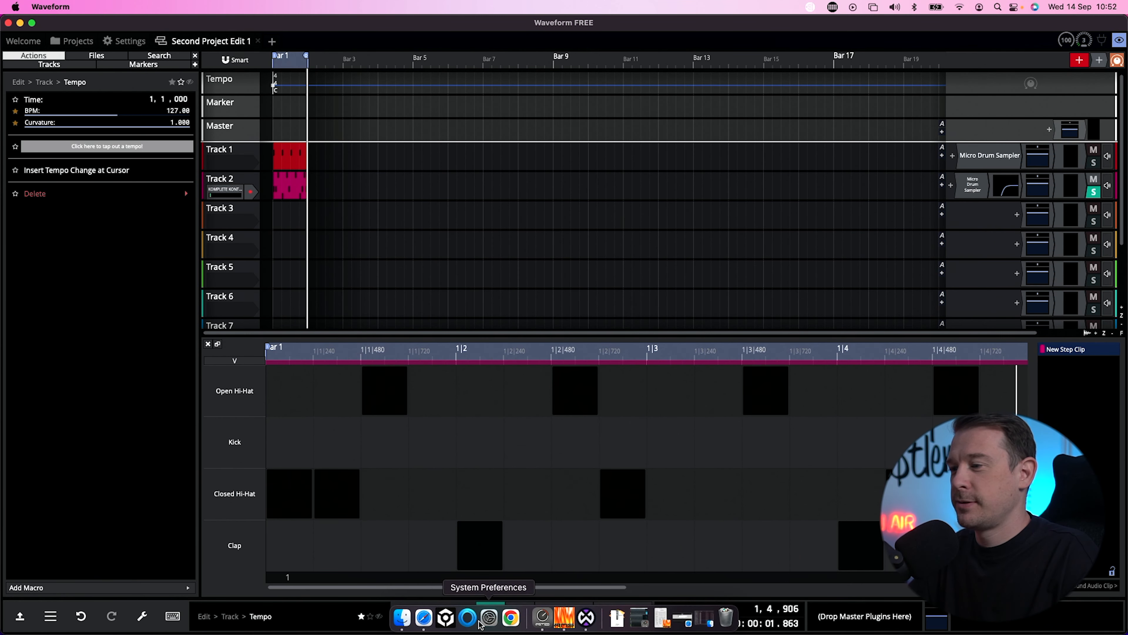
pyautogui.click(424, 616)
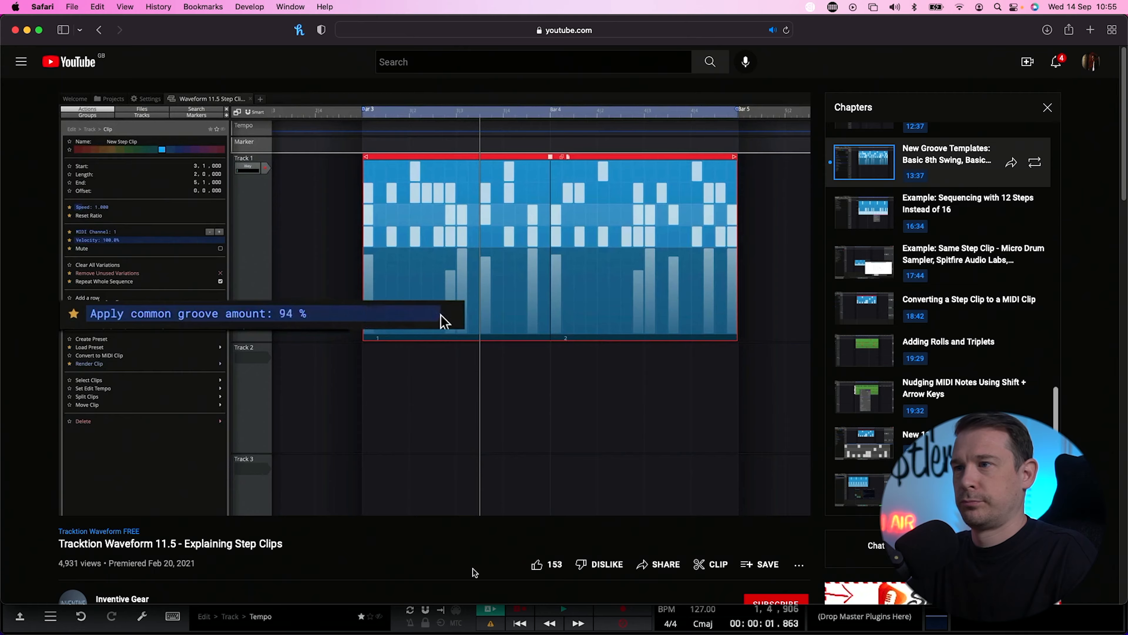
pyautogui.press('super+Tab')
# - Apply a common groove to both step clips, using Basic 16th Swing with a raised amount on Track 1 and 64 % on Track 2
pyautogui.click(33, 55)
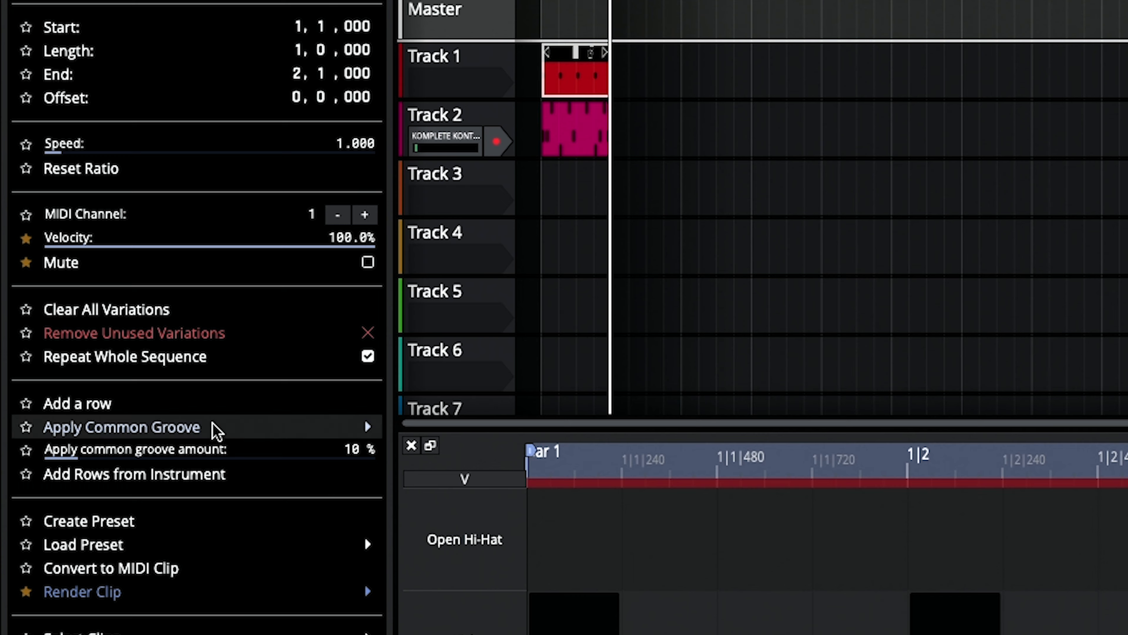
pyautogui.click(106, 335)
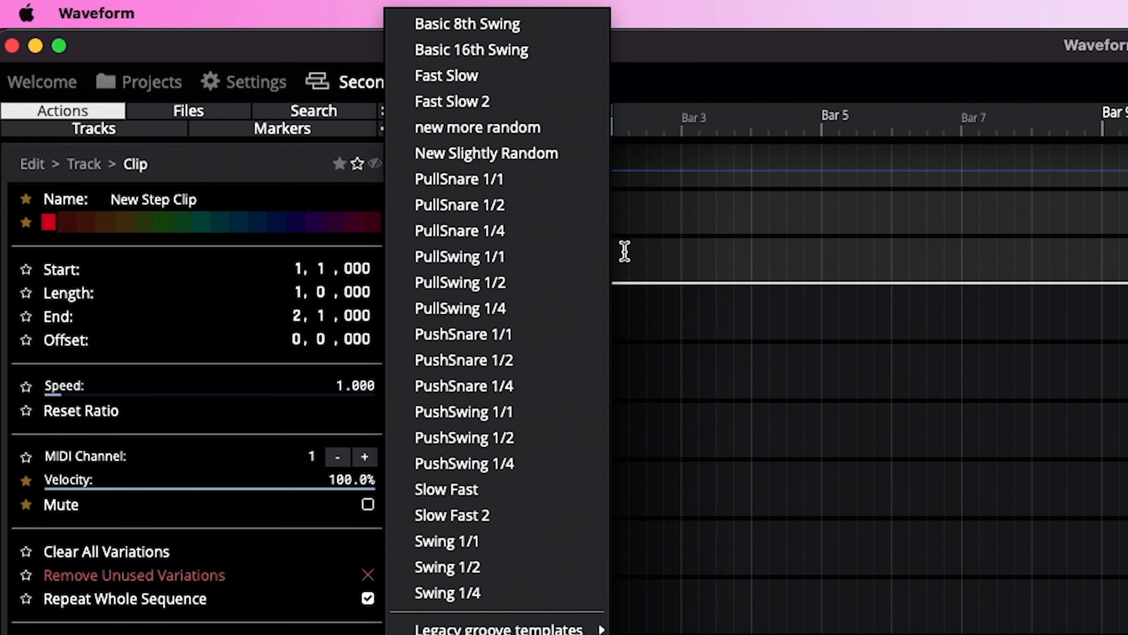
pyautogui.click(538, 55)
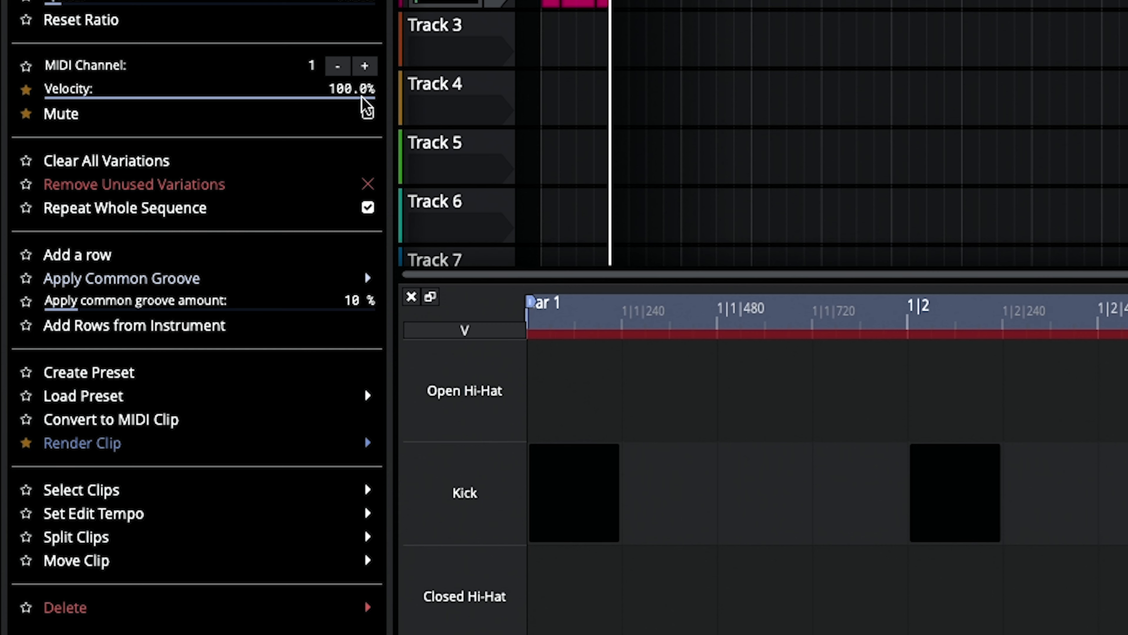
pyautogui.click(142, 302)
pyautogui.moveTo(141, 301); pyautogui.dragTo(232, 304)
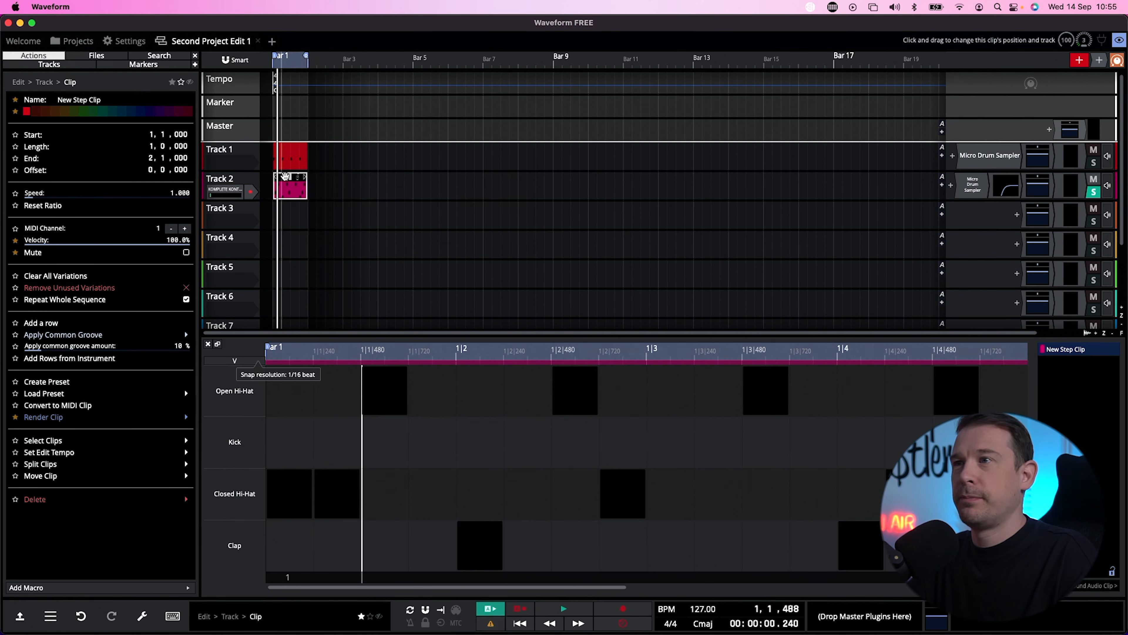
pyautogui.click(119, 333)
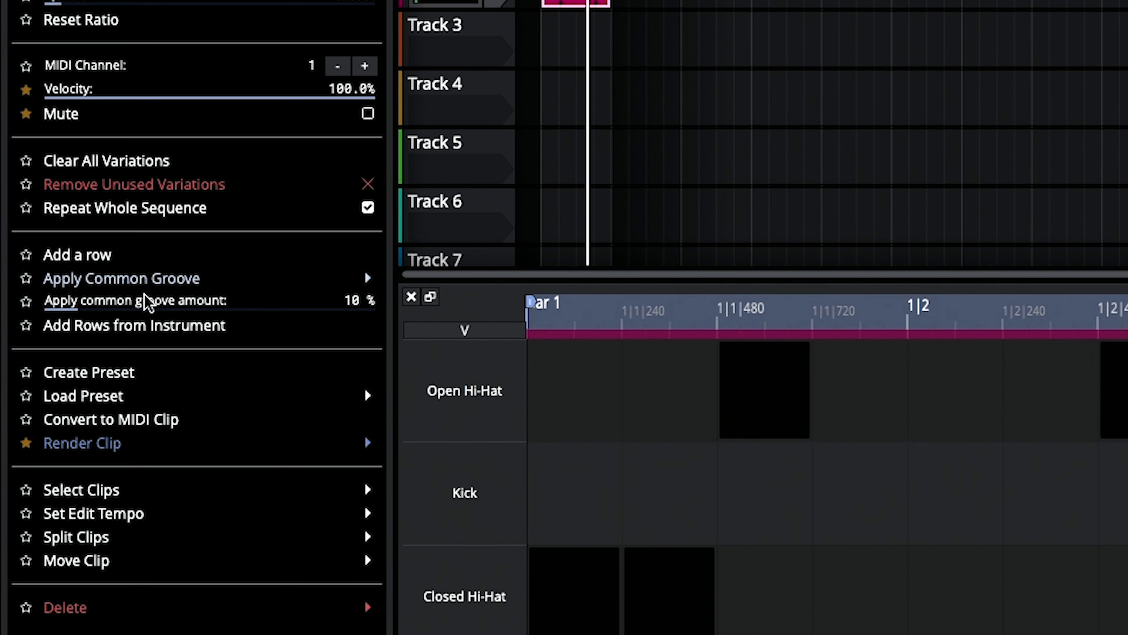
pyautogui.moveTo(147, 302); pyautogui.dragTo(247, 298)
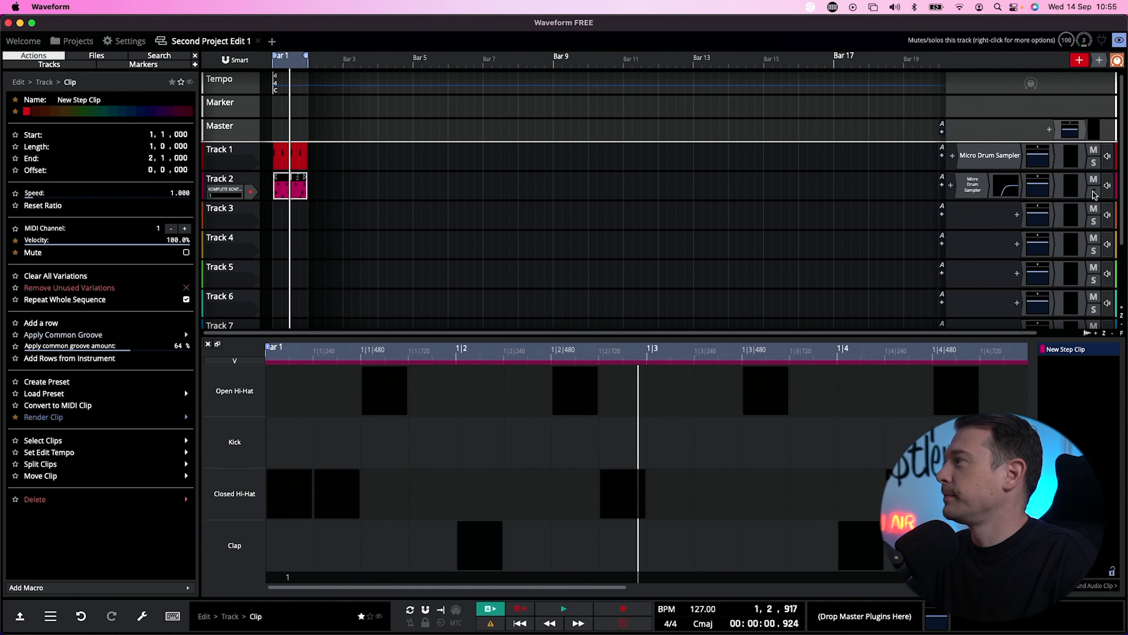
# - Switch to Finder, preview the snare samples in the Samples folder and load sd05.wav onto the Snare 1 pad of Track 2's sampler
pyautogui.press('super+Tab')
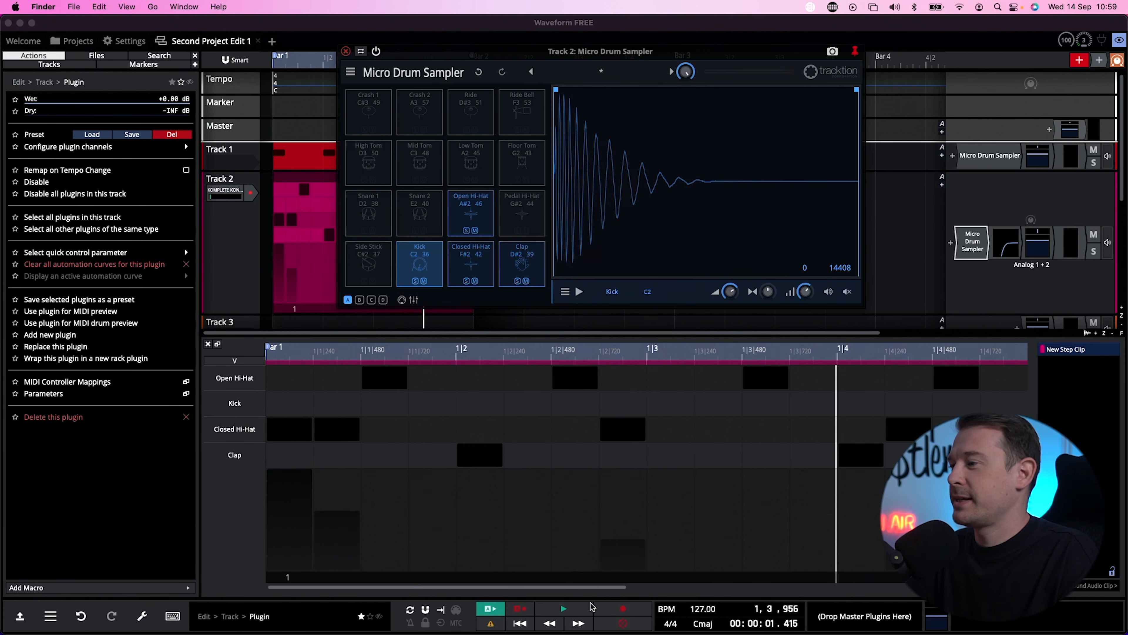
pyautogui.press('Down')
pyautogui.press('Down')
pyautogui.press('Down')
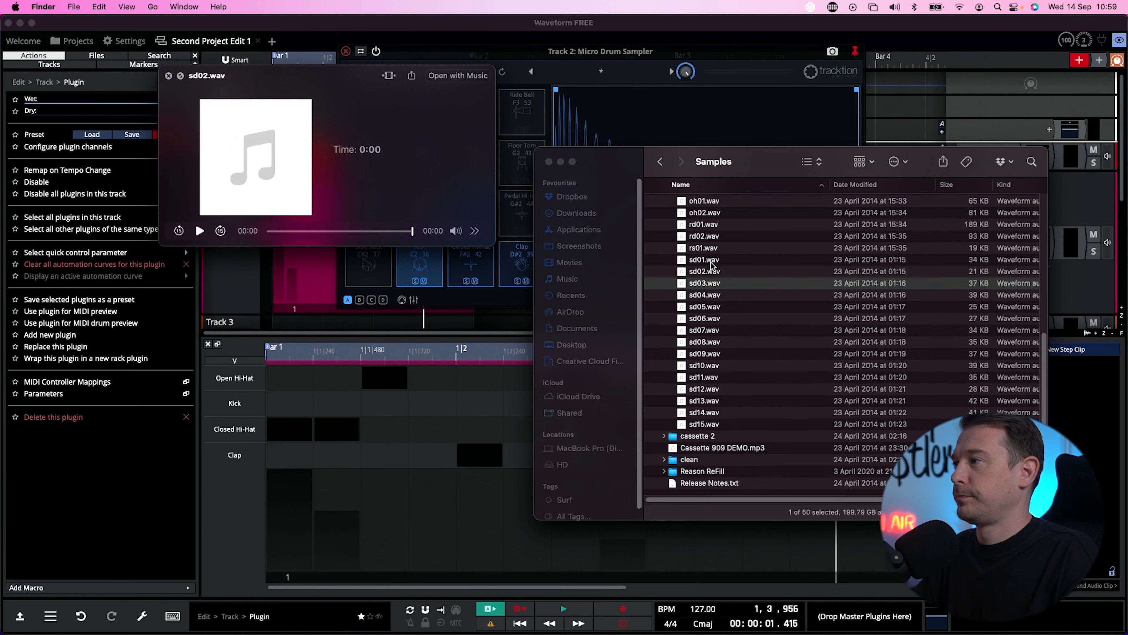
pyautogui.click(661, 303)
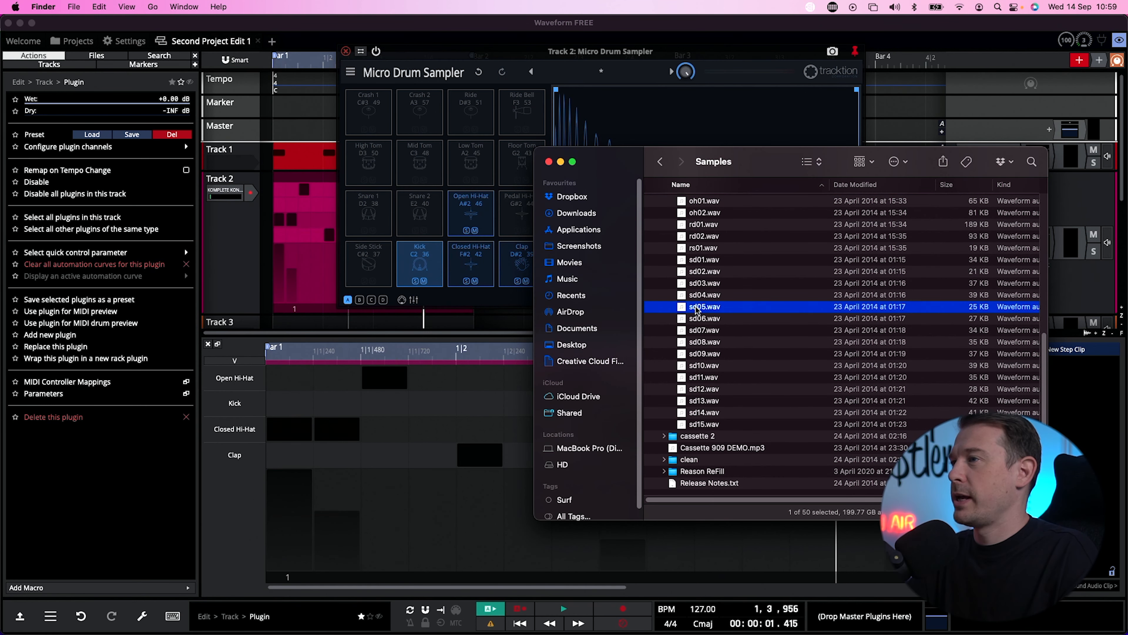
pyautogui.moveTo(613, 277); pyautogui.dragTo(380, 210)
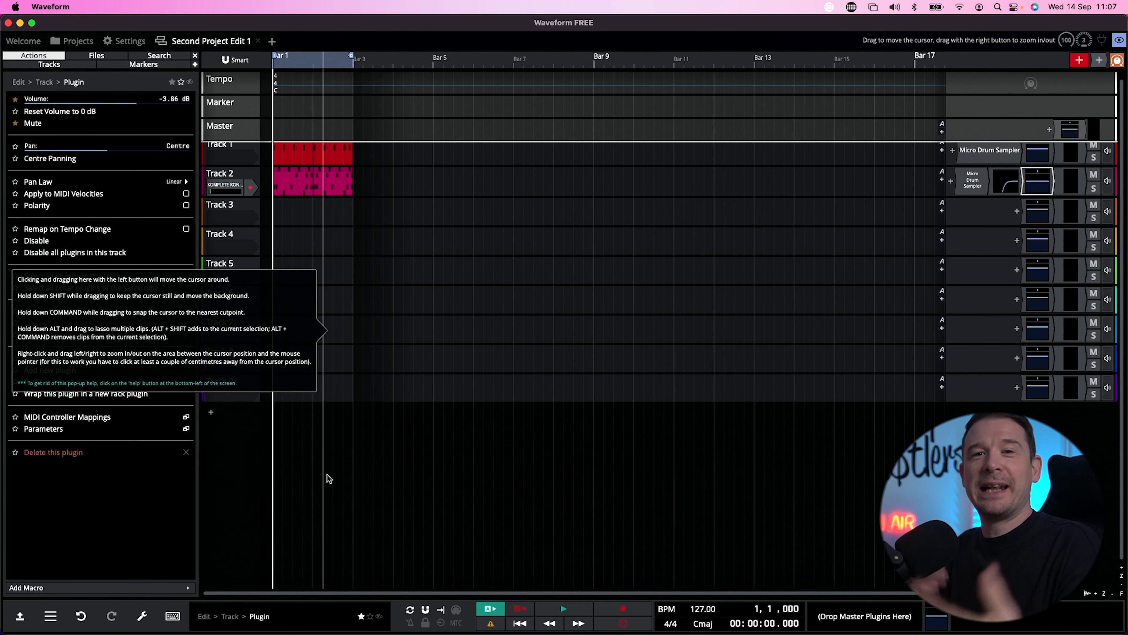
# - Switch to Safari and browse the House sample packs on the Loopmasters website
pyautogui.press('super+Tab')
pyautogui.click(440, 619)
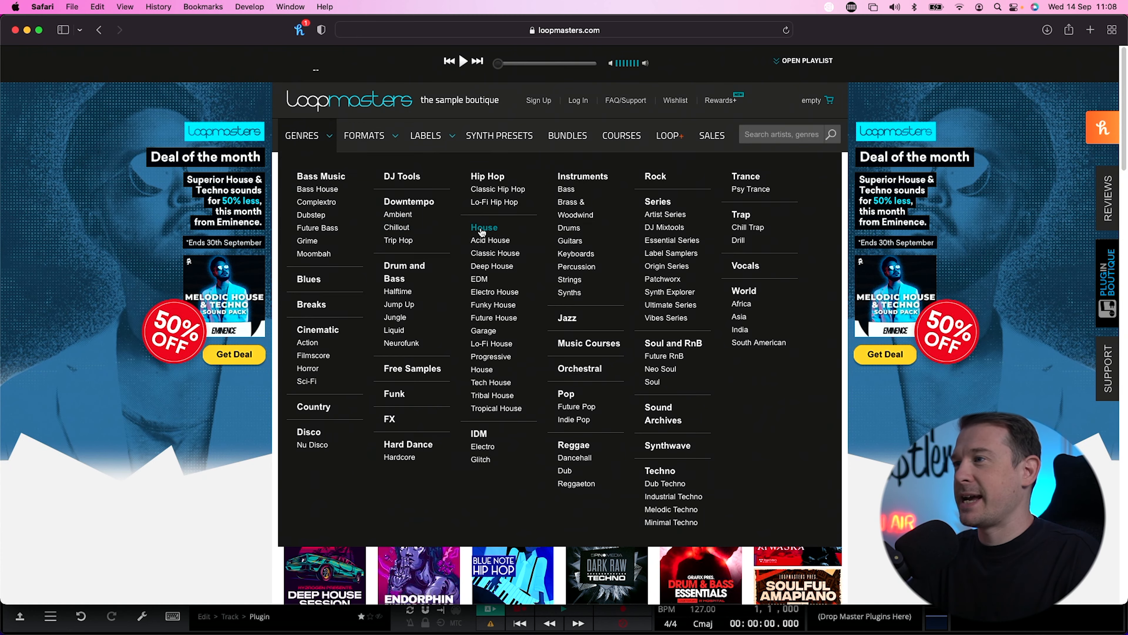
pyautogui.click(483, 228)
pyautogui.scroll(-3, 526, 261)
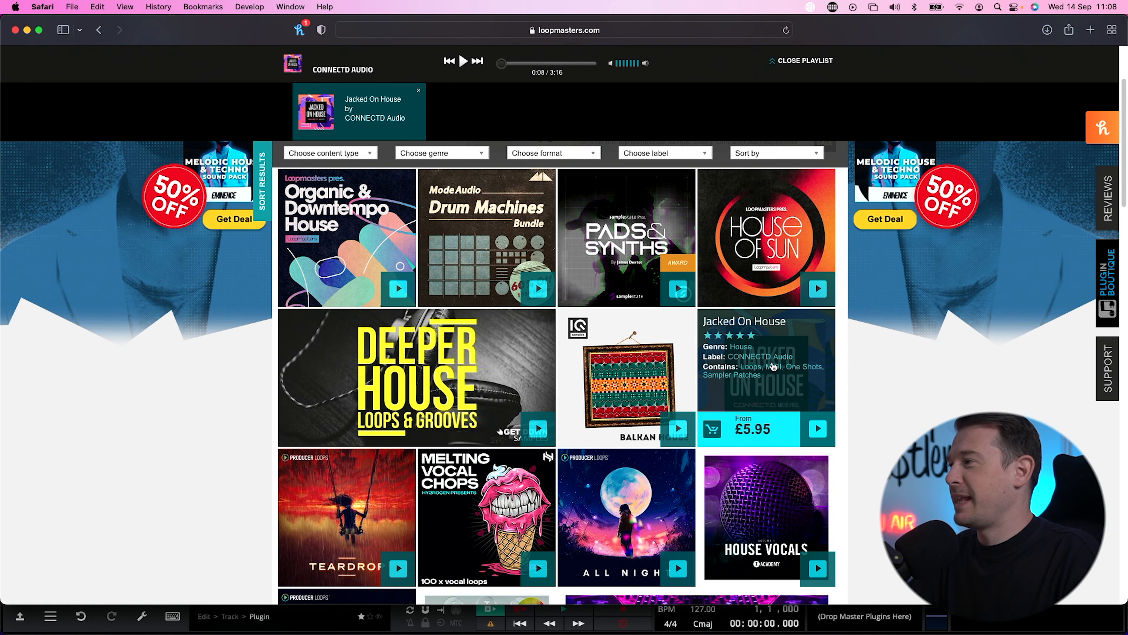
# - Open the Jacked On House pack, preview House Vocals Vol. 1 from the House listing and open its page
pyautogui.click(773, 365)
pyautogui.scroll(-2, 695, 308)
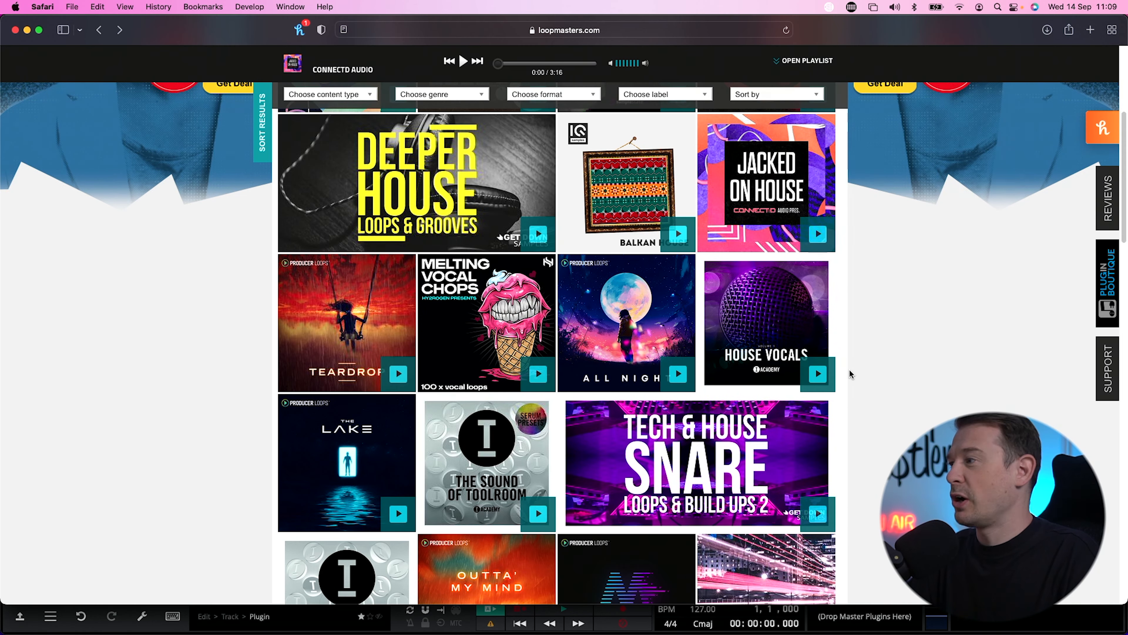
pyautogui.click(819, 374)
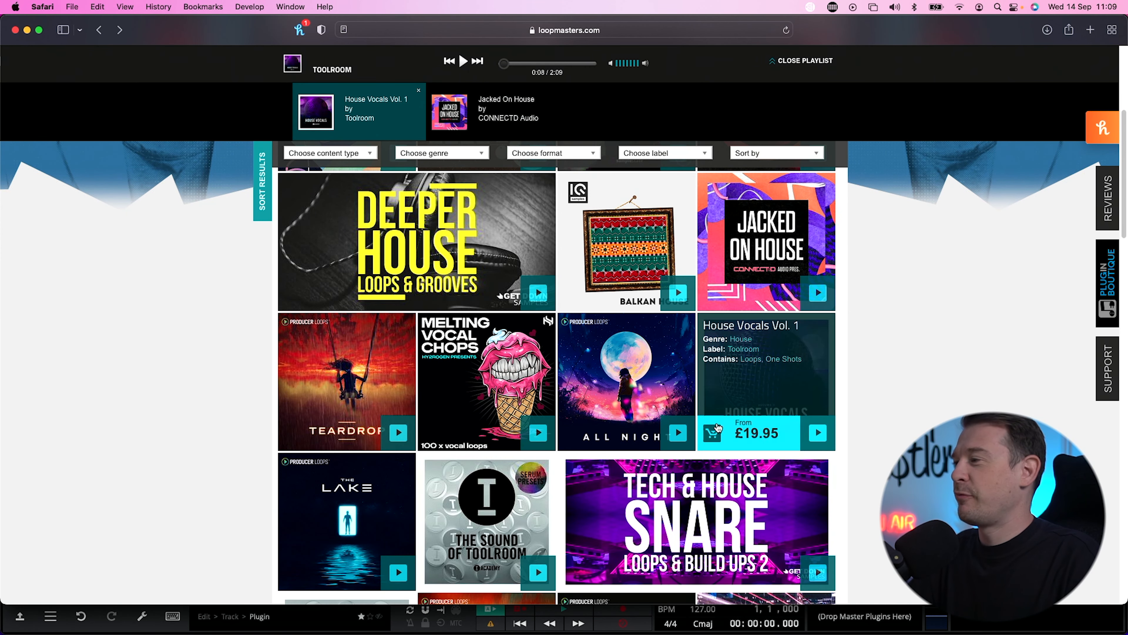
pyautogui.click(752, 365)
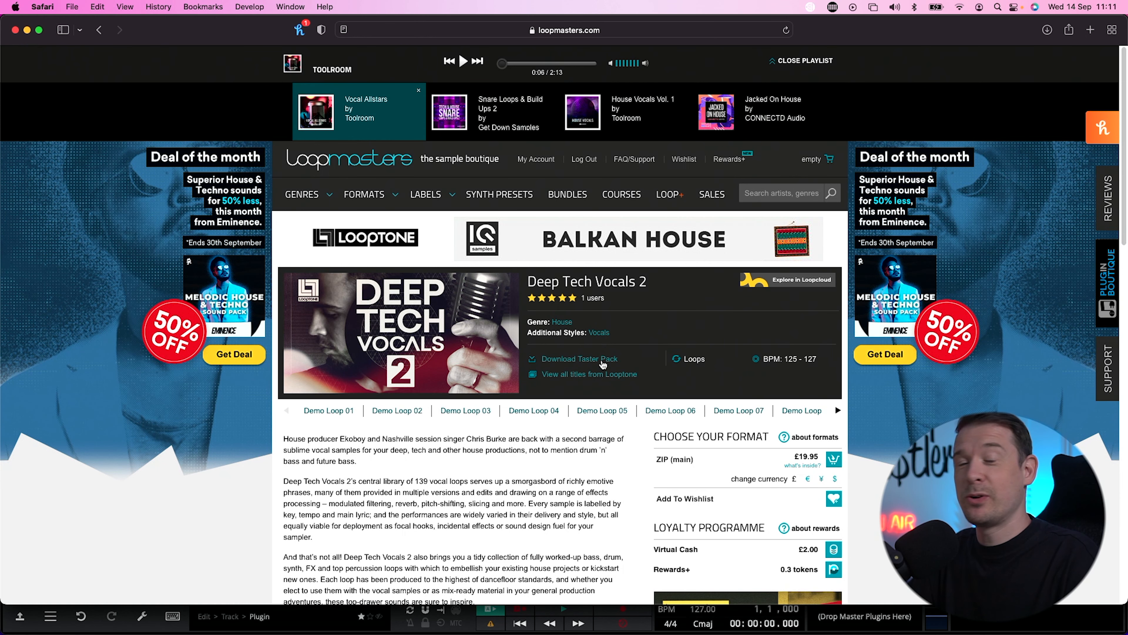
# - Download the taster pack of Deep Tech Vocals 2 and return to browsing the House pack list
pyautogui.click(602, 359)
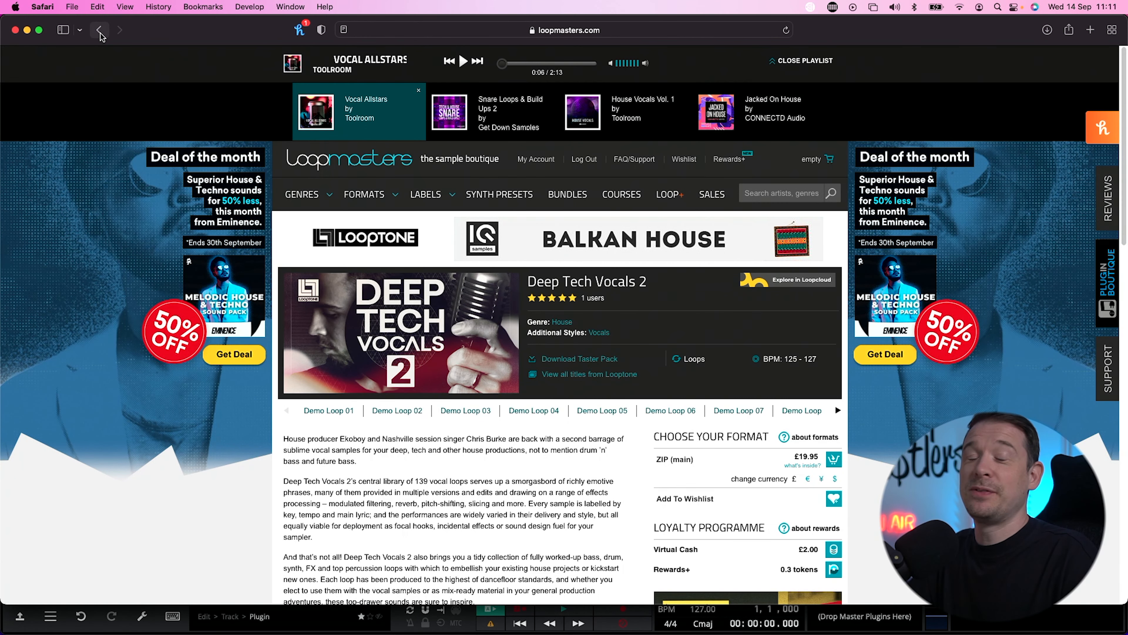
pyautogui.click(99, 32)
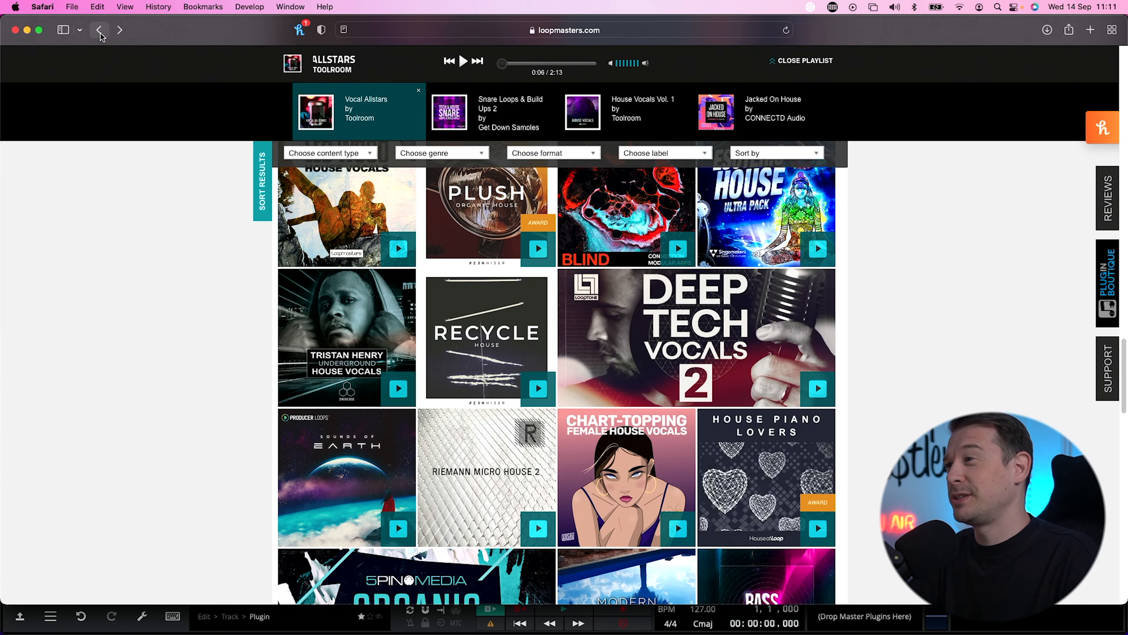
pyautogui.moveTo(603, 358)
pyautogui.scroll(-2, 603, 358)
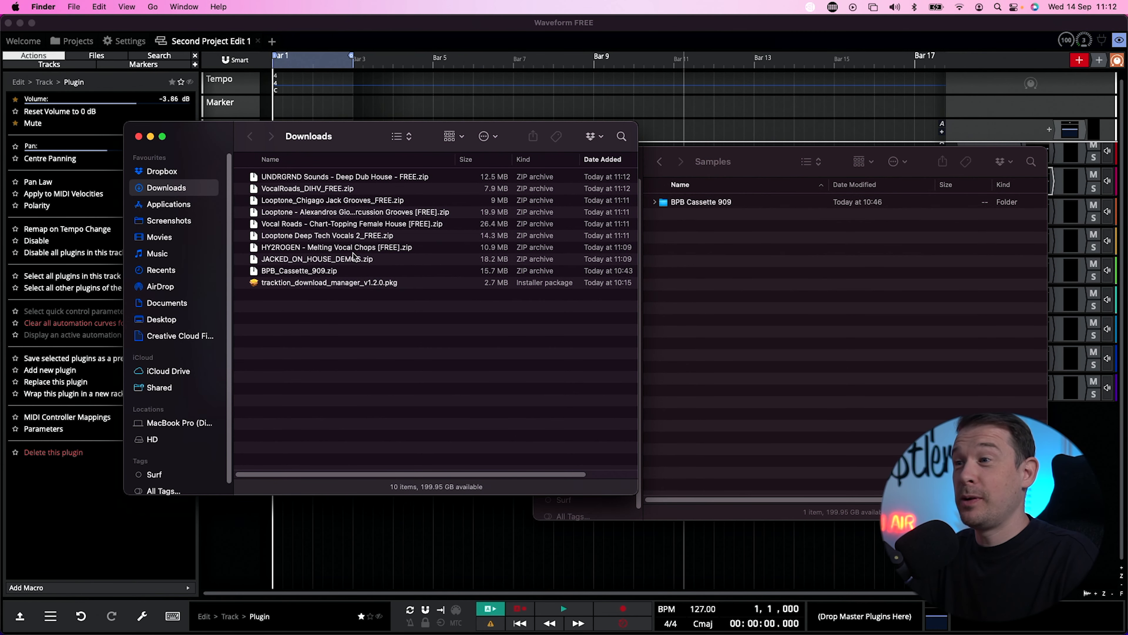
# - Extract the eight newly downloaded sample pack archives in Finder's Downloads folder, from JACKED_ON_HOUSE_DEMOS.zip up to UNDRGRND Sounds - Deep Dub House
pyautogui.click(354, 257)
pyautogui.keyDown('shift'); pyautogui.click(349, 177); pyautogui.keyUp('shift')
pyautogui.rightClick(344, 177)
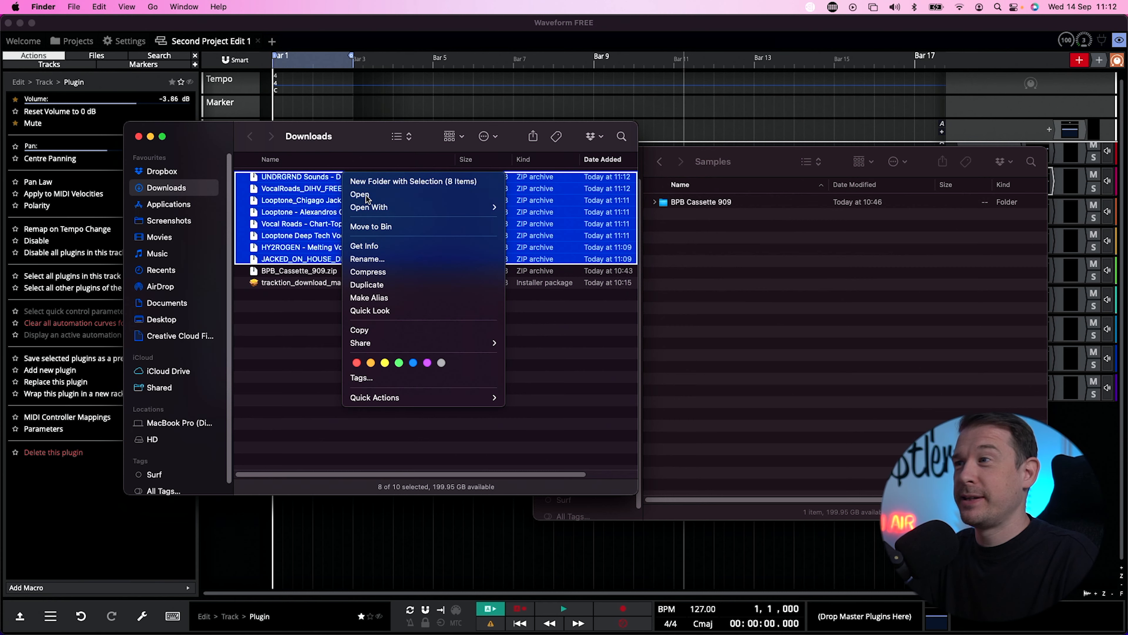
pyautogui.click(365, 196)
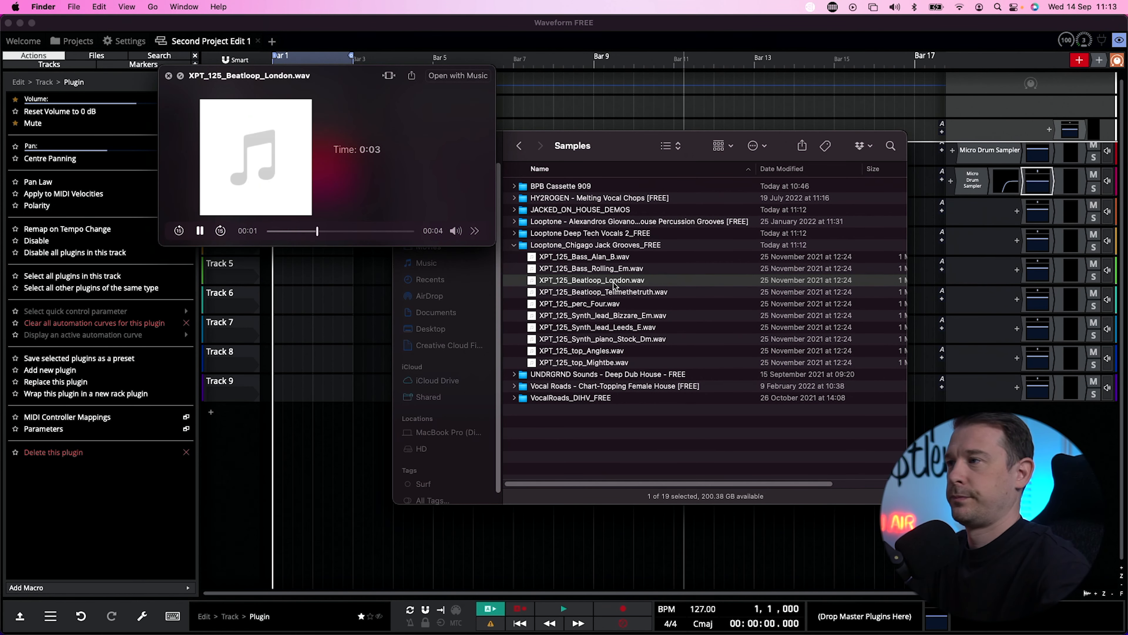
# - Preview the beat, percussion and top loops in the Looptone_Chigago Jack Grooves_FREE folder
pyautogui.click(613, 292)
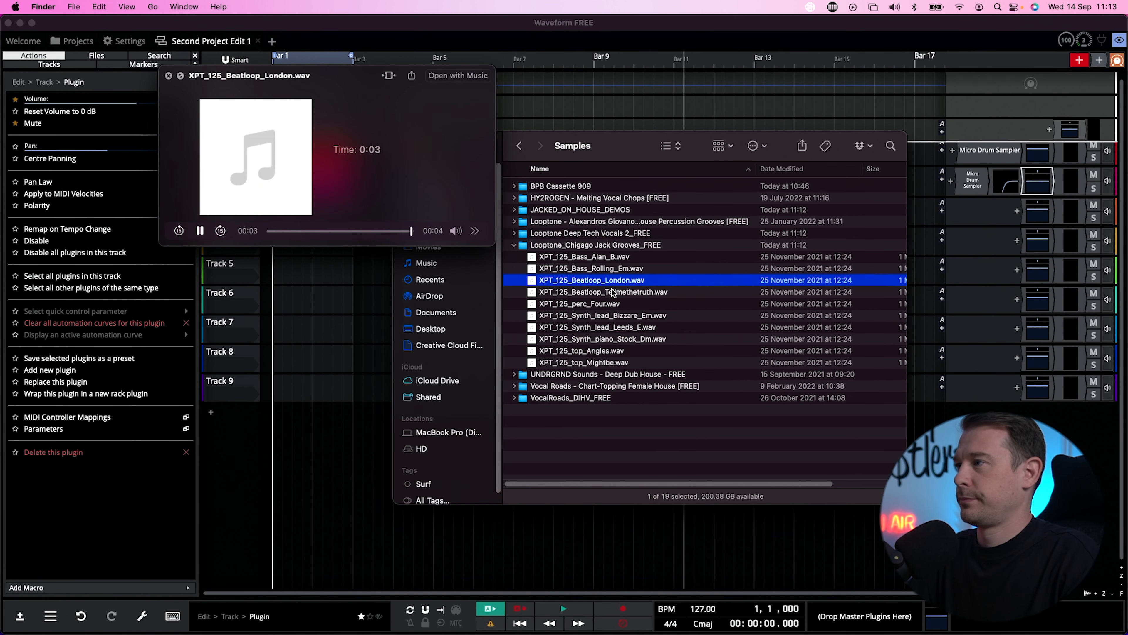
pyautogui.click(608, 305)
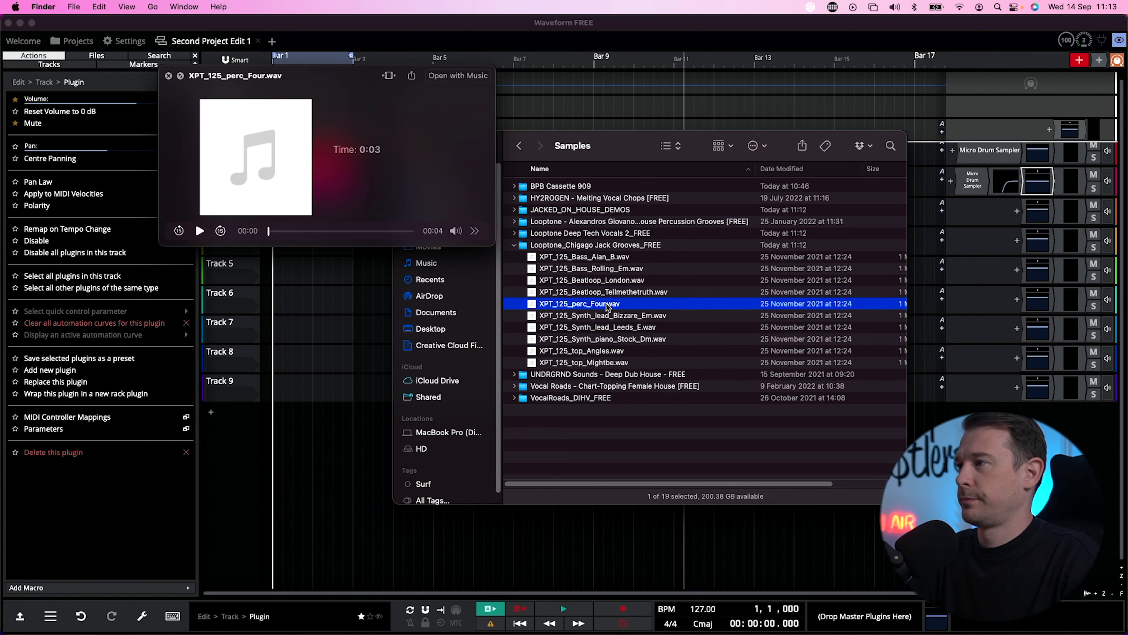
pyautogui.click(606, 352)
pyautogui.click(607, 363)
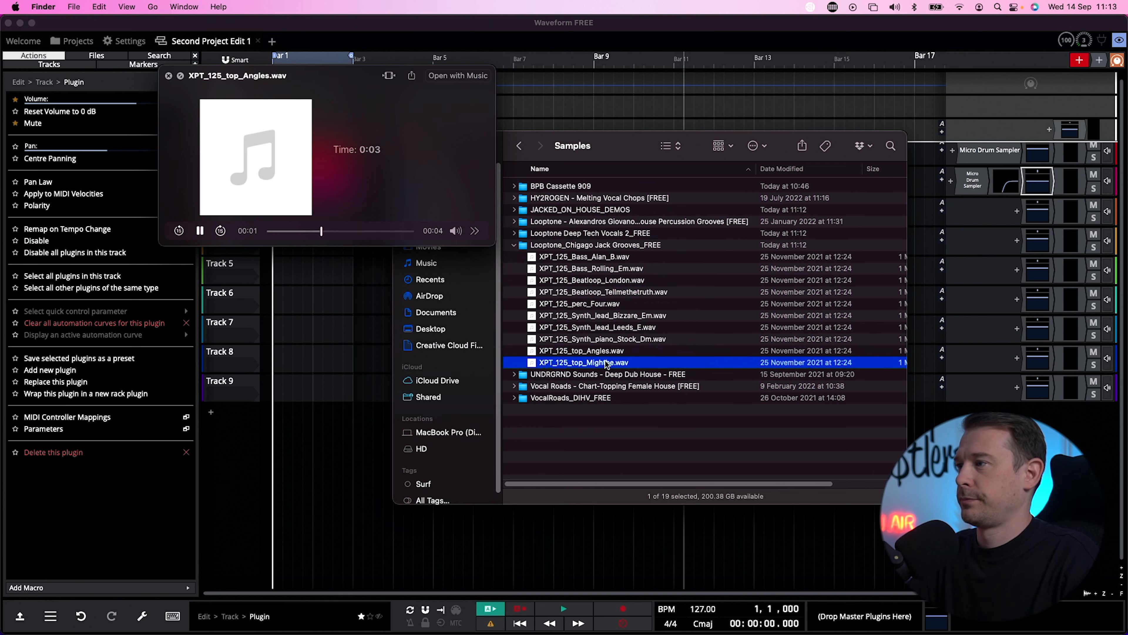
pyautogui.click(610, 305)
pyautogui.press('space')
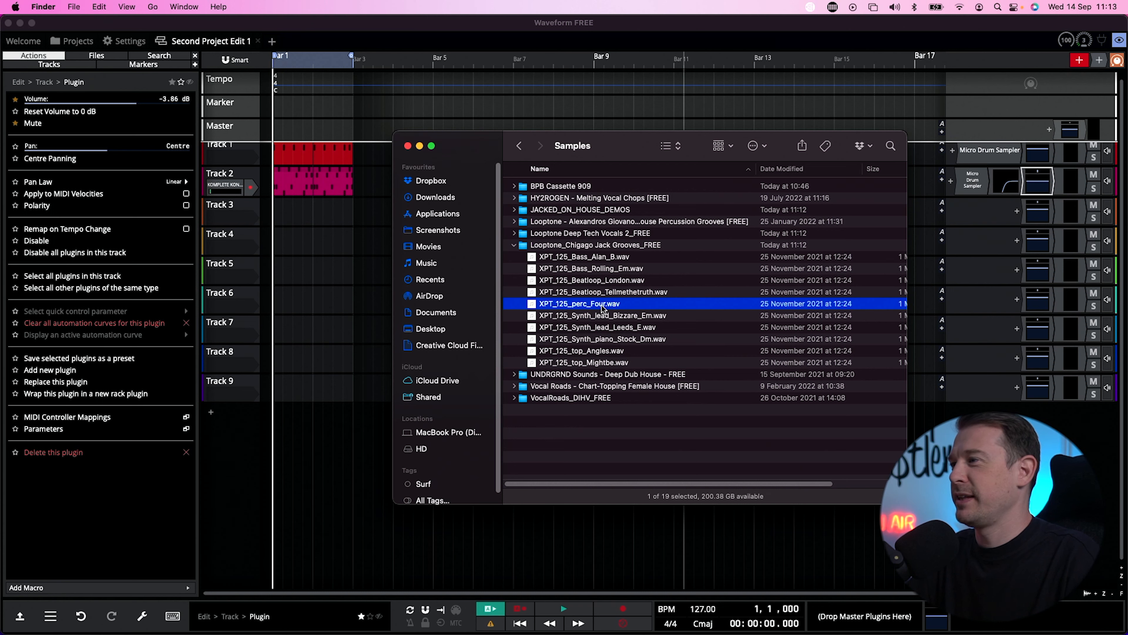
# - Import XPT_125_perc_Four.wav at the start of Track 3 in Waveform, remembering the import choice, and play it back
pyautogui.moveTo(605, 306); pyautogui.dragTo(299, 213)
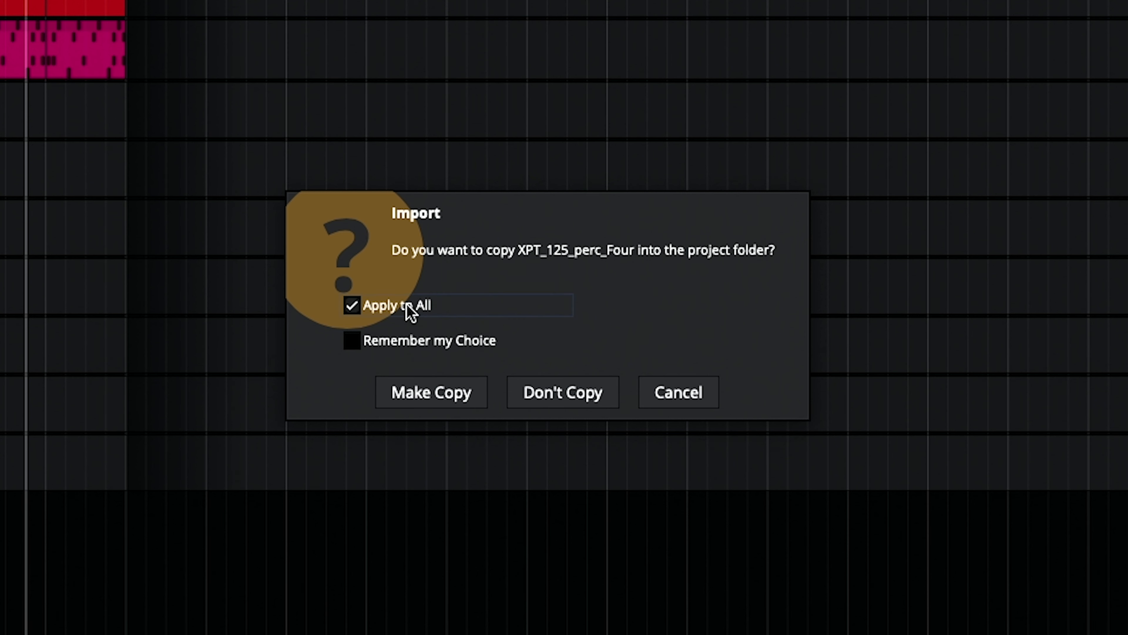
pyautogui.click(405, 339)
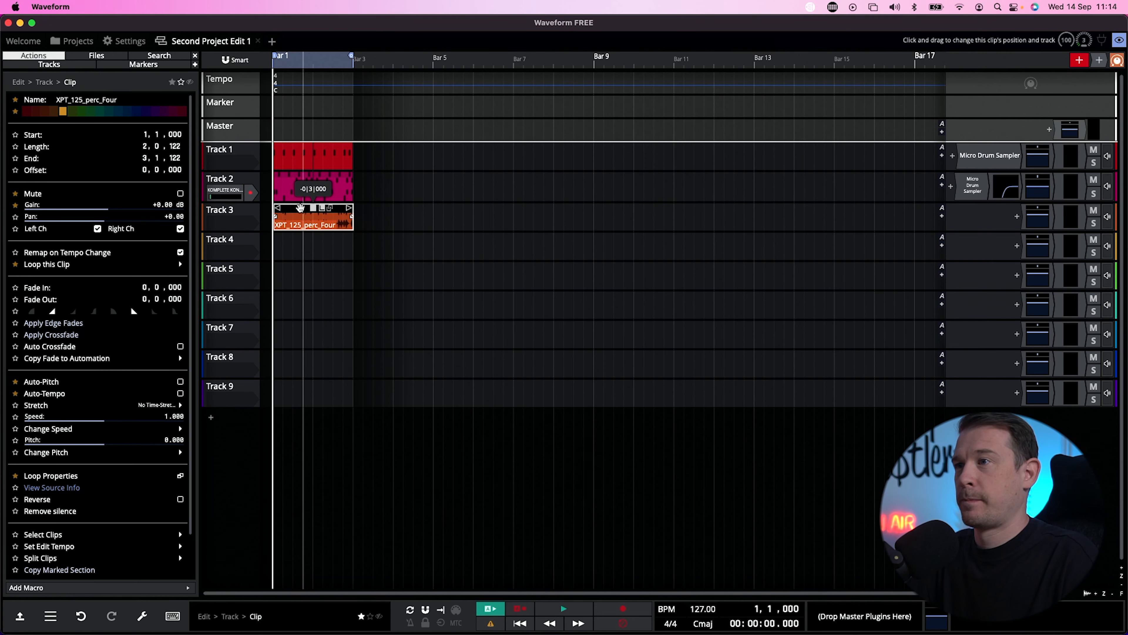
pyautogui.press('space')
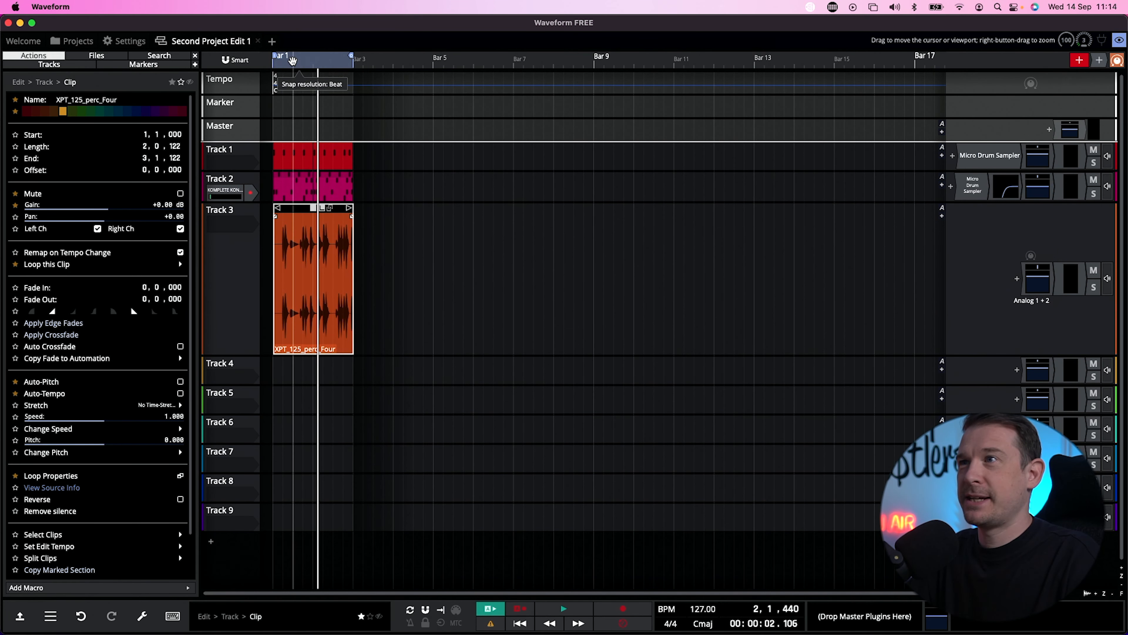
pyautogui.moveTo(293, 59); pyautogui.dragTo(299, 75)
pyautogui.scroll(10, 298, 75)
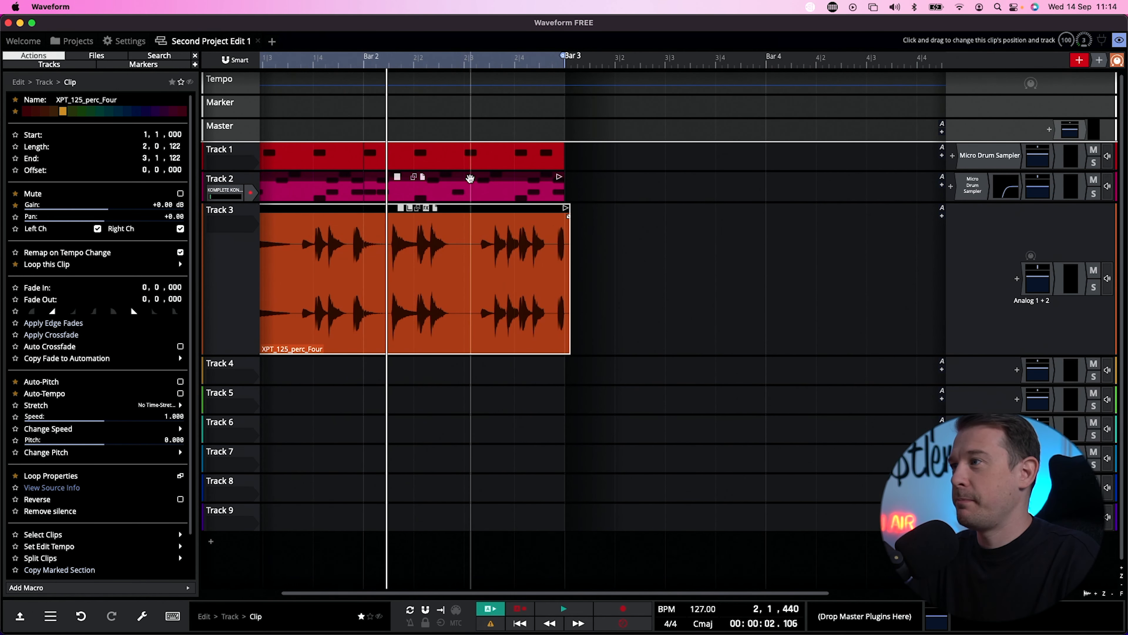
pyautogui.hscroll(-2, 483, 177)
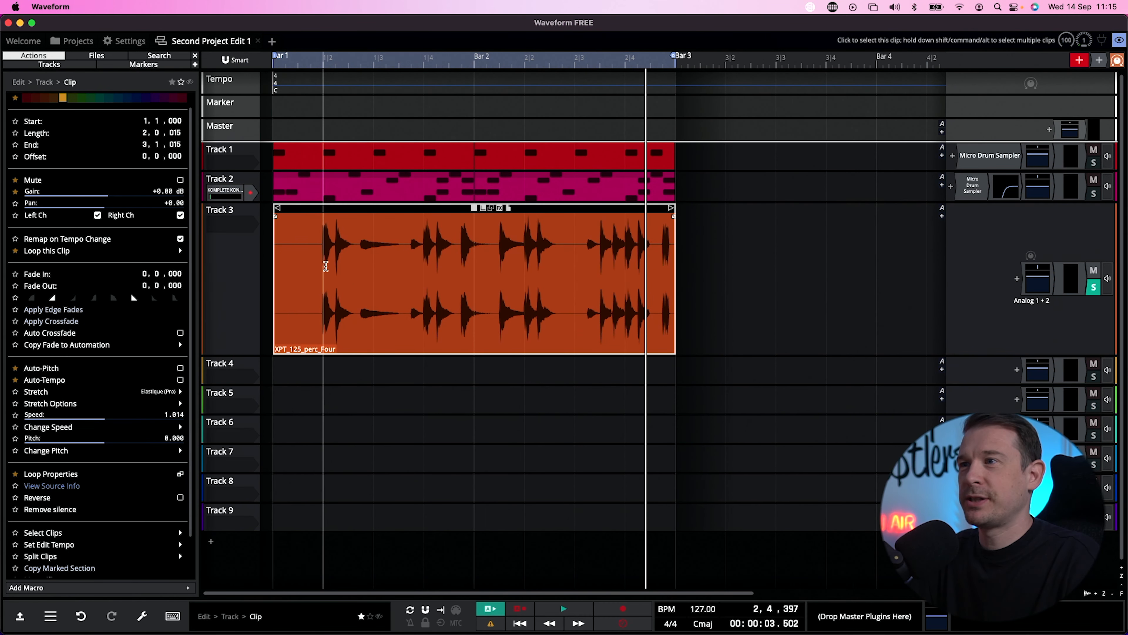
# - Split the XPT_125_perc_Four clip just after its first hit at 1, 2, 240 and delete the part behind it
pyautogui.scroll(8, 345, 268)
pyautogui.hscroll(-2, 344, 268)
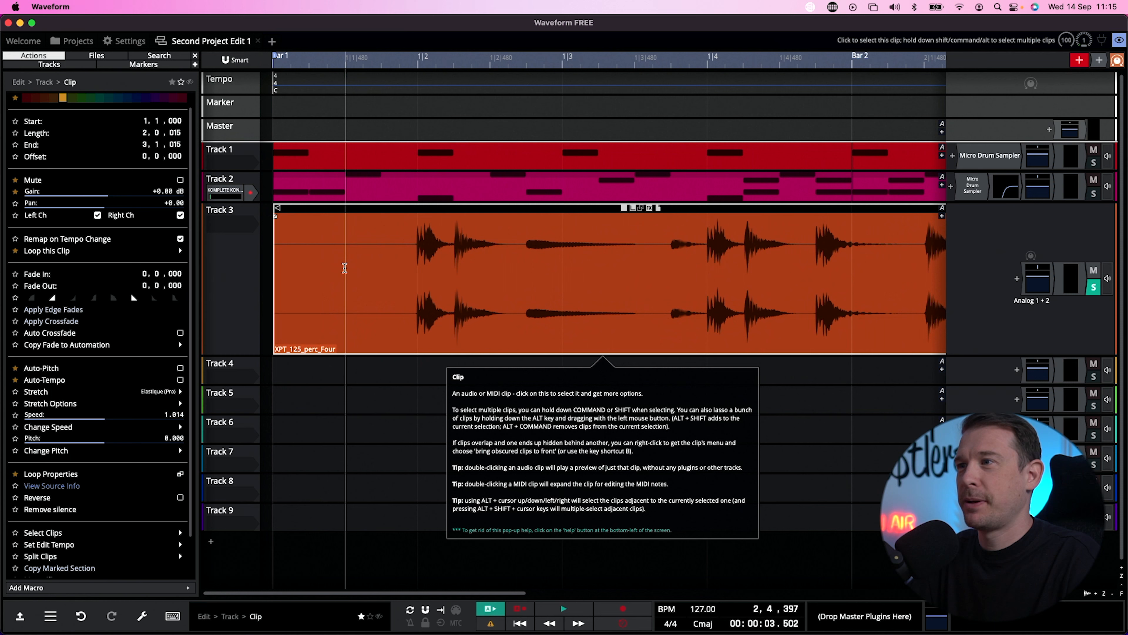
pyautogui.click(445, 267)
pyautogui.press('/')
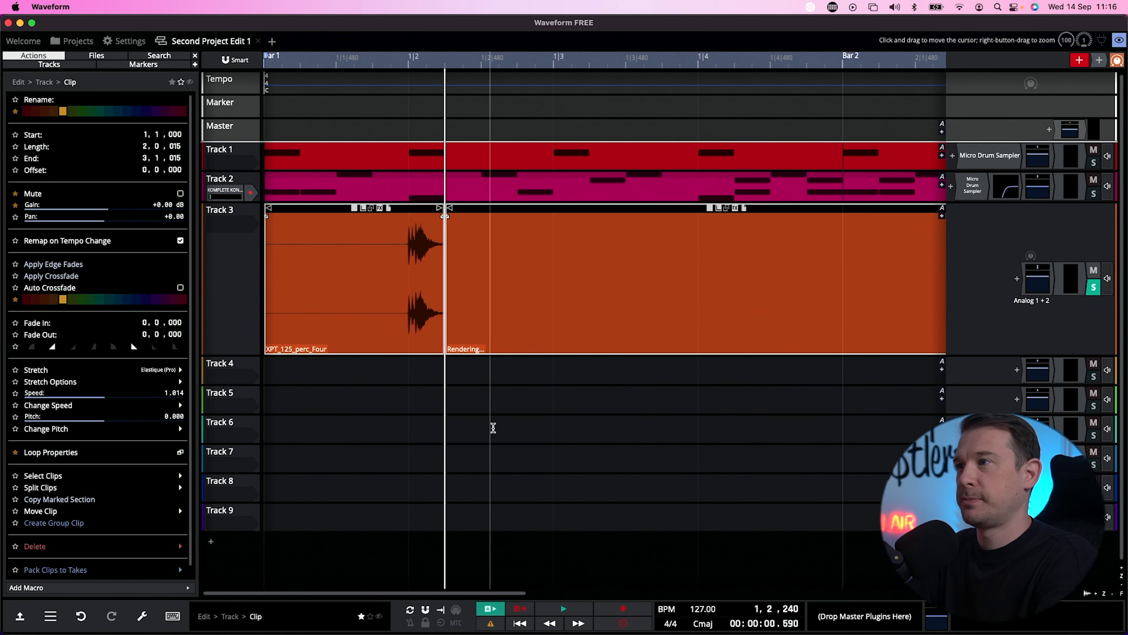
pyautogui.click(489, 209)
pyautogui.press('Delete')
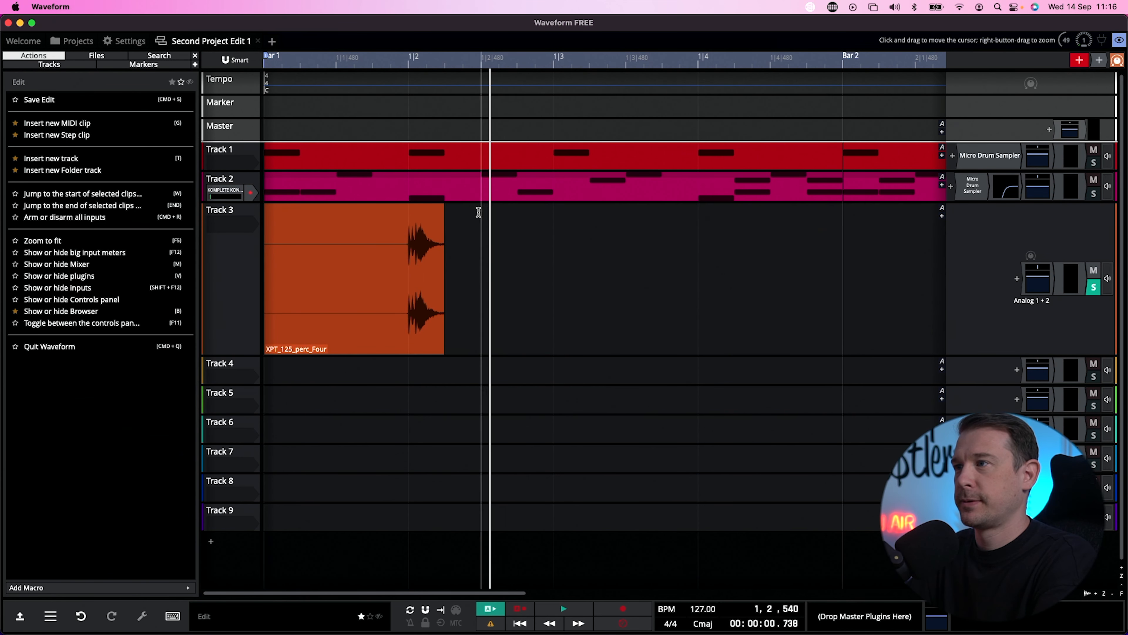
# - Cut away the silence before the remaining percussion hit on Track 3 and give the hit a short fade-out
pyautogui.rightClick(401, 251)
pyautogui.click(447, 425)
pyautogui.click(291, 275)
pyautogui.press('Delete')
pyautogui.click(411, 208)
pyautogui.moveTo(442, 215); pyautogui.dragTo(435, 216)
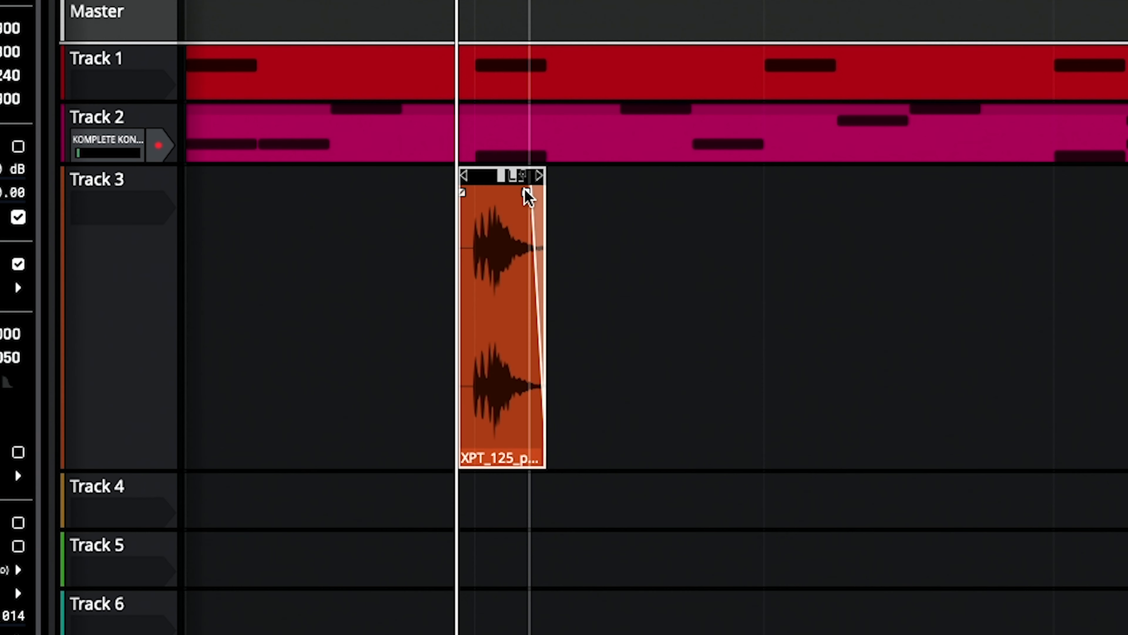
pyautogui.moveTo(528, 191); pyautogui.dragTo(527, 191)
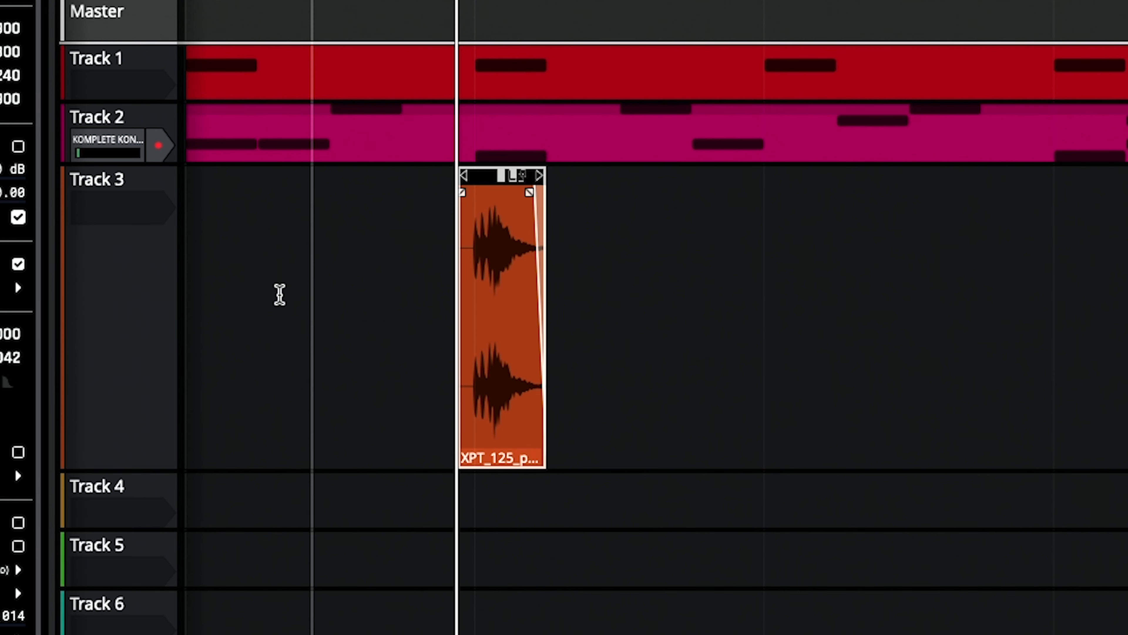
# - Play back the isolated percussion hit and consolidate the first two beats of Track 3 into a single clip
pyautogui.click(240, 302)
pyautogui.press('space')
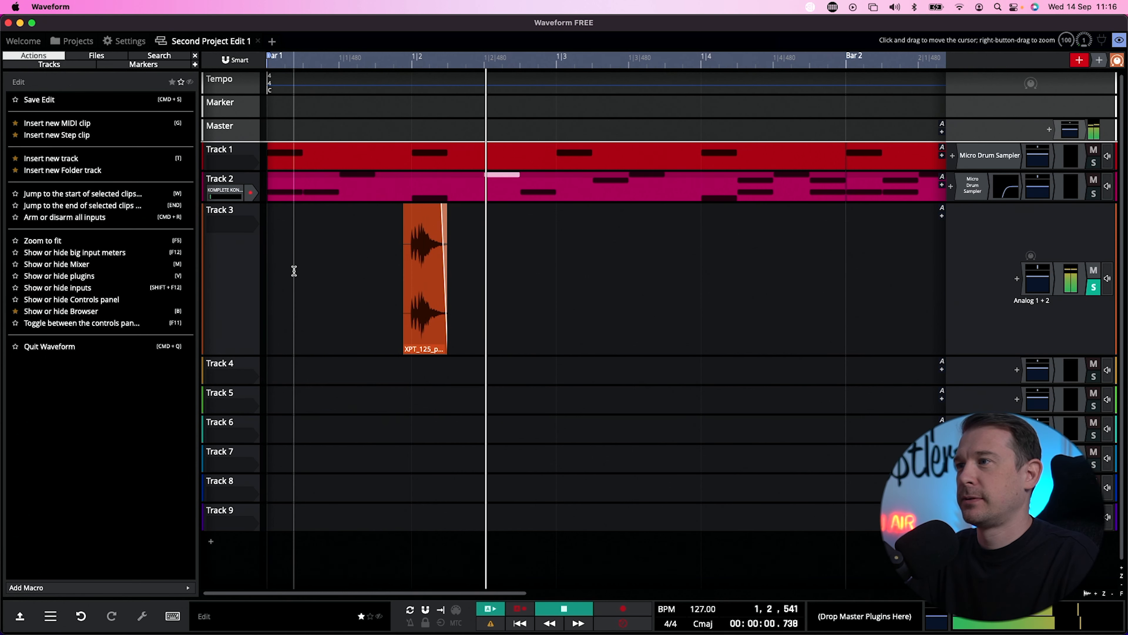
pyautogui.press('space')
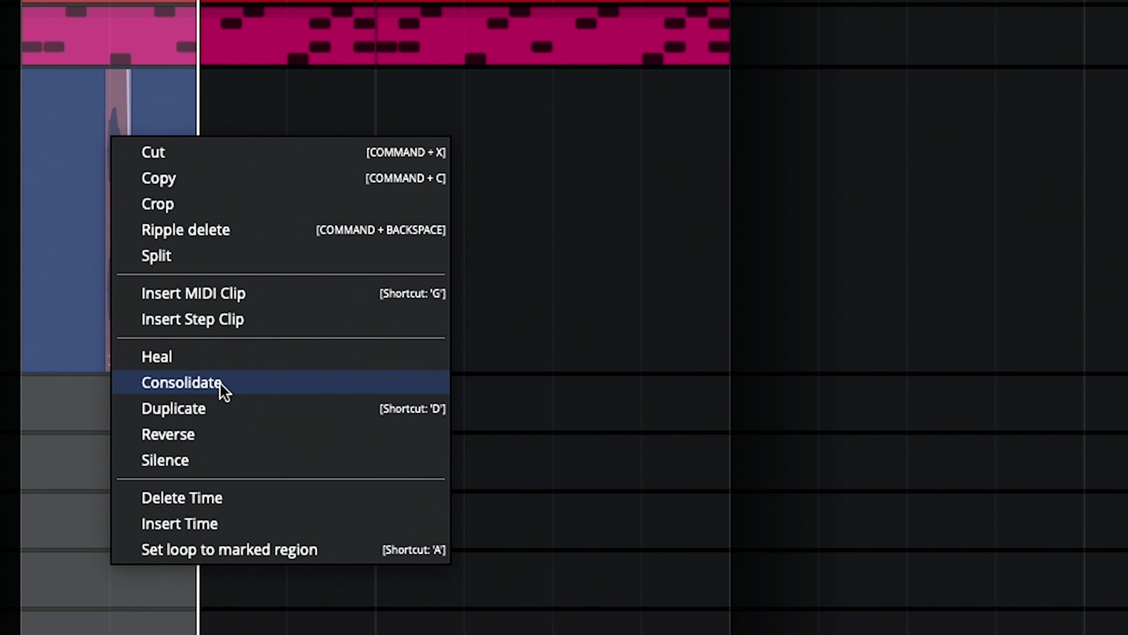
pyautogui.click(220, 383)
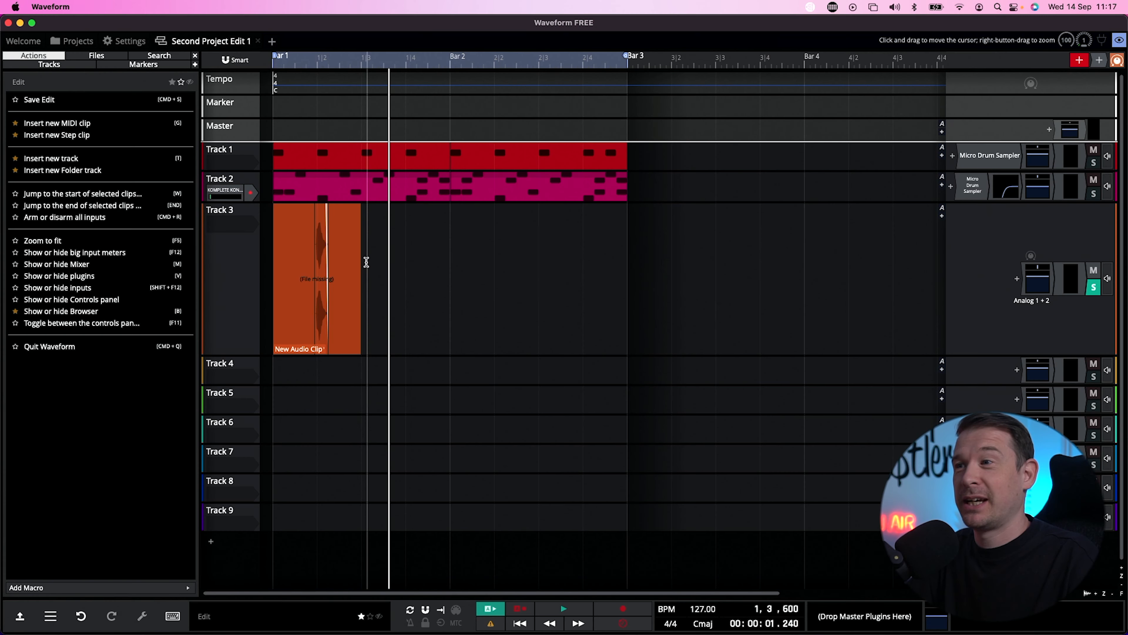
pyautogui.click(357, 260)
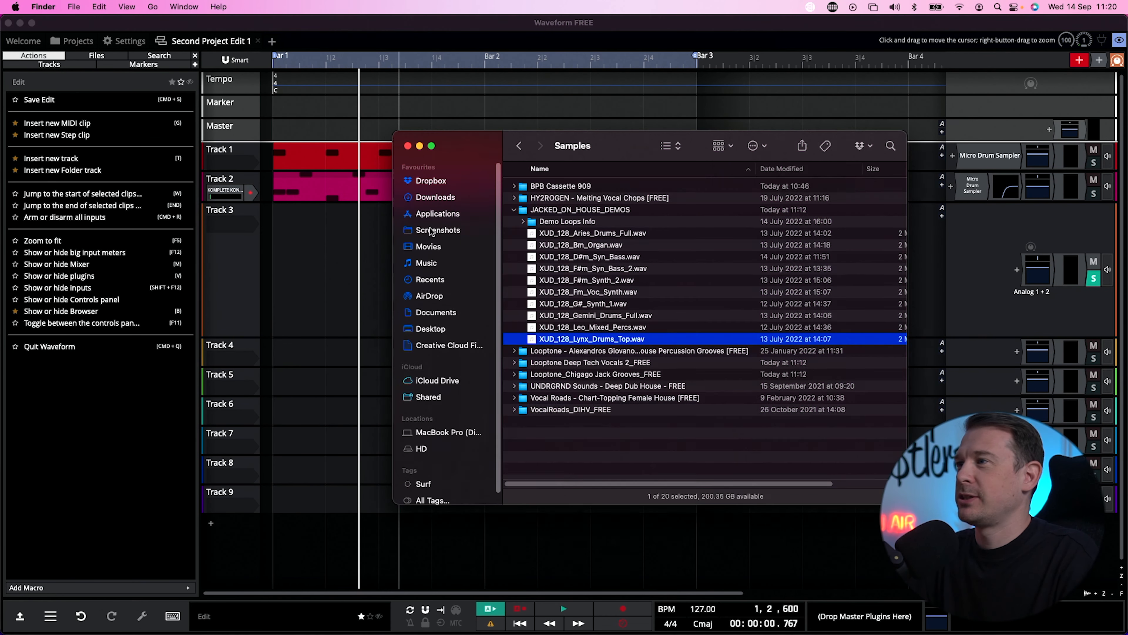
# - Preview XUD_128_Lynx_Drums_Top.wav in Finder, import it at the start of Track 3 and play it with the beat
pyautogui.press('space')
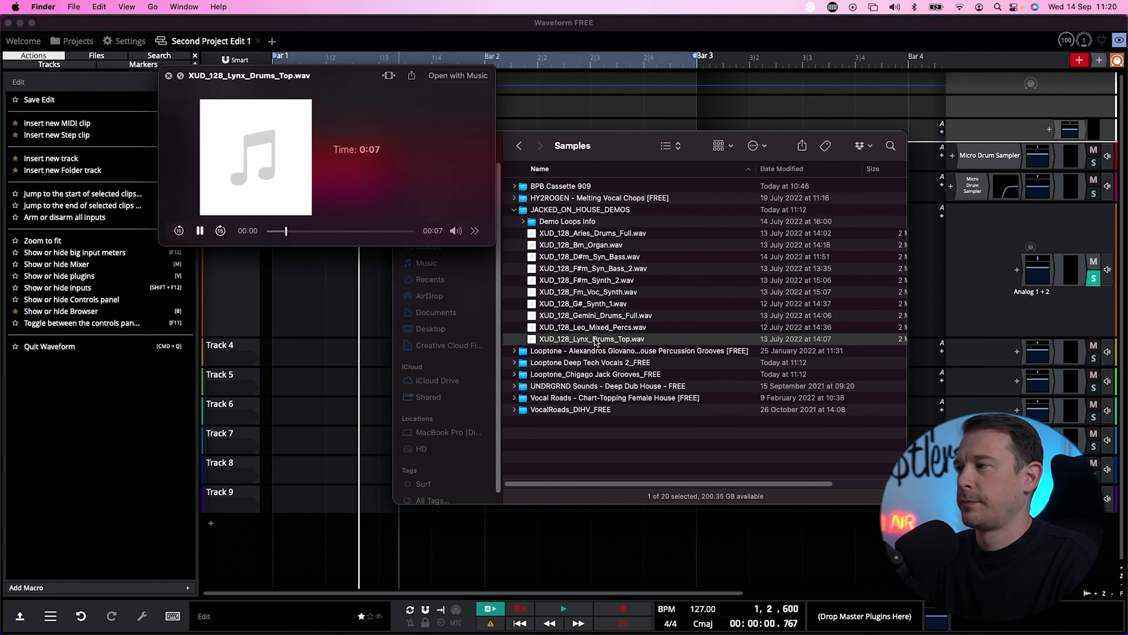
pyautogui.press('space')
pyautogui.moveTo(605, 340); pyautogui.dragTo(314, 256)
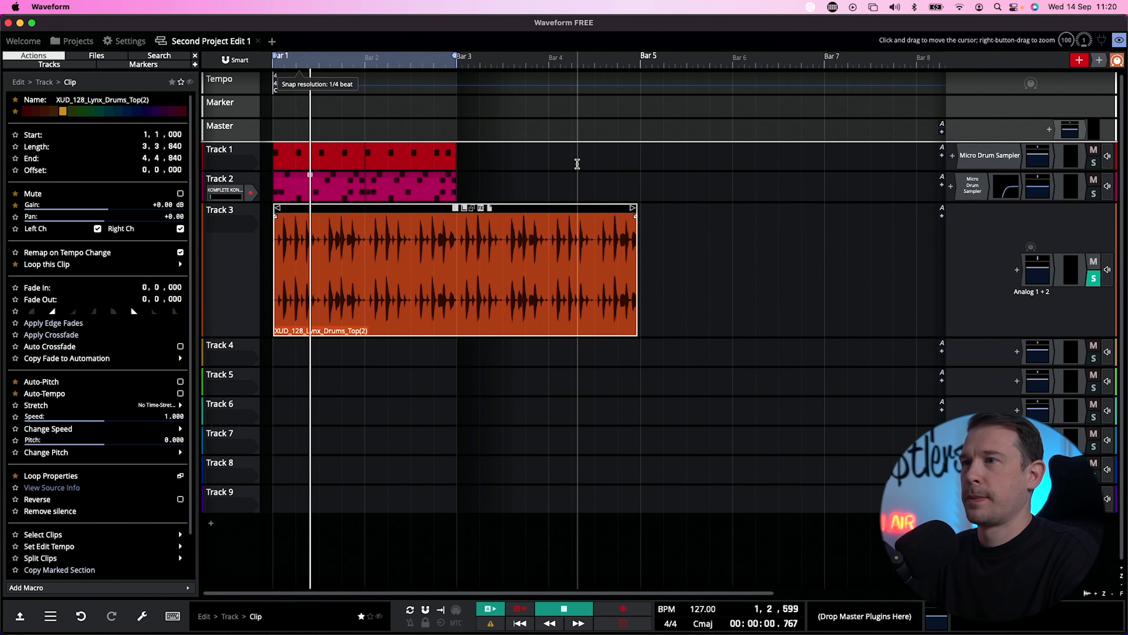
pyautogui.press('space')
pyautogui.press('space')
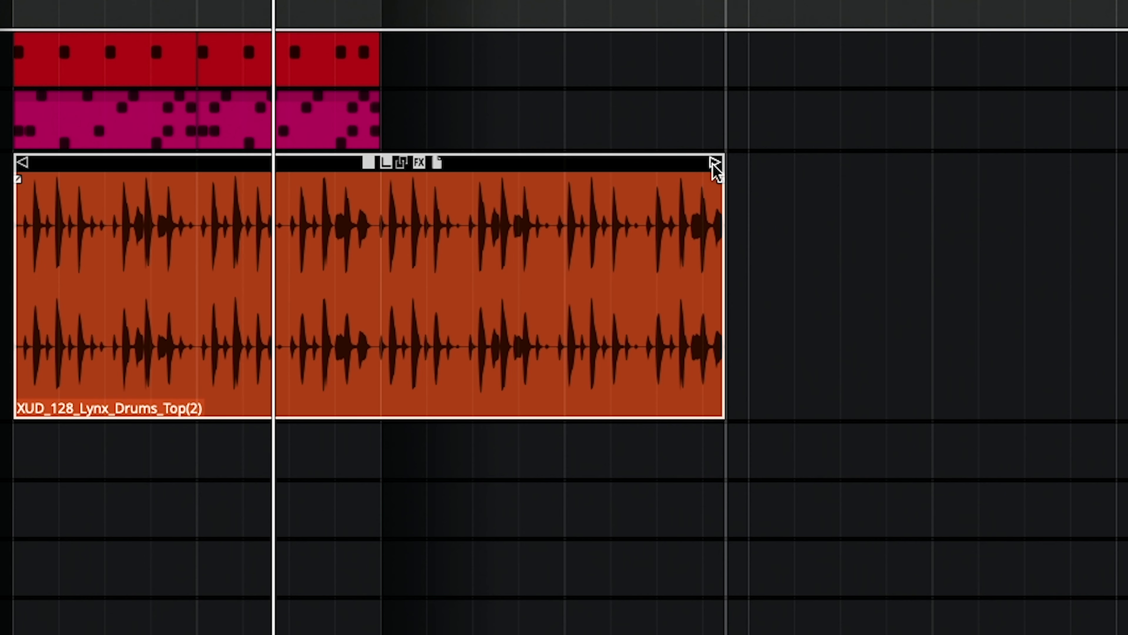
# - Stretch the XUD_128_Lynx_Drums_Top clip to the project tempo, shorten it to two bars and delete it from Track 3
pyautogui.moveTo(633, 210); pyautogui.dragTo(786, 216)
pyautogui.moveTo(1038, 172); pyautogui.dragTo(746, 170)
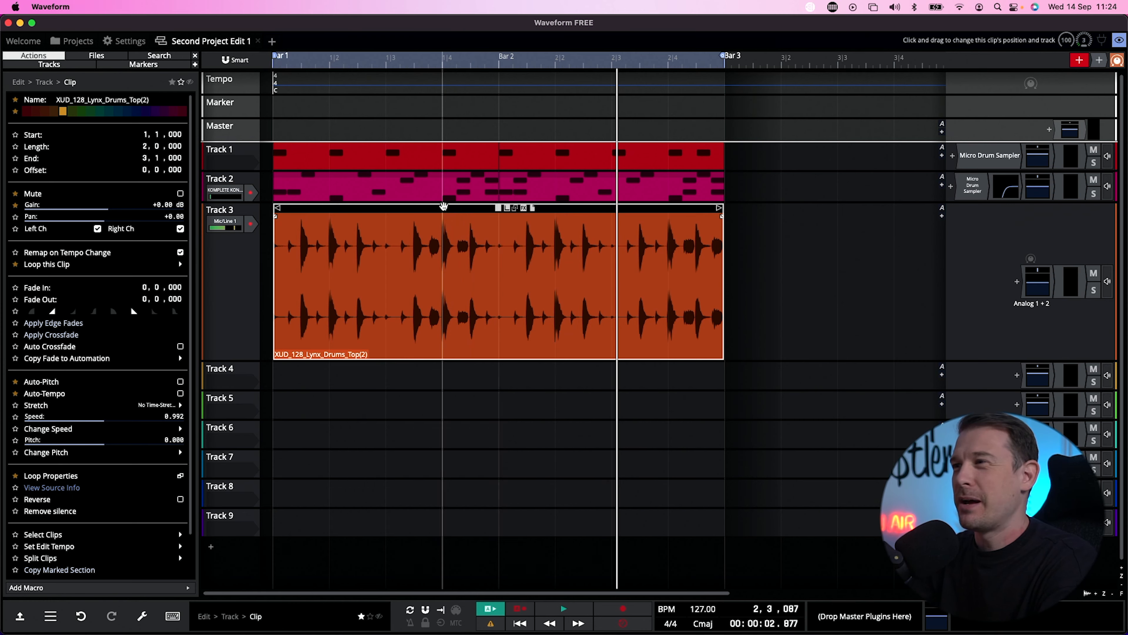
pyautogui.press('Delete')
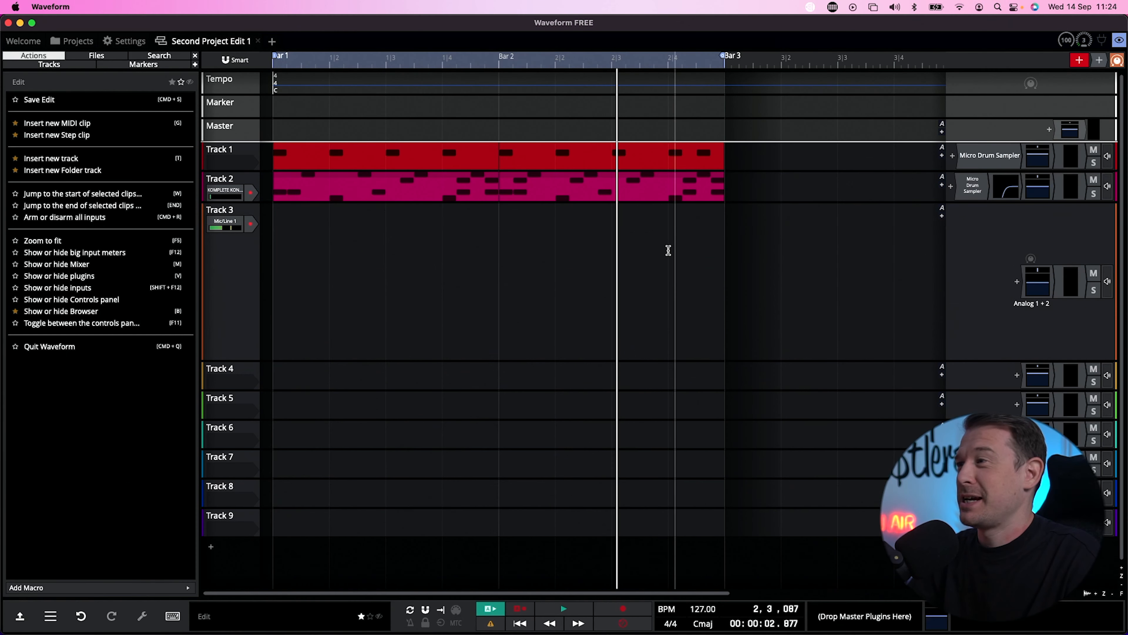
# - Switch to Finder, preview XUD_128_Leo_Mixed_Percs.wav and import it at the start of Track 3 in Waveform
pyautogui.press('super+Tab')
pyautogui.press('super+Tab')
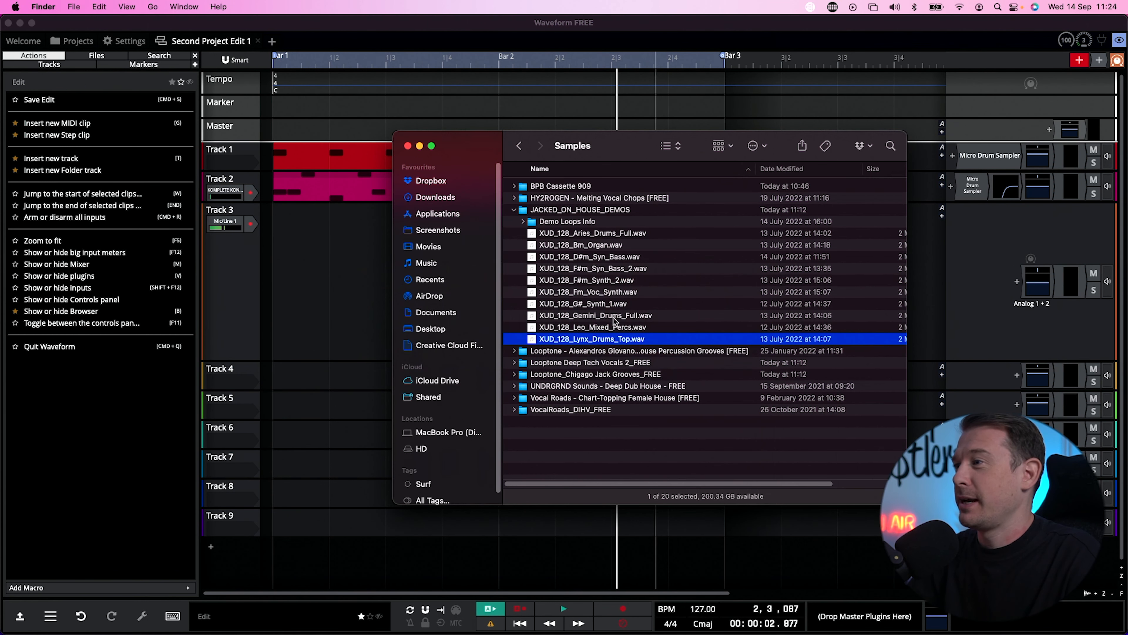
pyautogui.click(579, 330)
pyautogui.press('space')
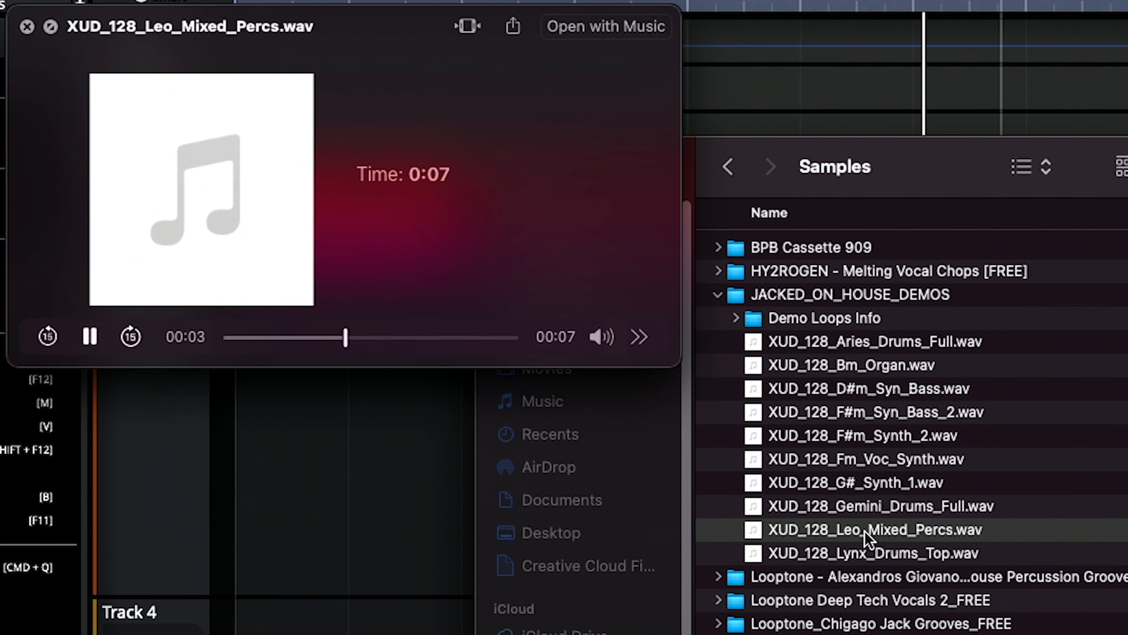
pyautogui.press('space')
pyautogui.moveTo(865, 532); pyautogui.dragTo(358, 414)
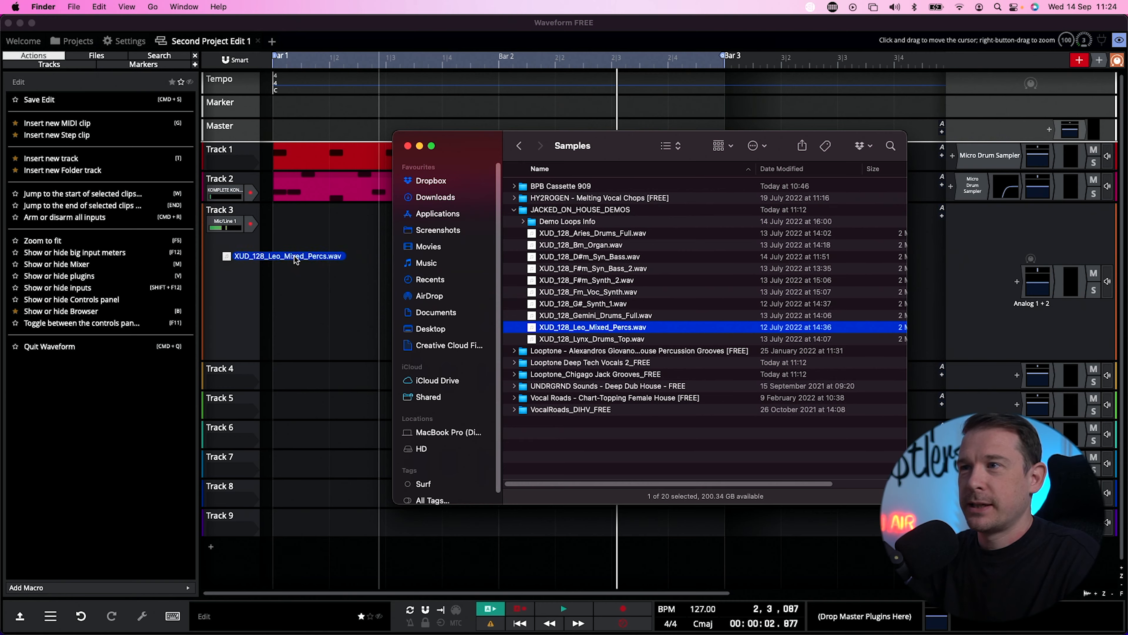
pyautogui.moveTo(314, 261); pyautogui.dragTo(314, 262)
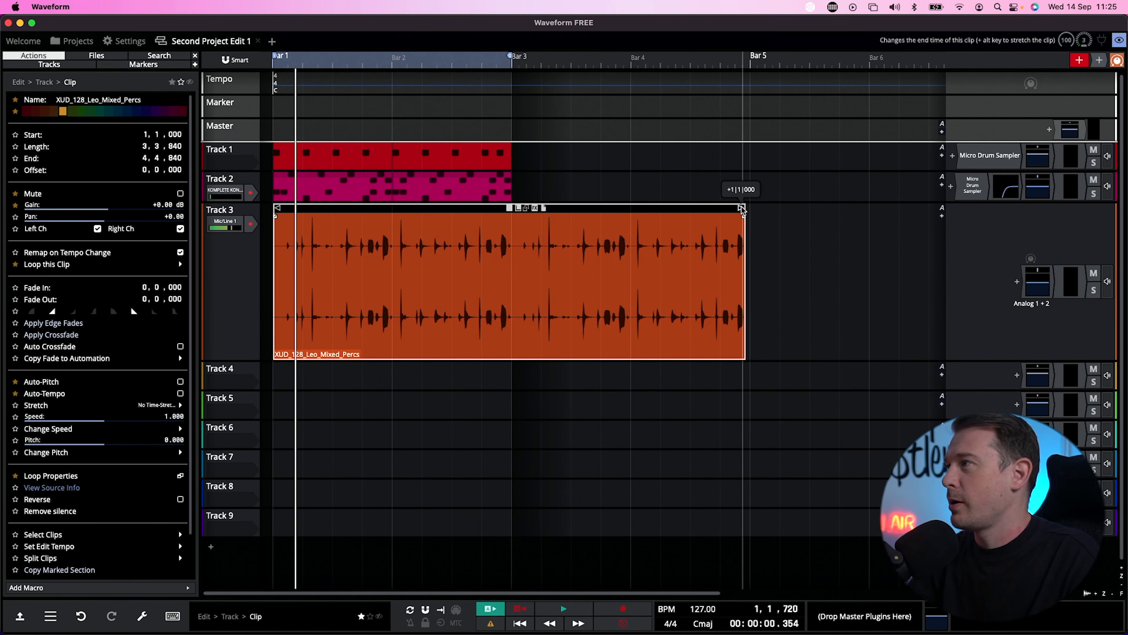
# - Stretch the XUD_128_Leo_Mixed_Percs clip on Track 3 to end at bar 5, shorten it to two bars and play it with the beat
pyautogui.moveTo(742, 209); pyautogui.dragTo(750, 209)
pyautogui.press('space')
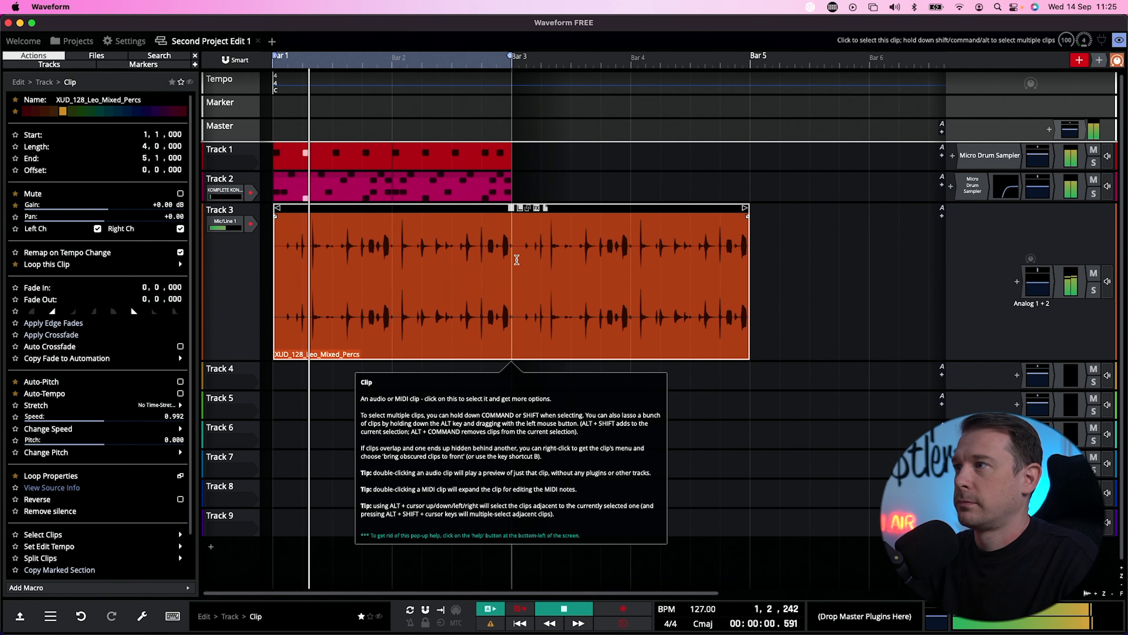
pyautogui.press('space')
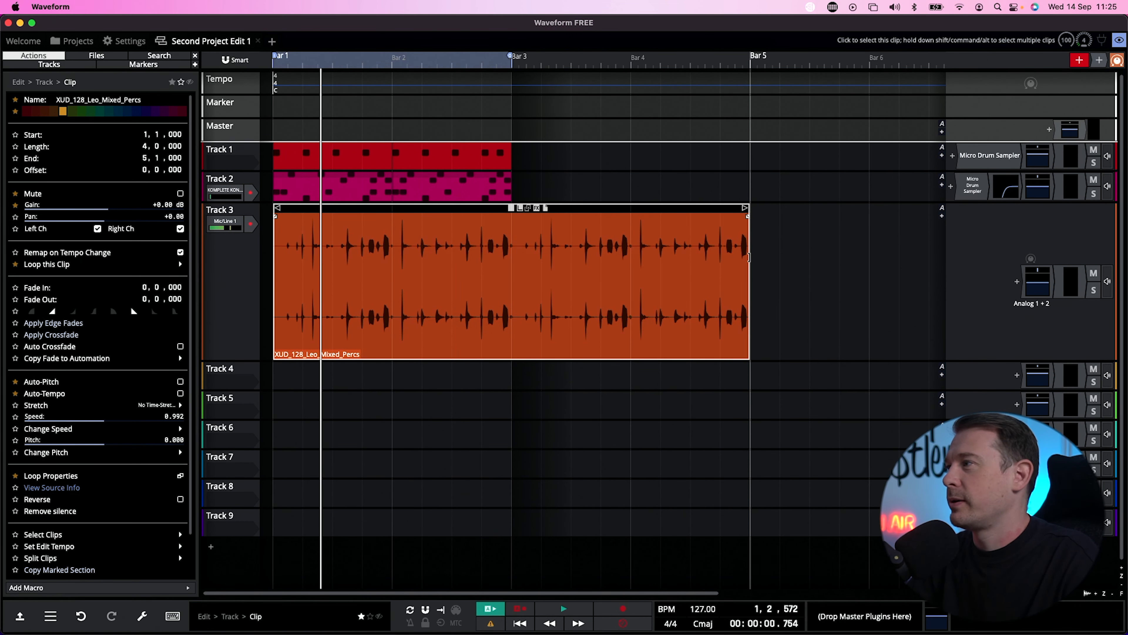
pyautogui.moveTo(748, 256); pyautogui.dragTo(512, 256)
pyautogui.press('space')
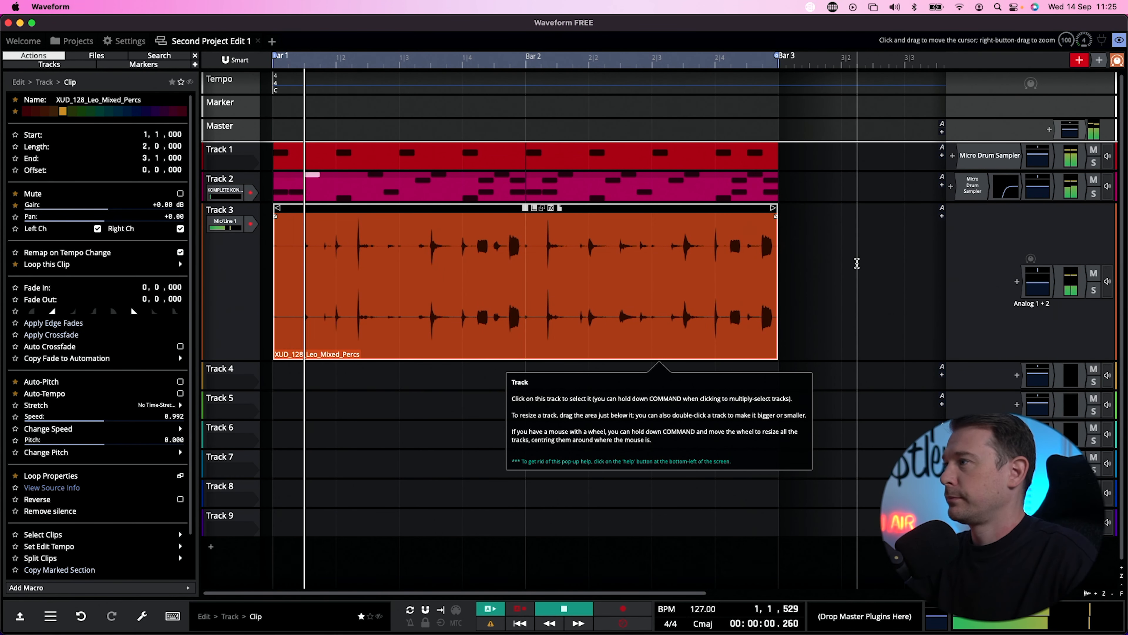
pyautogui.press('space')
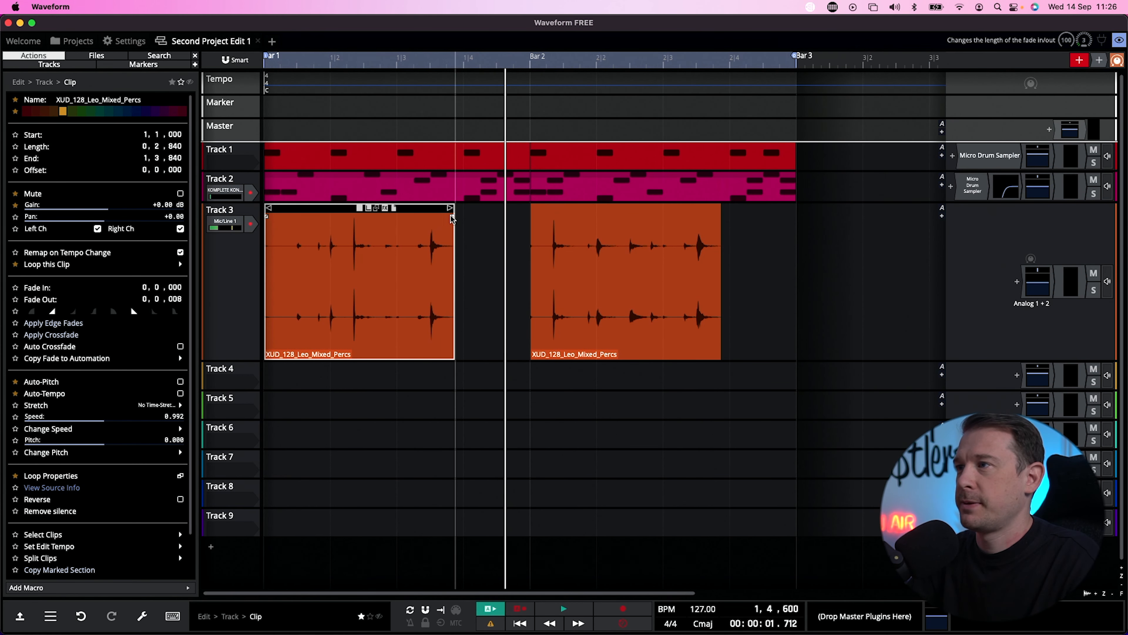
# - Add short fade-outs to both Leo_Mixed_Percs clips on Track 3, fade in the second one and play them with the beat
pyautogui.moveTo(446, 218); pyautogui.dragTo(448, 217)
pyautogui.click(712, 215)
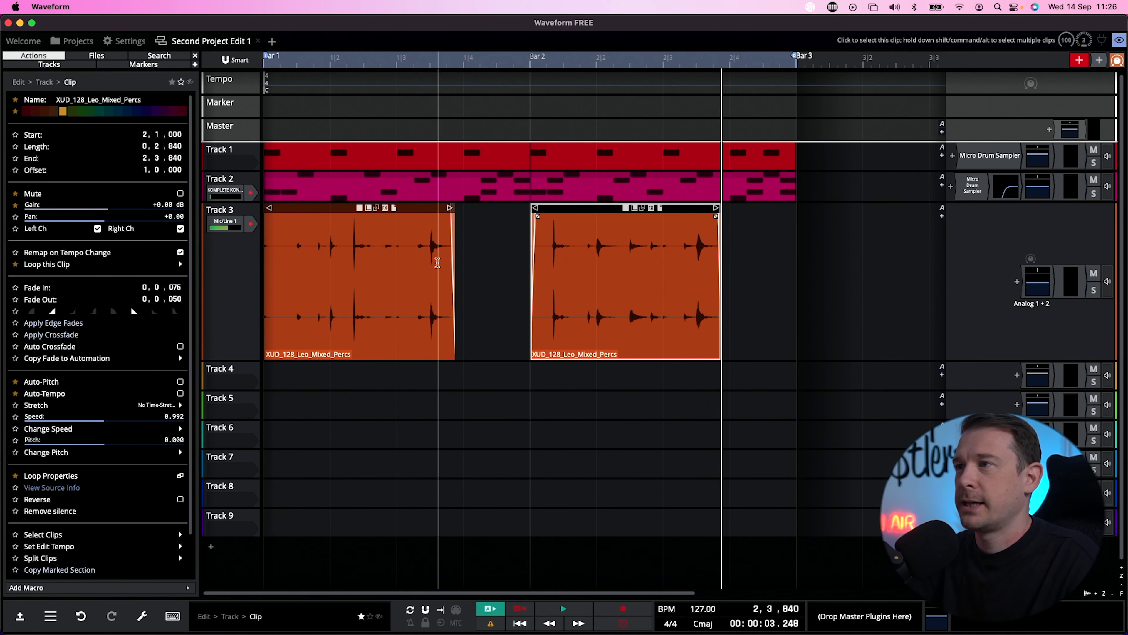
pyautogui.press('space')
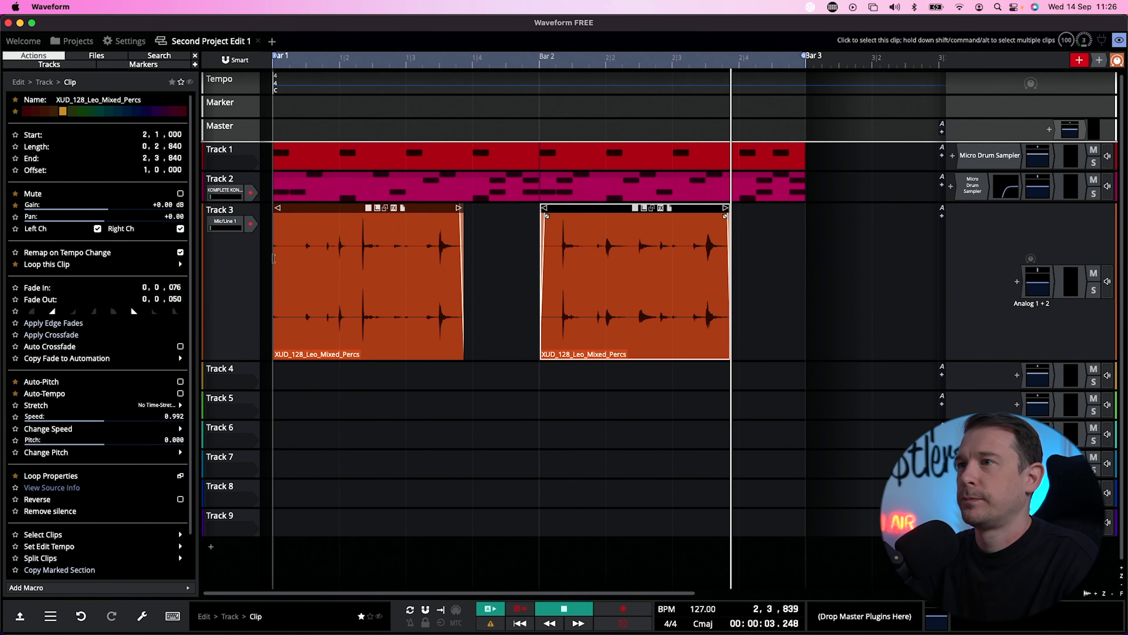
pyautogui.click(492, 267)
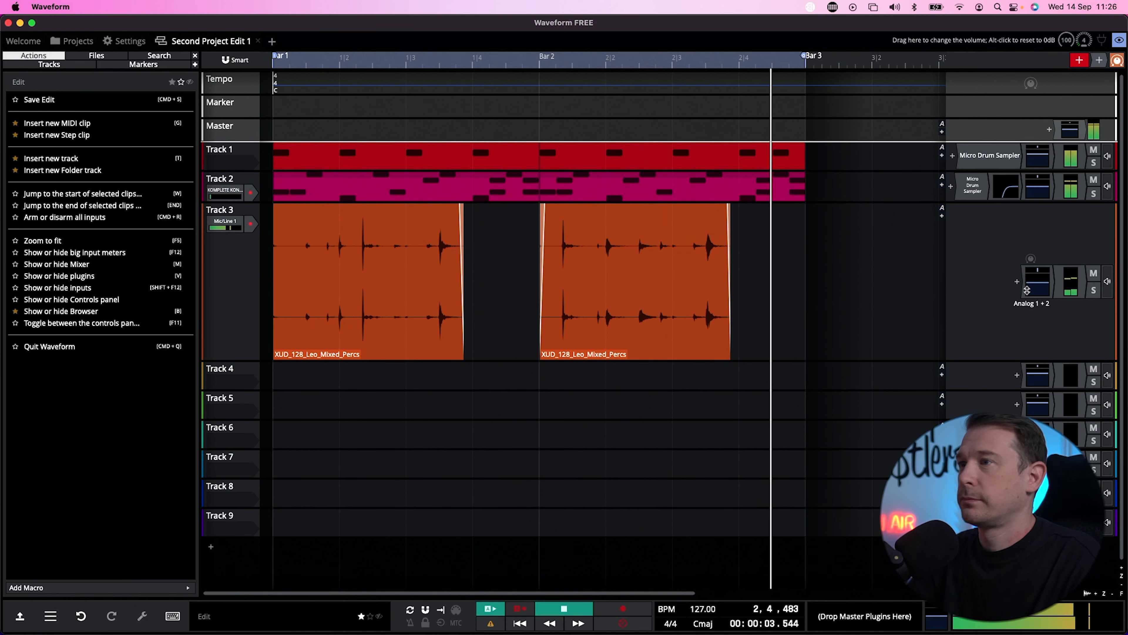
# - Delete the percussion clip at bar 2 on Track 3 and replace it with a copy of the bar 1 clip
pyautogui.click(685, 263)
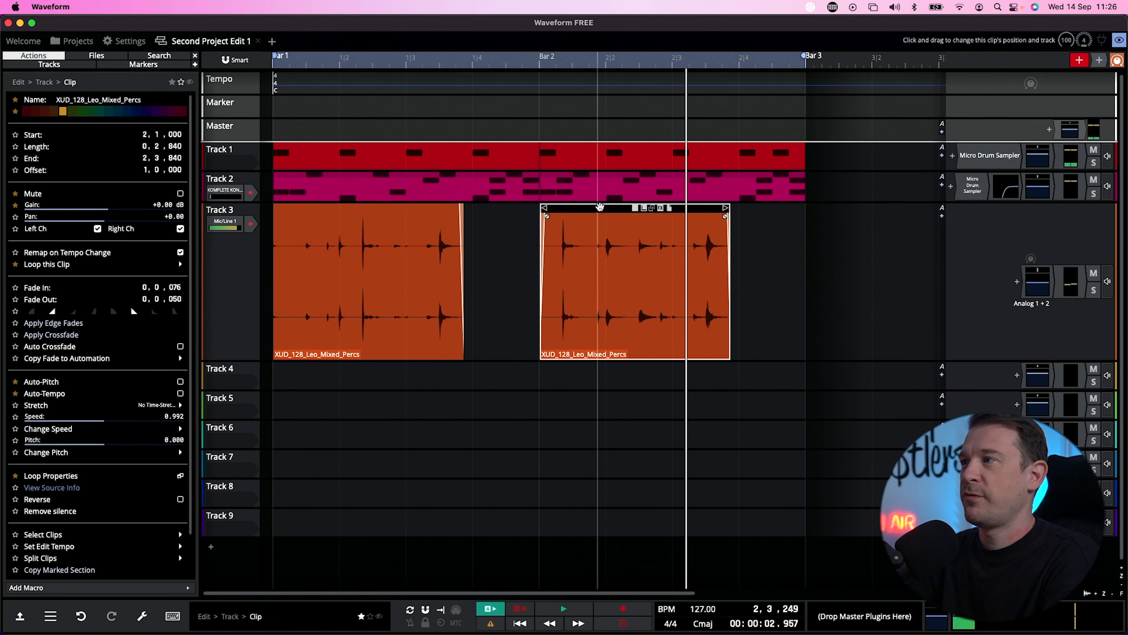
pyautogui.press('Delete')
pyautogui.click(393, 207)
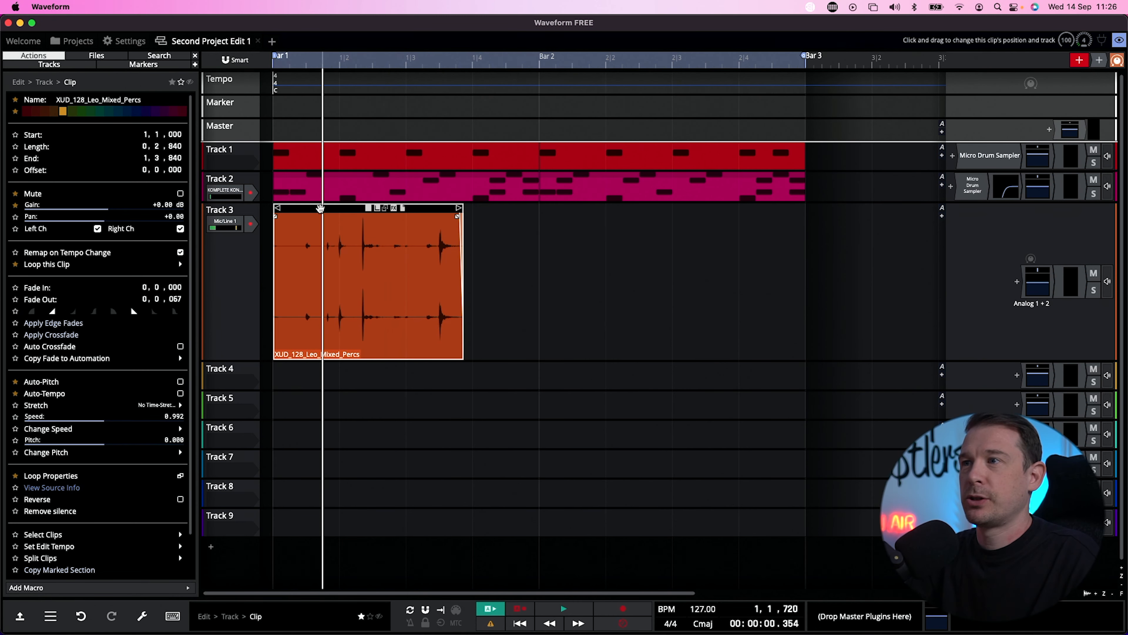
pyautogui.moveTo(330, 228); pyautogui.dragTo(603, 228)
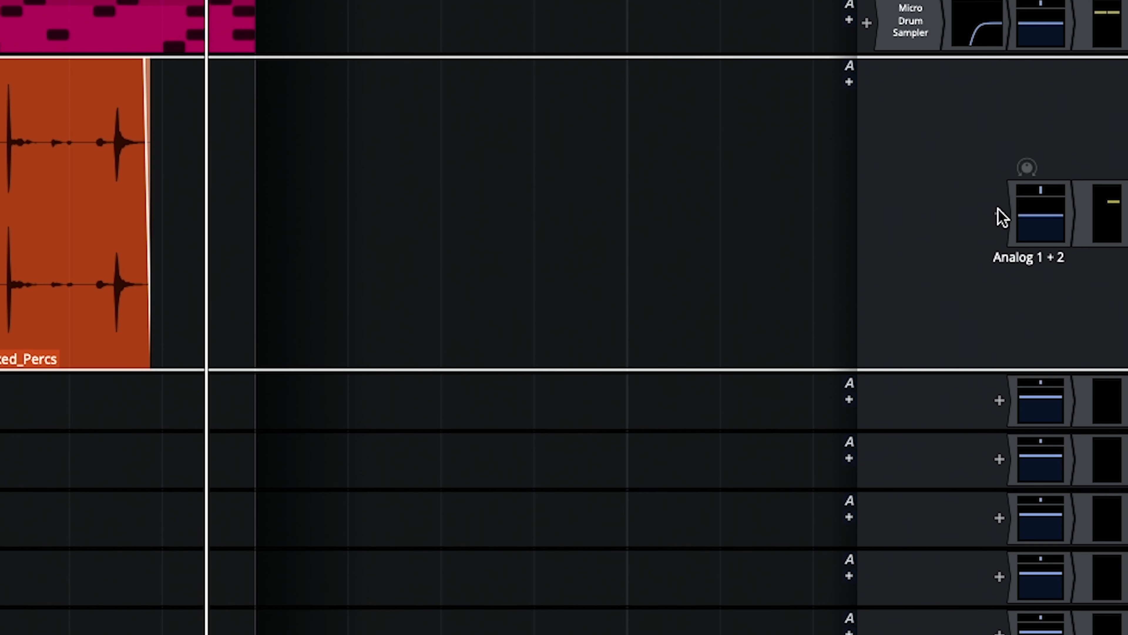
# - Add an 8-Band Equaliser to Track 3 with a high-pass on band 1 and a 24 dB slope
pyautogui.click(1002, 218)
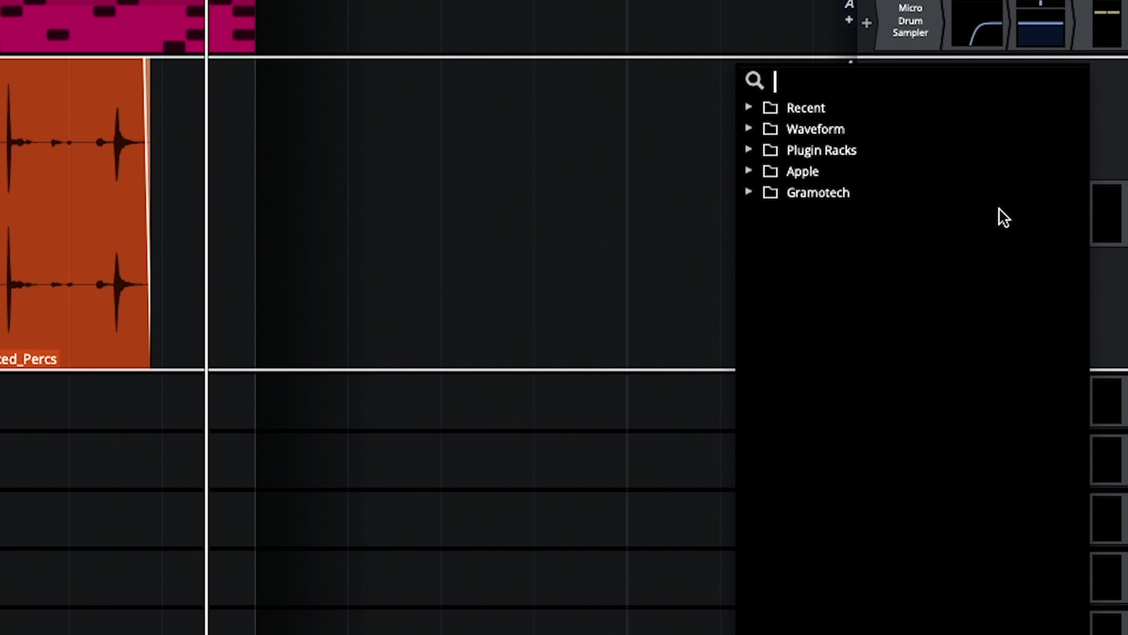
pyautogui.click(748, 130)
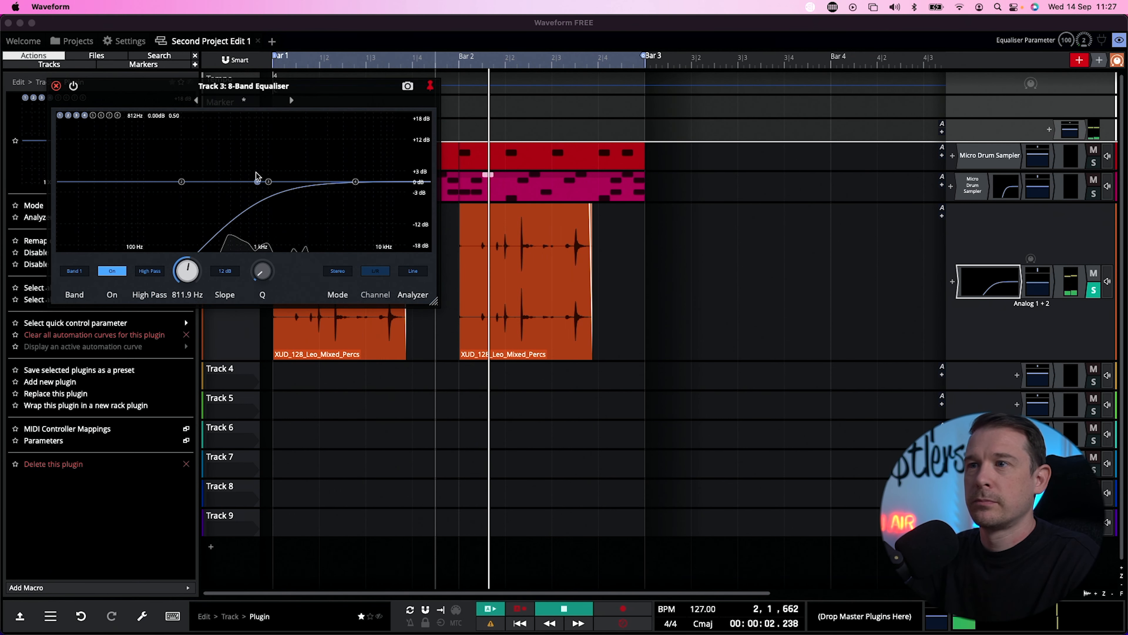
pyautogui.click(224, 271)
pyautogui.click(229, 294)
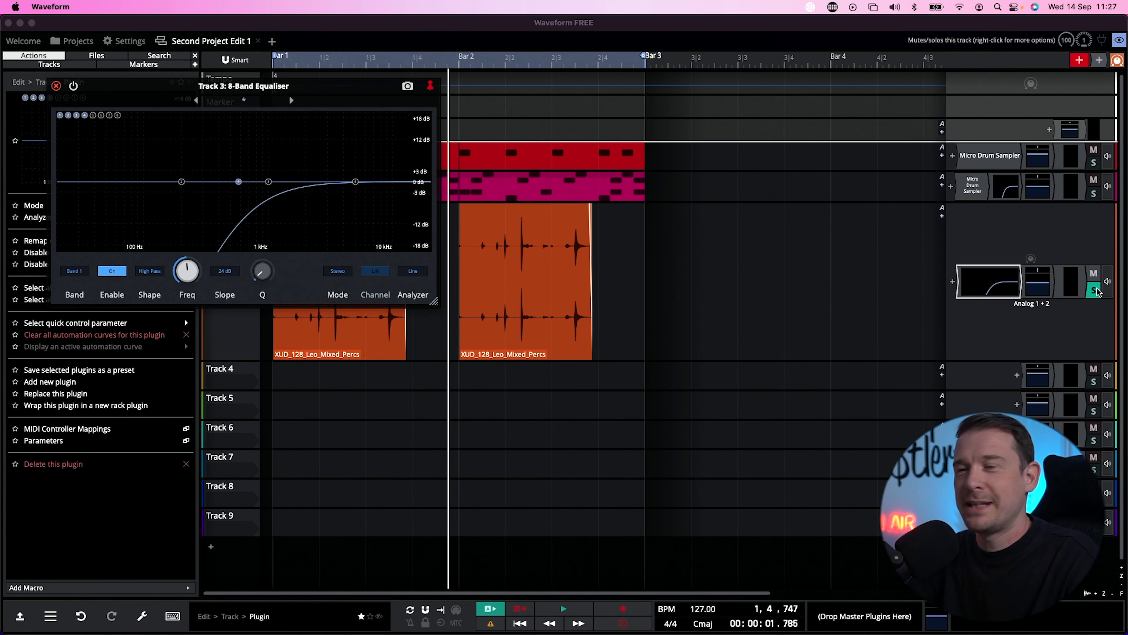
# - Take Track 3 out of solo, play the full beat and lower Track 3's volume to -4.32 dB
pyautogui.click(1094, 290)
pyautogui.press('space')
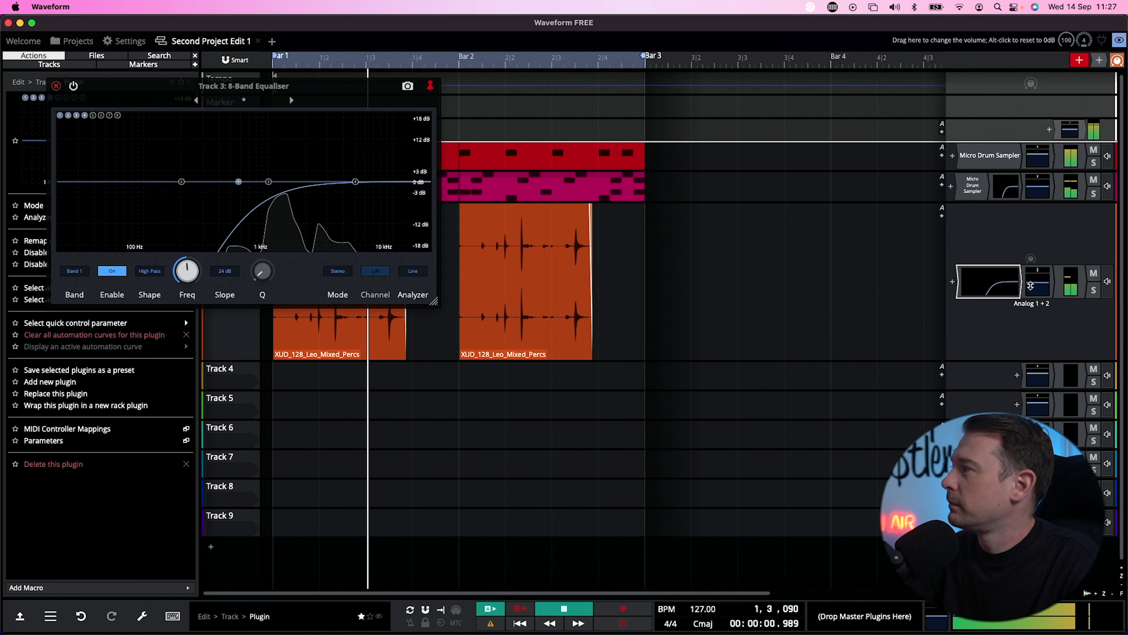
pyautogui.click(1031, 285)
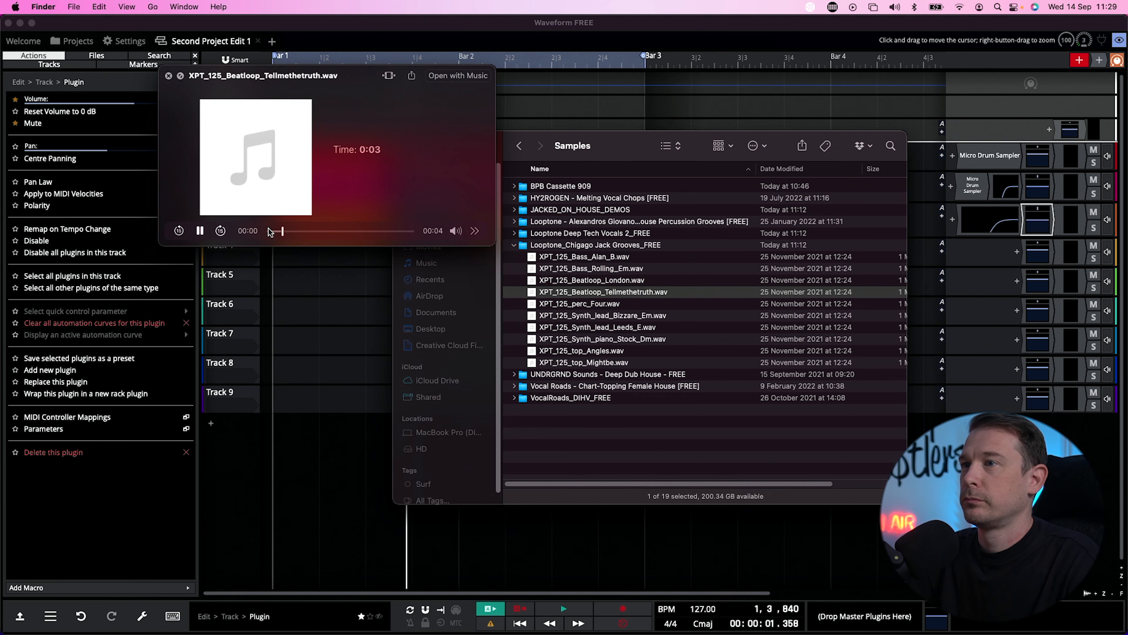
# - Preview XPT_125_Beatloop_Tellmethetruth.wav in Finder and load it onto the Kick pad of Track 1's Micro Drum Sampler in Waveform
pyautogui.press('space')
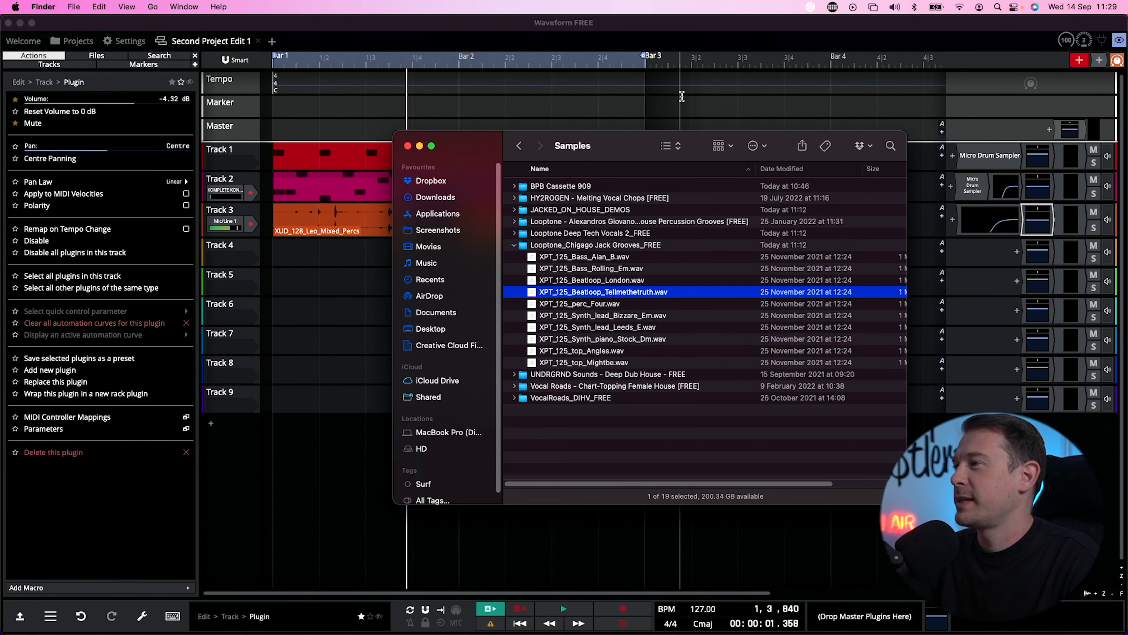
pyautogui.click(716, 48)
pyautogui.doubleClick(989, 157)
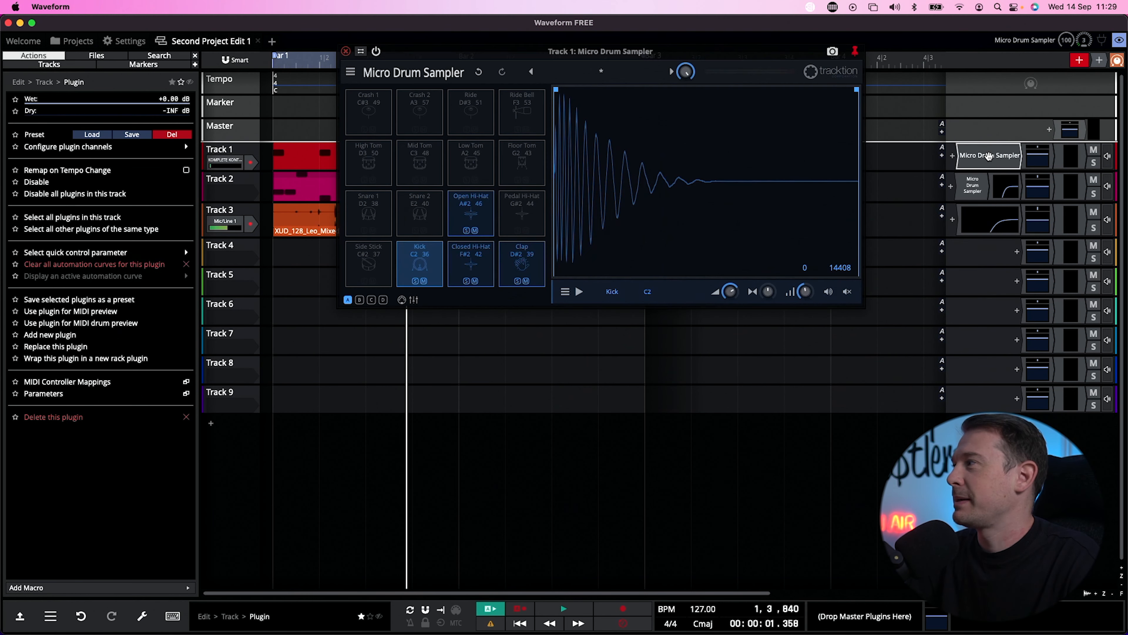
pyautogui.press('super+Tab')
pyautogui.moveTo(618, 148); pyautogui.dragTo(567, 319)
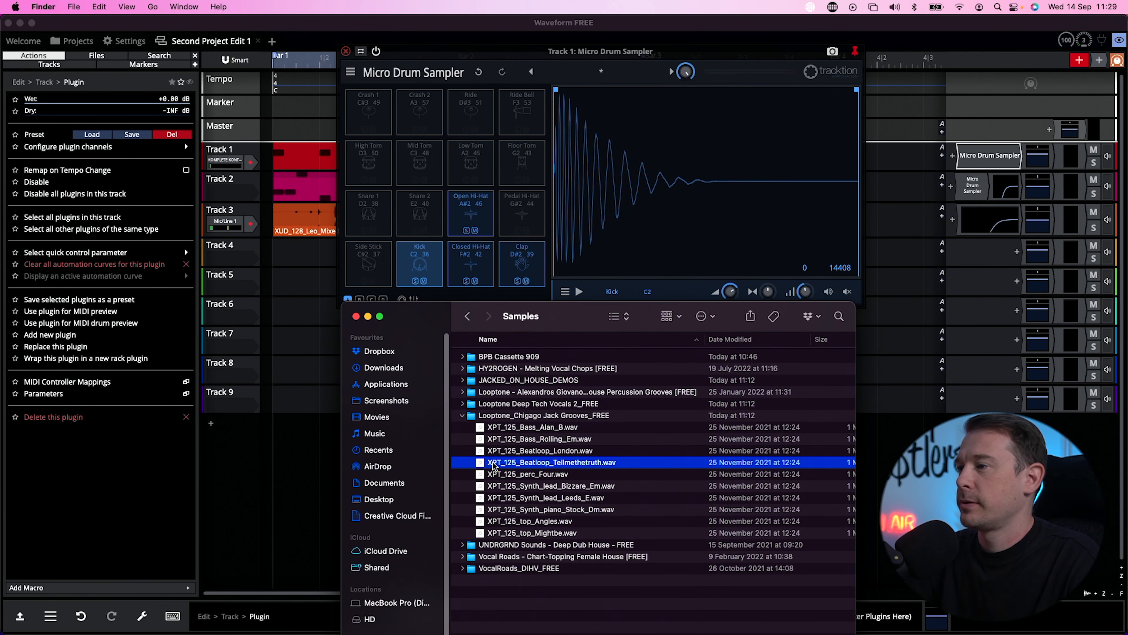
pyautogui.moveTo(637, 175); pyautogui.dragTo(636, 172)
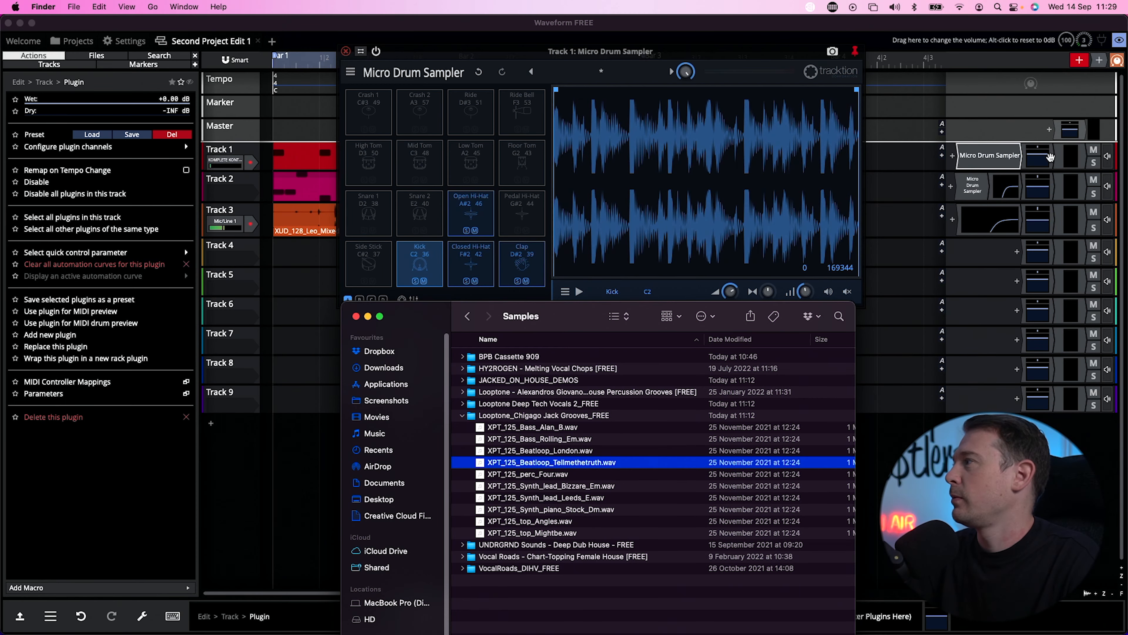
# - Trim the loaded Kick pad sample to its first kick hit, take Track 1 out of solo and play the beat
pyautogui.moveTo(857, 89); pyautogui.dragTo(569, 90)
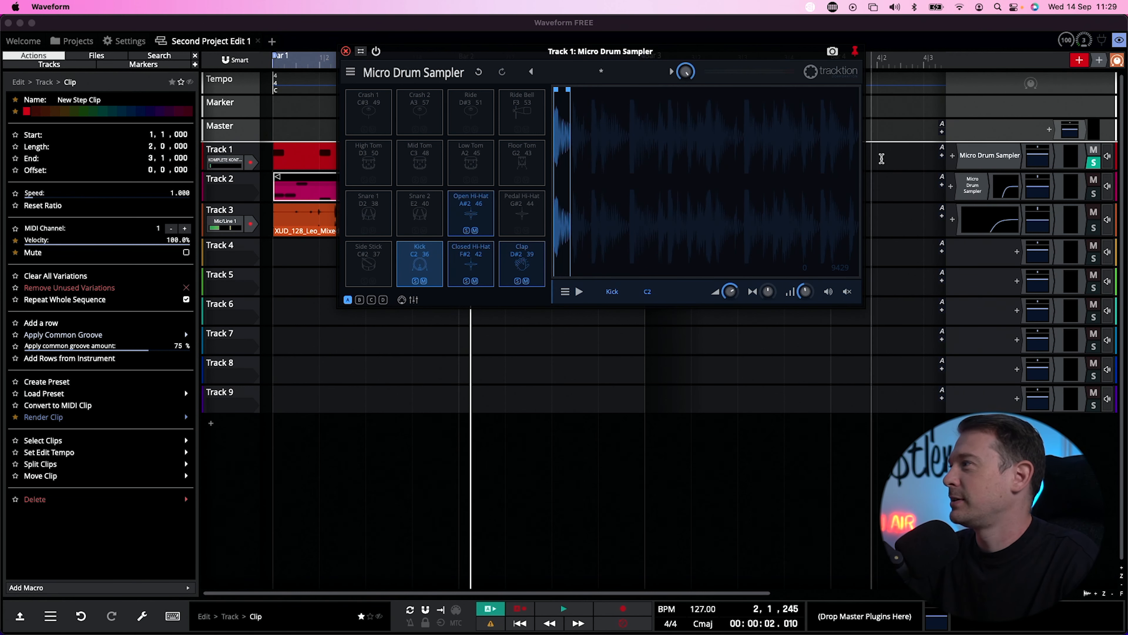
pyautogui.click(1094, 165)
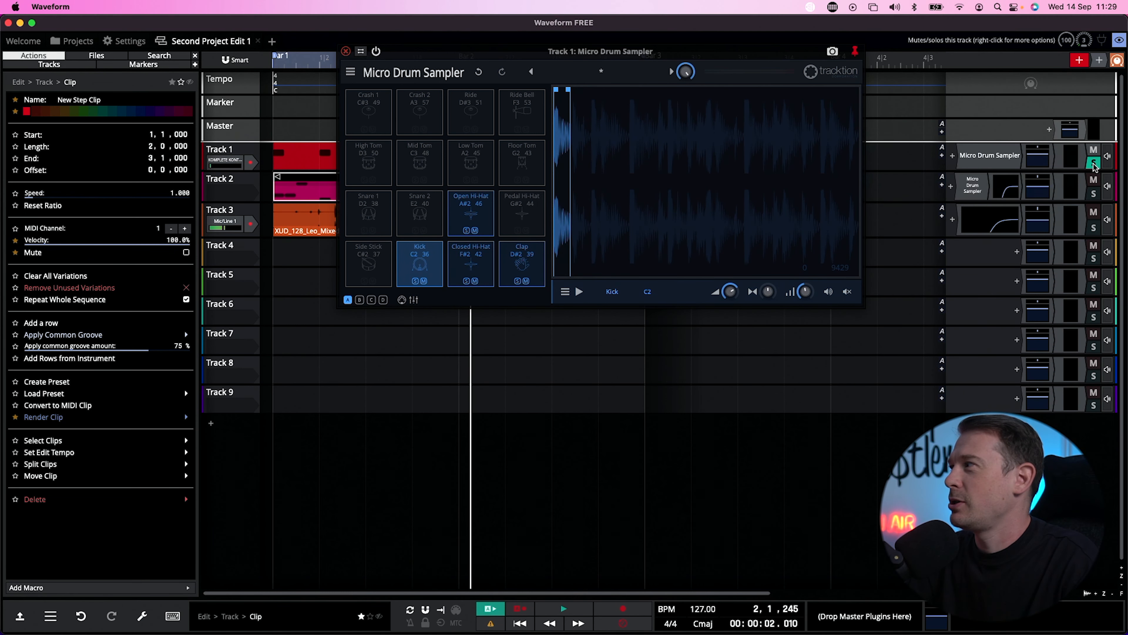
pyautogui.press('space')
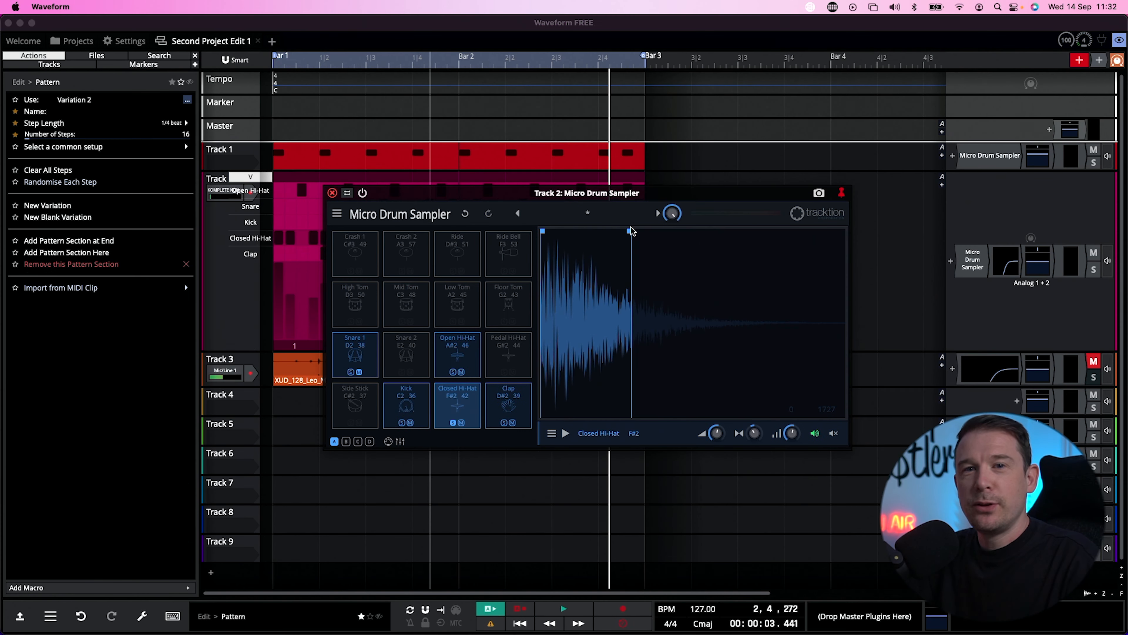
# - Switch to Finder, preview US_DDH_DRUM_LOOP_dcuk_FULL.wav from the UNDRGRND Sounds - Deep Dub House folder and compare it with the beat in Waveform
pyautogui.press('super+Tab')
pyautogui.moveTo(572, 329); pyautogui.dragTo(576, 242)
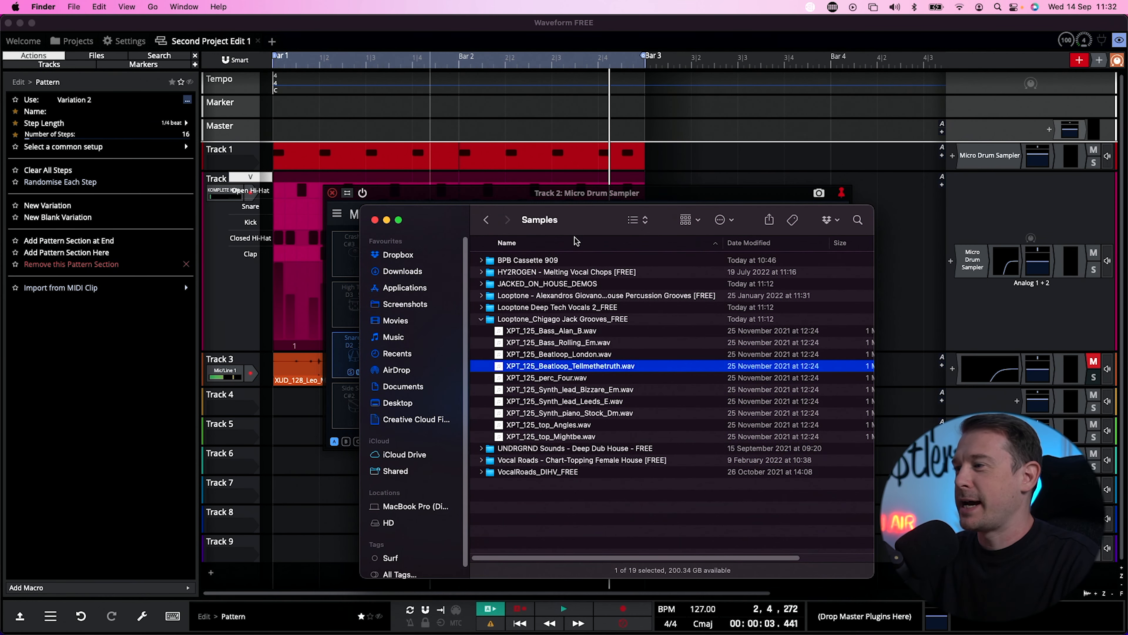
pyautogui.click(483, 321)
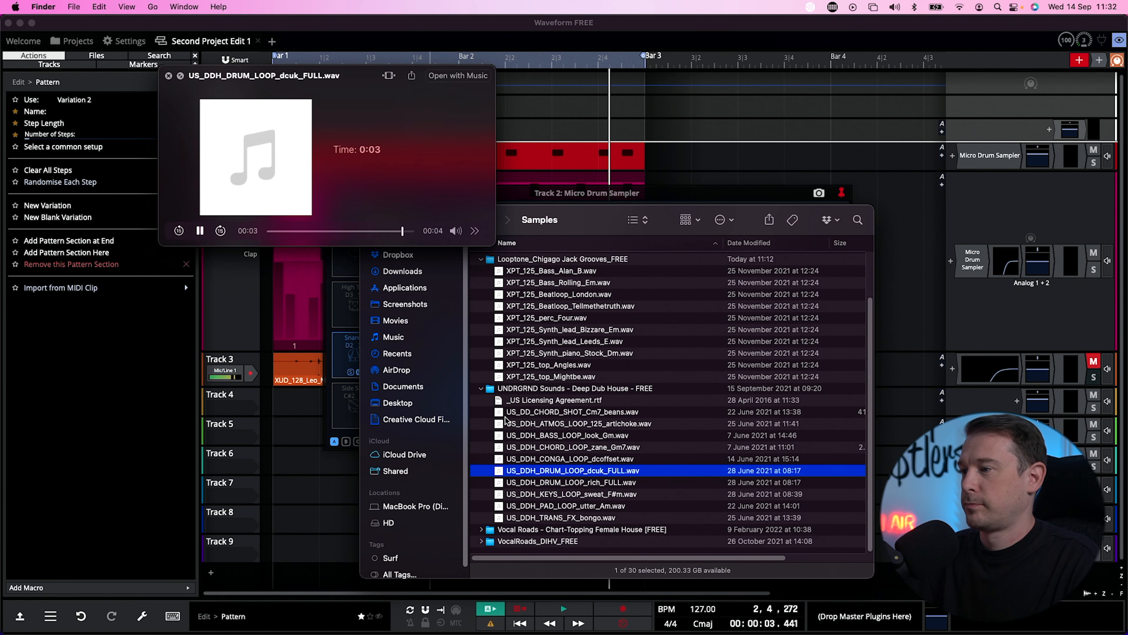
pyautogui.press('space')
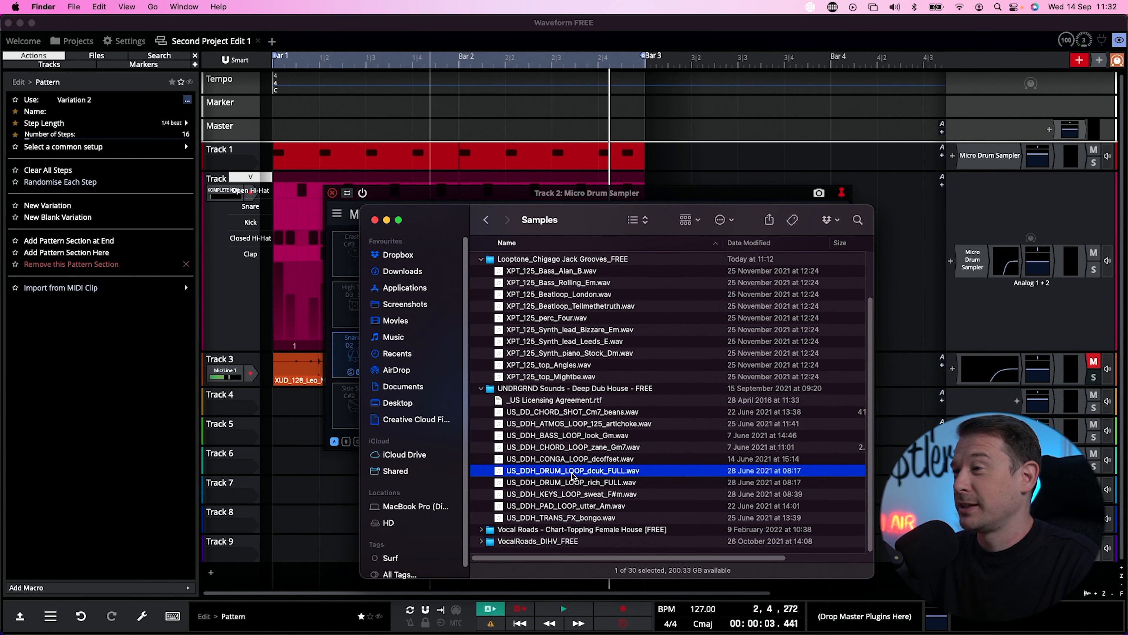
pyautogui.press('space')
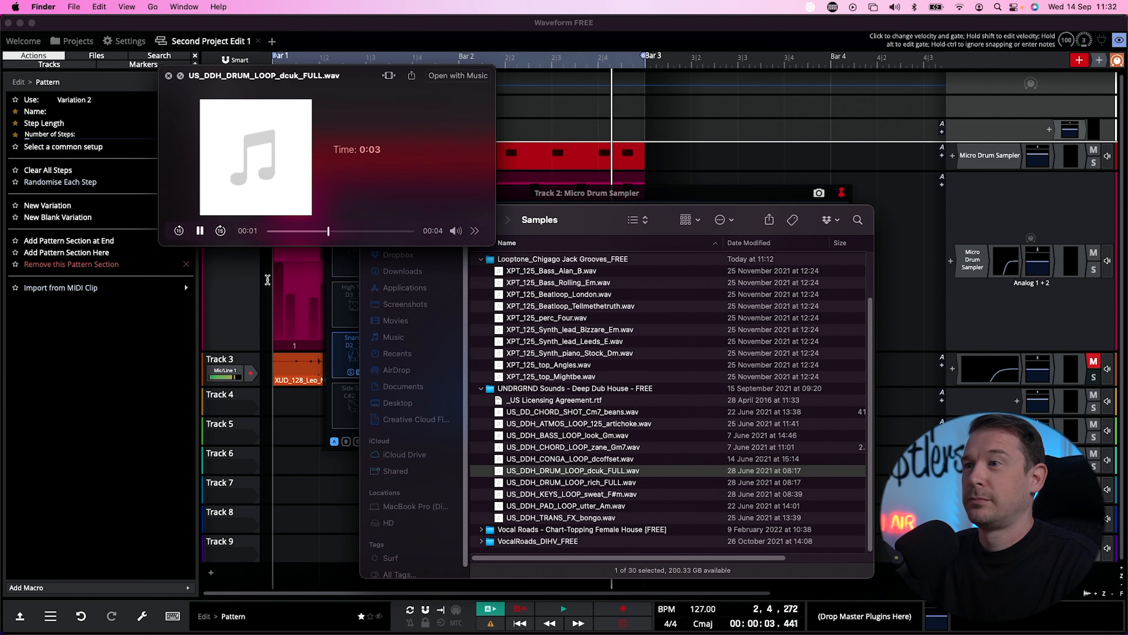
pyautogui.press('space')
pyautogui.click(269, 278)
pyautogui.press('space')
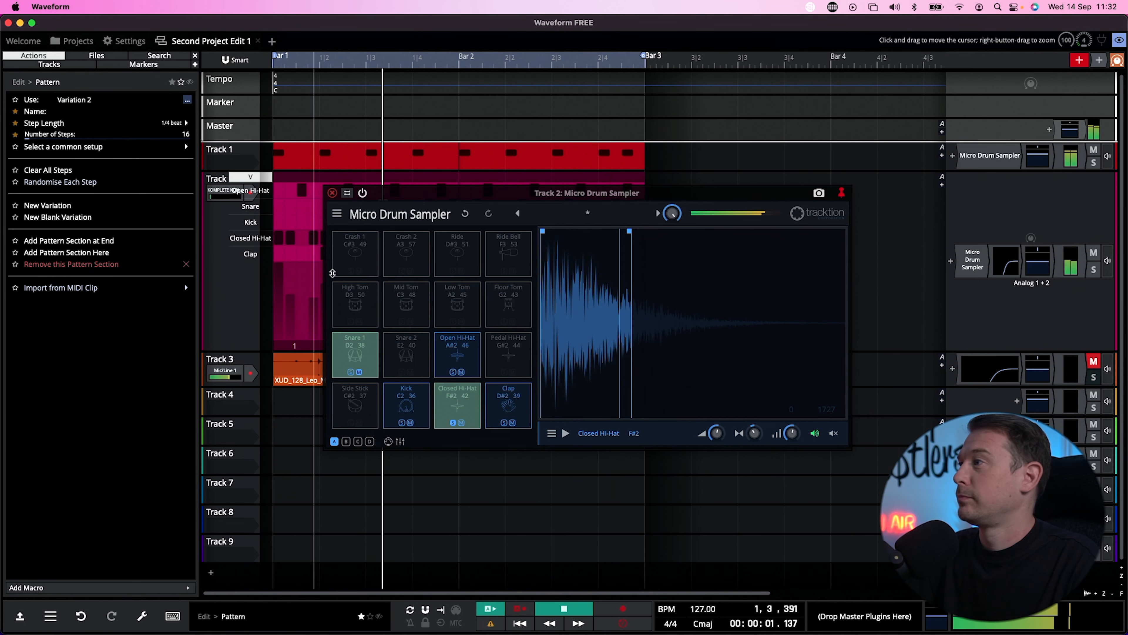
pyautogui.press('space')
# - Load US_DDH_DRUM_LOOP_dcuk_FULL.wav onto the Kick pad of Track 1's Micro Drum Sampler, trim it to a single kick hit and play it
pyautogui.doubleClick(984, 159)
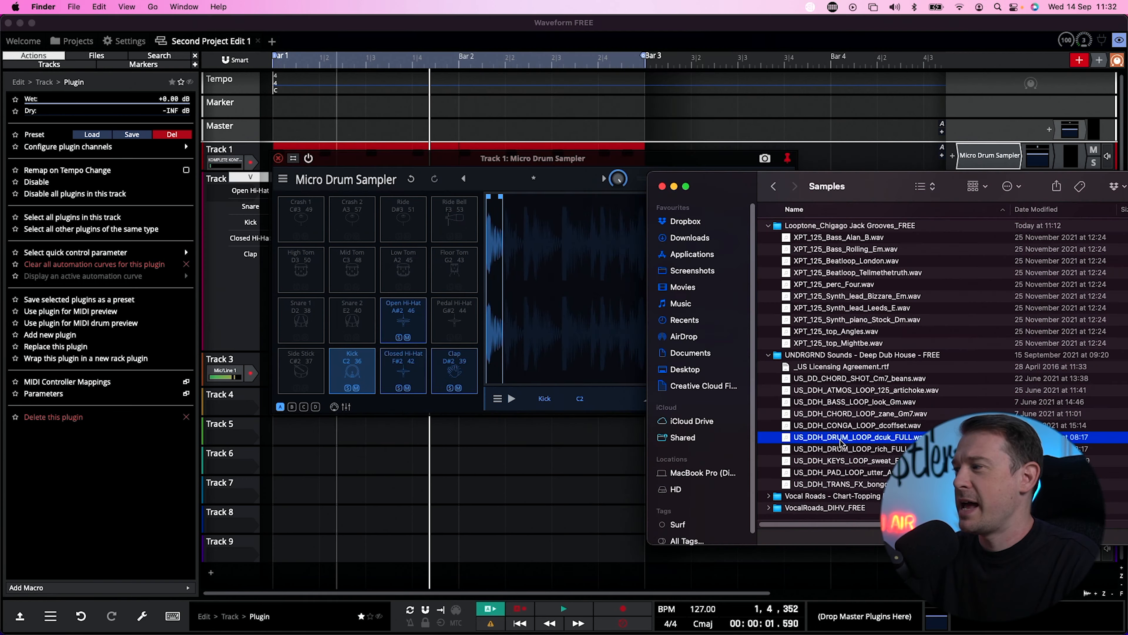
pyautogui.moveTo(841, 438); pyautogui.dragTo(546, 297)
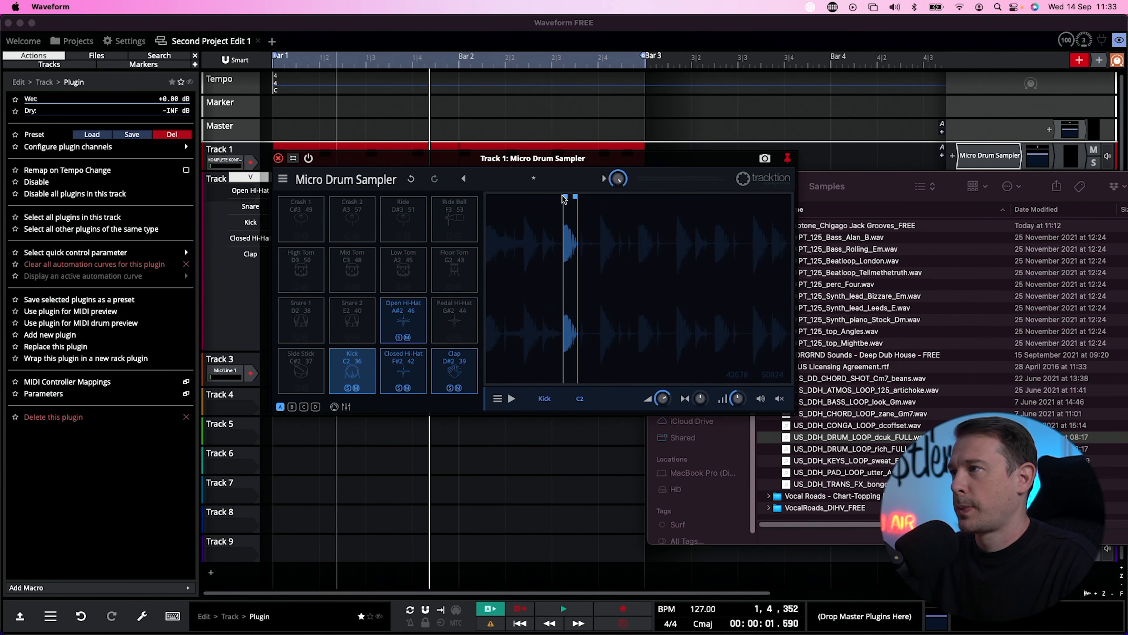
pyautogui.moveTo(566, 197); pyautogui.dragTo(561, 196)
pyautogui.press('space')
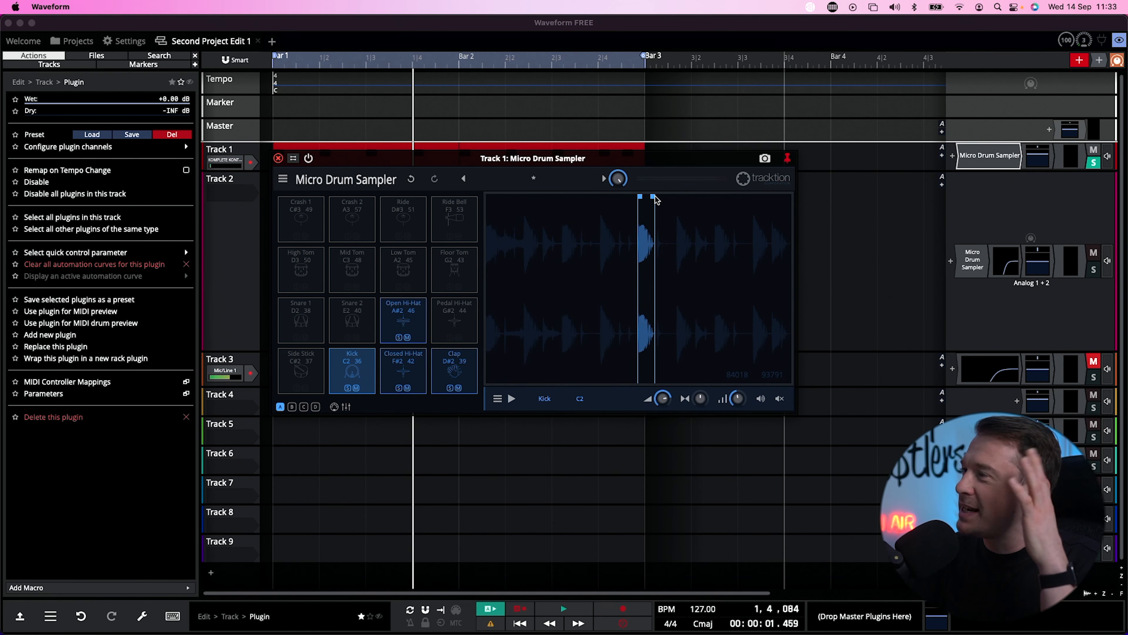
pyautogui.press('space')
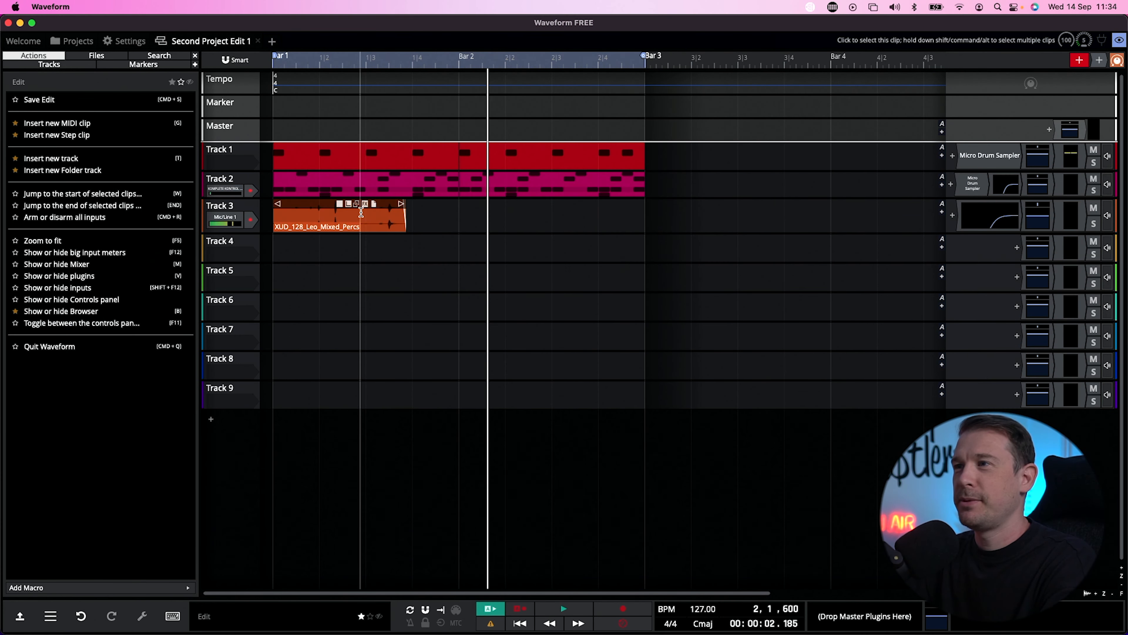
# - Delete the remaining XUD_128_Leo_Mixed_Percs clip from Track 3
pyautogui.click(301, 209)
pyautogui.press('Delete')
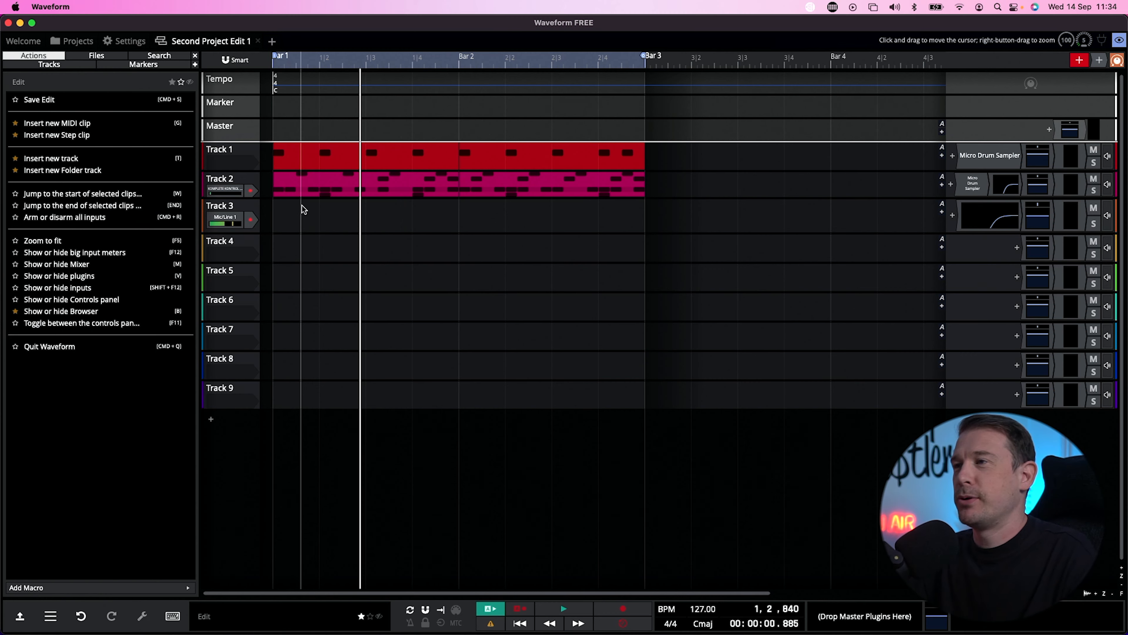
# - Switch to Safari and browse the house sample packs on loopmasters.com
pyautogui.press('super+Tab')
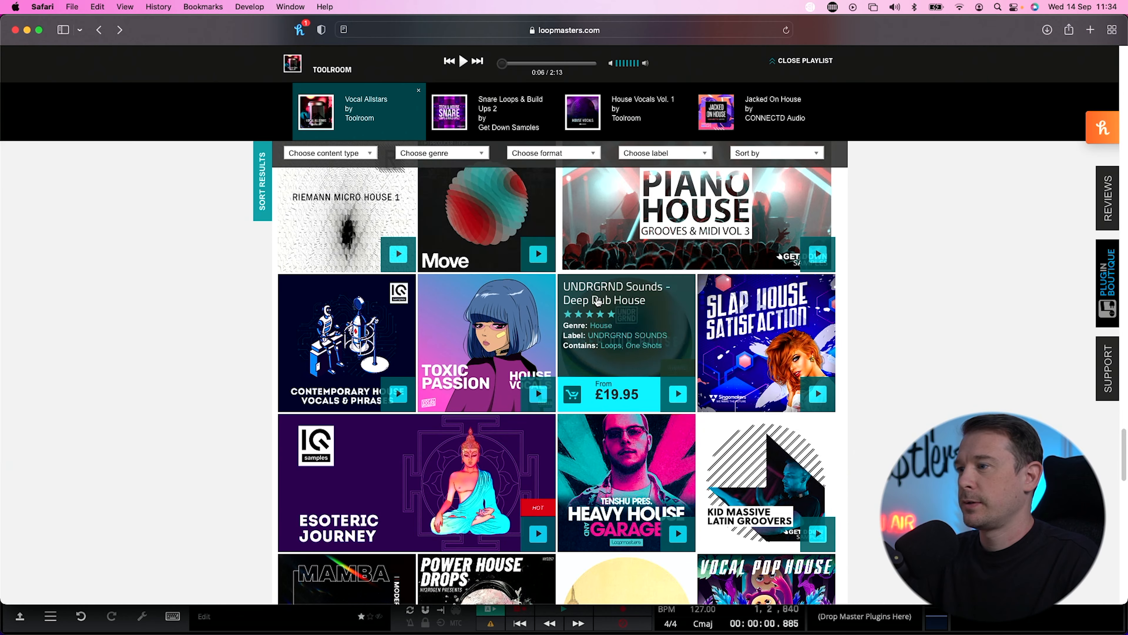
pyautogui.scroll(-5, 615, 297)
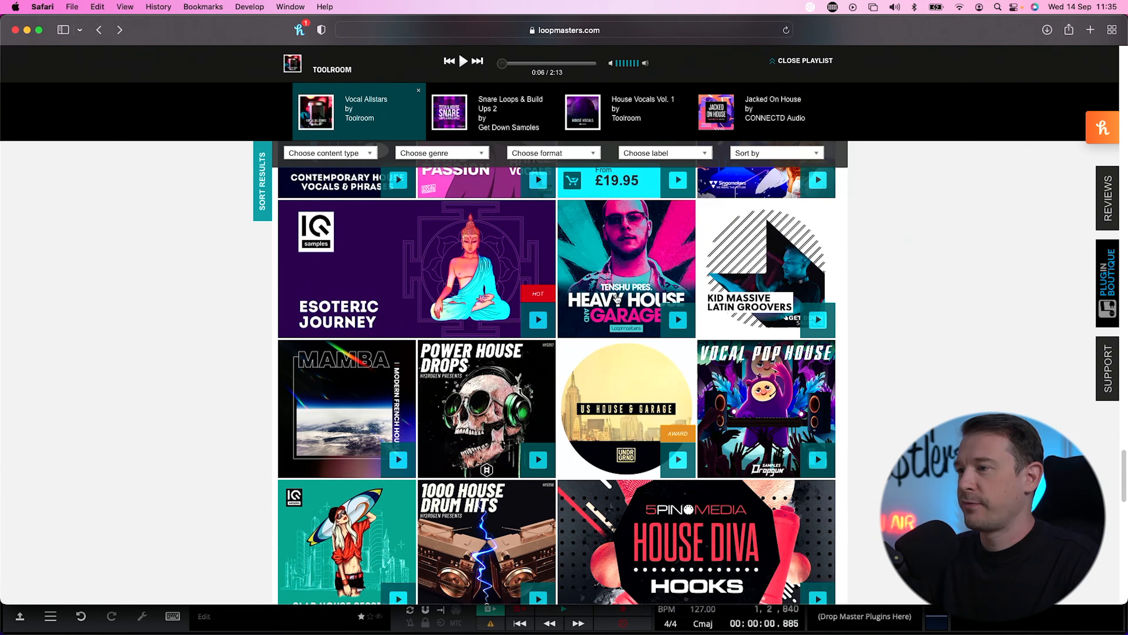
pyautogui.scroll(-2, 616, 297)
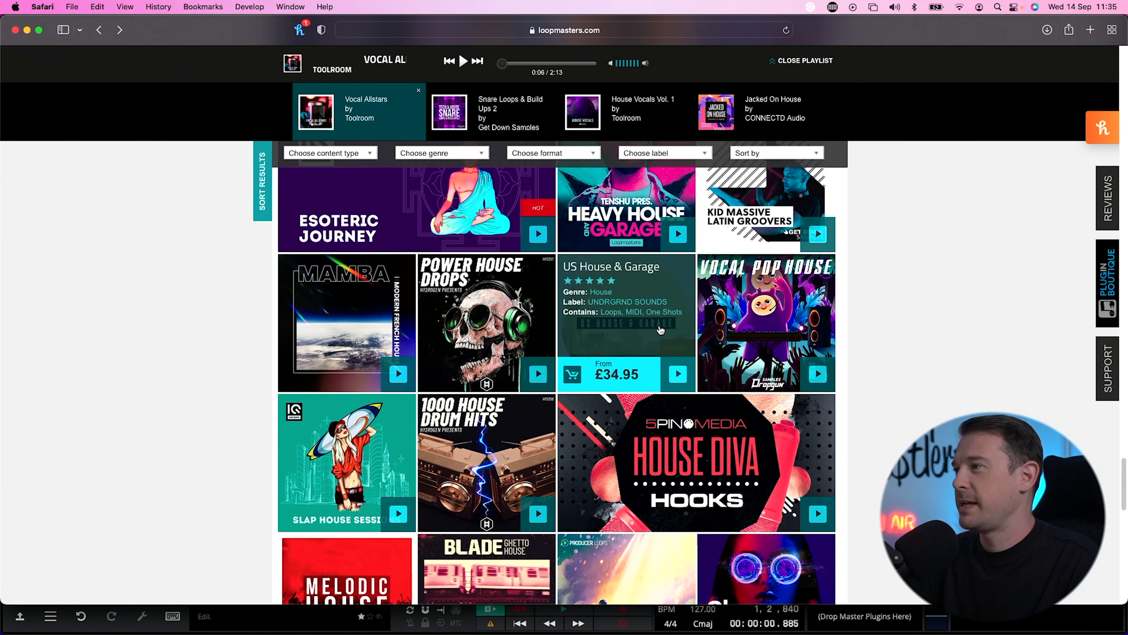
# - Open the US House & Garage pack on loopmasters.com and preview its US_USHG_Top_125_Strictly.wav in Finder
pyautogui.click(656, 329)
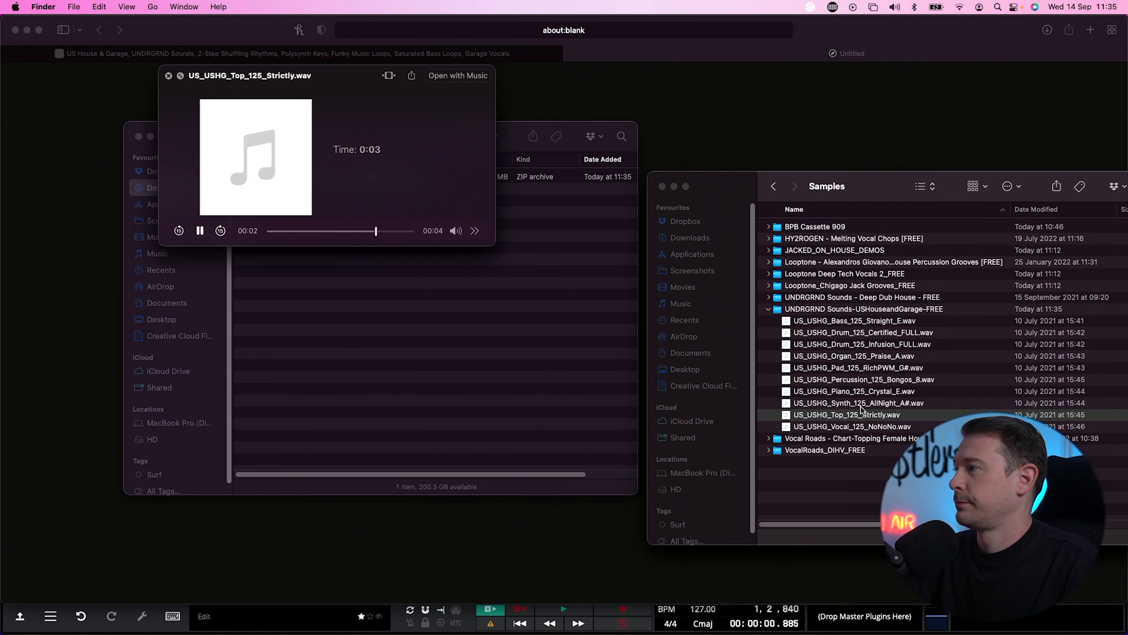
pyautogui.press('space')
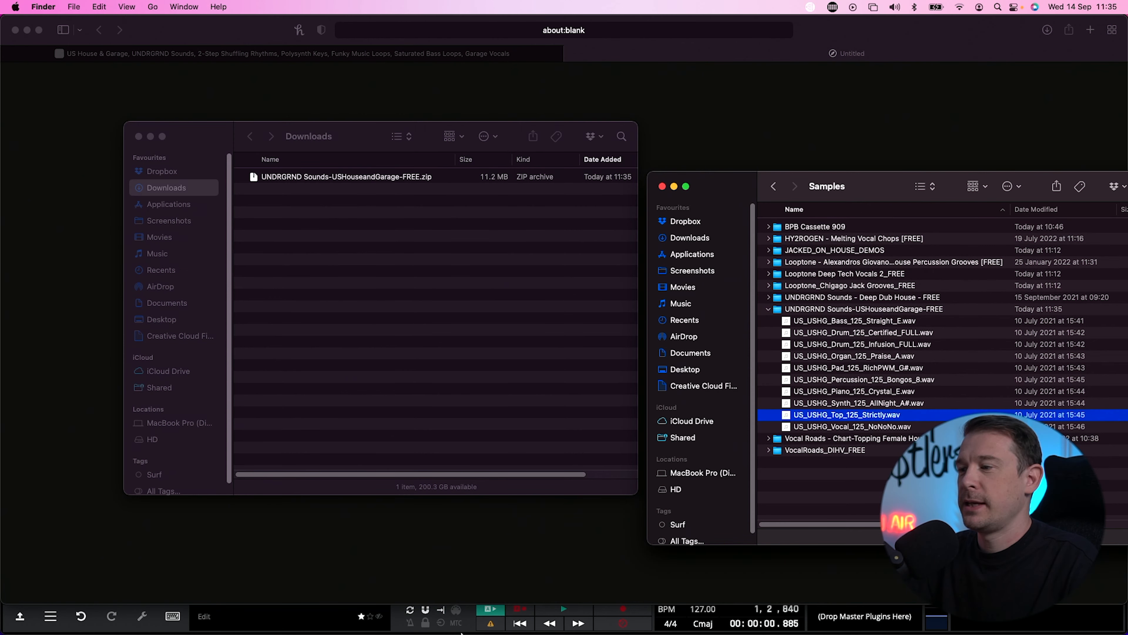
# - Switch to Waveform with US_USHG_Top_125_Strictly placed on Track 3, solo the track and open its 8-Band Equaliser
pyautogui.click(400, 623)
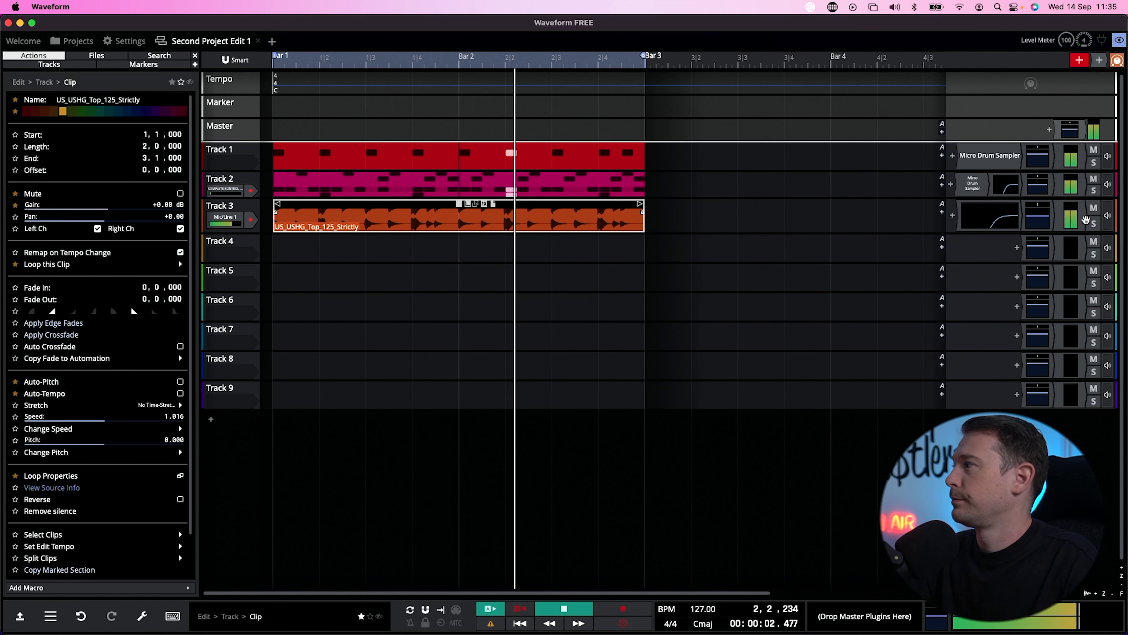
pyautogui.click(1094, 222)
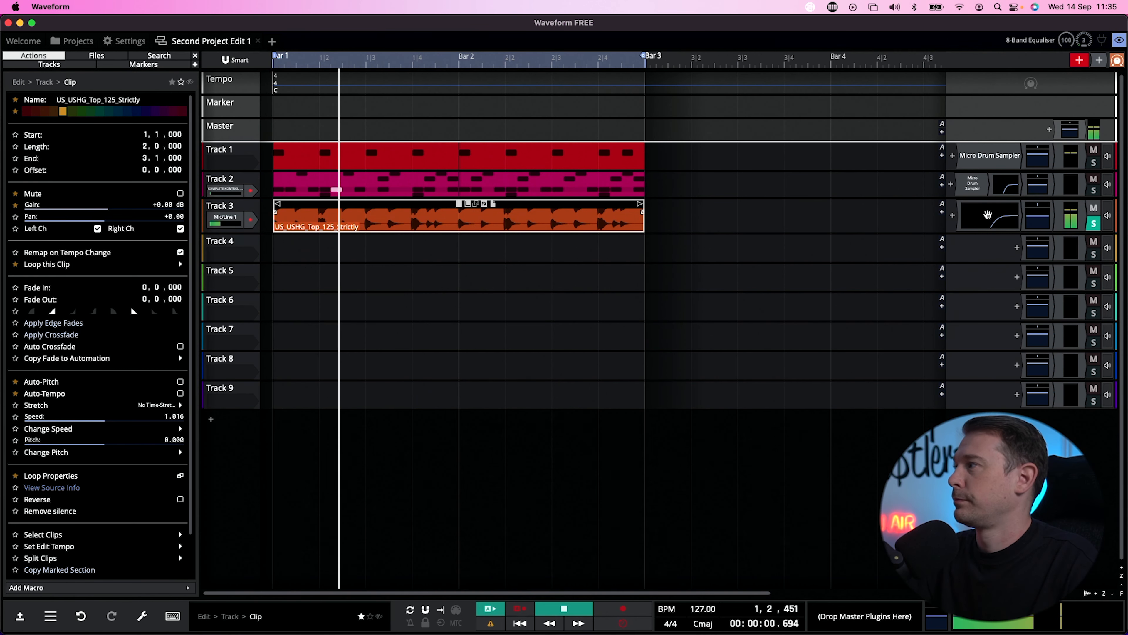
pyautogui.doubleClick(990, 216)
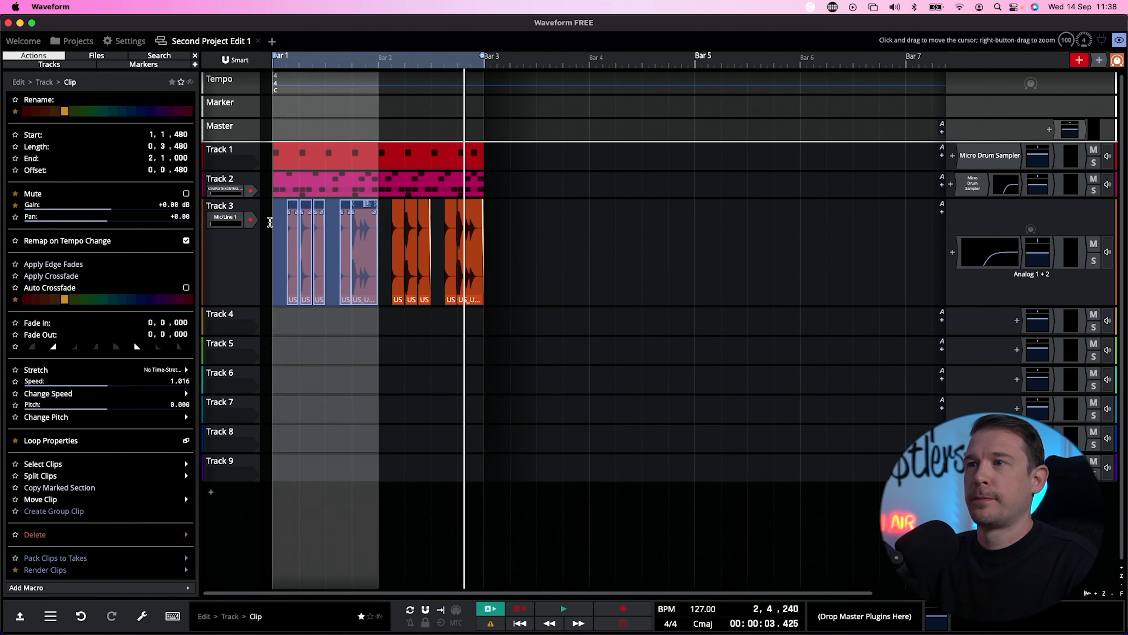
# - Play the beat with the chopped Track 3 clips, add a kick on step 11 of bar 1 in Track 1's step clip and adjust its velocity
pyautogui.click(270, 222)
pyautogui.press('space')
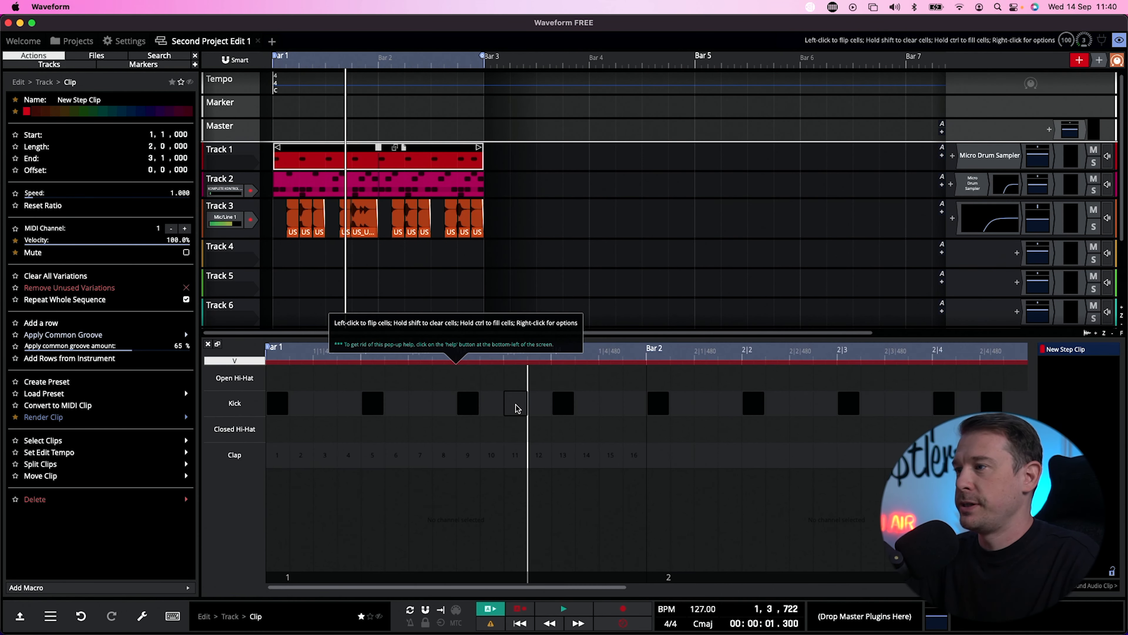
pyautogui.click(515, 404)
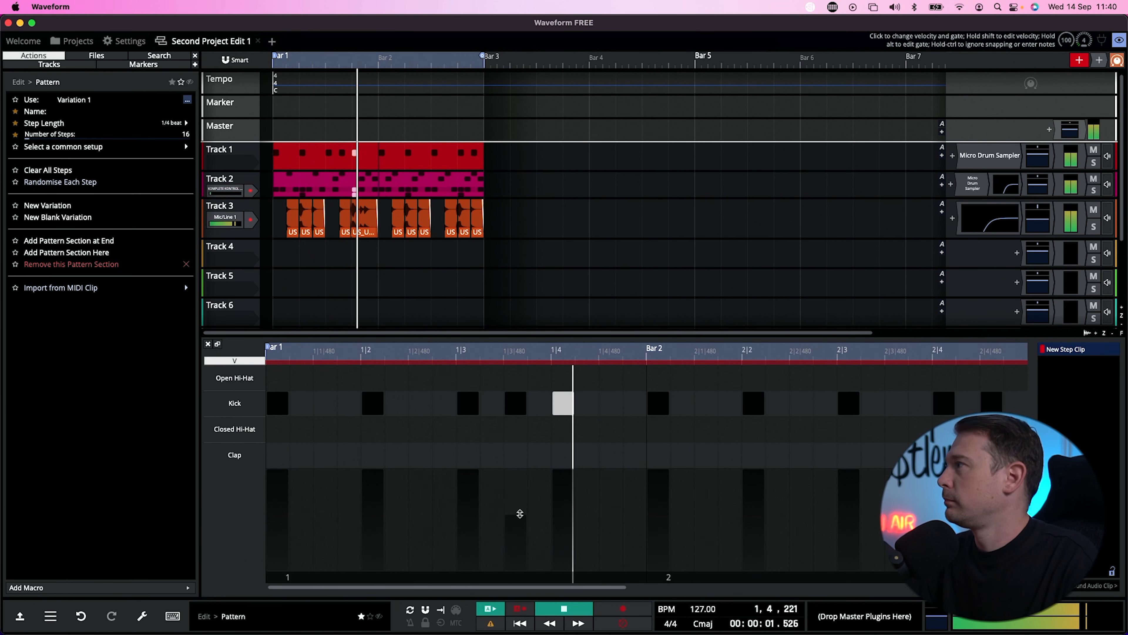
pyautogui.moveTo(517, 527)
pyautogui.mouseDown()
pyautogui.moveTo(517, 538)
pyautogui.moveTo(559, 472)
pyautogui.mouseUp()
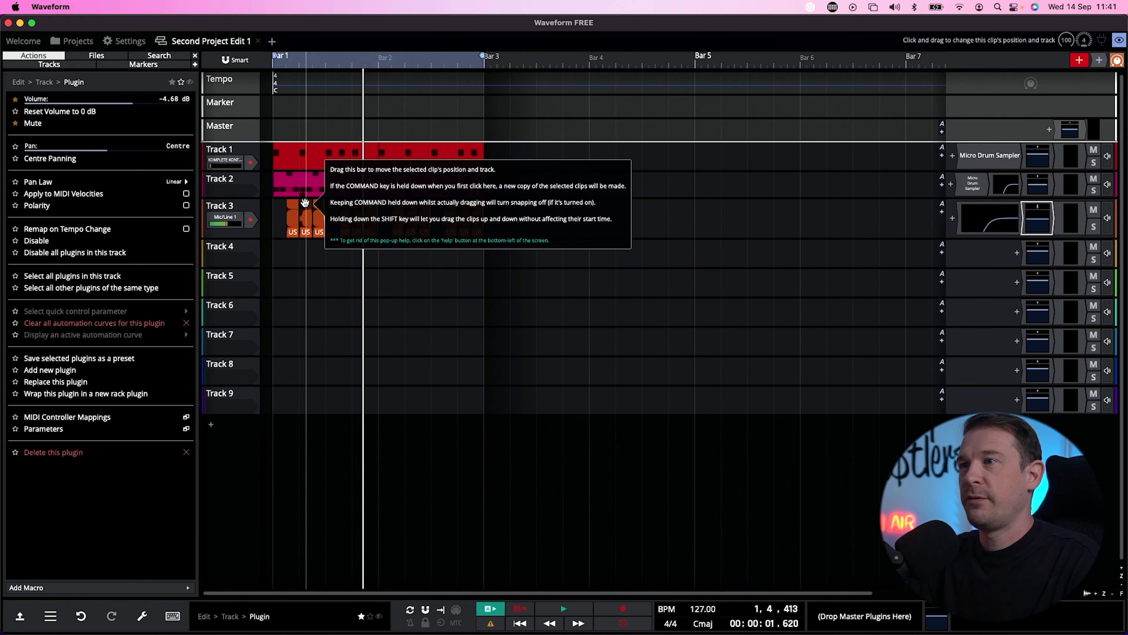
# - Cut the low end with band 1 of Track 4's 8-Band Equaliser and raise the high-pass frequency of Track 3's equaliser
pyautogui.click(304, 234)
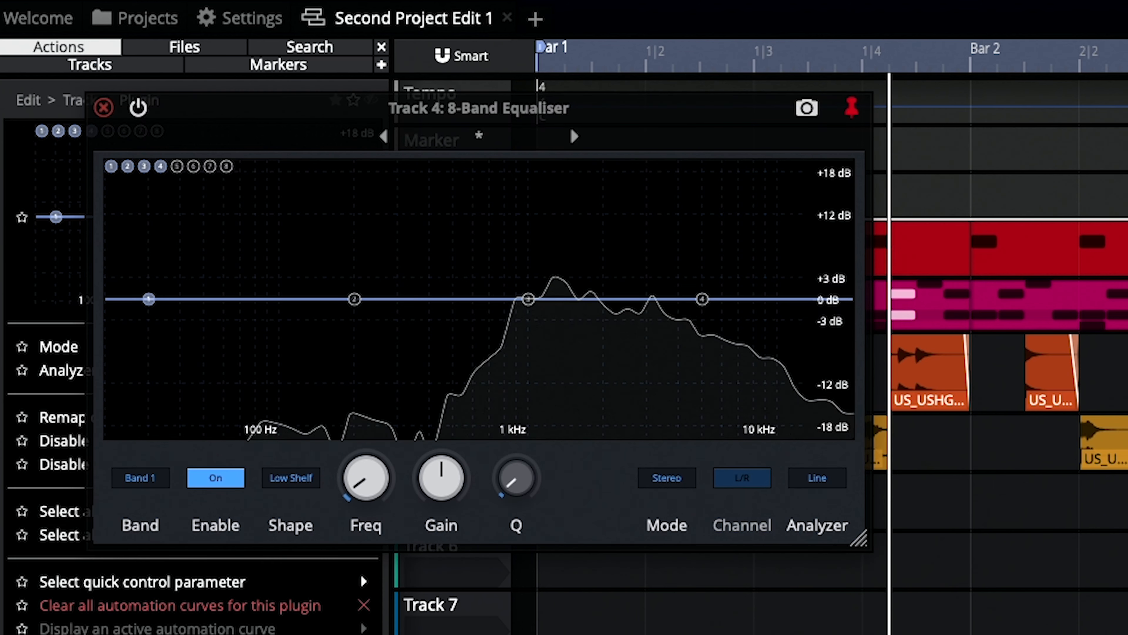
pyautogui.moveTo(148, 302); pyautogui.dragTo(281, 366)
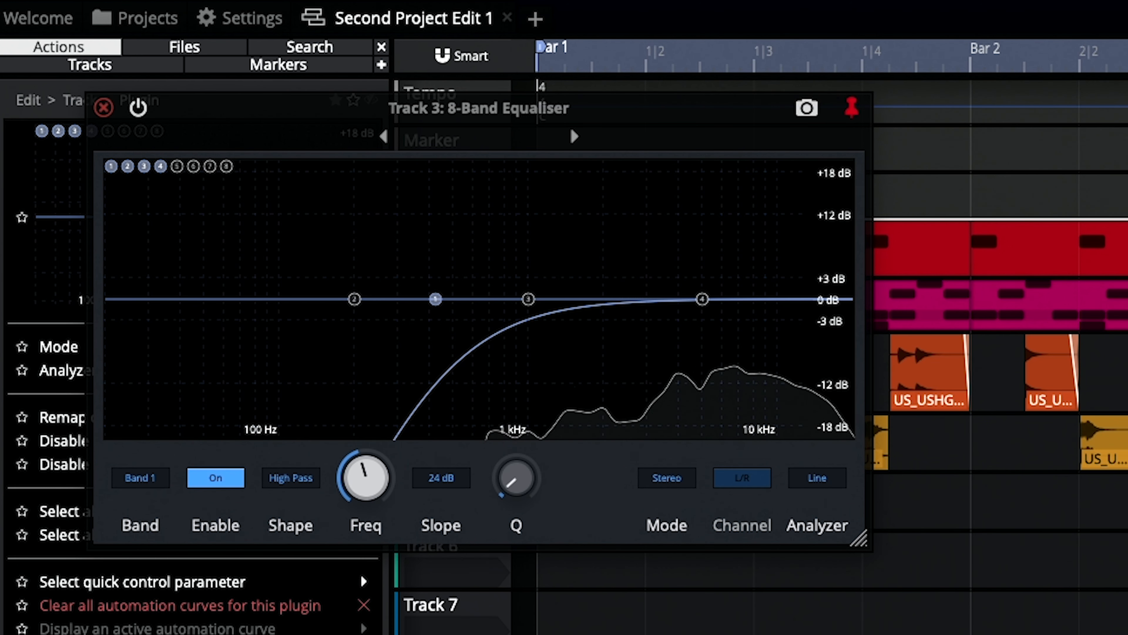
pyautogui.moveTo(434, 301); pyautogui.dragTo(501, 295)
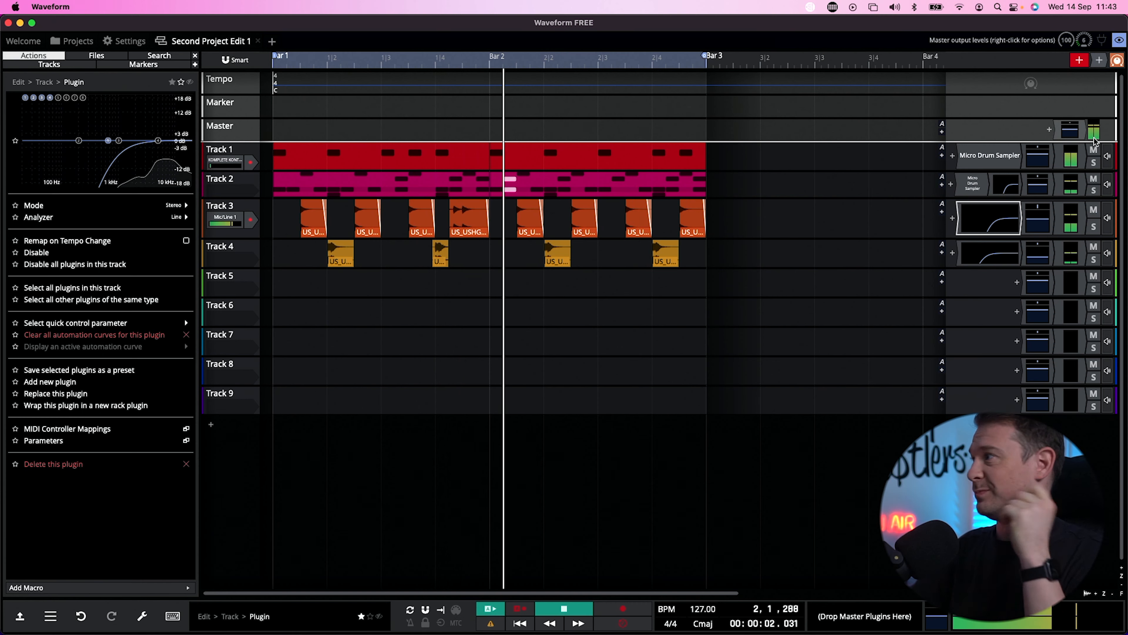
pyautogui.click(1034, 156)
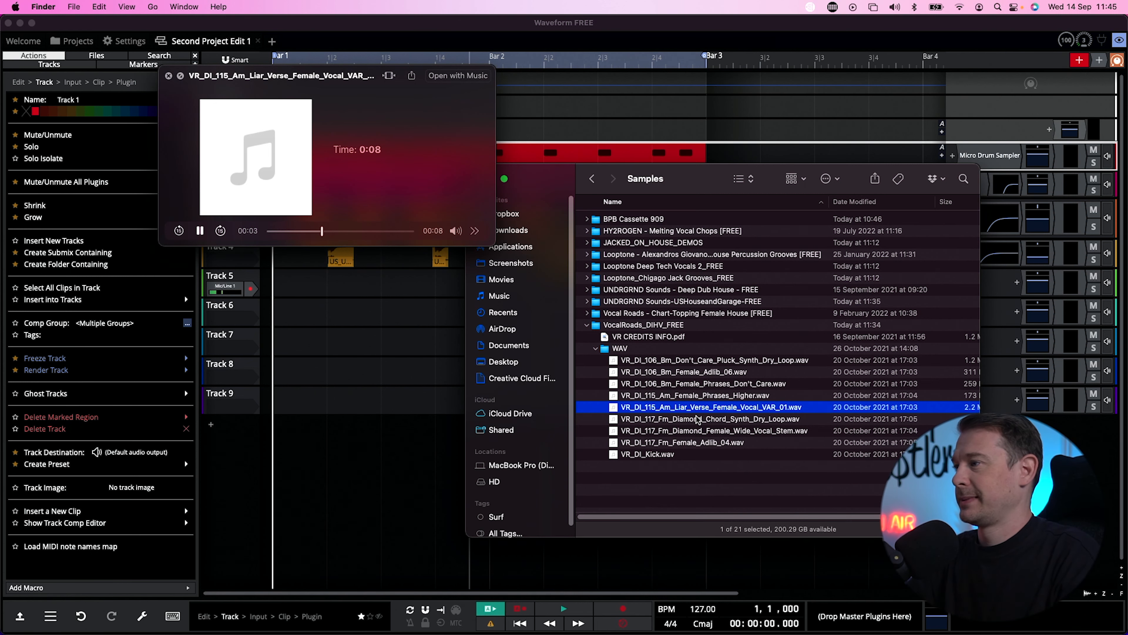
# - Preview samples in Finder from the VocalRoads_DIHV_FREE and Vocal Roads - Chart-Topping Female House [FREE] folders
pyautogui.click(699, 419)
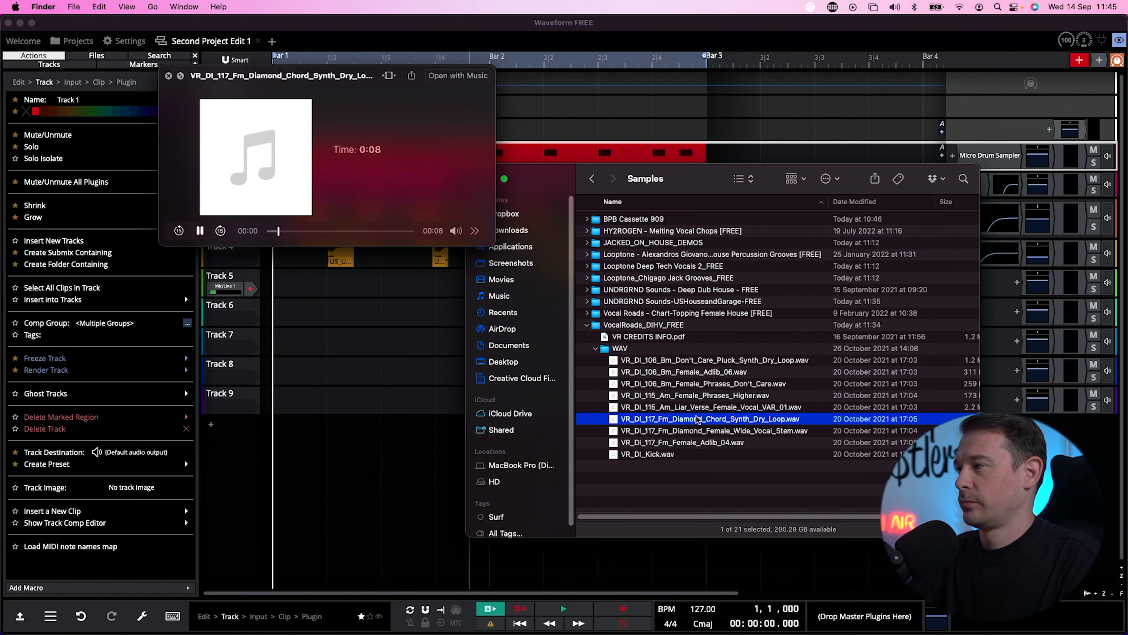
pyautogui.click(688, 442)
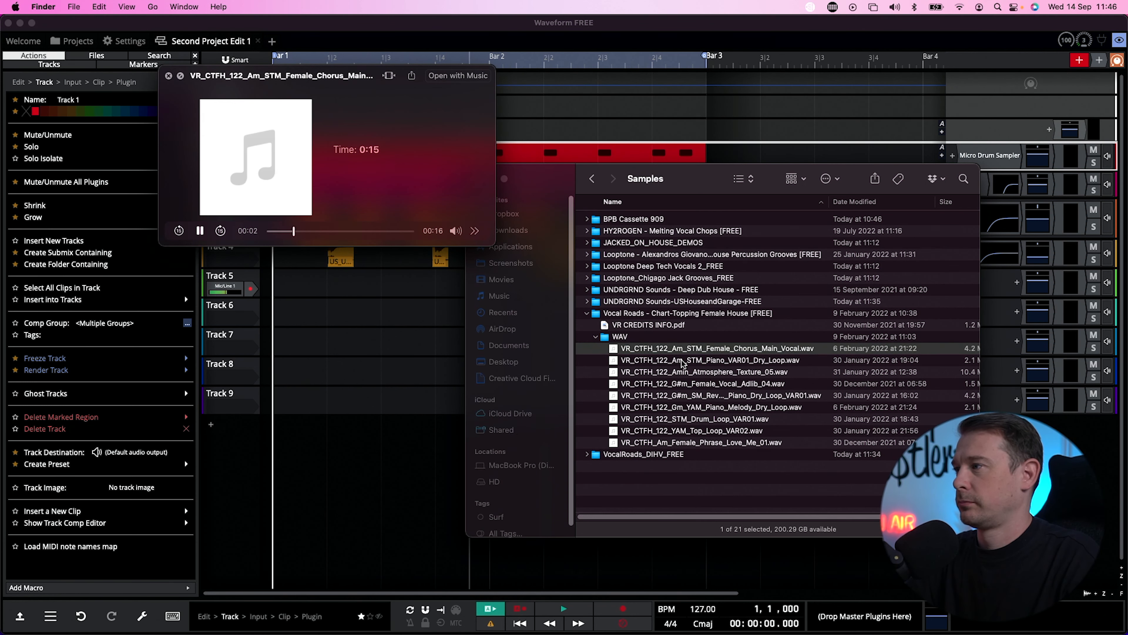
pyautogui.click(682, 360)
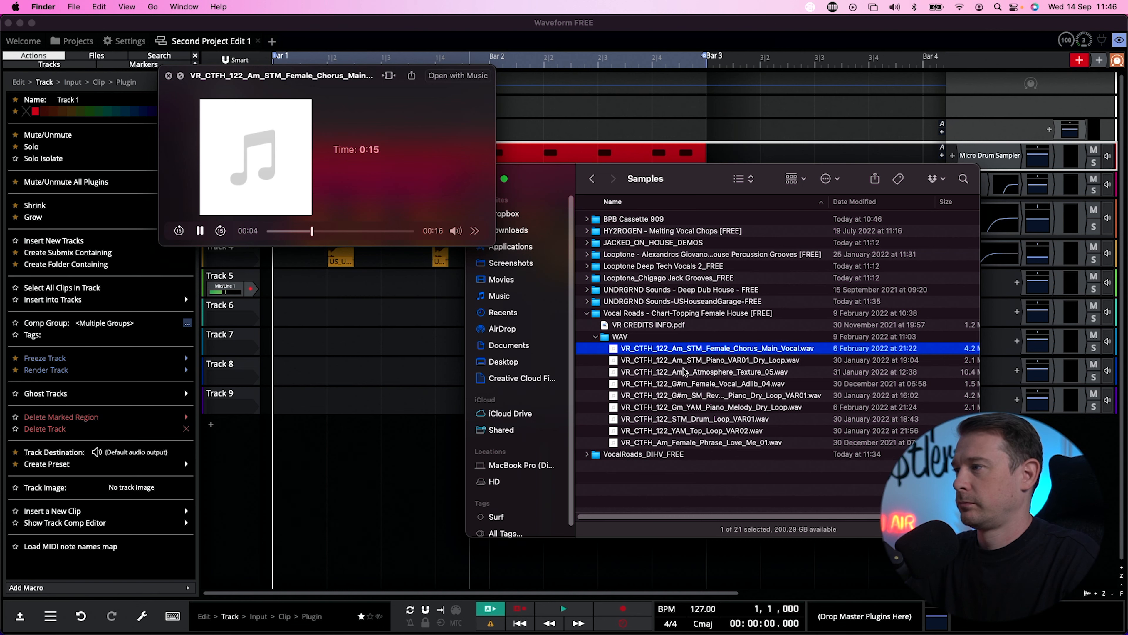
pyautogui.click(684, 372)
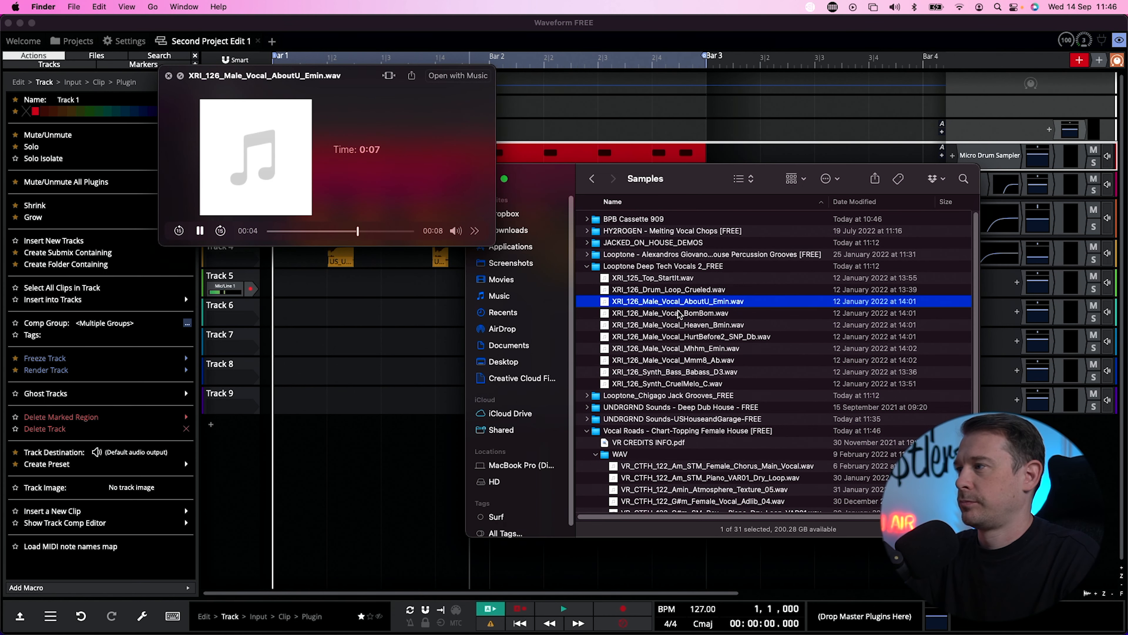
# - Preview the male vocal samples from BomBom to Mmm8_Ab in the Looptone Deep Tech Vocals 2_FREE folder
pyautogui.click(679, 314)
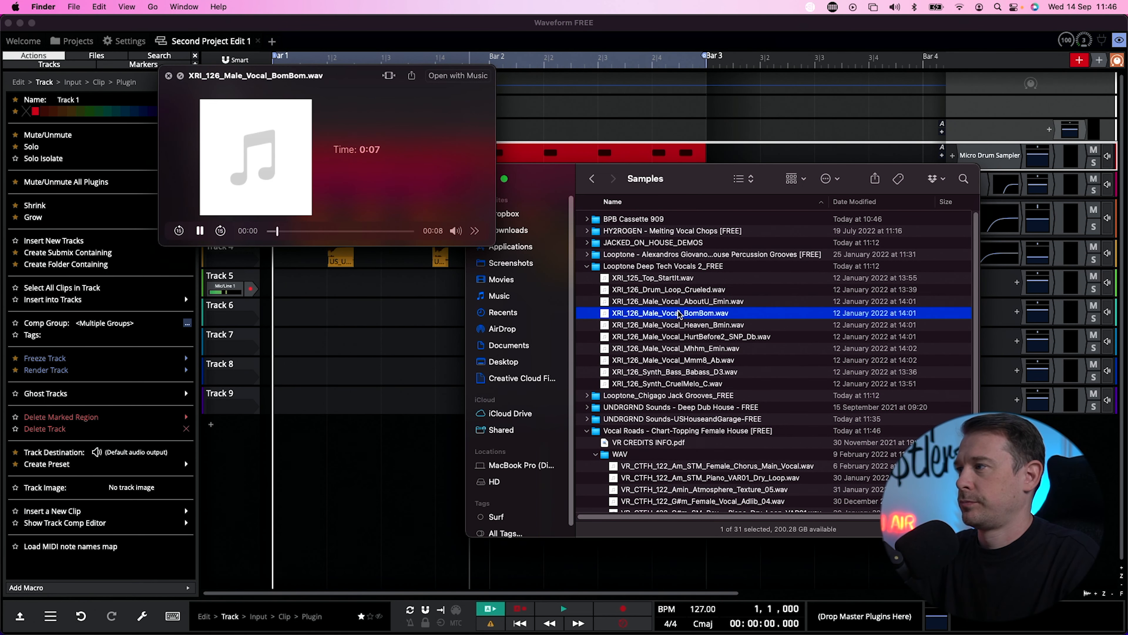
pyautogui.click(691, 327)
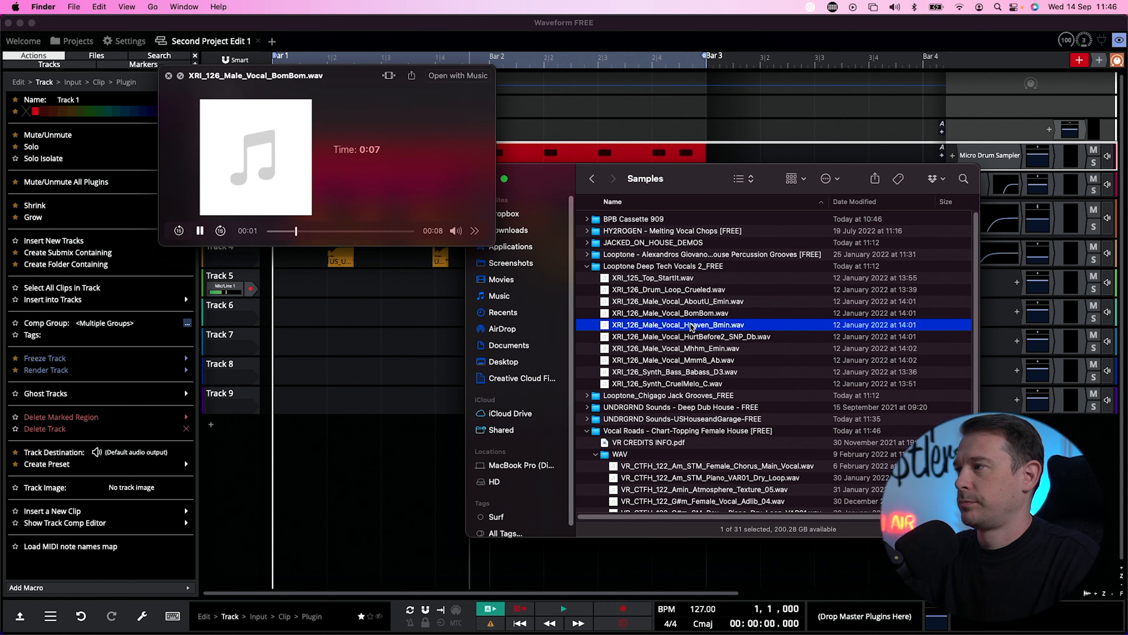
pyautogui.click(694, 338)
pyautogui.click(689, 348)
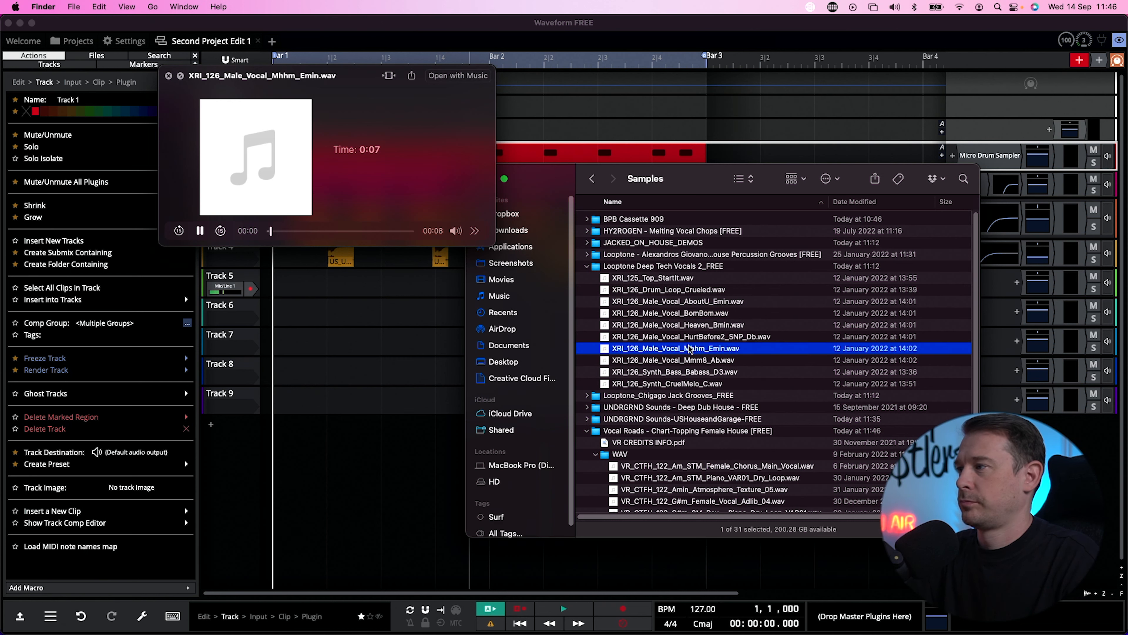
pyautogui.click(692, 361)
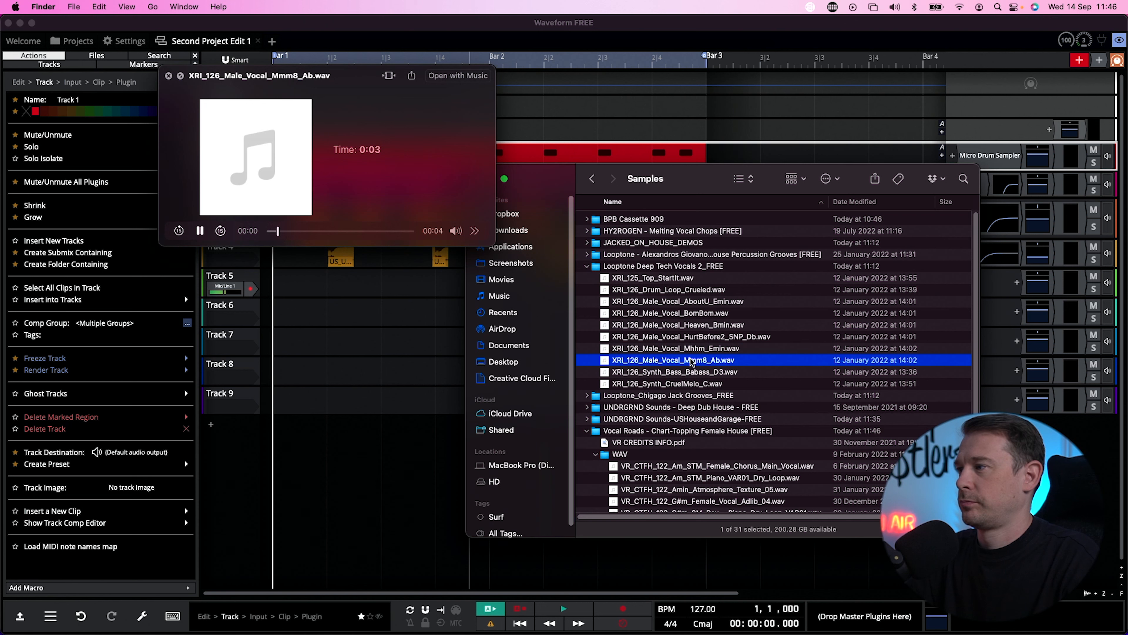
# - Preview XRI_126_Male_Vocal_AboutU_Emin.wav again and place it on Track 5 in Waveform at the cursor position
pyautogui.click(703, 303)
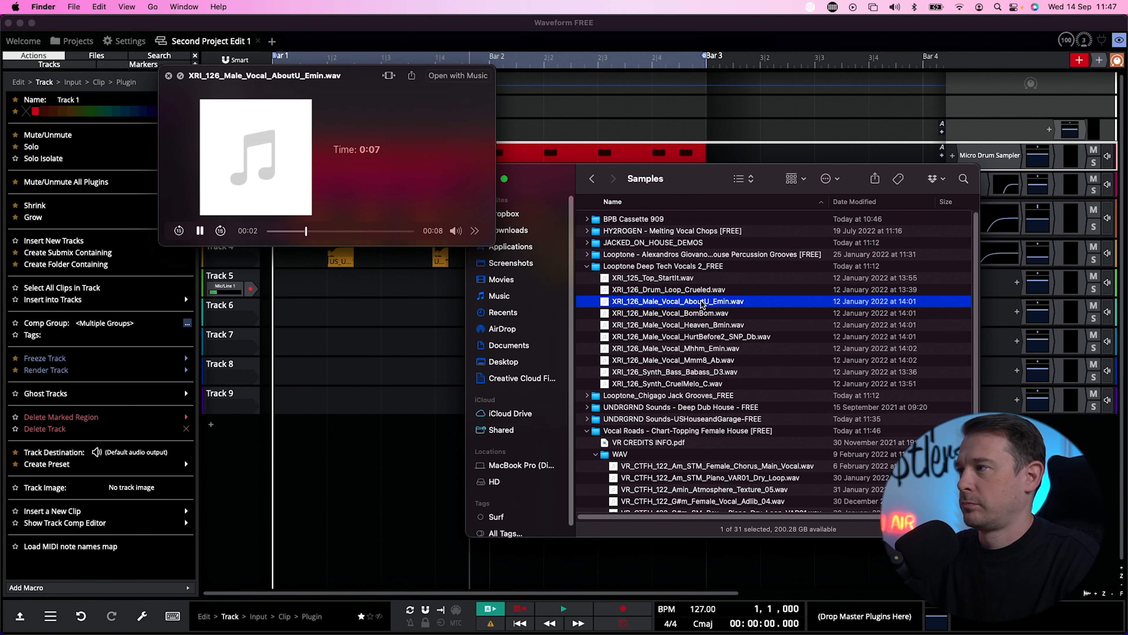
pyautogui.press('space')
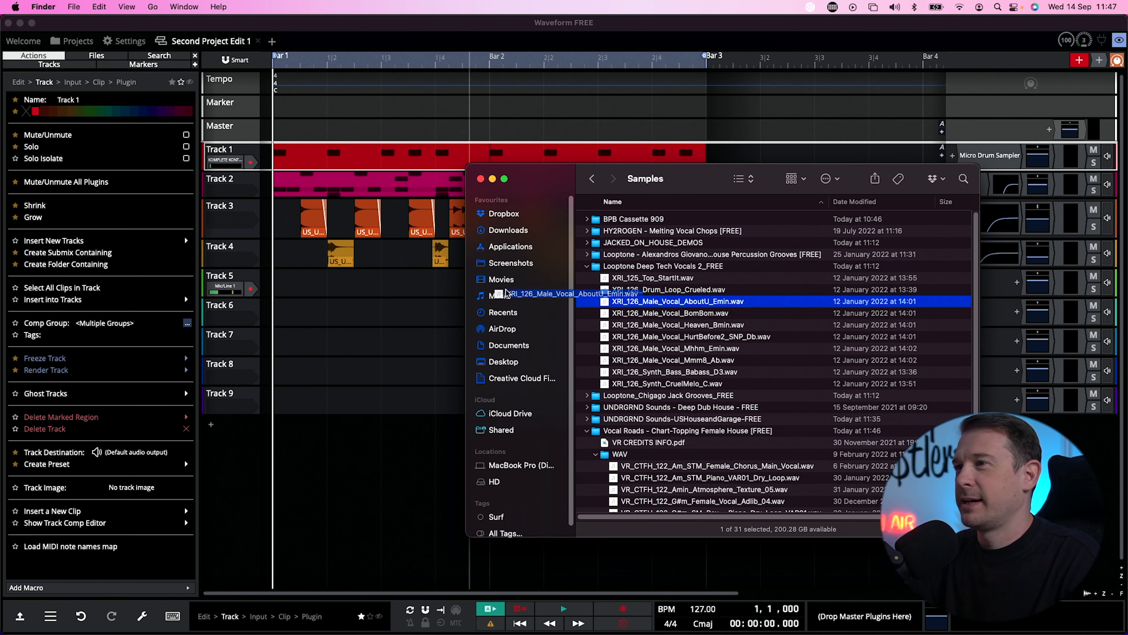
pyautogui.moveTo(506, 294); pyautogui.dragTo(297, 290)
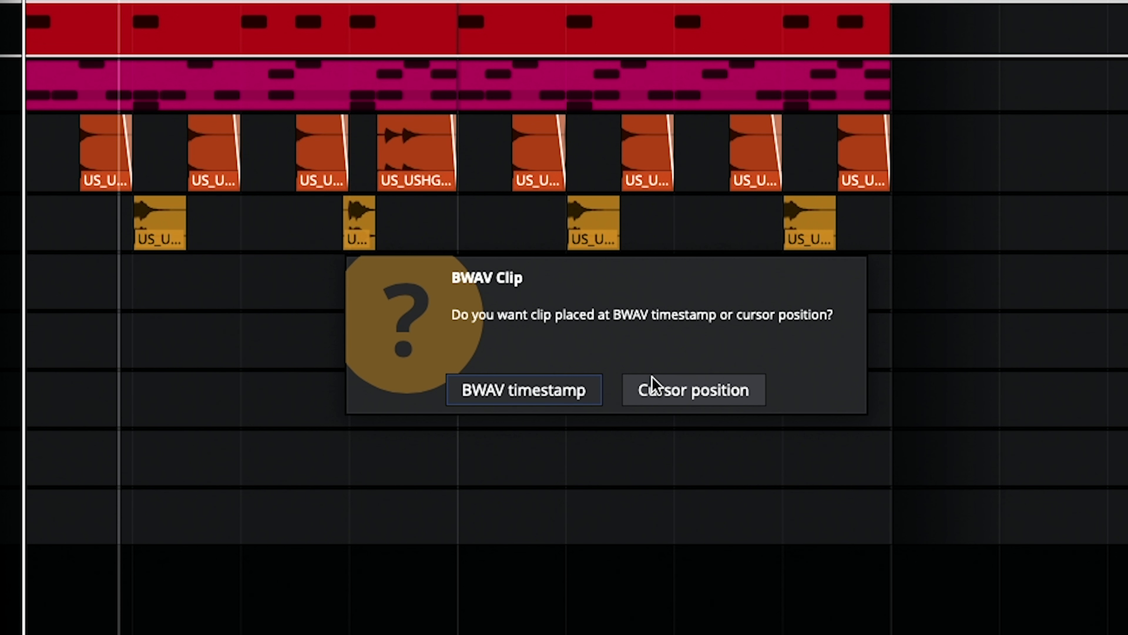
pyautogui.click(674, 395)
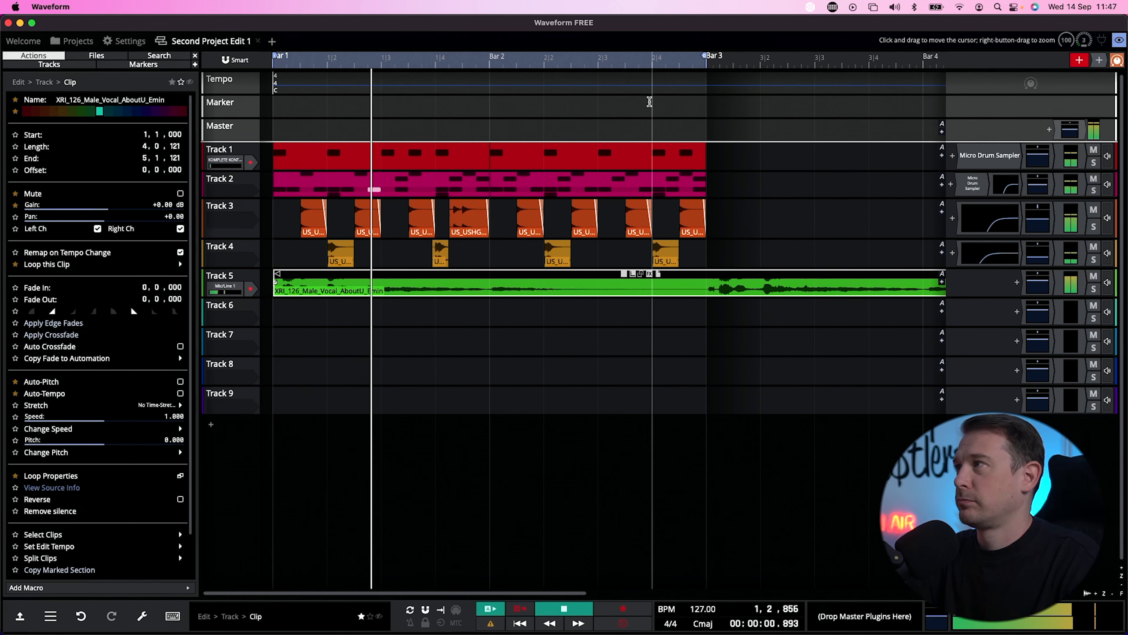
# - Stop playback and split the XRI_126_Male_Vocal_AboutU_Emin clip on Track 5 at the start of bar 3
pyautogui.press('space')
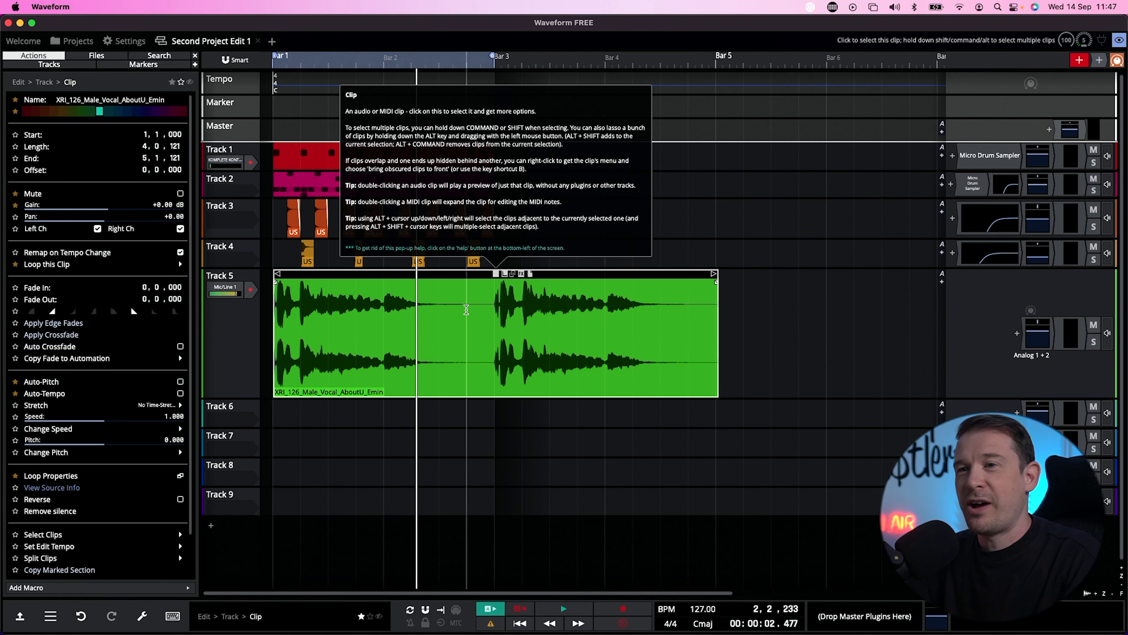
pyautogui.click(494, 318)
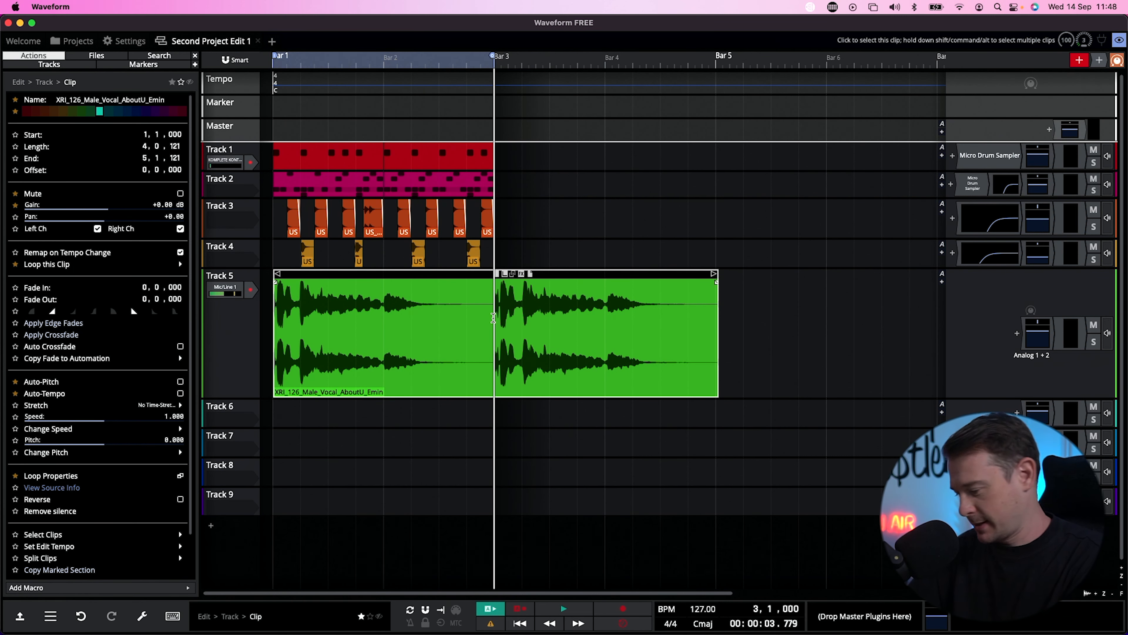
pyautogui.press('s')
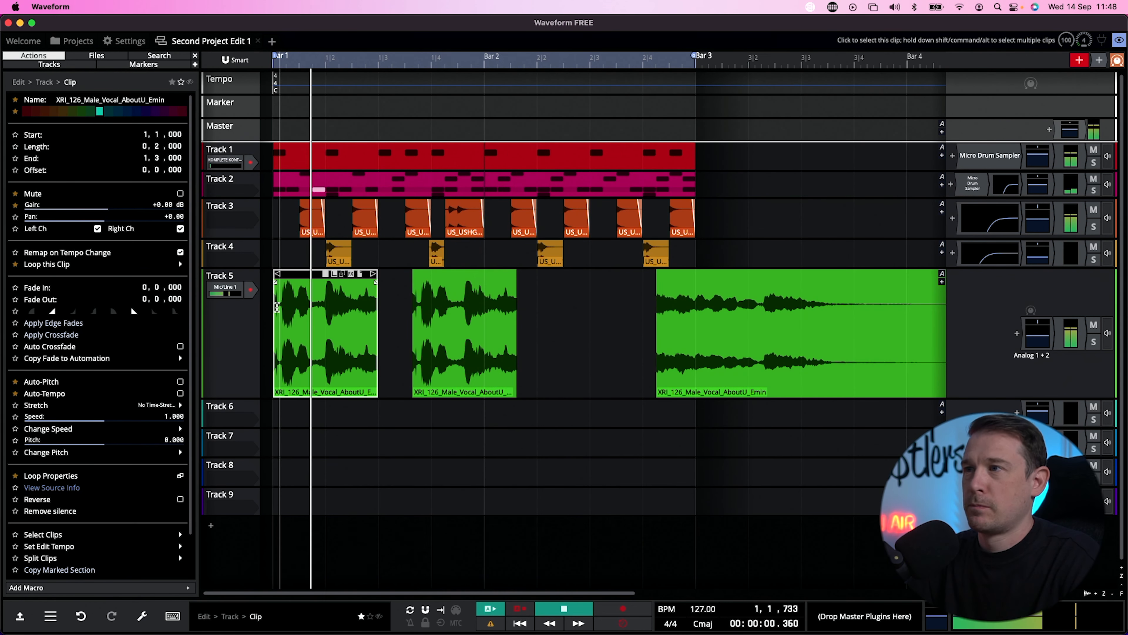
# - Move the second vocal clip on Track 5 to start on beat 4 of bar 1, checking its timing against the beat
pyautogui.moveTo(448, 274); pyautogui.dragTo(463, 275)
pyautogui.press('space')
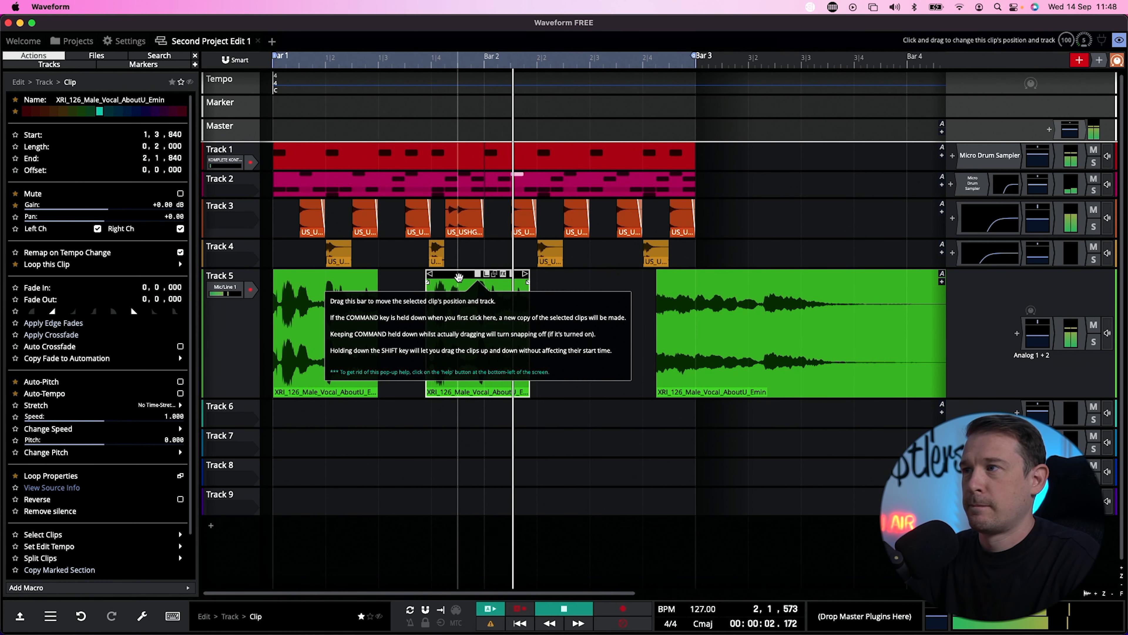
pyautogui.press('space')
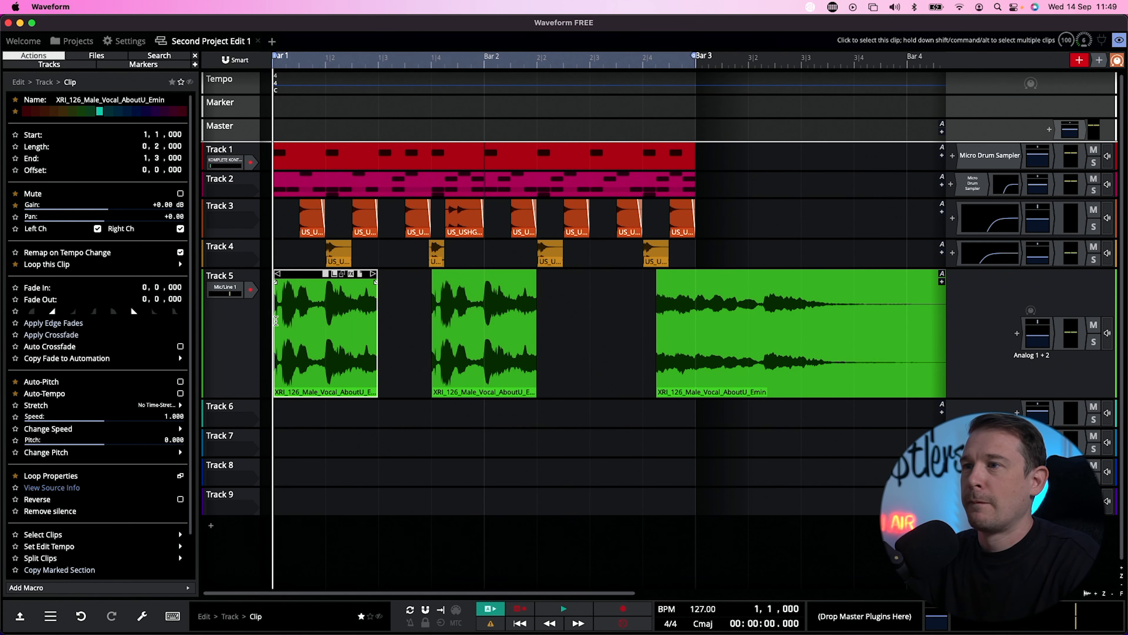
pyautogui.press('space')
# - Fit the last vocal clip on Track 5 between beat 3 of bar 2 and bar 3, and lengthen the first clip with a fade-out
pyautogui.click(508, 303)
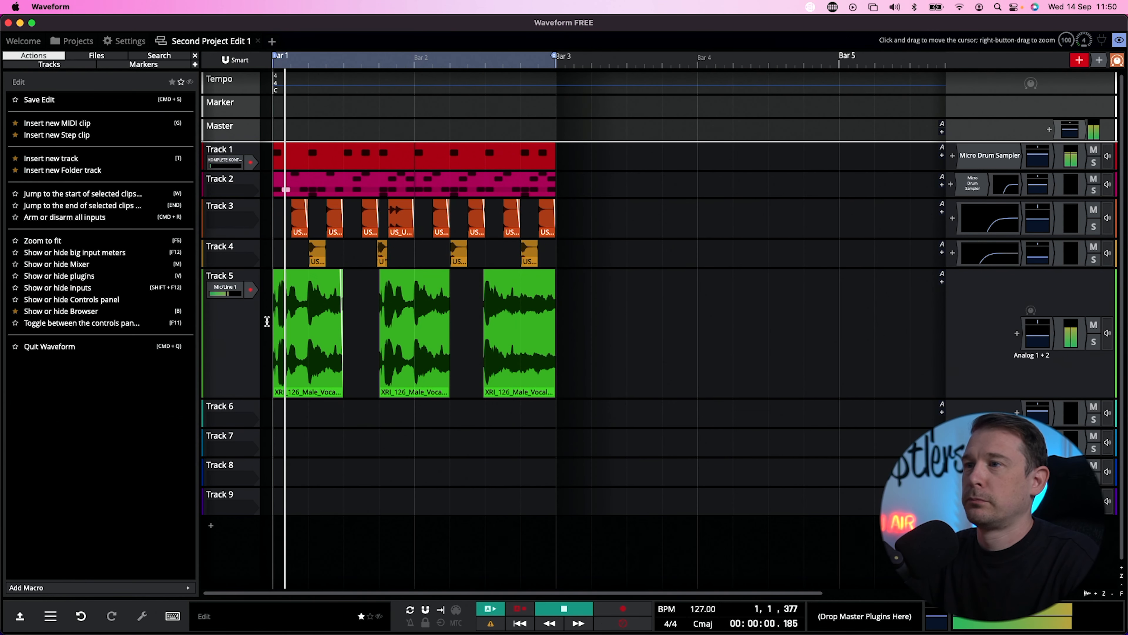
pyautogui.click(460, 317)
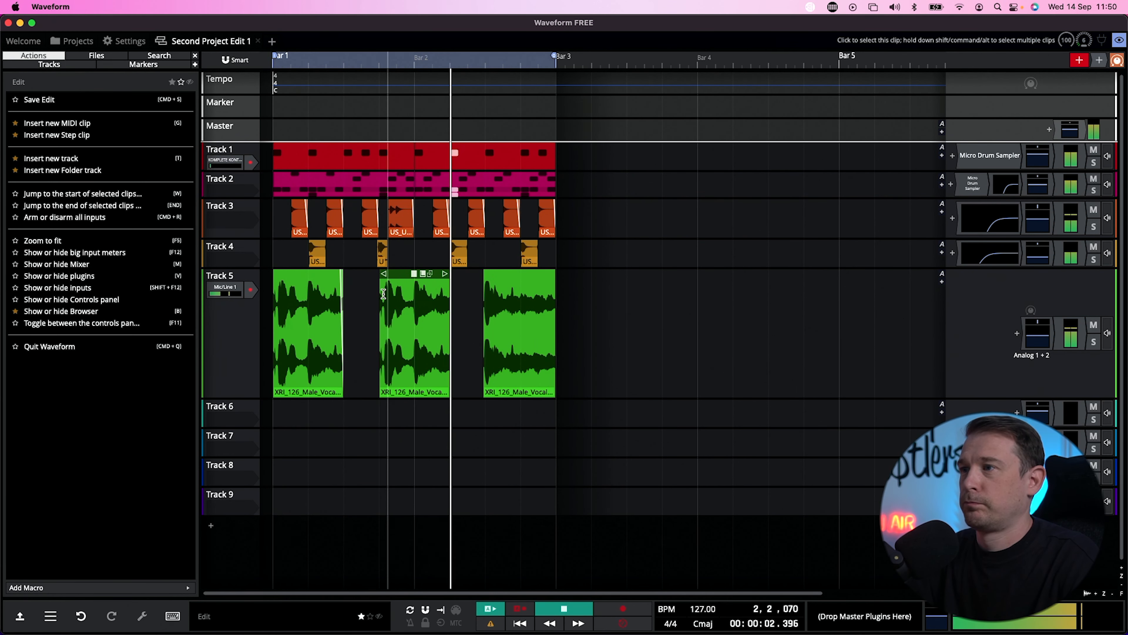
pyautogui.click(352, 298)
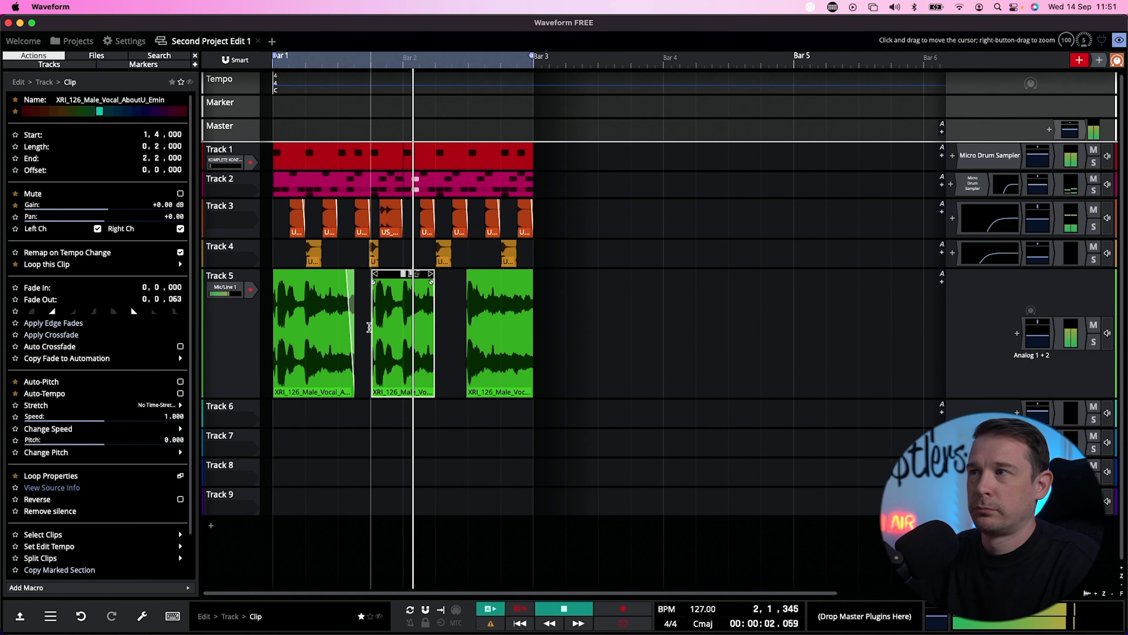
# - Duplicate the two-bar arrangement of clips on Tracks 1 to 5 so it also fills bars 3 and 4
pyautogui.click(474, 236)
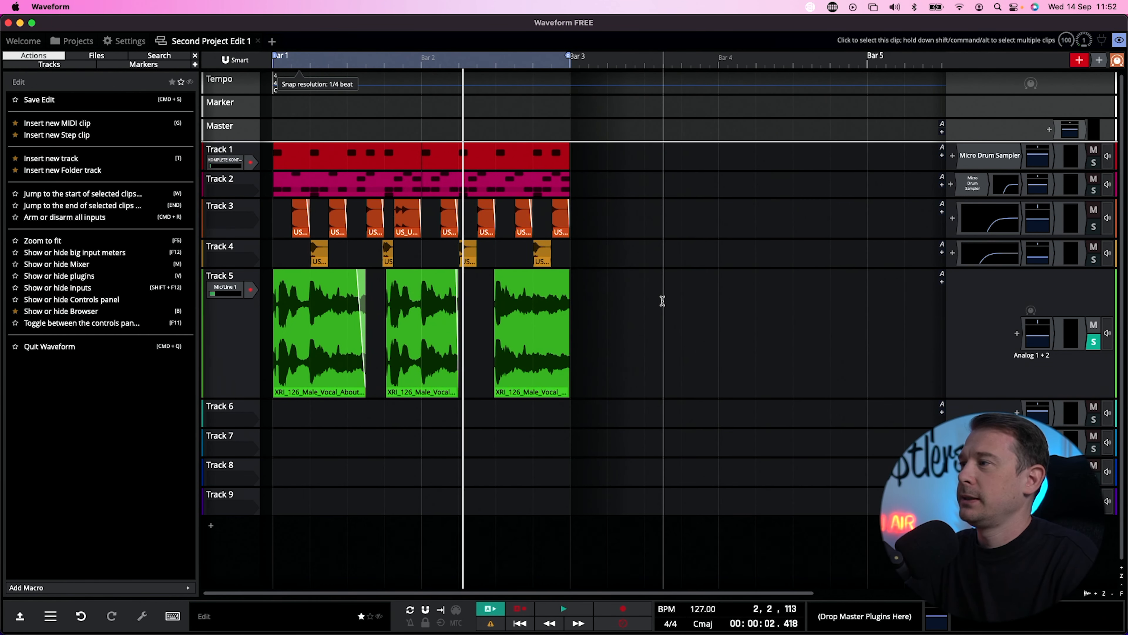
pyautogui.scroll(-3, 662, 301)
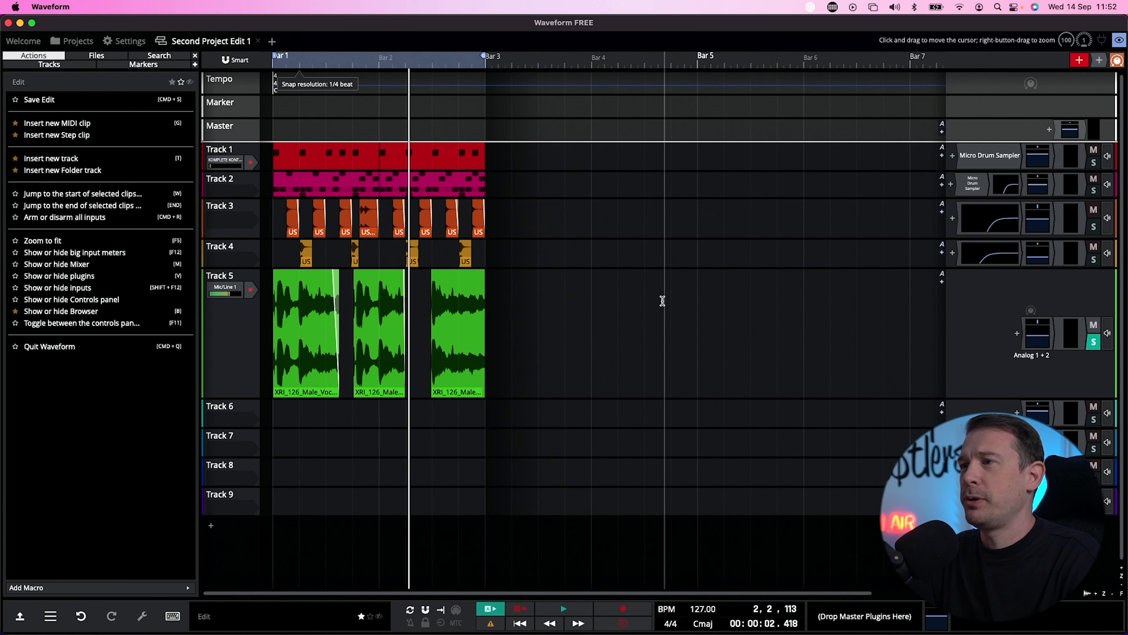
pyautogui.click(447, 311)
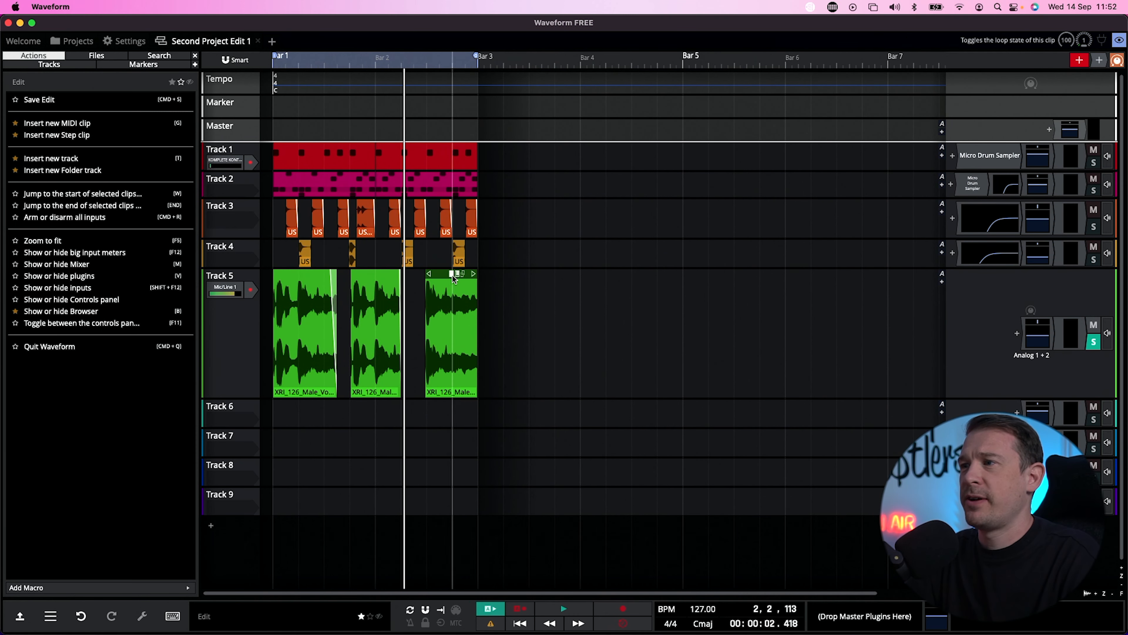
pyautogui.keyDown('shift'); pyautogui.click(292, 273); pyautogui.keyUp('shift')
pyautogui.moveTo(292, 273); pyautogui.dragTo(327, 274)
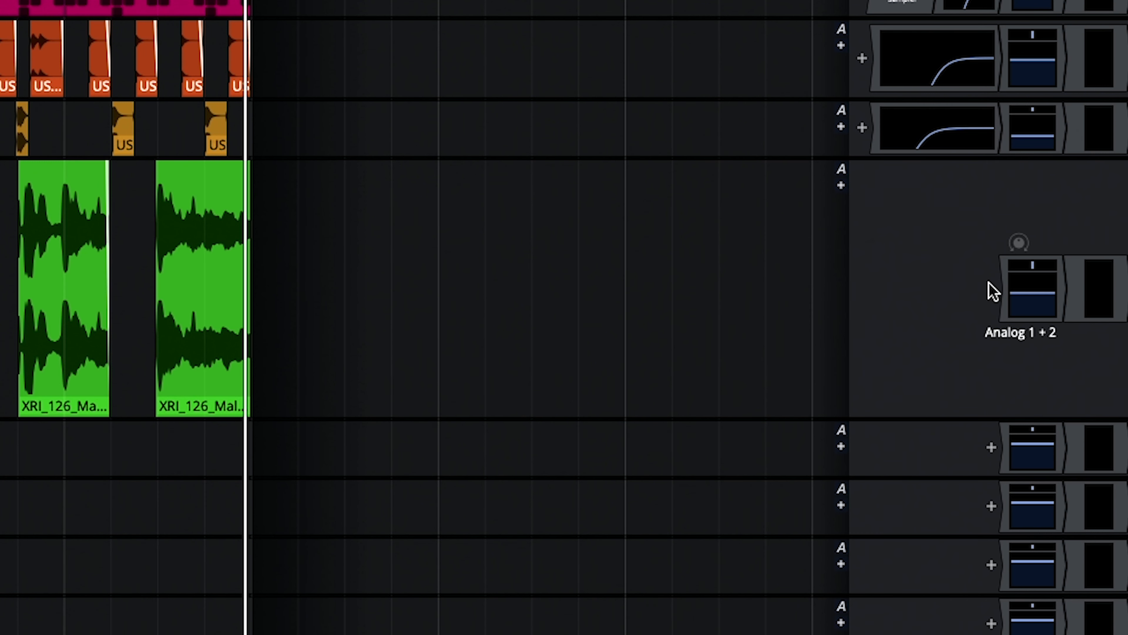
# - Insert the Waveform Delay effect on the vocal track, Track 5
pyautogui.click(991, 291)
pyautogui.click(737, 181)
pyautogui.click(737, 182)
pyautogui.click(738, 203)
pyautogui.click(840, 351)
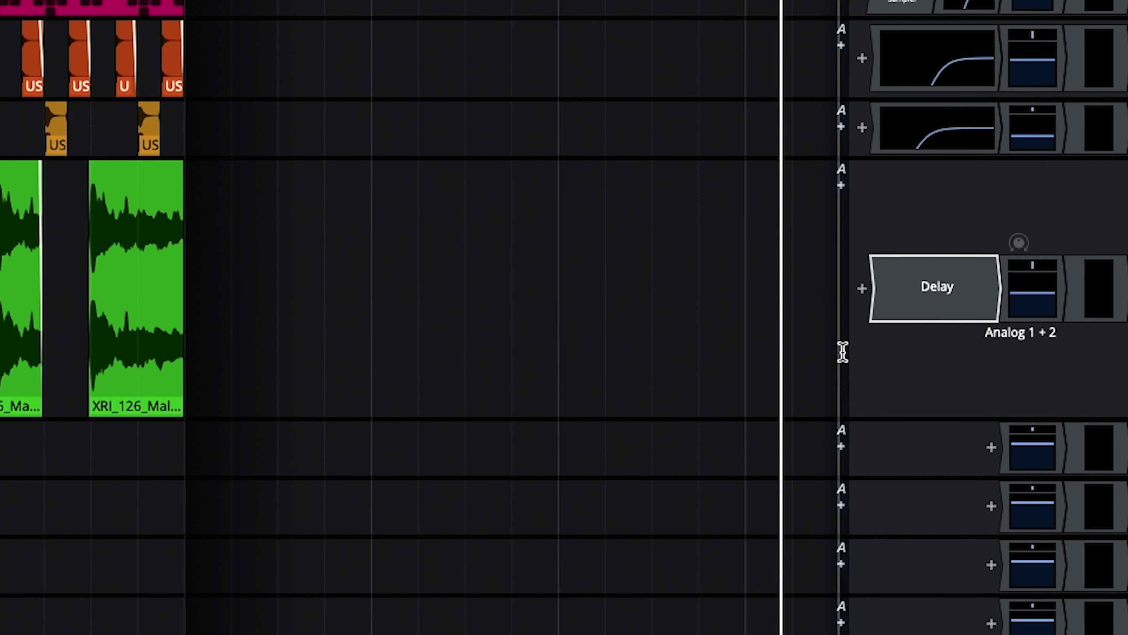
# - Reposition the Track 5 Delay window over the timeline, then set its mix to 33% and left delay time to 302 ms
pyautogui.click(187, 99)
pyautogui.moveTo(186, 86); pyautogui.dragTo(496, 130)
pyautogui.moveTo(459, 279); pyautogui.dragTo(440, 245)
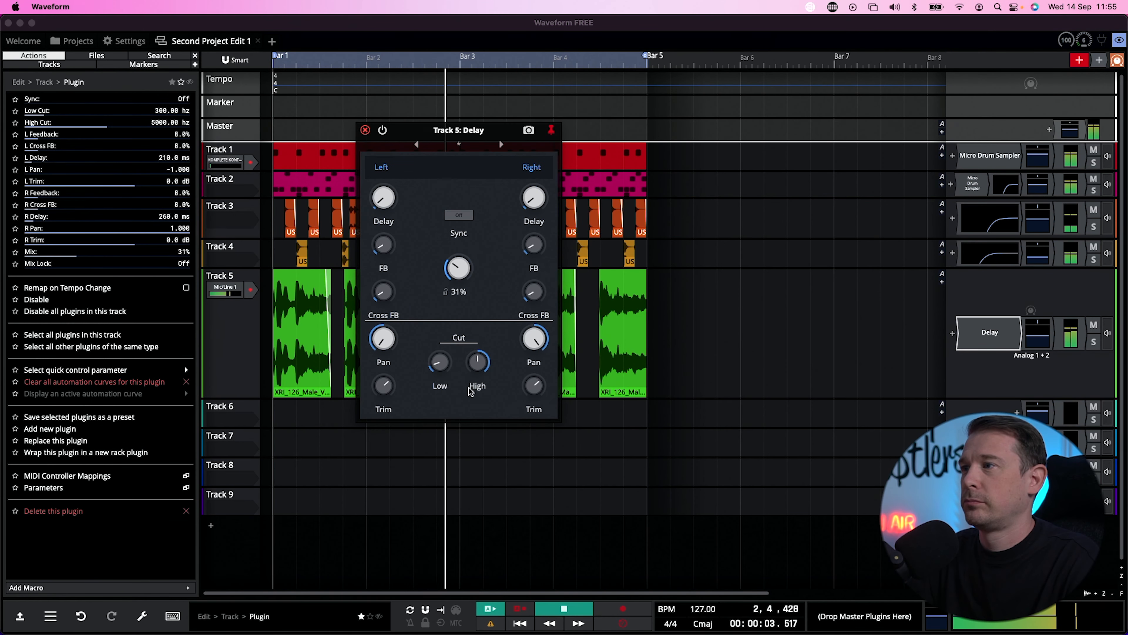
pyautogui.moveTo(384, 200); pyautogui.dragTo(420, 186)
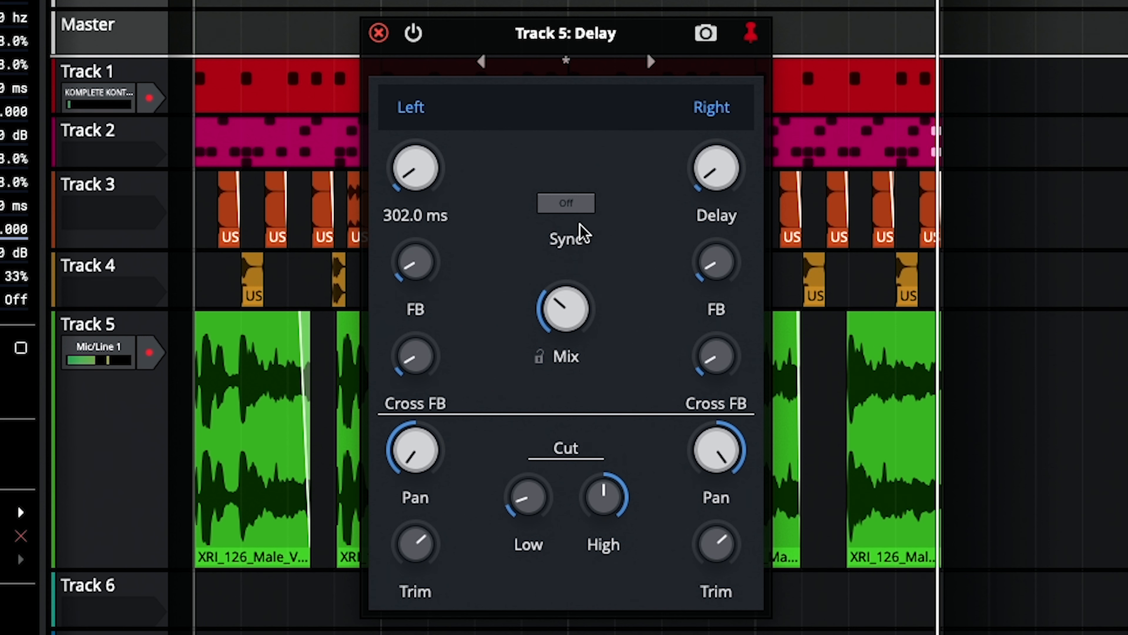
# - Turn on tempo sync for the Track 5 Delay and set its left delay time to 1/4d
pyautogui.click(575, 207)
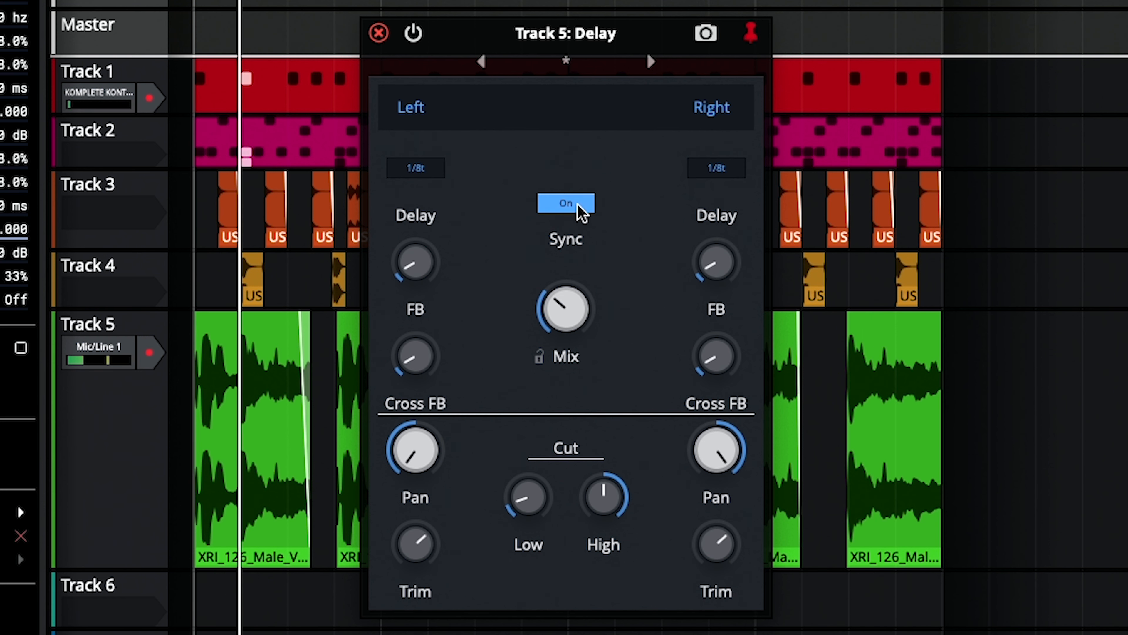
pyautogui.click(422, 169)
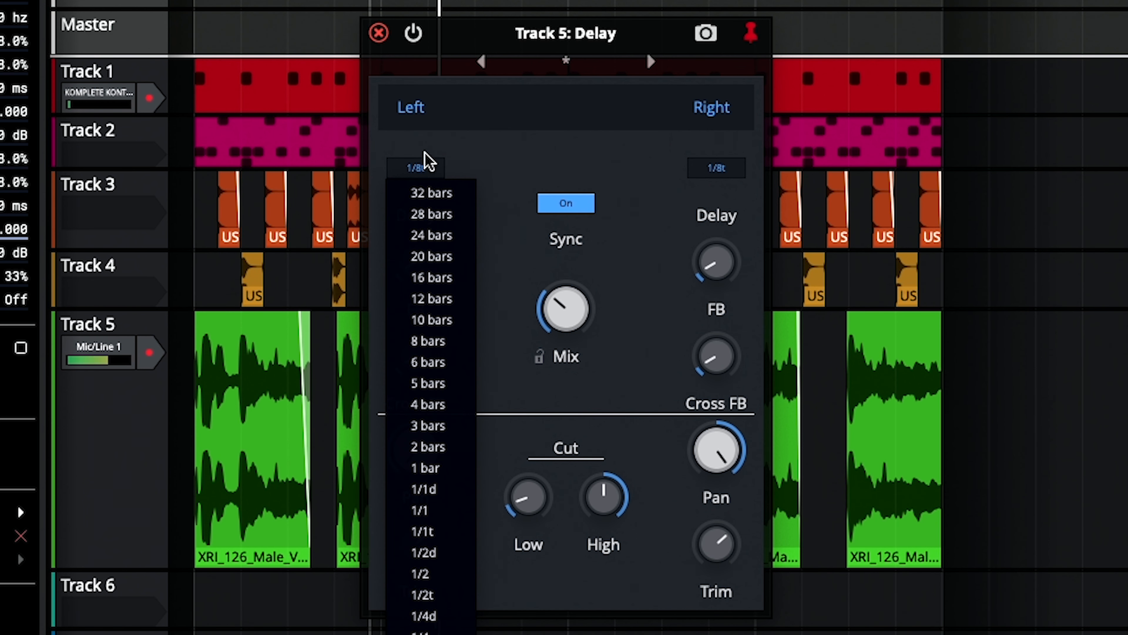
pyautogui.click(440, 616)
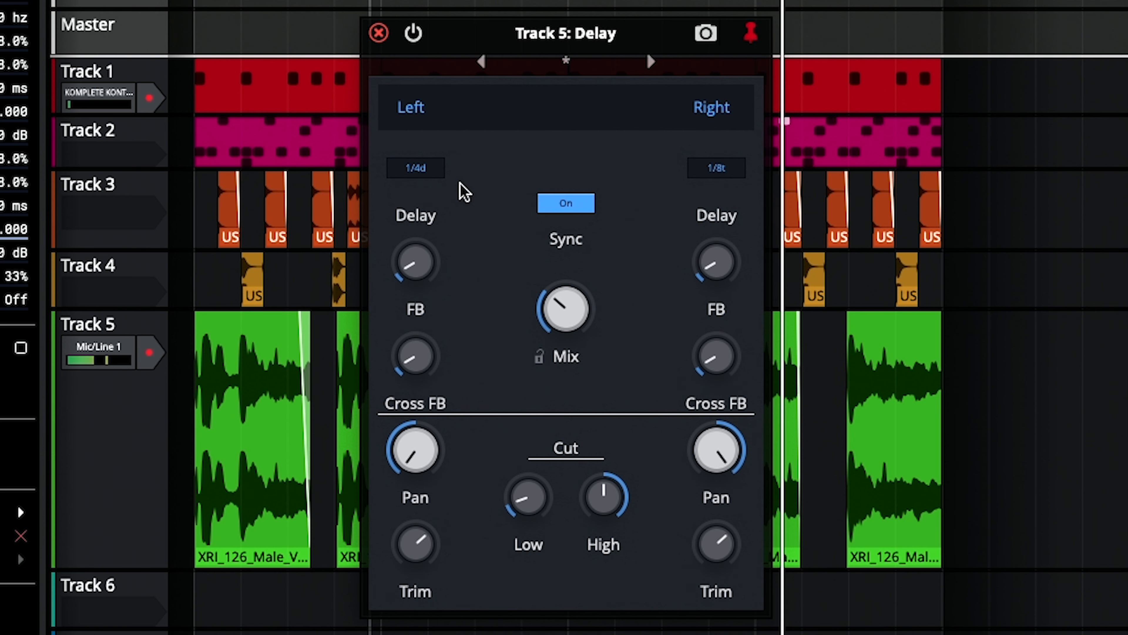
pyautogui.click(417, 174)
pyautogui.click(574, 187)
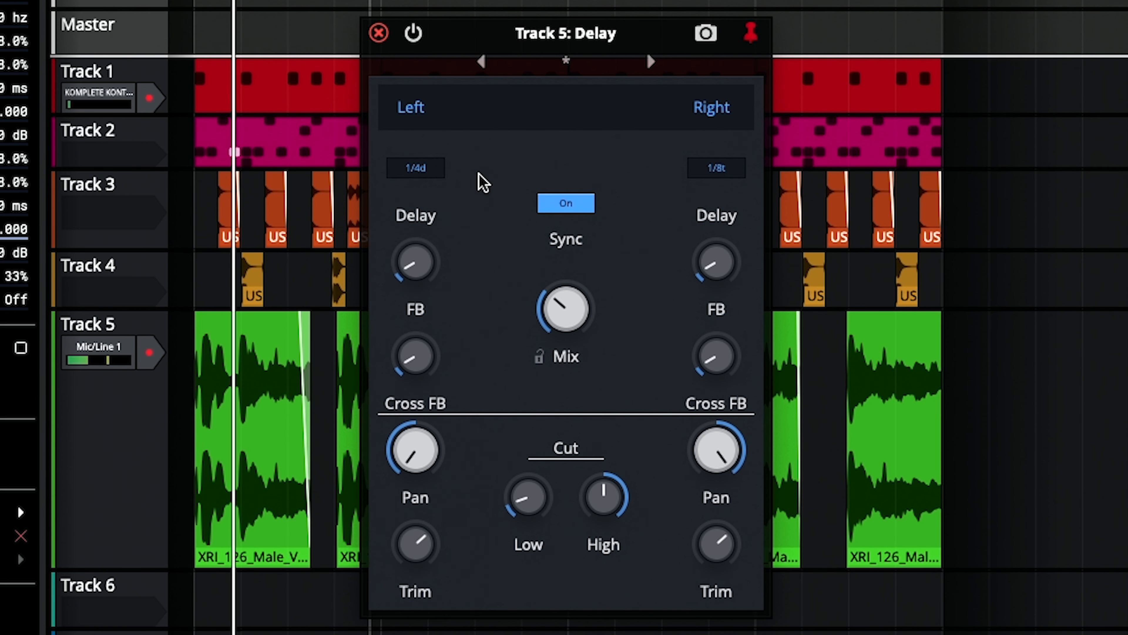
# - Set the right delay time of the Track 5 Delay to 1/4d and resume playback to hear it
pyautogui.click(717, 169)
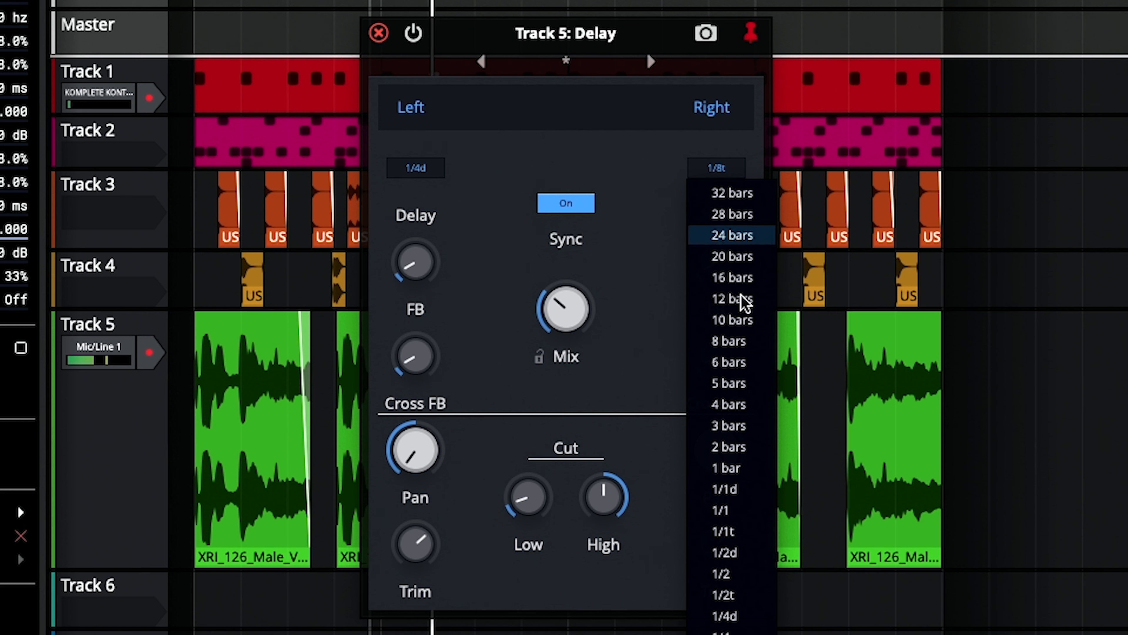
pyautogui.click(606, 181)
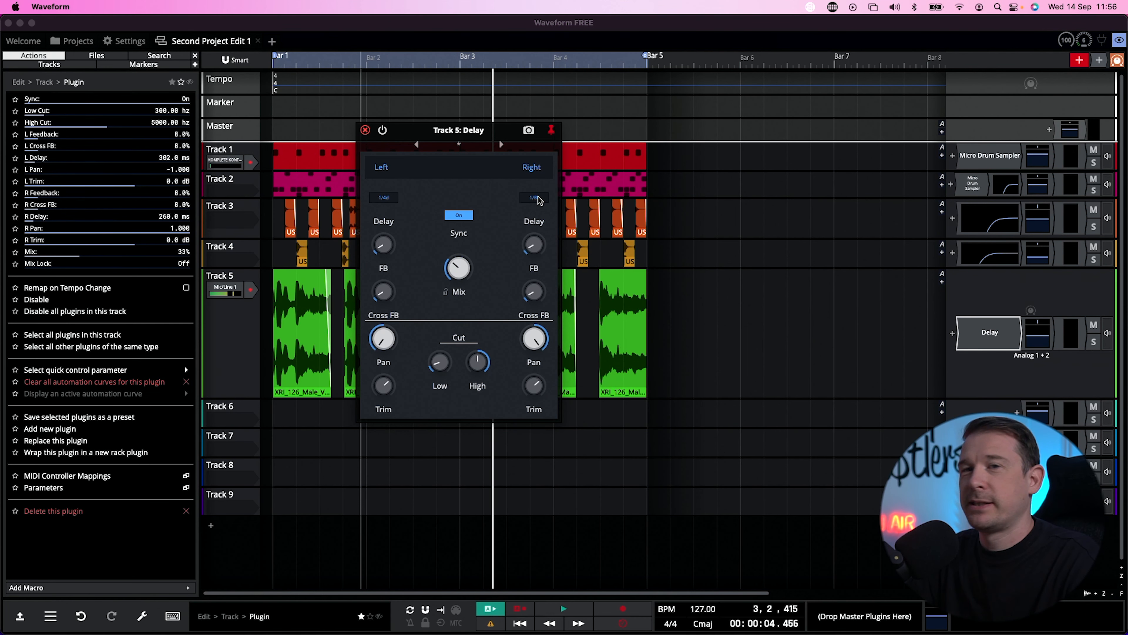
pyautogui.click(536, 198)
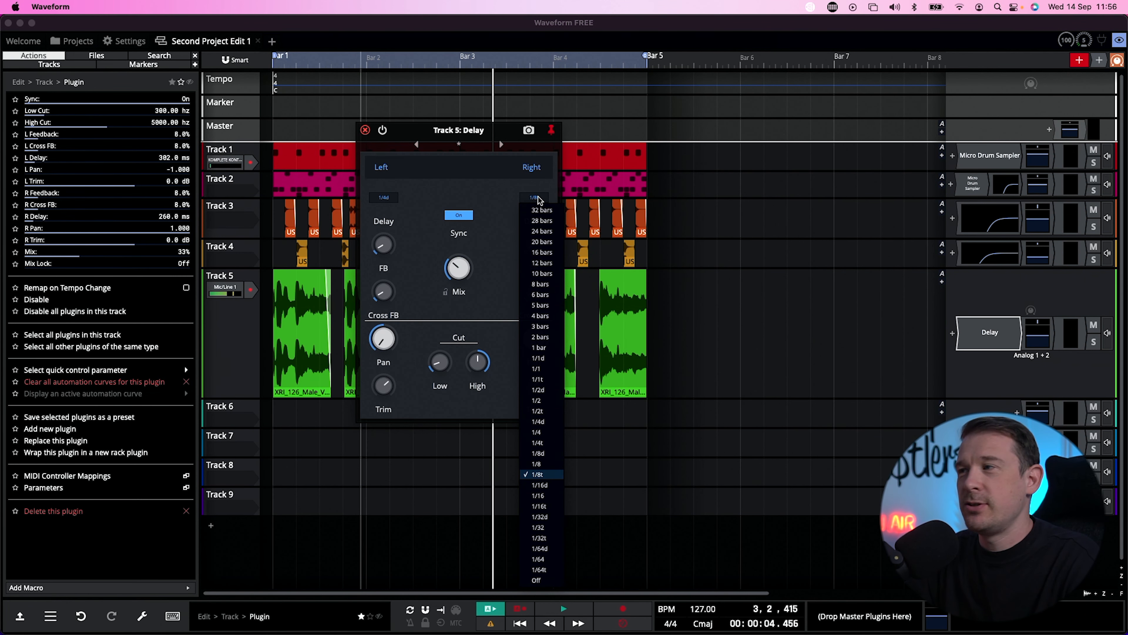
pyautogui.click(537, 432)
pyautogui.click(533, 198)
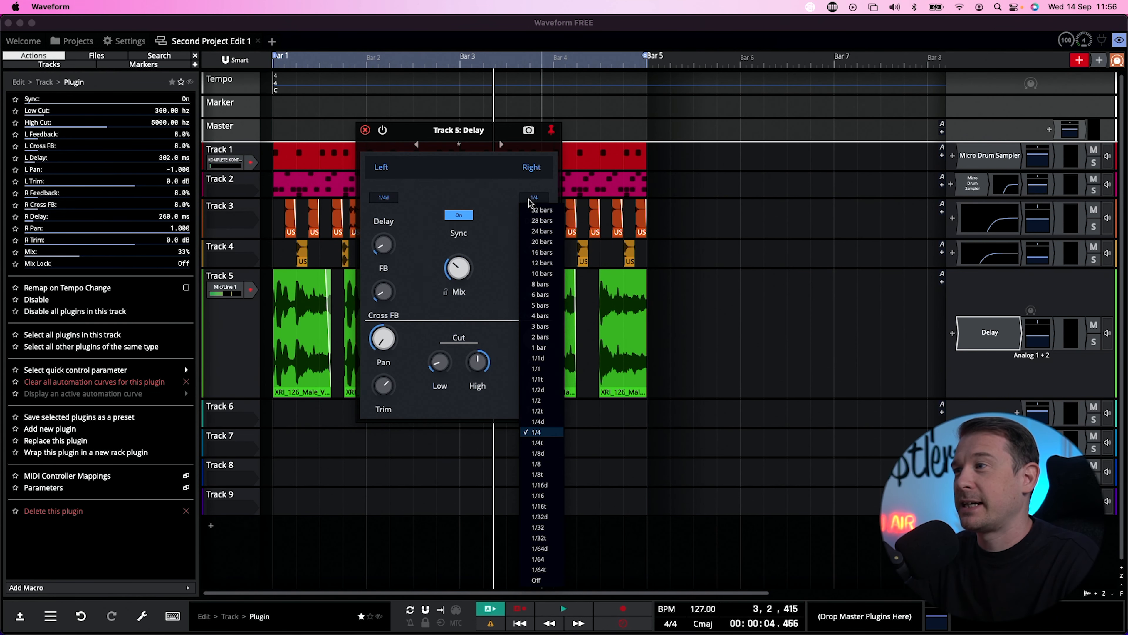
pyautogui.click(538, 423)
pyautogui.press('space')
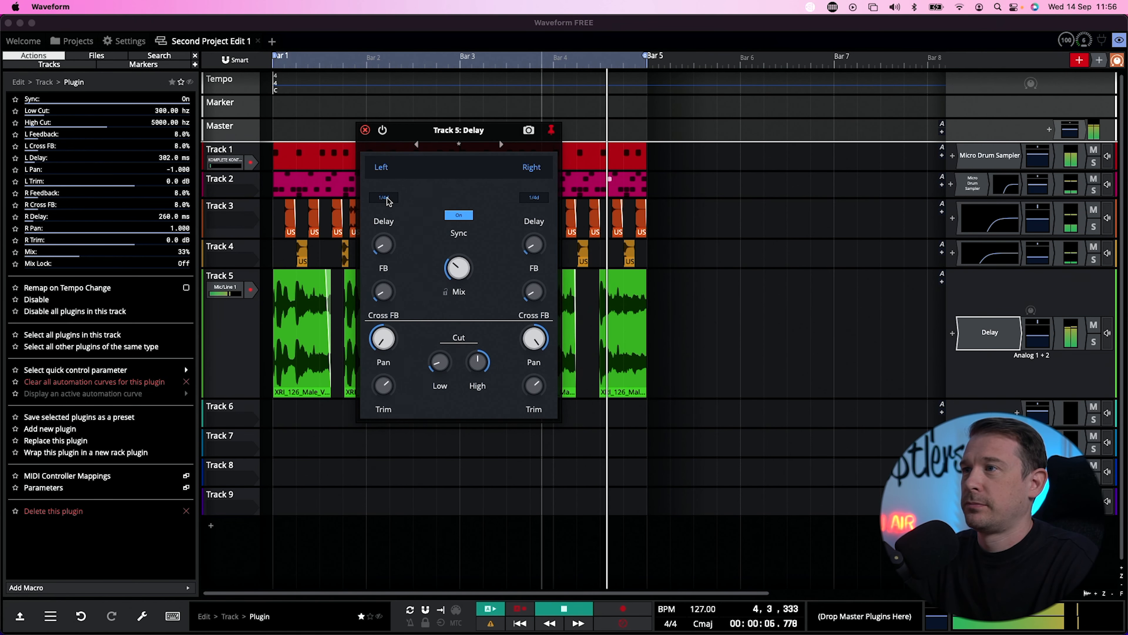
# - Set the Delay's mix to 5%, low cut to 2723.50 Hz, high cut to 5601.50 Hz and cross feedback to 6.0% left and 5.5% right
pyautogui.moveTo(458, 269); pyautogui.dragTo(459, 289)
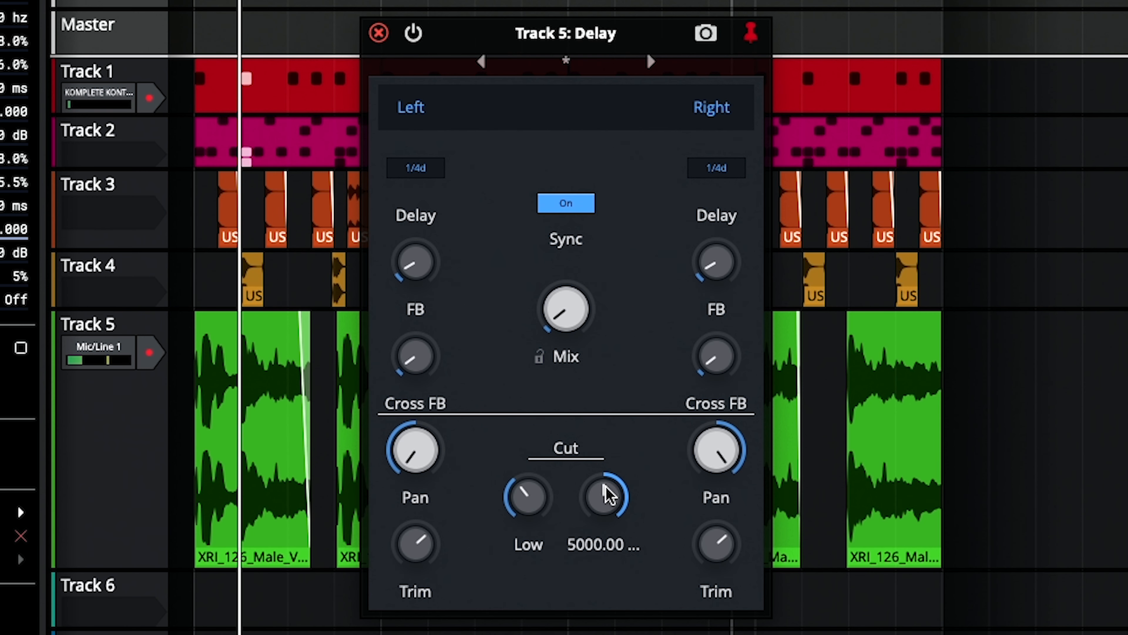
pyautogui.moveTo(478, 358); pyautogui.dragTo(478, 355)
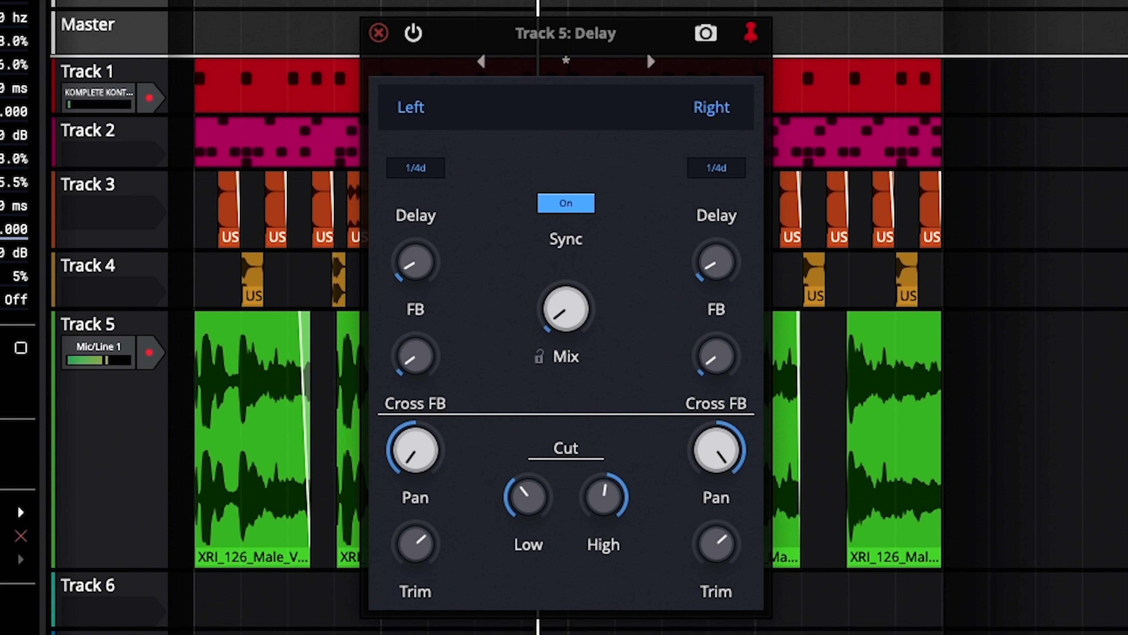
pyautogui.moveTo(559, 305); pyautogui.dragTo(564, 303)
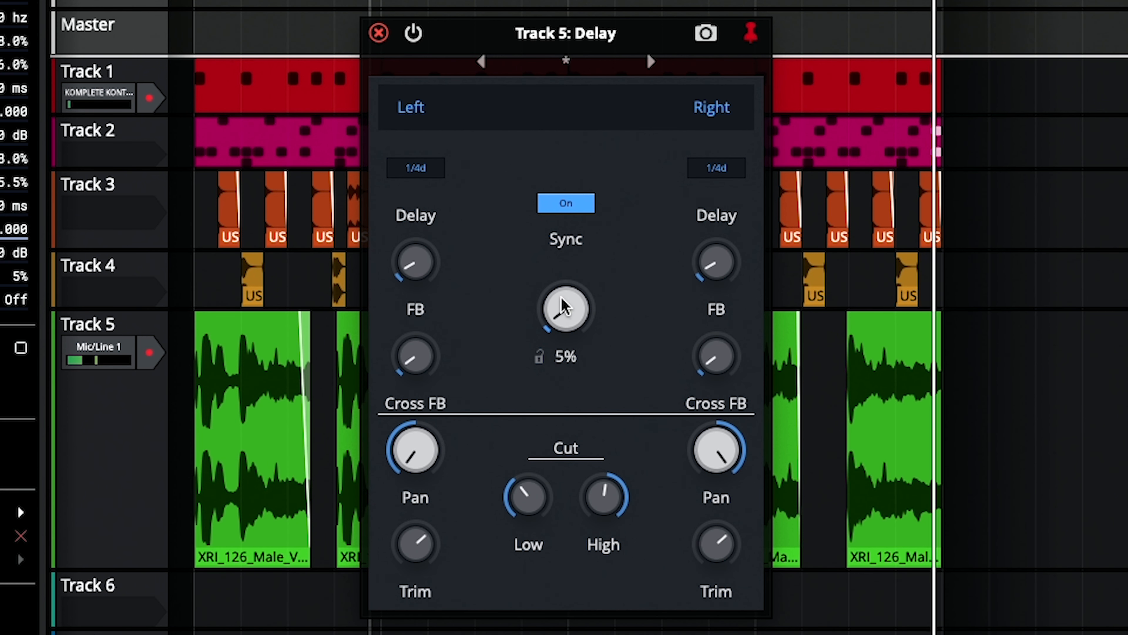
pyautogui.click(379, 33)
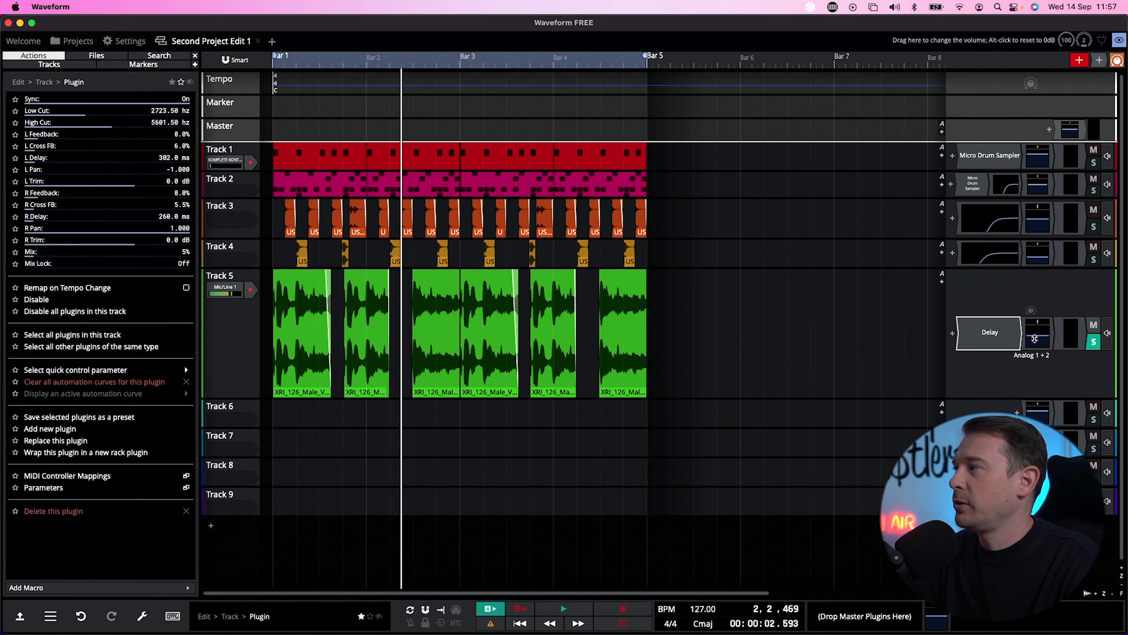
# - Add the Natural Reverb effect to Track 5 and place it after the Delay in the plugin chain
pyautogui.click(953, 337)
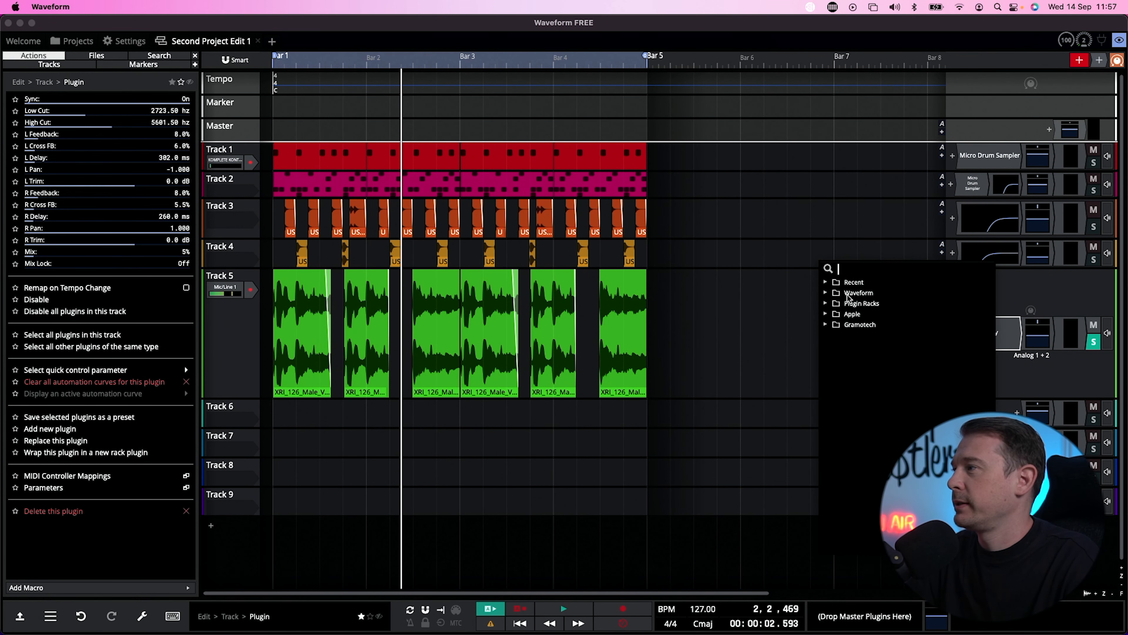
pyautogui.click(837, 305)
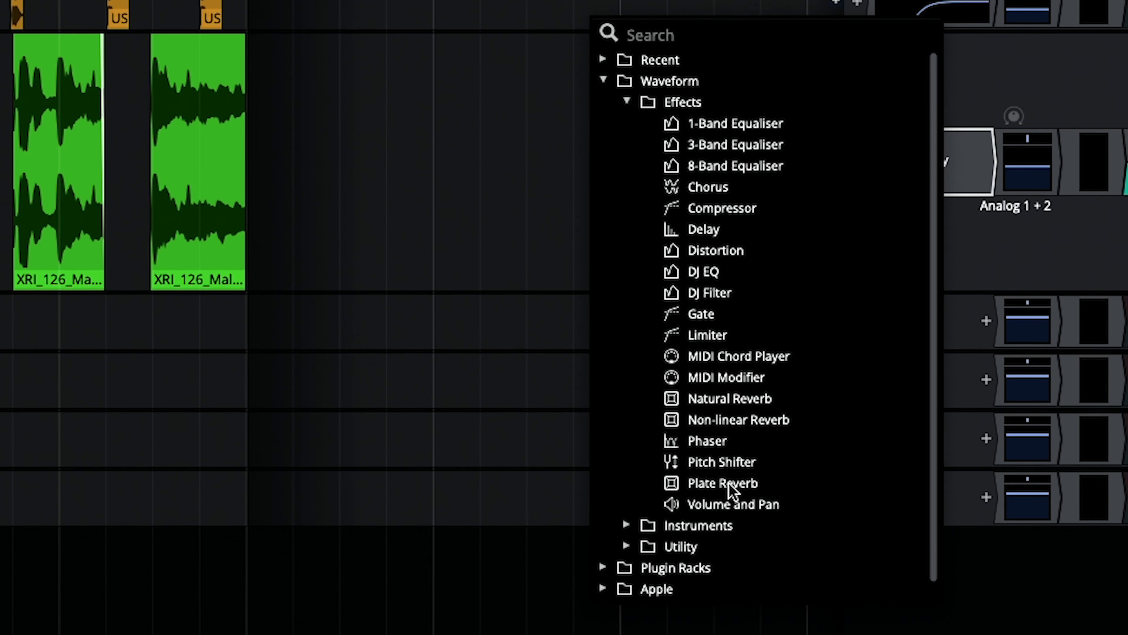
pyautogui.click(731, 394)
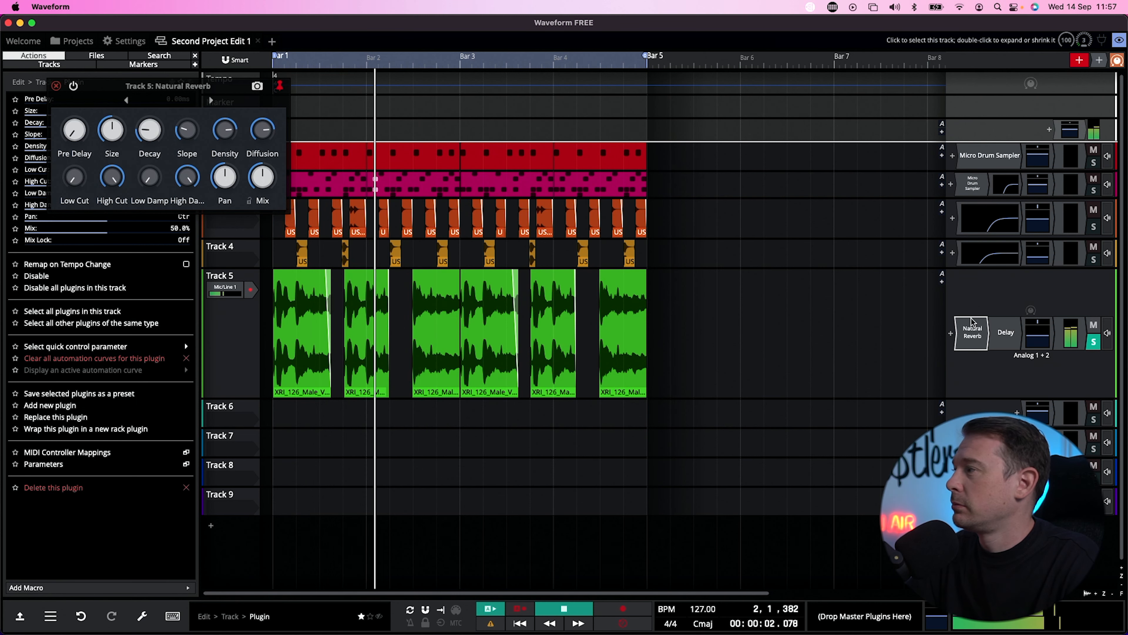
pyautogui.moveTo(972, 332); pyautogui.dragTo(1003, 336)
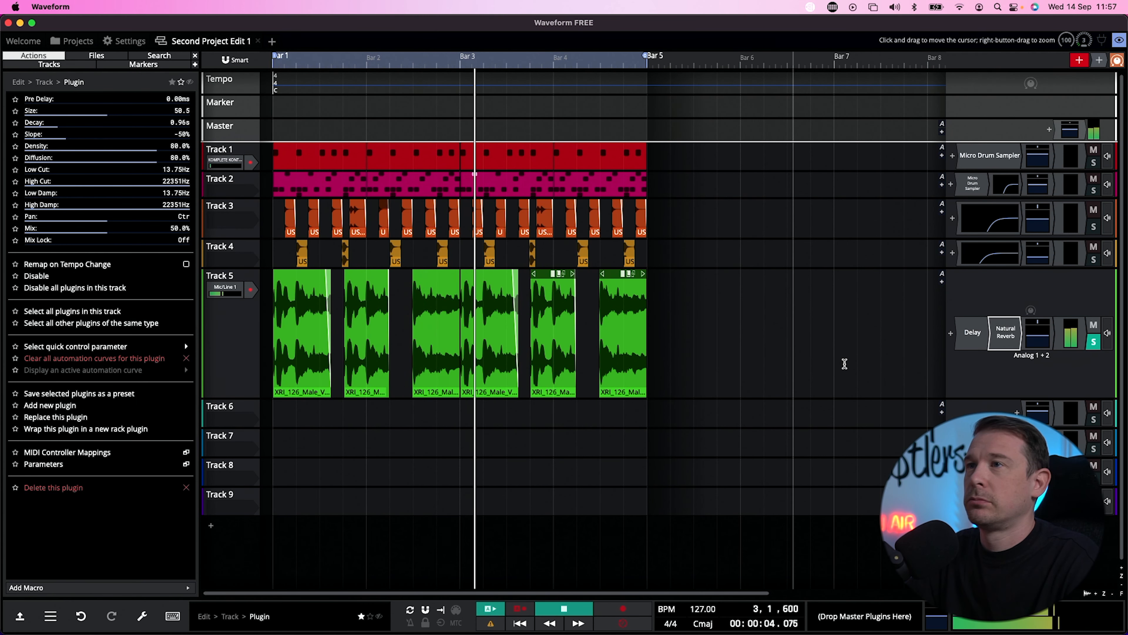
# - Open the Track 5 Natural Reverb, then increase its size, set its decay to about 2.44 s and lower its mix
pyautogui.doubleClick(1003, 335)
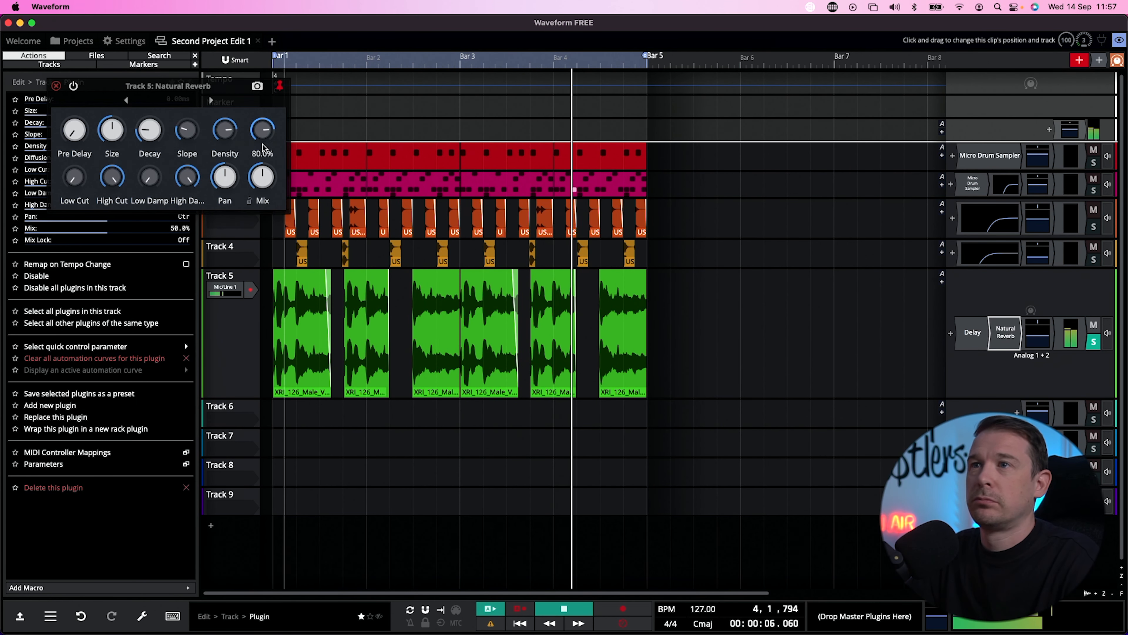
pyautogui.moveTo(114, 127)
pyautogui.mouseDown()
pyautogui.moveTo(112, 116)
pyautogui.moveTo(121, 133)
pyautogui.mouseUp()
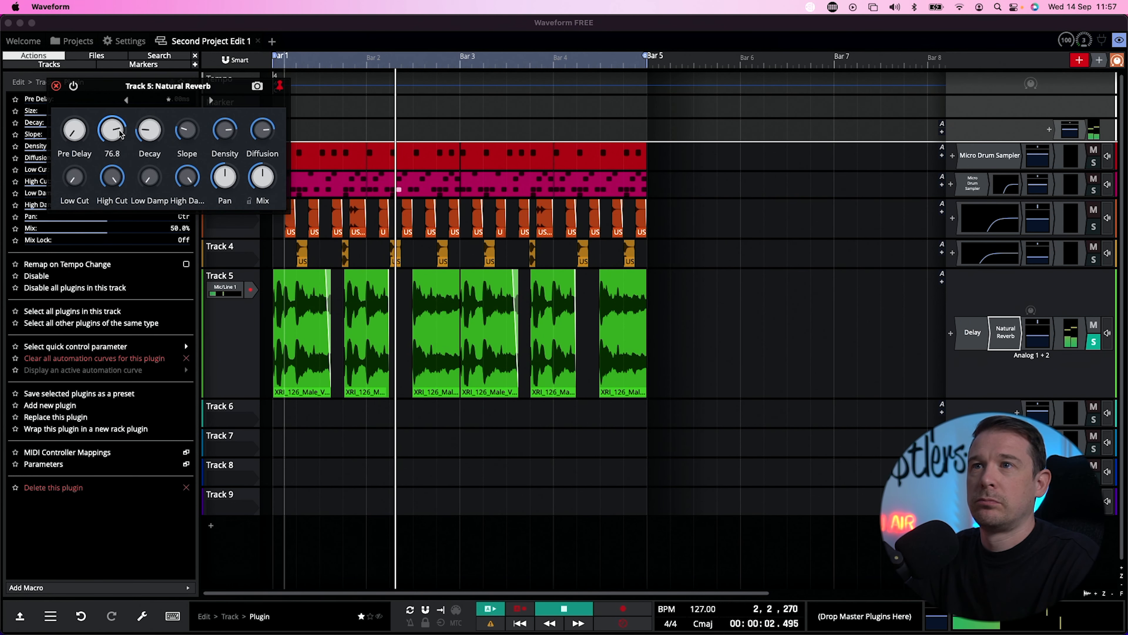
pyautogui.moveTo(262, 177); pyautogui.dragTo(266, 212)
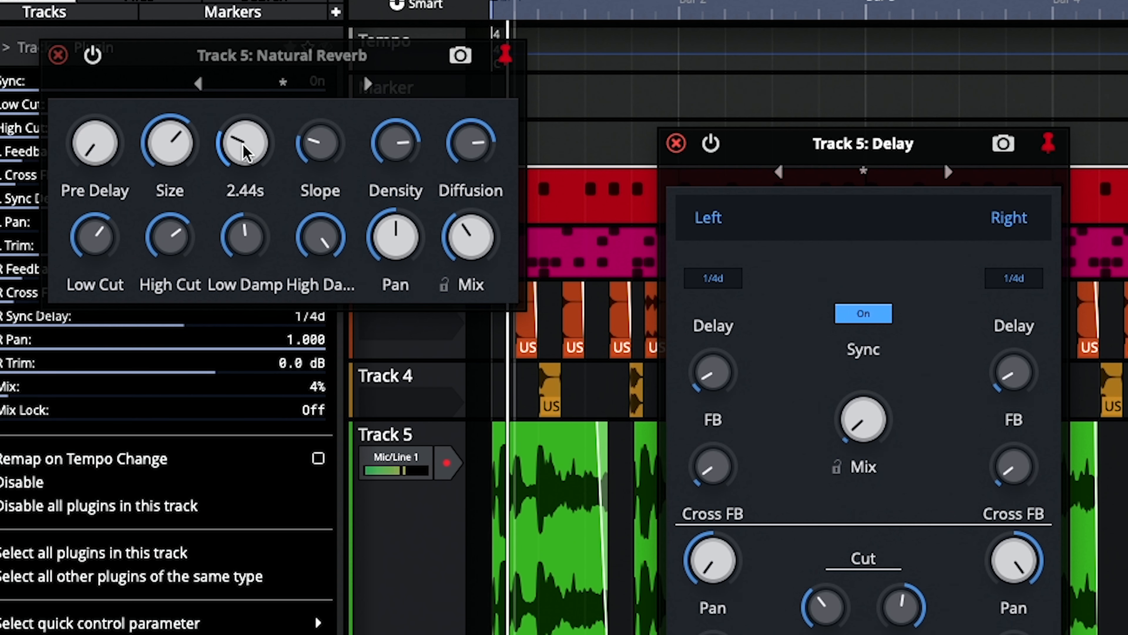
# - Shorten the Natural Reverb decay on Track 5 to about 1.20 s and close the reverb window
pyautogui.moveTo(242, 144); pyautogui.dragTo(248, 159)
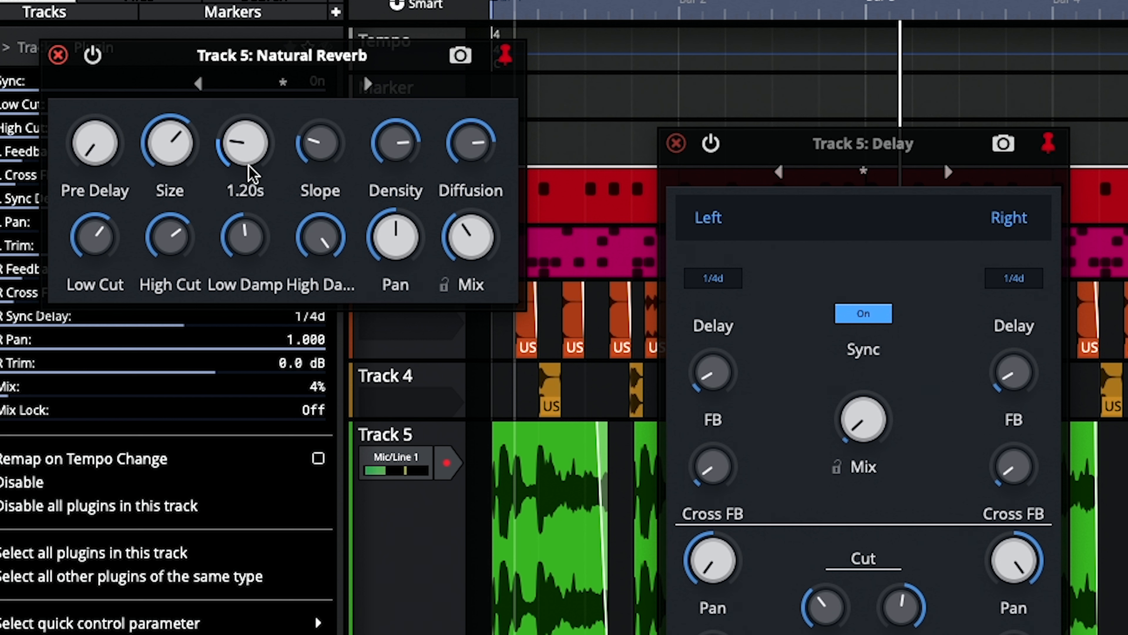
pyautogui.moveTo(247, 151); pyautogui.dragTo(247, 145)
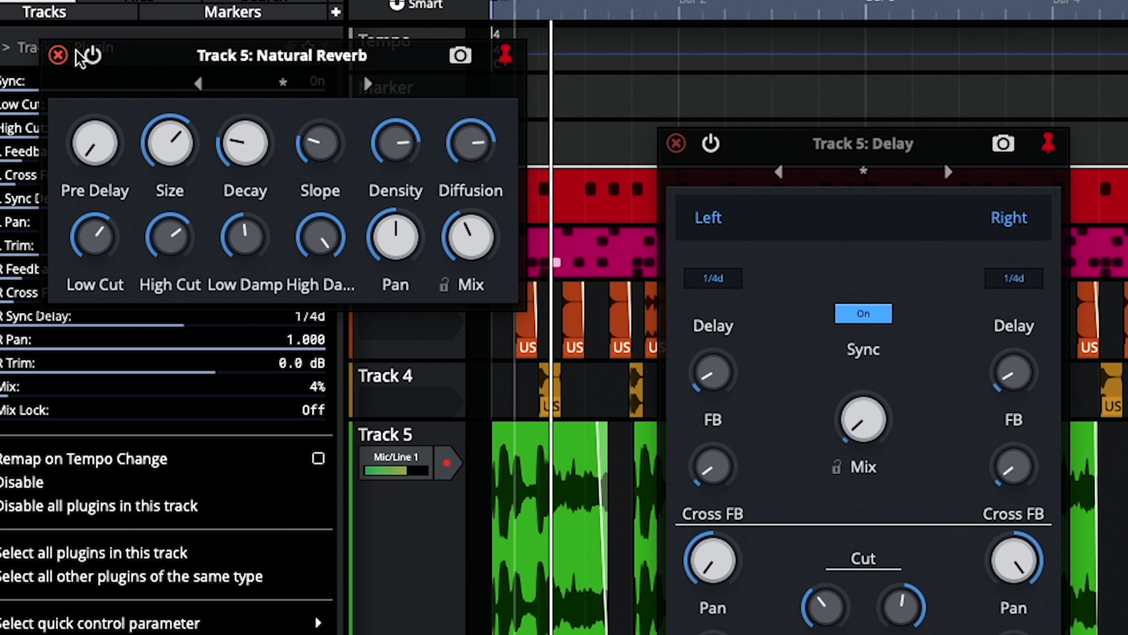
pyautogui.click(86, 55)
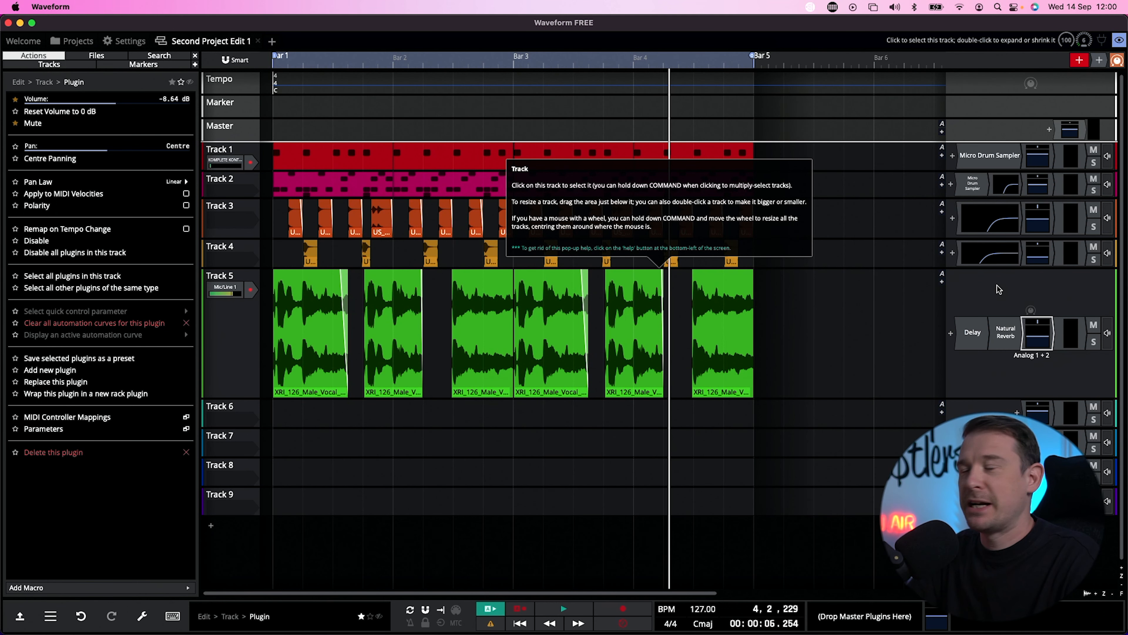
# - Add a Compressor from the Waveform effects to Track 5 and start playback
pyautogui.click(951, 334)
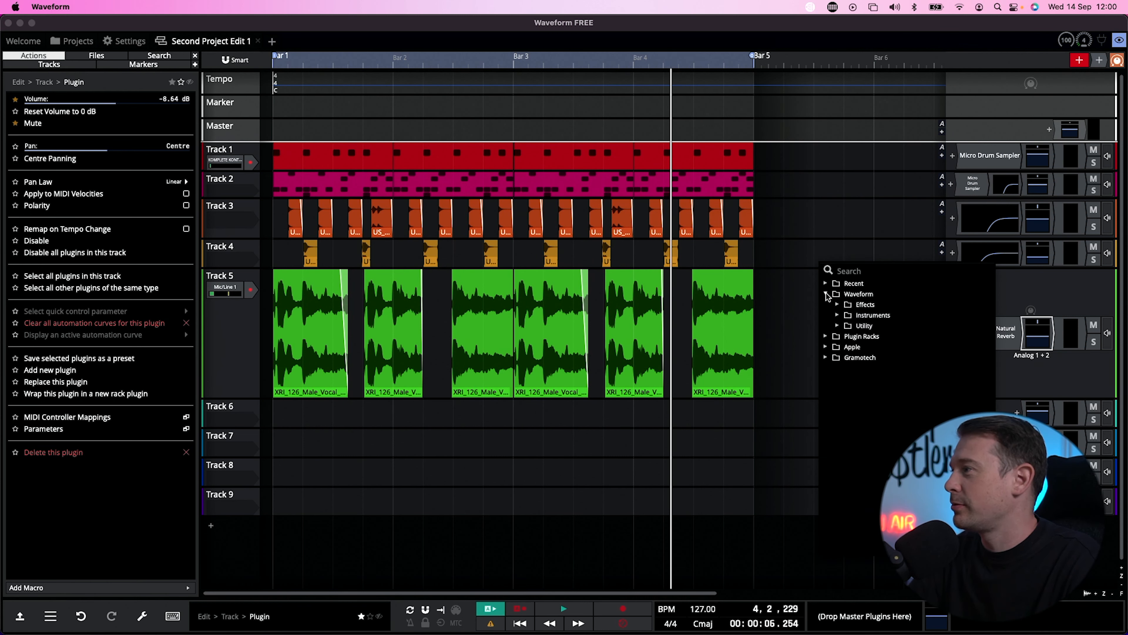
pyautogui.click(837, 315)
pyautogui.click(837, 315)
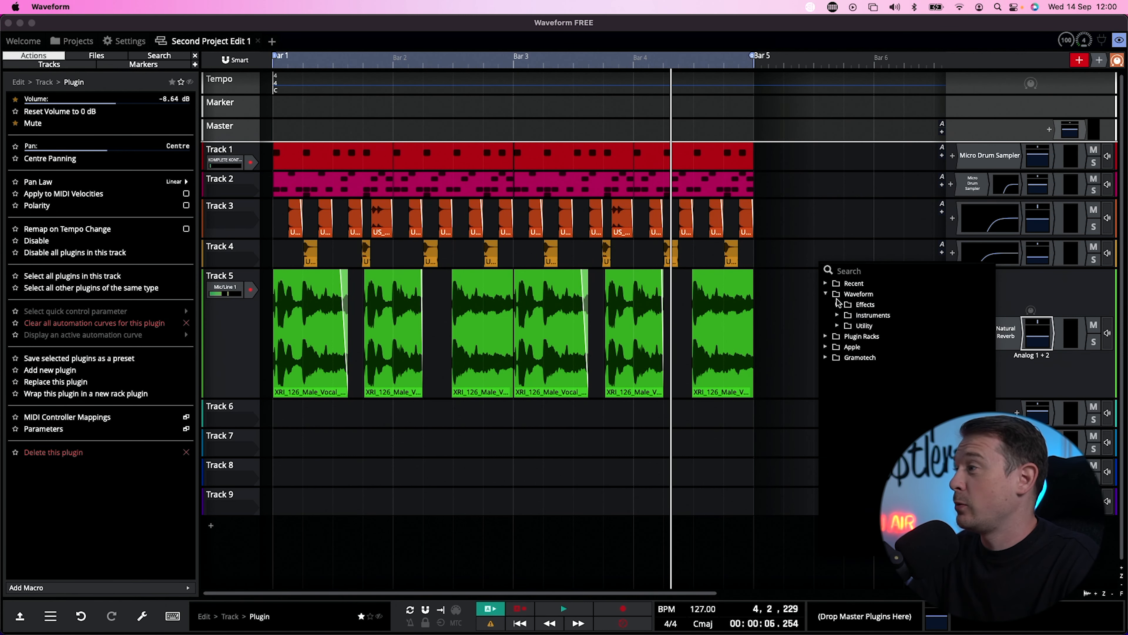
pyautogui.click(838, 304)
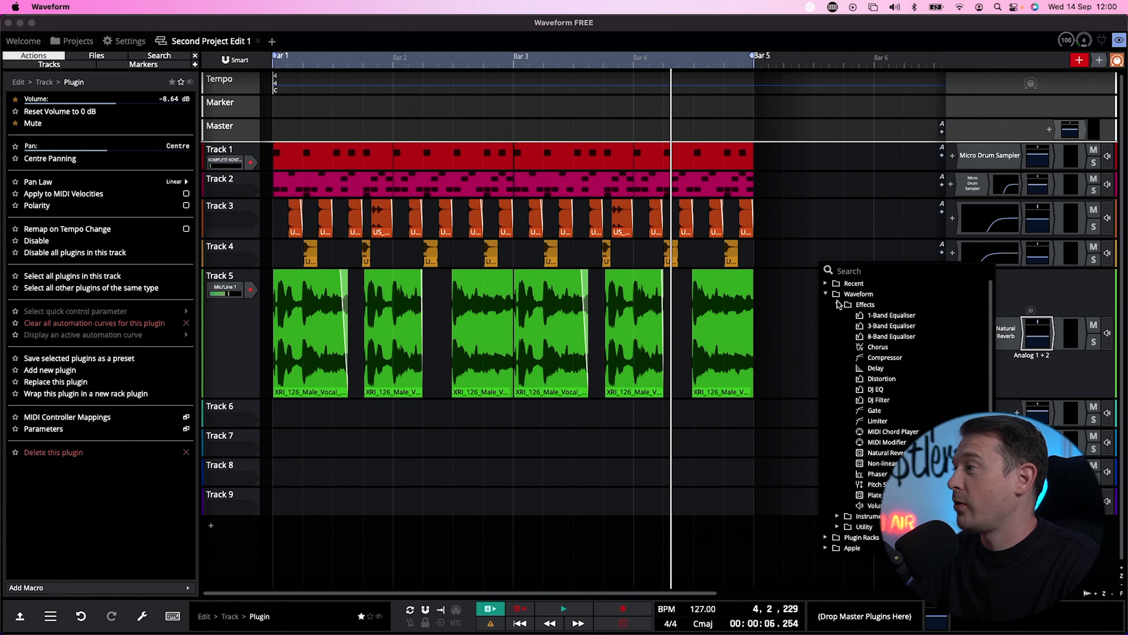
pyautogui.click(885, 359)
pyautogui.press('space')
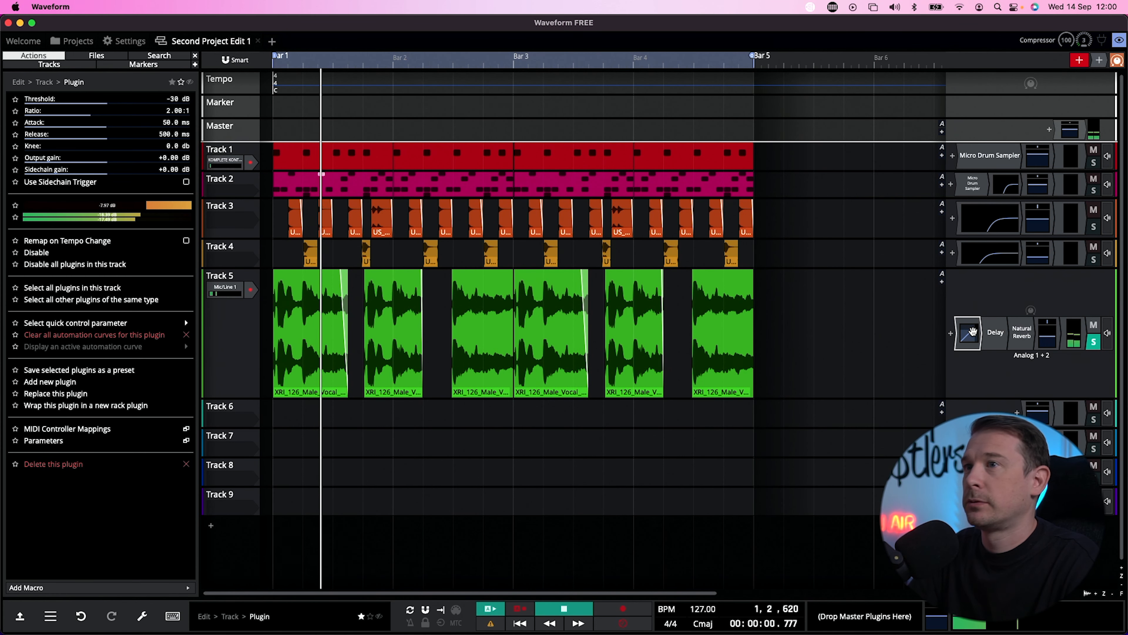
# - Move Track 5's Compressor directly after the Natural Reverb and open its settings in a window placed over the arrangement
pyautogui.doubleClick(967, 333)
pyautogui.moveTo(968, 333); pyautogui.dragTo(1036, 337)
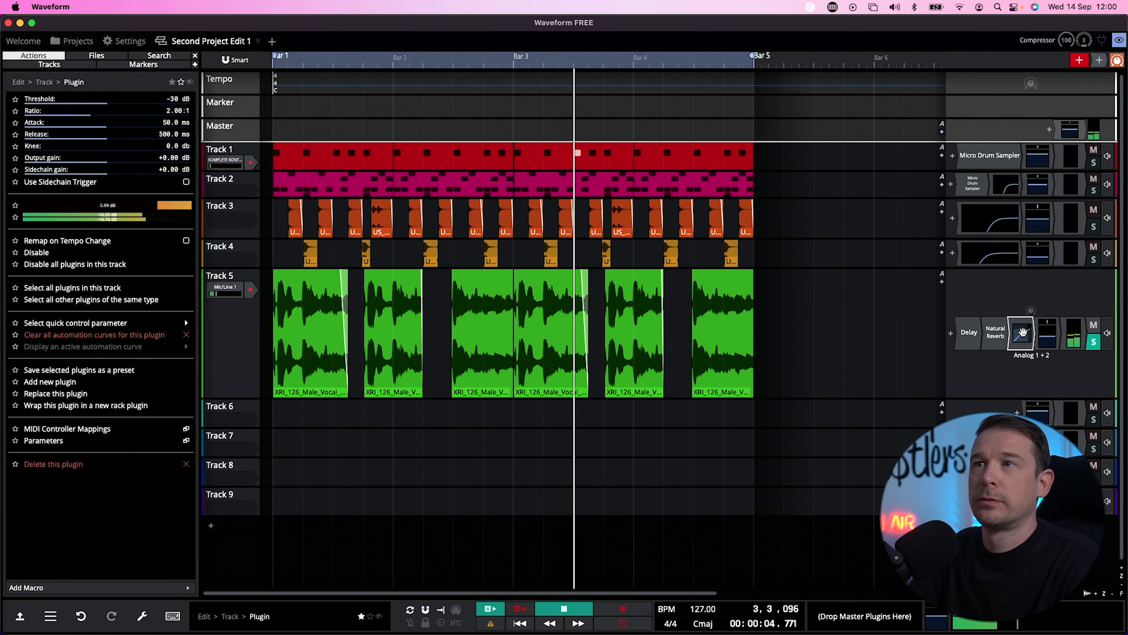
pyautogui.doubleClick(1021, 331)
pyautogui.moveTo(357, 90); pyautogui.dragTo(591, 140)
# - Enable the Compressor's sidechain trigger and choose Track 1 as the sidechain source
pyautogui.click(575, 179)
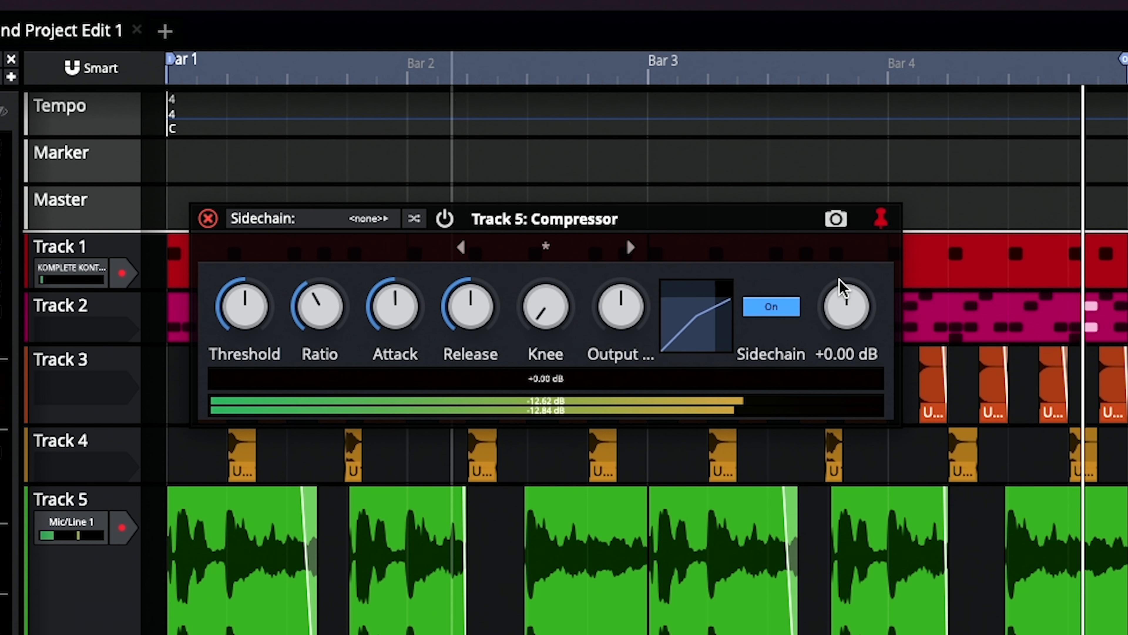
pyautogui.click(345, 219)
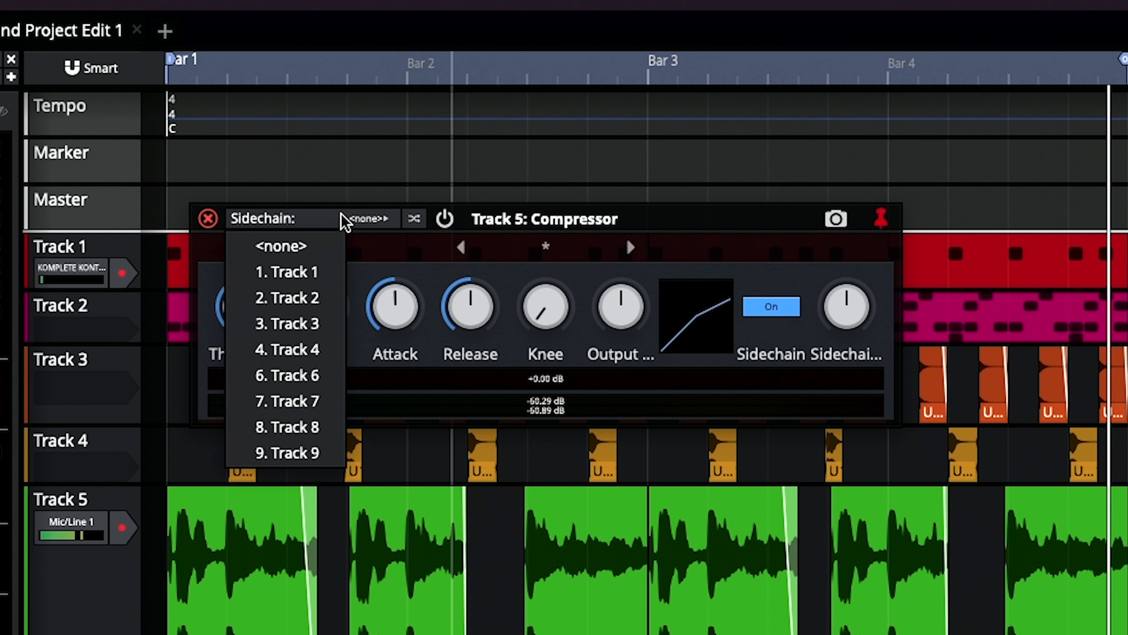
pyautogui.click(320, 272)
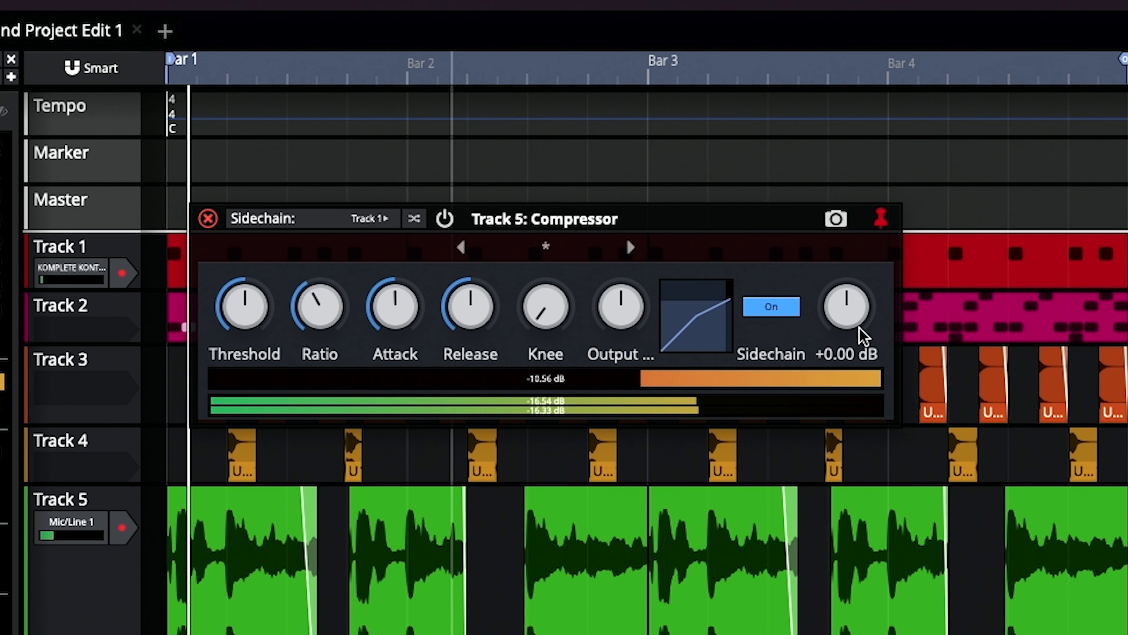
# - Tune the Compressor during playback: threshold about -11.5 dB, output gain about +2.09 dB and sidechain gain about -8.47 dB
pyautogui.moveTo(847, 307)
pyautogui.mouseDown()
pyautogui.moveTo(852, 181)
pyautogui.moveTo(848, 294)
pyautogui.mouseUp()
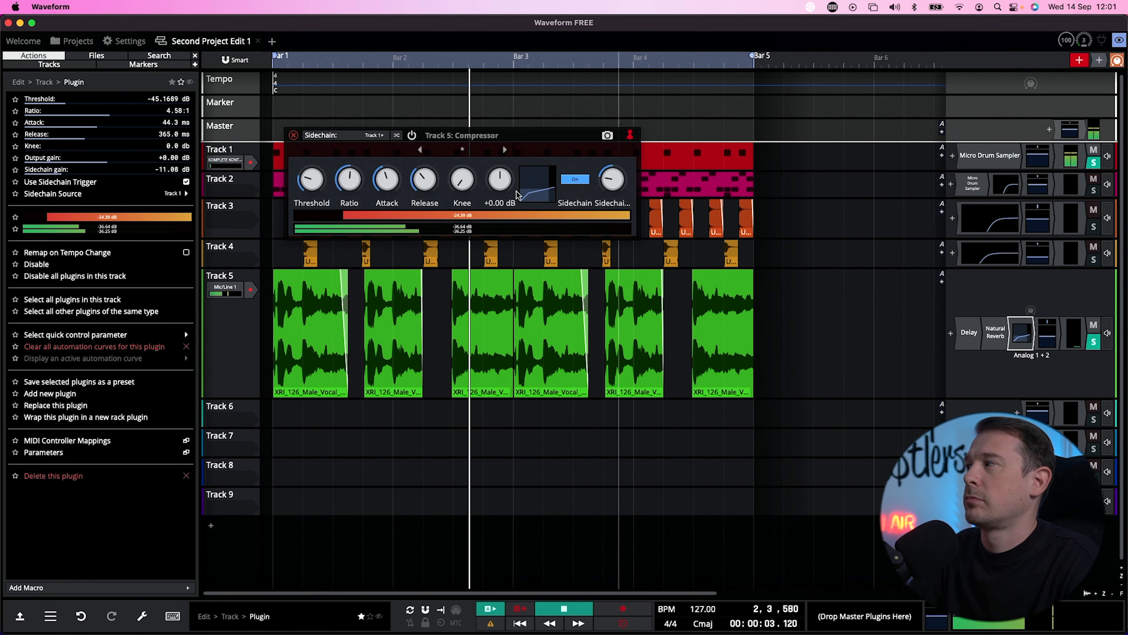
pyautogui.moveTo(500, 180); pyautogui.dragTo(499, 146)
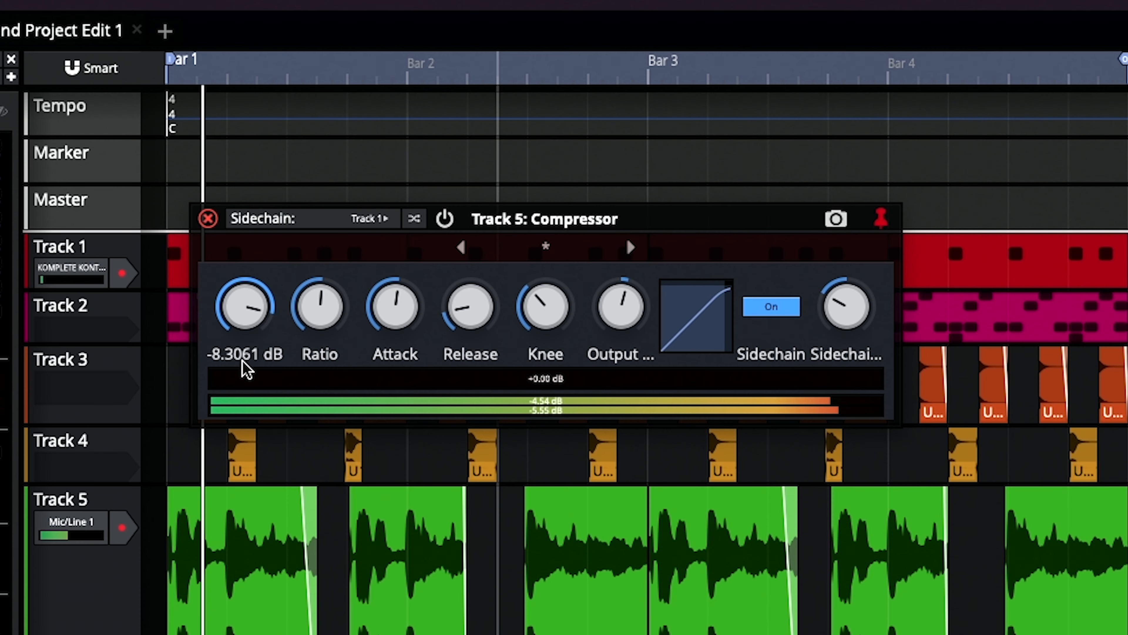
pyautogui.moveTo(310, 206); pyautogui.dragTo(310, 209)
pyautogui.moveTo(246, 375); pyautogui.dragTo(251, 385)
pyautogui.moveTo(248, 305); pyautogui.dragTo(251, 307)
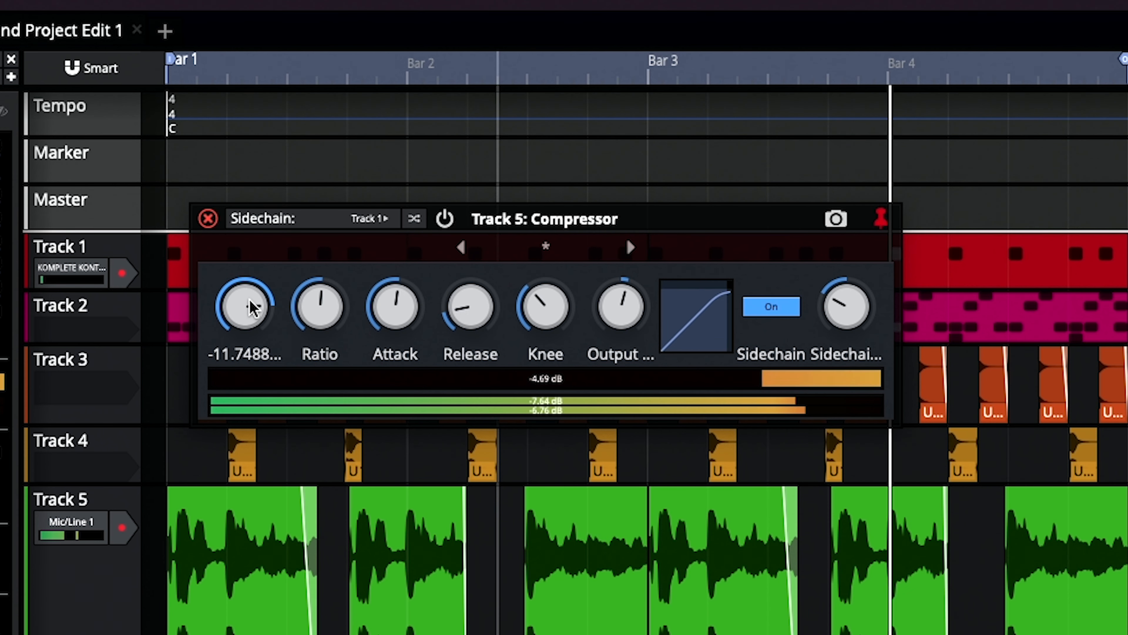
pyautogui.moveTo(250, 299); pyautogui.dragTo(251, 298)
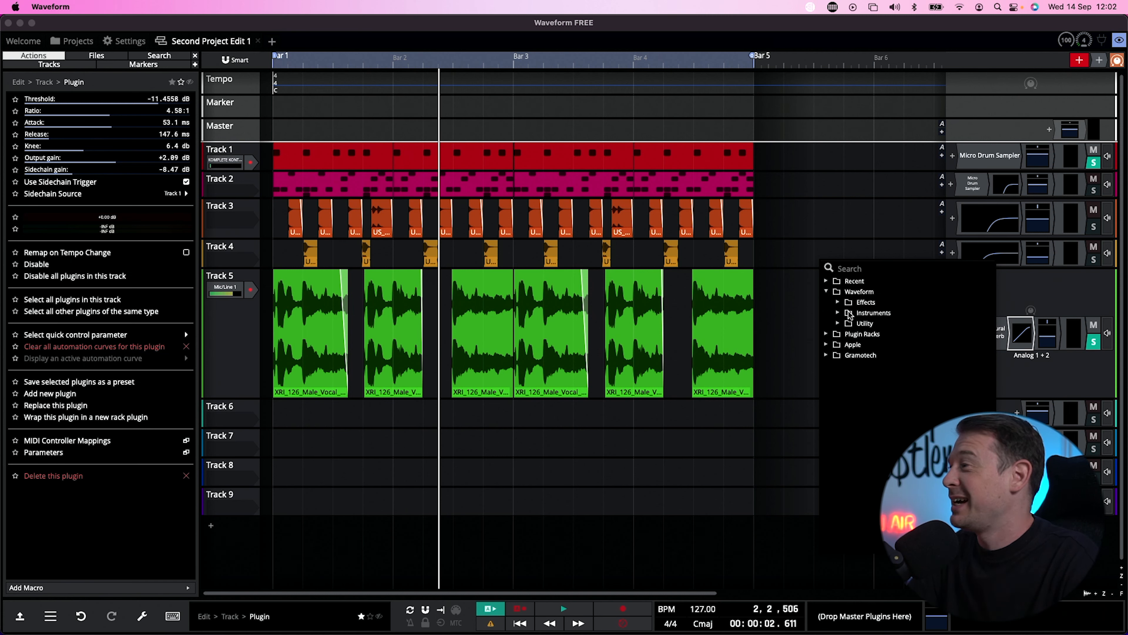
# - Add an 8-Band Equaliser from the Waveform effects at the start of Track 5's plugin chain
pyautogui.click(838, 303)
pyautogui.click(894, 335)
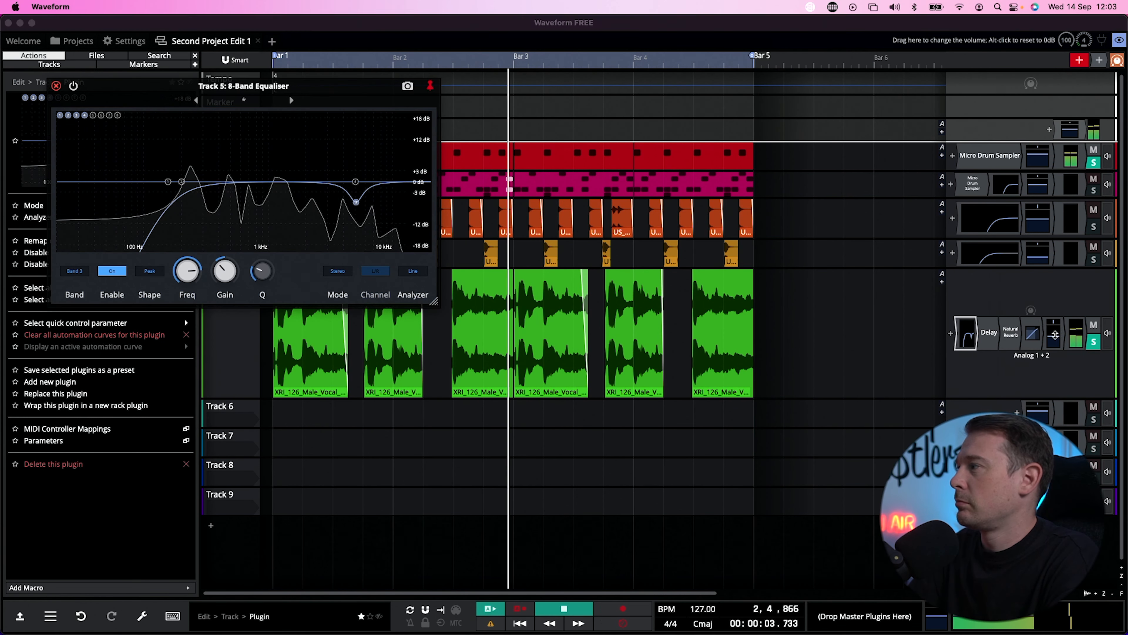
# - Set Track 5's volume to about -7.47 dB, close the equaliser window and select the equaliser in the chain
pyautogui.click(1054, 333)
pyautogui.moveTo(1053, 332); pyautogui.dragTo(1054, 330)
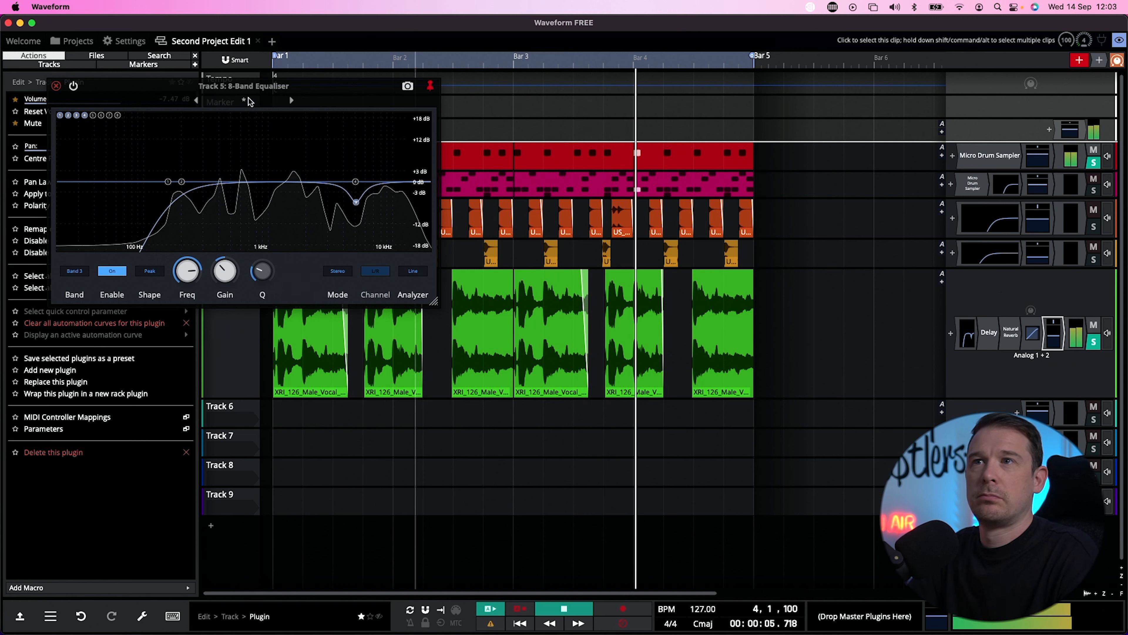
pyautogui.click(56, 85)
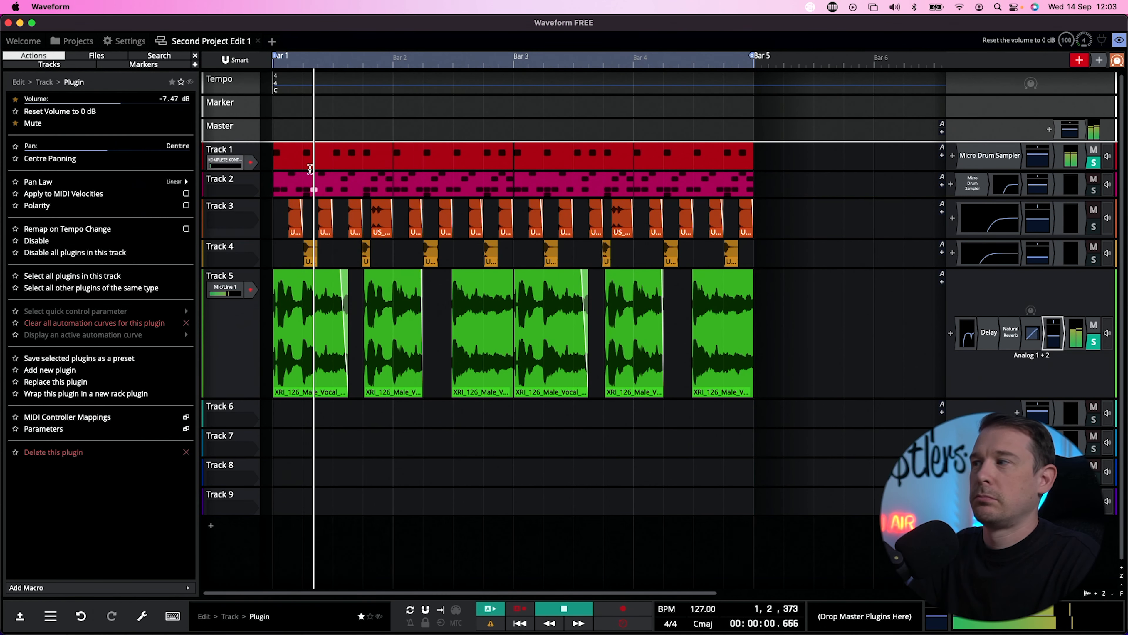
pyautogui.click(980, 294)
pyautogui.click(967, 340)
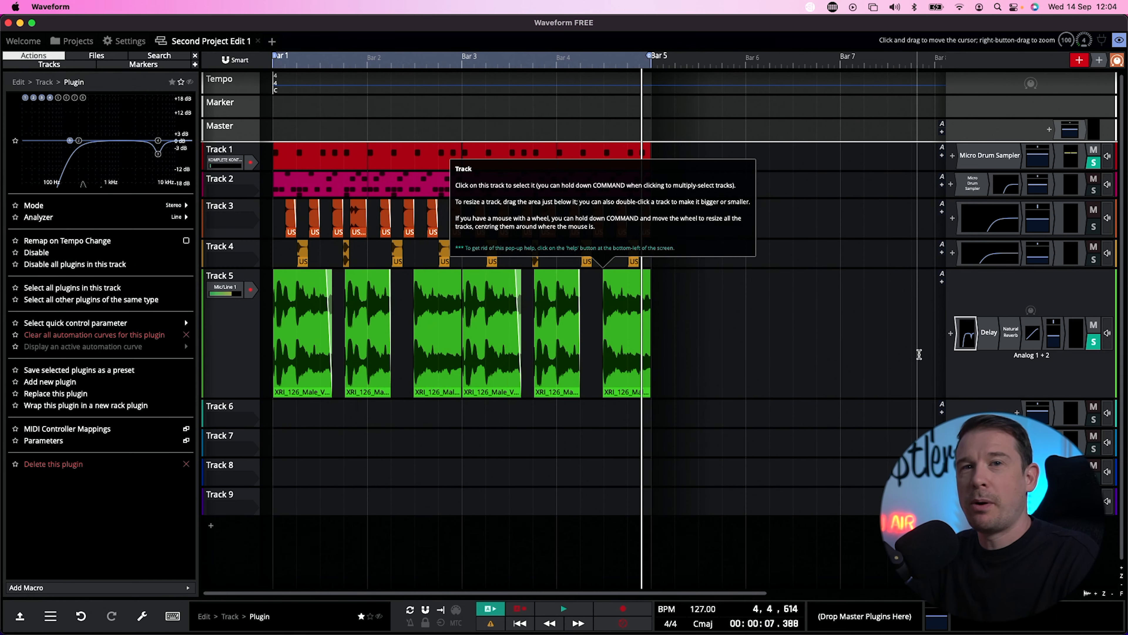
# - Add a DJ Filter to Track 5 and place it between the 8-Band Equaliser and the Delay
pyautogui.click(951, 336)
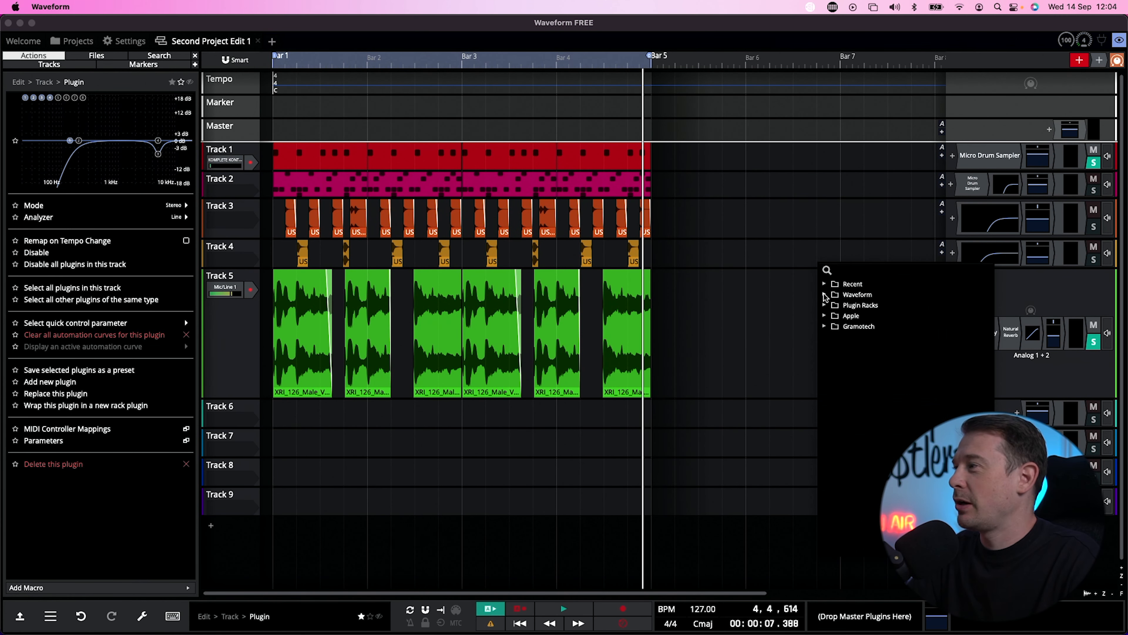
pyautogui.click(843, 306)
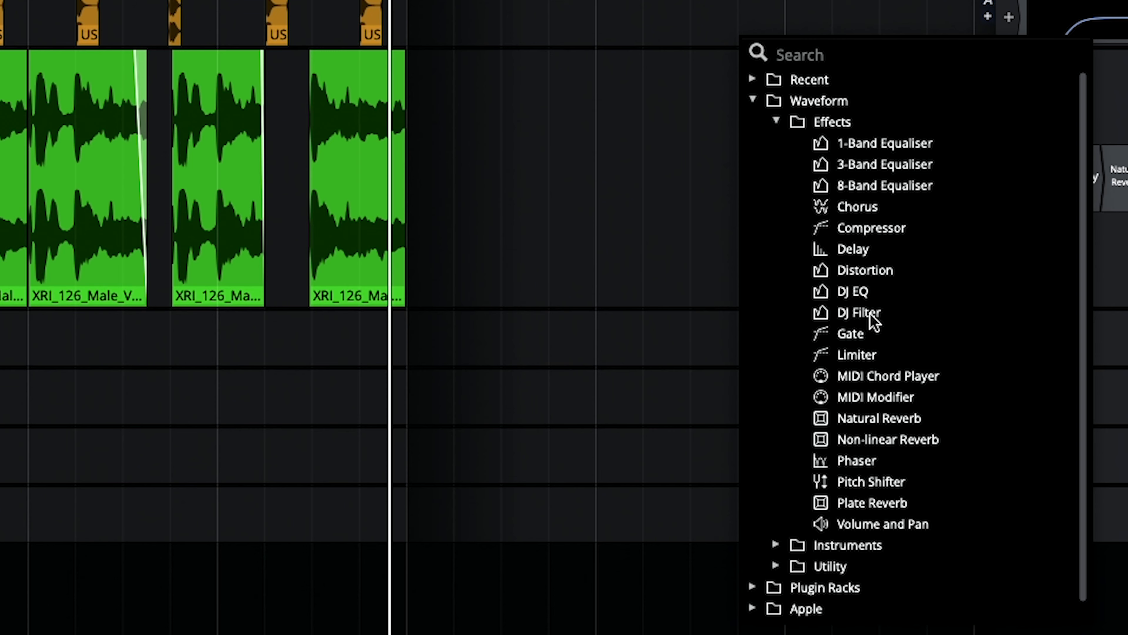
pyautogui.click(870, 314)
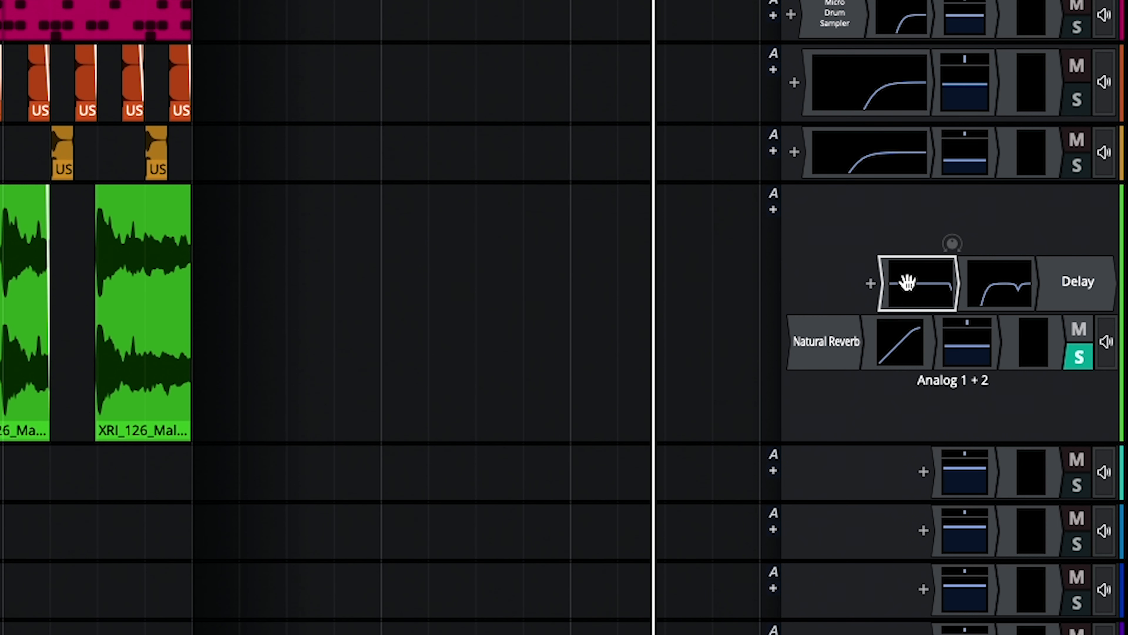
pyautogui.moveTo(920, 284); pyautogui.dragTo(1004, 281)
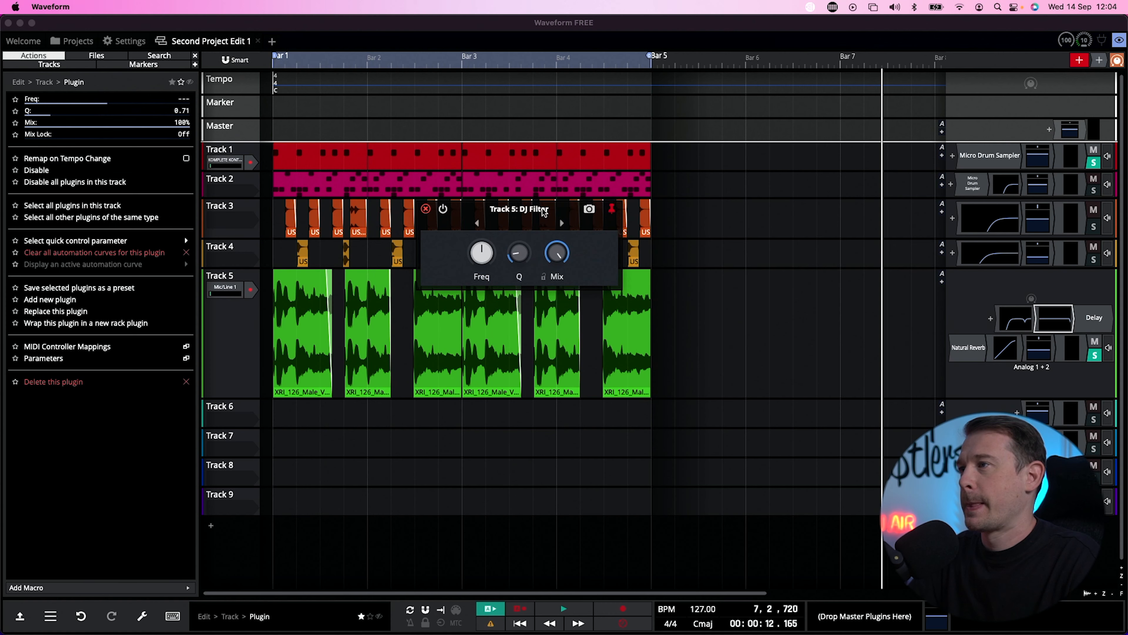
# - Set the DJ Filter's Q to about 1.49 during playback and sweep its frequency, resetting the frequency to neutral between sweeps
pyautogui.press('space')
pyautogui.moveTo(485, 254)
pyautogui.mouseDown()
pyautogui.moveTo(488, 278)
pyautogui.moveTo(516, 236)
pyautogui.moveTo(485, 272)
pyautogui.mouseUp()
pyautogui.moveTo(500, 364); pyautogui.dragTo(501, 386)
pyautogui.moveTo(559, 330); pyautogui.dragTo(561, 311)
pyautogui.moveTo(484, 326)
pyautogui.mouseDown()
pyautogui.moveTo(489, 207)
pyautogui.moveTo(489, 333)
pyautogui.mouseUp()
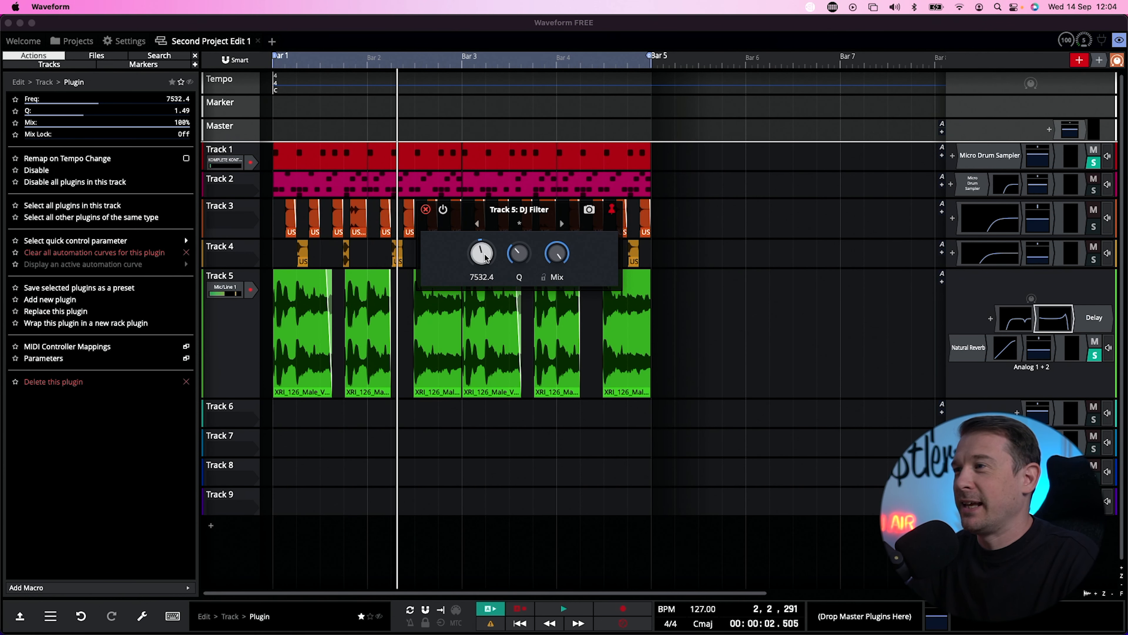
pyautogui.doubleClick(497, 320)
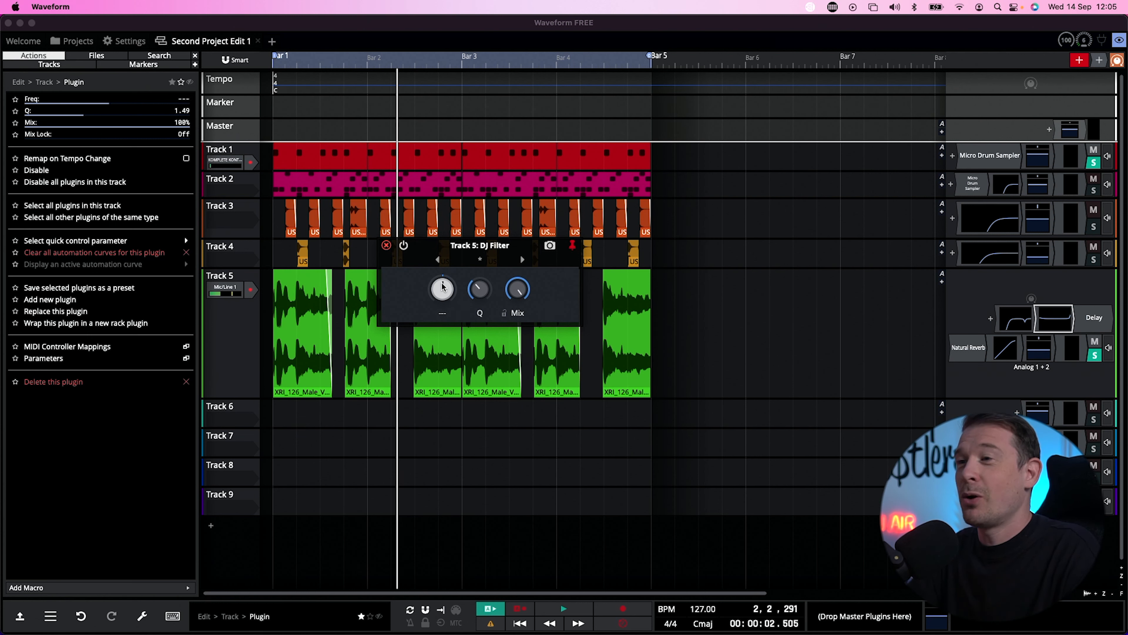
pyautogui.press('space')
pyautogui.moveTo(444, 287)
pyautogui.mouseDown()
pyautogui.moveTo(444, 319)
pyautogui.moveTo(442, 276)
pyautogui.mouseUp()
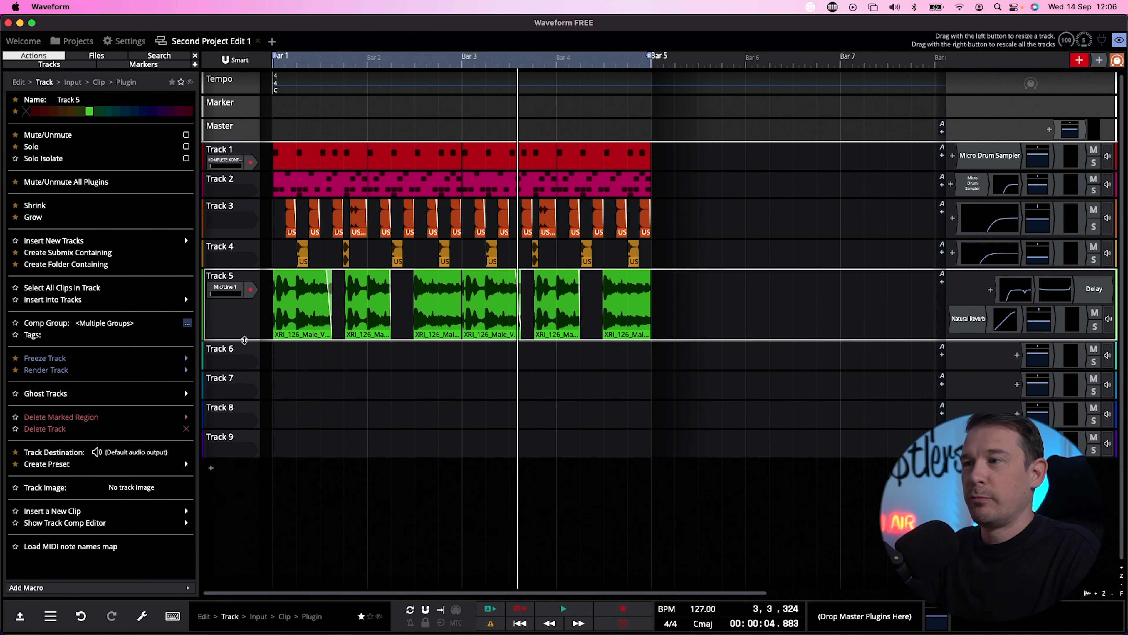
# - Adjust Track 5's height and add a 4OSC instrument to Track 6, moving its window over the middle of the arrangement
pyautogui.moveTo(244, 340); pyautogui.dragTo(245, 344)
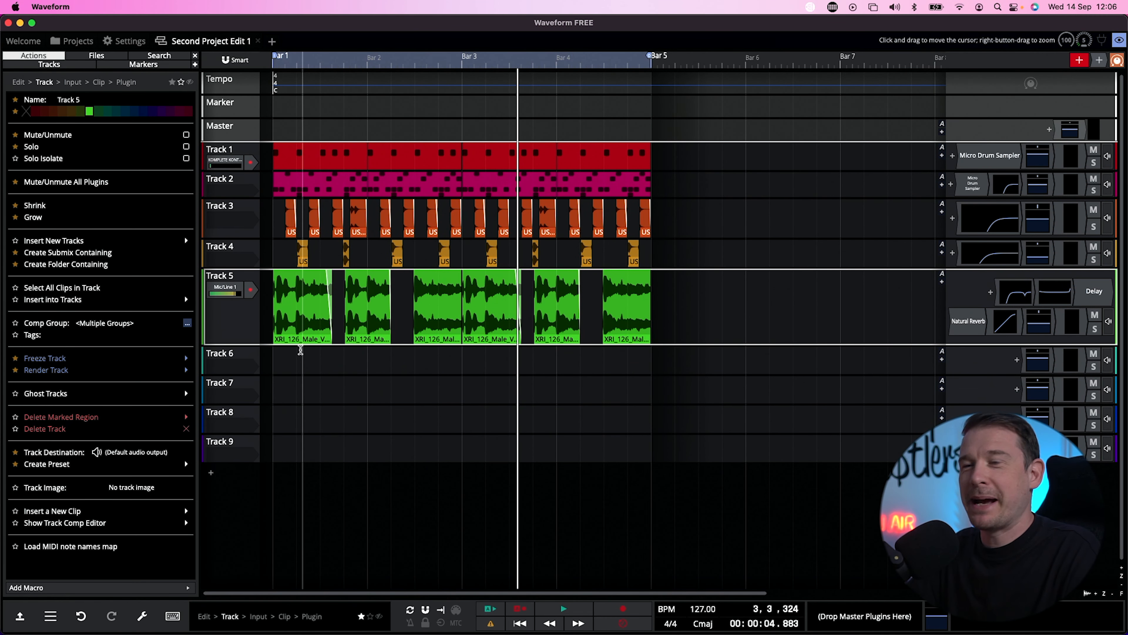
pyautogui.click(1015, 360)
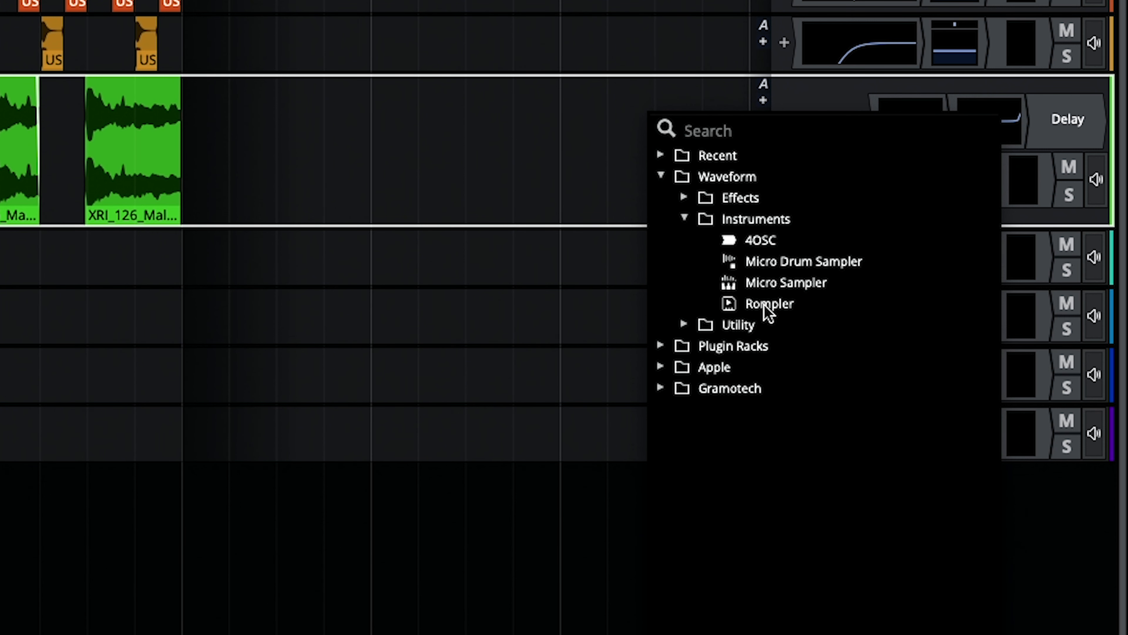
pyautogui.click(771, 243)
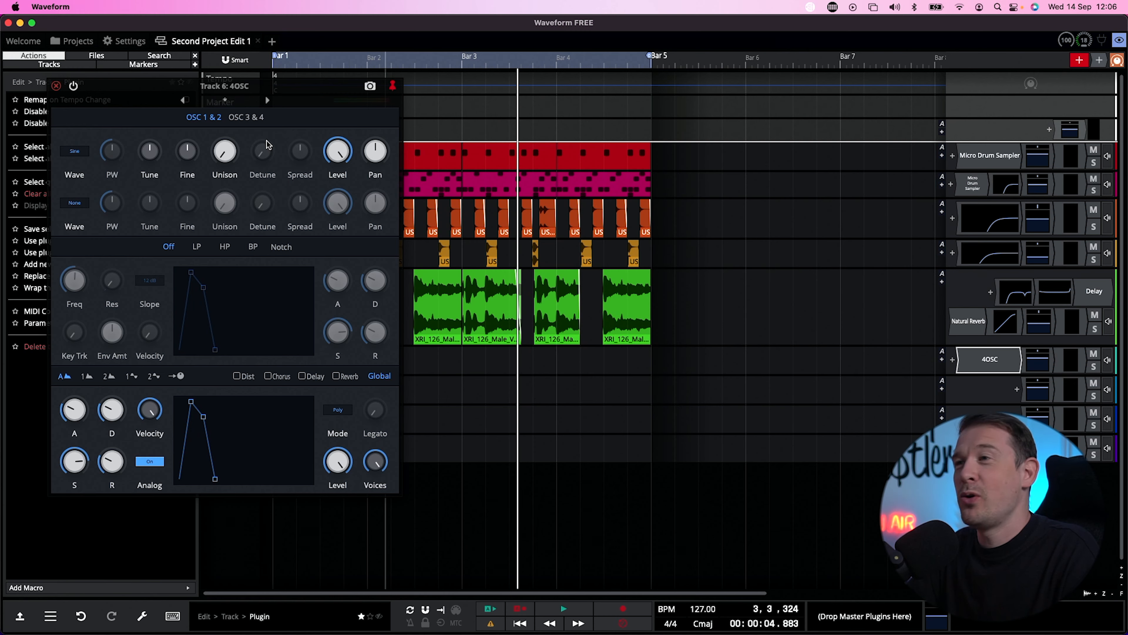
pyautogui.moveTo(288, 92); pyautogui.dragTo(725, 129)
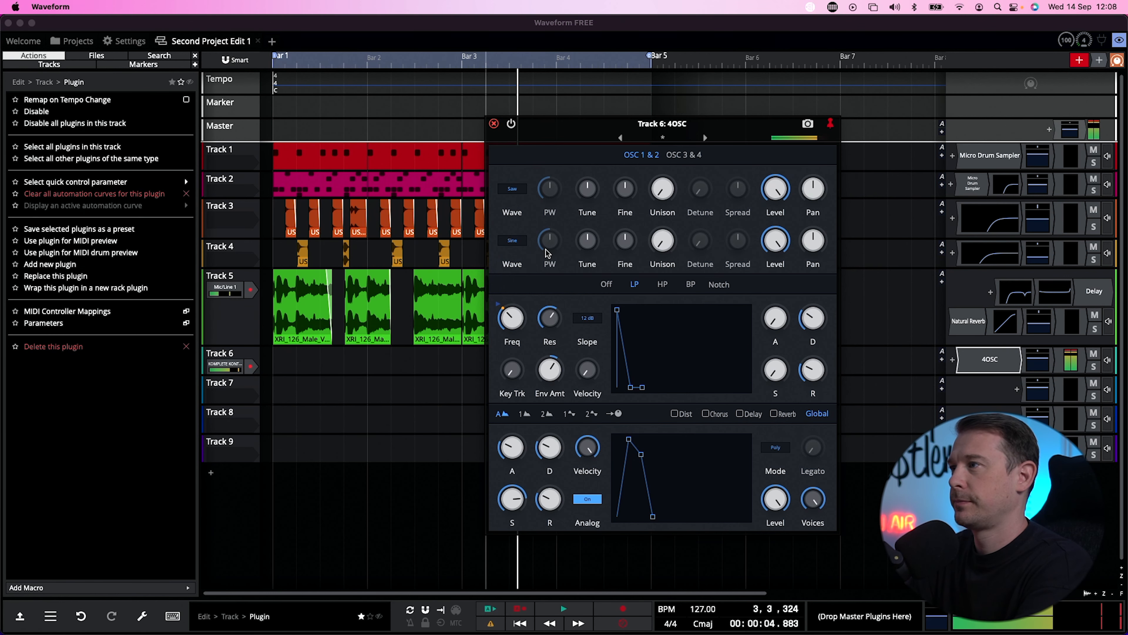
# - Slightly lower the level of the second oscillator in Track 6's 4OSC and close the synth window
pyautogui.moveTo(794, 240); pyautogui.dragTo(780, 262)
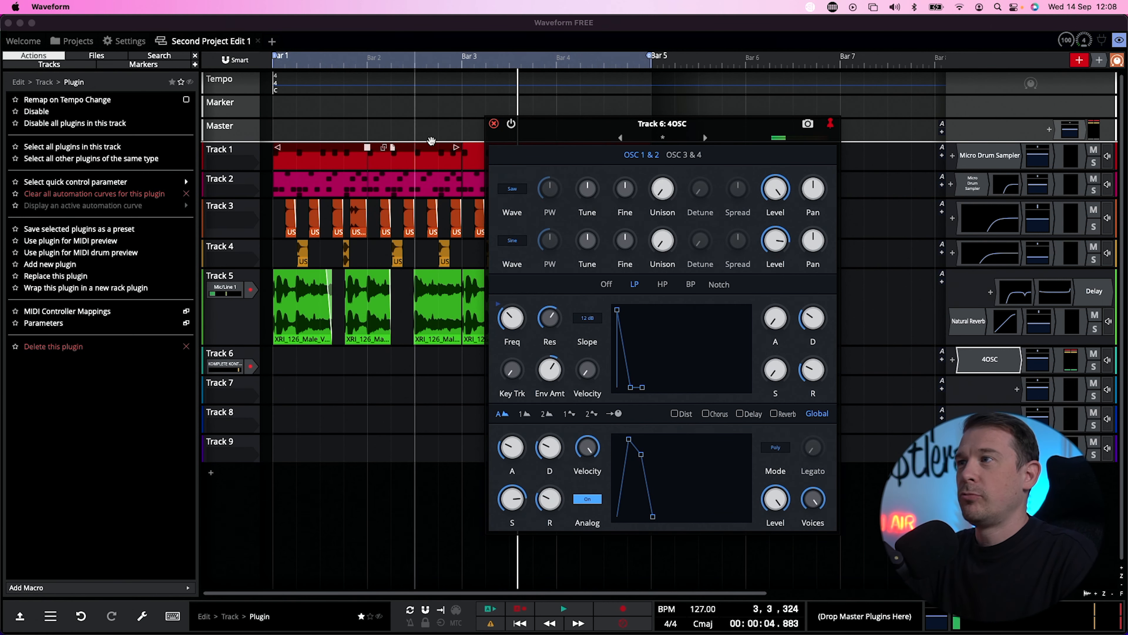
pyautogui.click(495, 125)
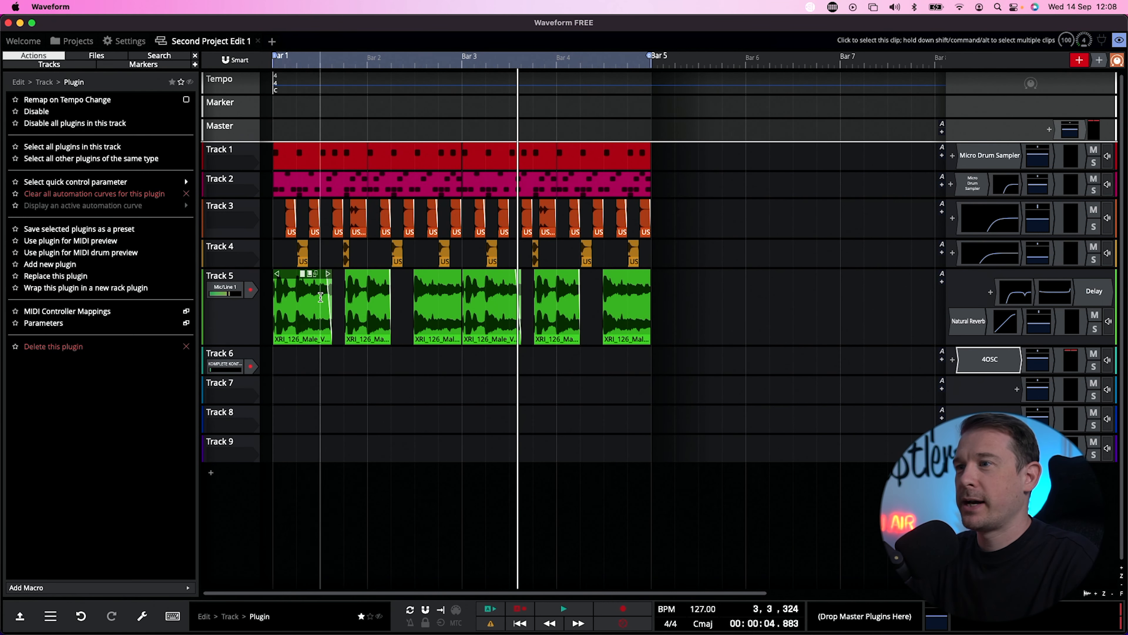
# - Set the project's key to E and its scale to Minor at the start of the edit
pyautogui.scroll(5, 363, 310)
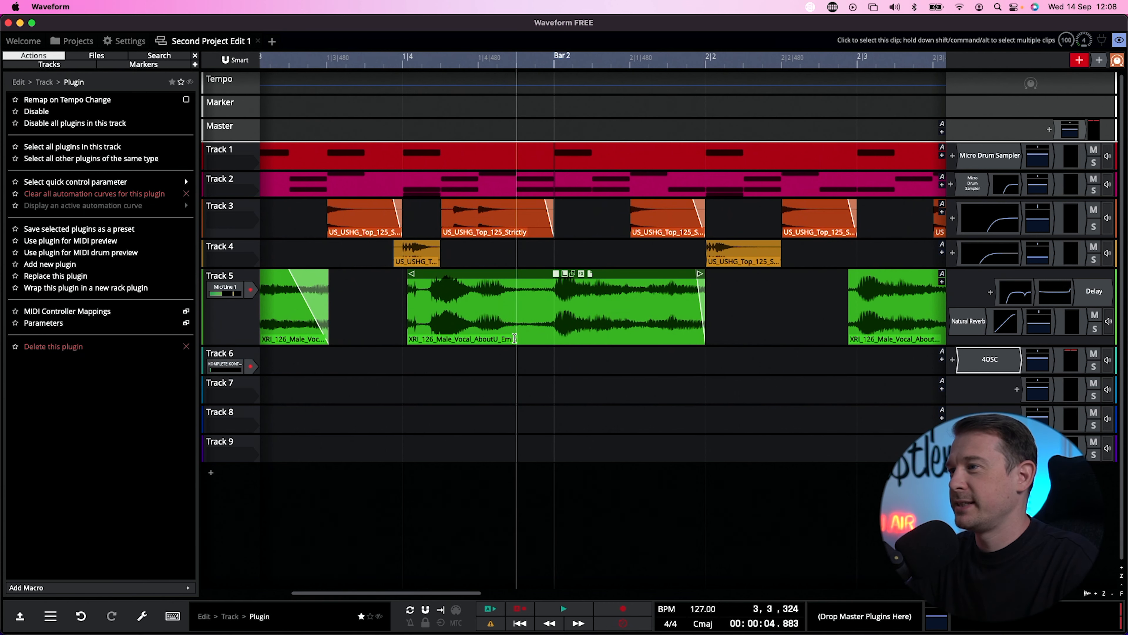
pyautogui.scroll(-6, 515, 339)
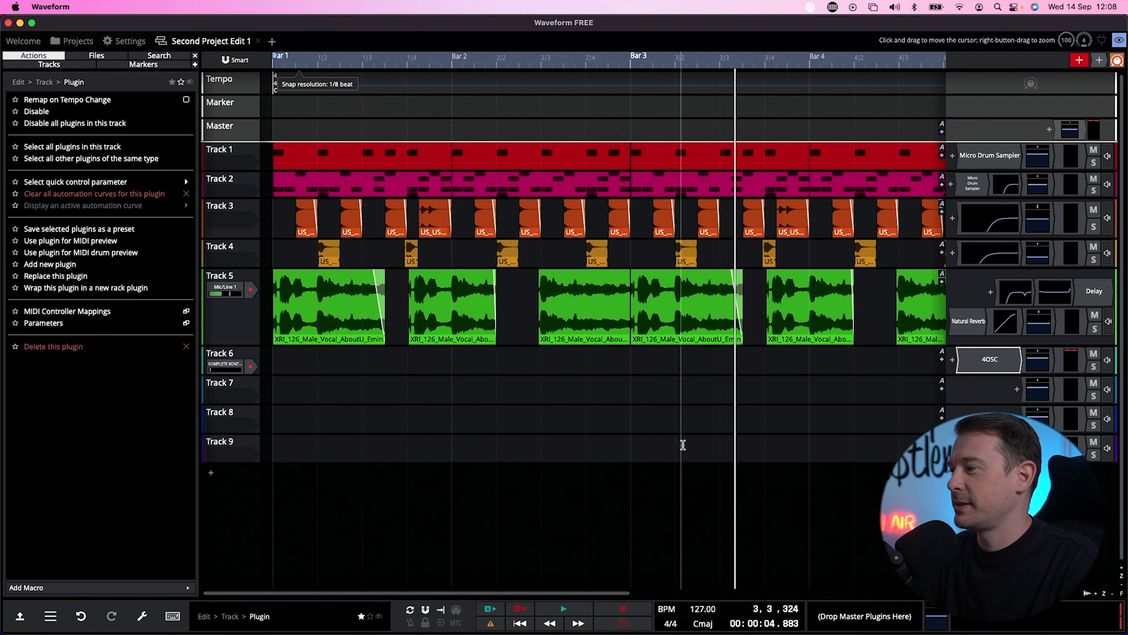
pyautogui.click(704, 624)
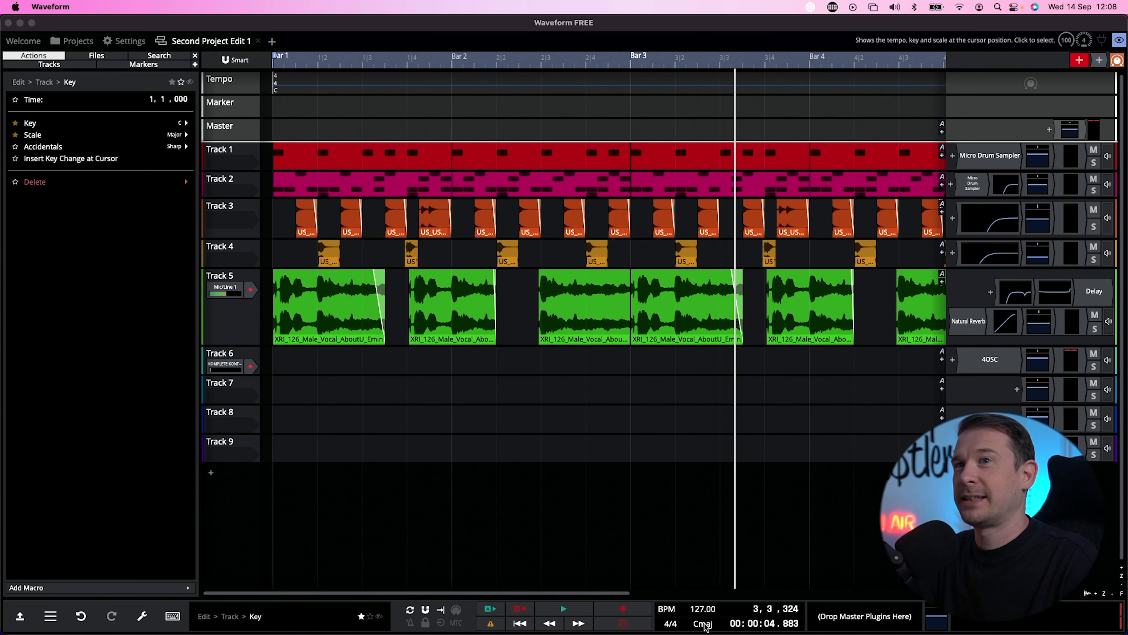
pyautogui.click(186, 124)
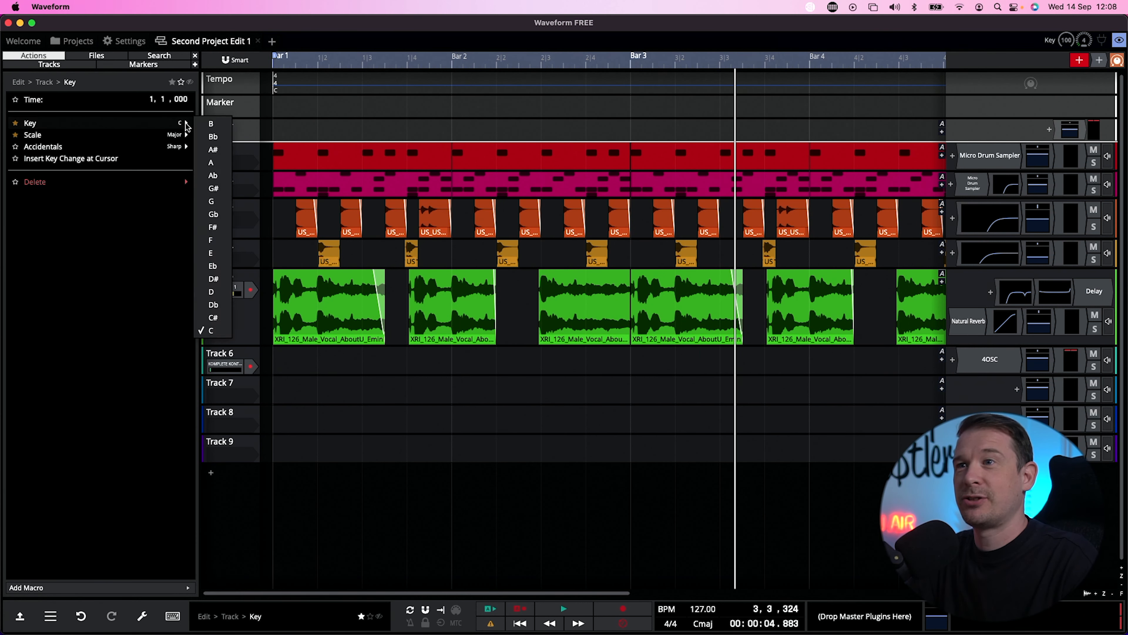
pyautogui.click(228, 253)
pyautogui.click(217, 161)
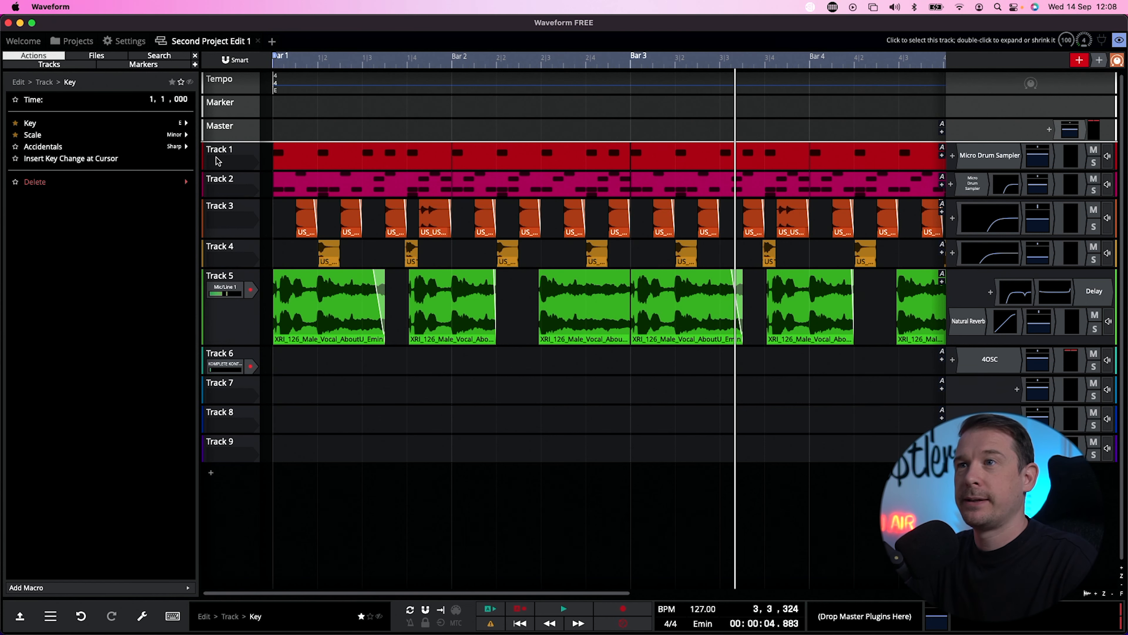
# - Raise the groove amount of Track 6's MIDI clip to 74% during playback and move its 4OSC window
pyautogui.scroll(-3, 673, 116)
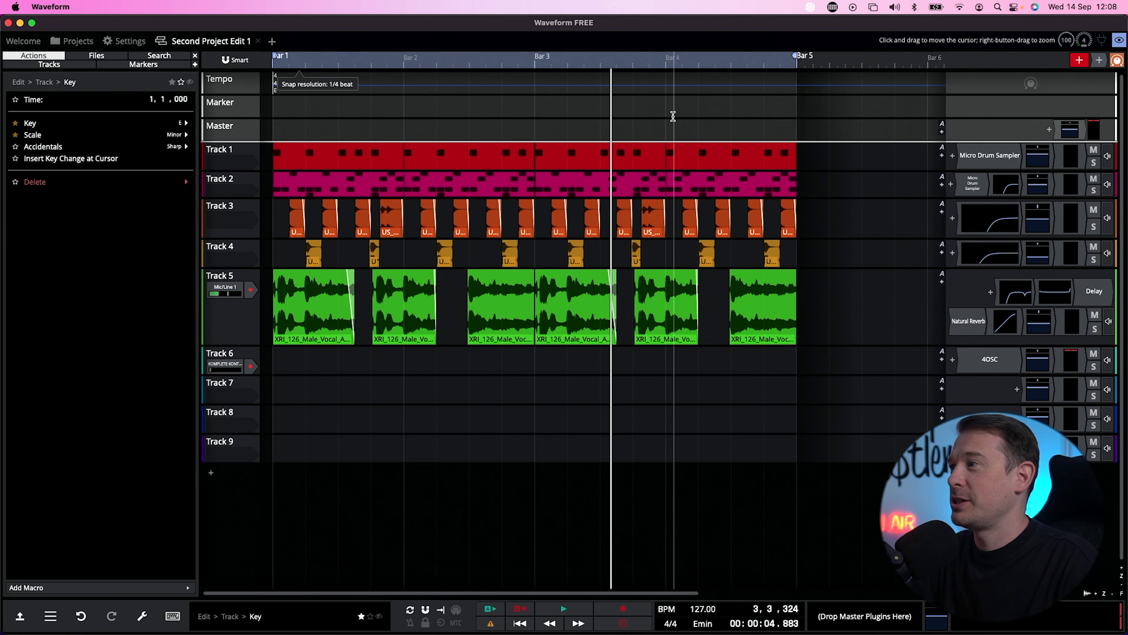
pyautogui.press('space')
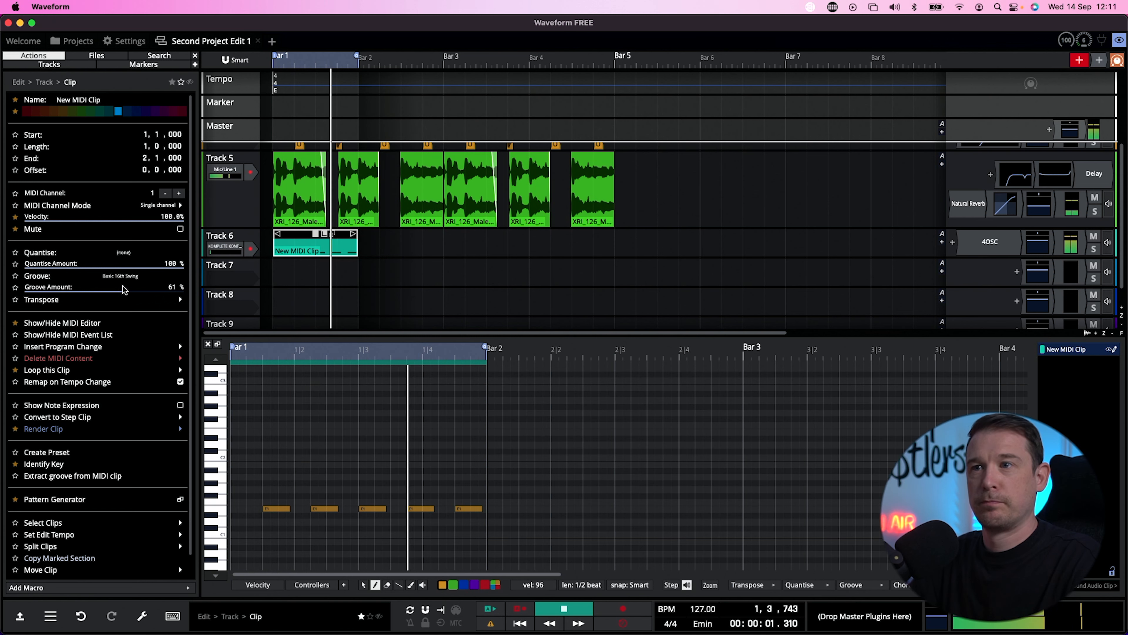
pyautogui.moveTo(124, 289); pyautogui.dragTo(148, 289)
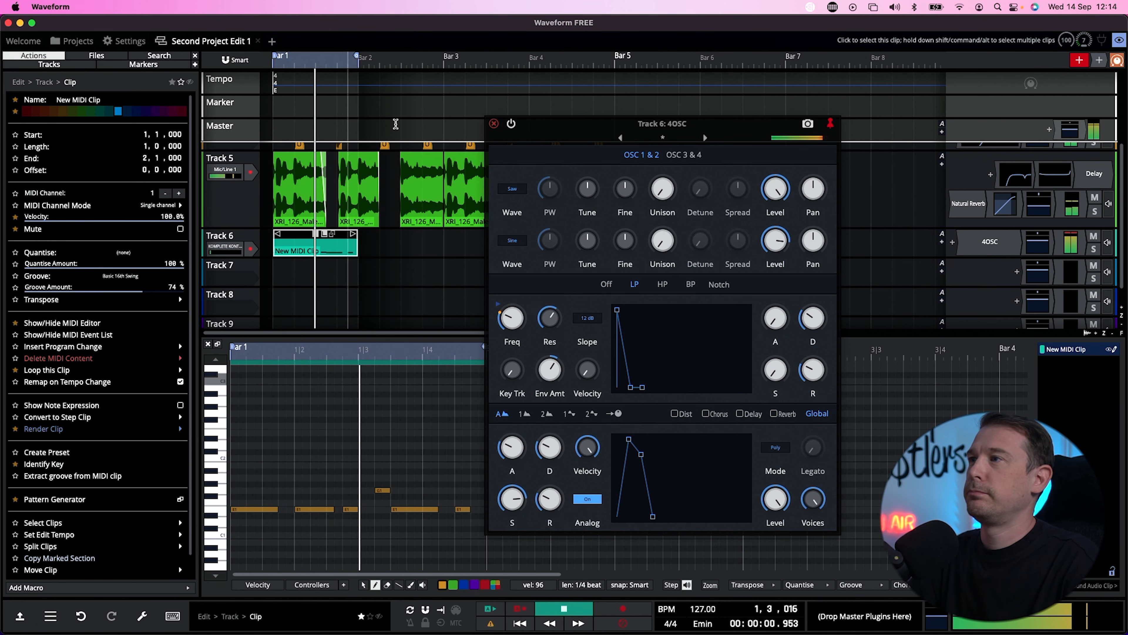
pyautogui.click(494, 126)
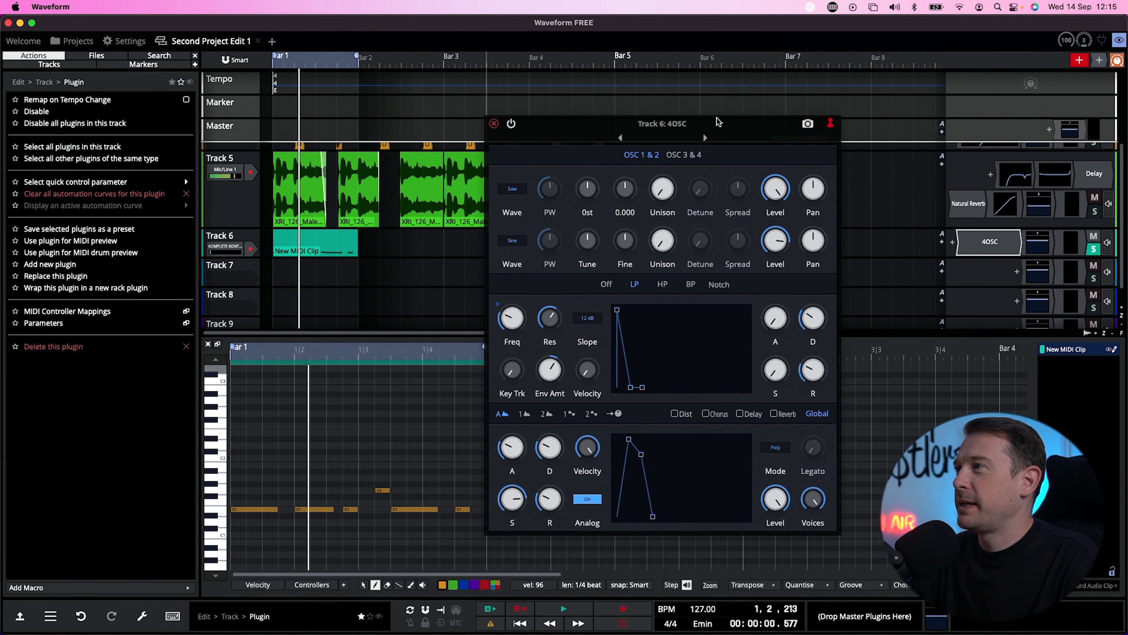
pyautogui.moveTo(612, 127); pyautogui.dragTo(558, 122)
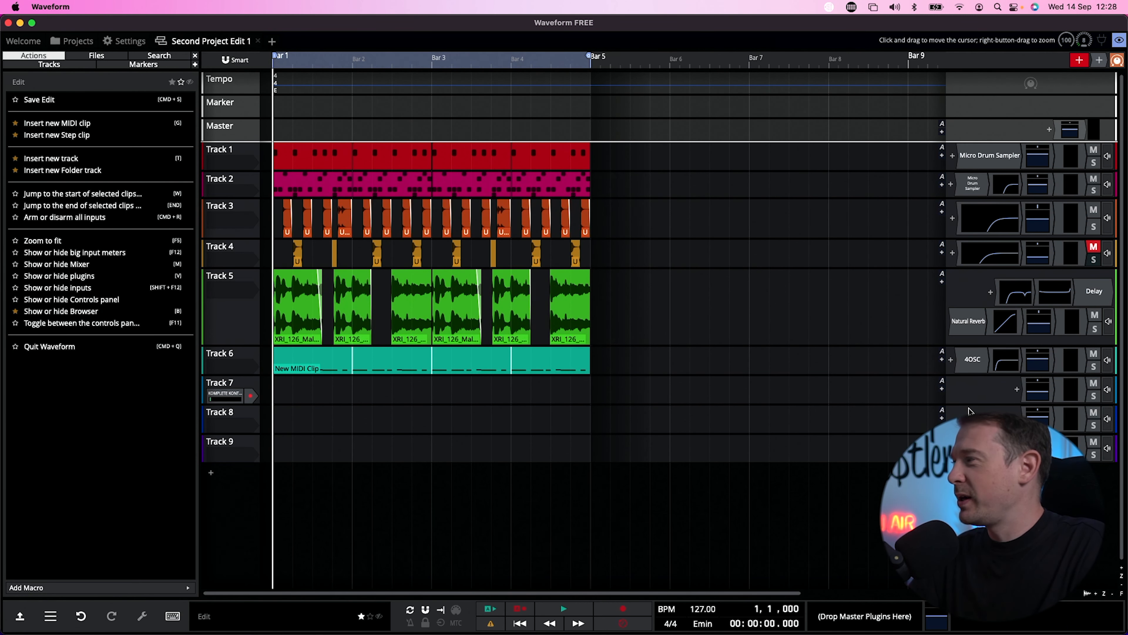
# - Add a Rompler instrument to Track 7 and load its Micro 909 preset
pyautogui.click(1018, 391)
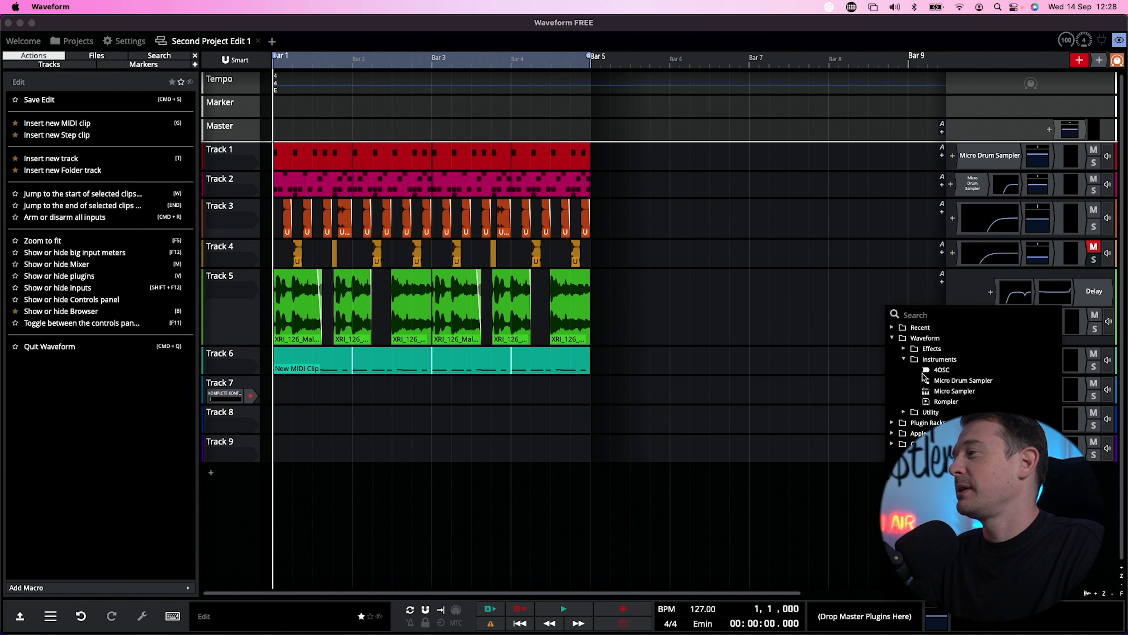
pyautogui.click(946, 402)
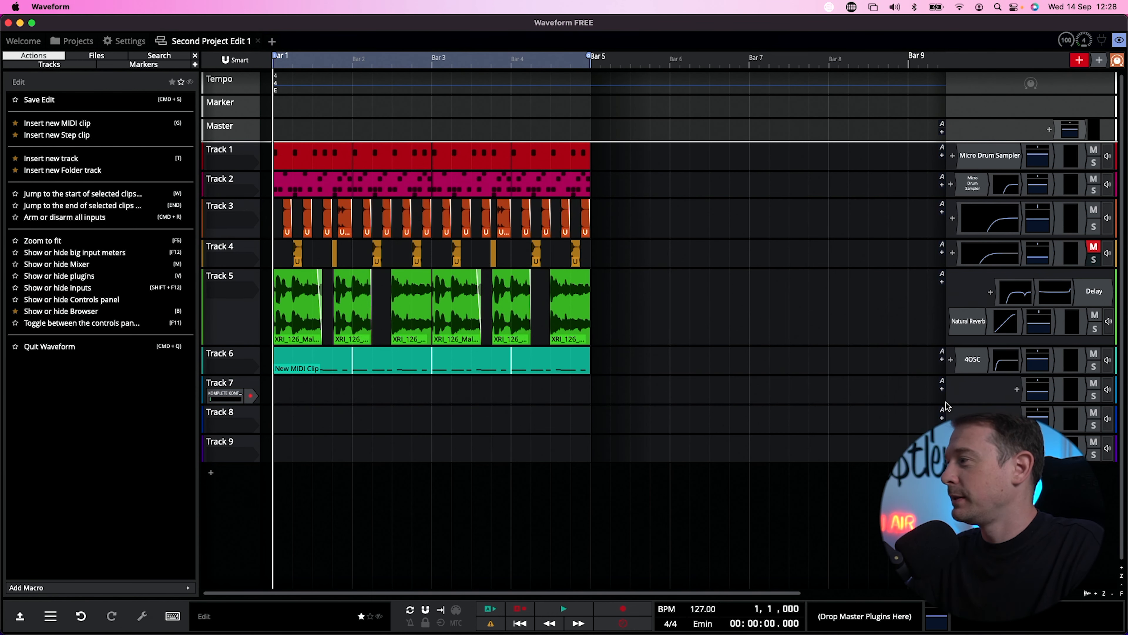
pyautogui.click(284, 286)
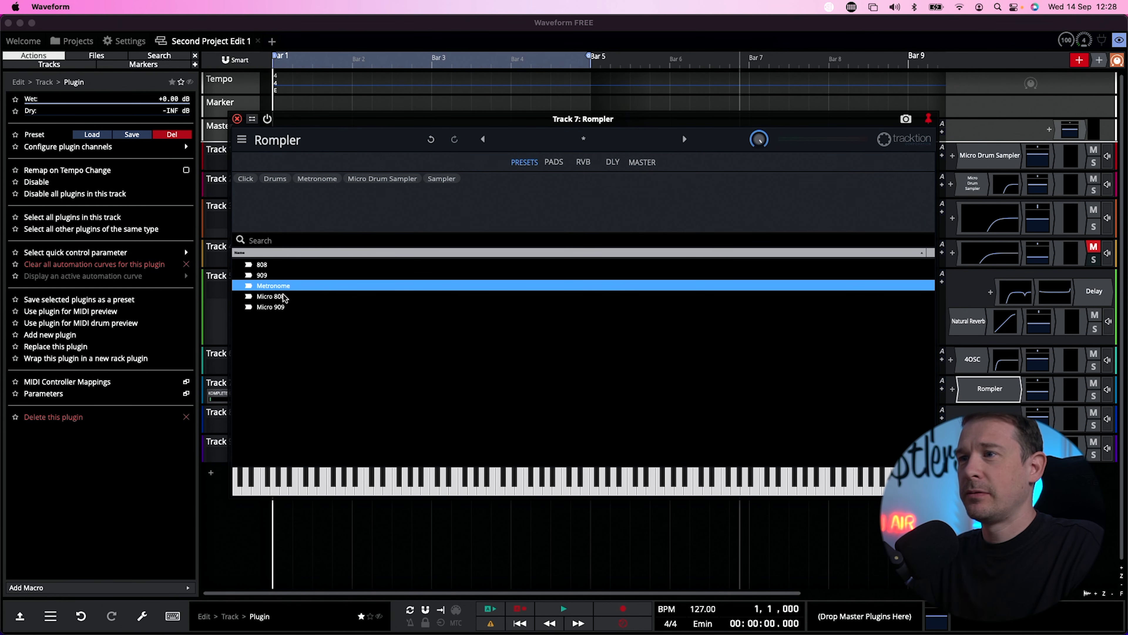
pyautogui.click(285, 296)
pyautogui.click(285, 307)
pyautogui.doubleClick(284, 307)
# - Audition the Rompler's kick and closed hi-hat pads and move its window out of the way
pyautogui.click(578, 453)
pyautogui.click(578, 453)
pyautogui.click(716, 445)
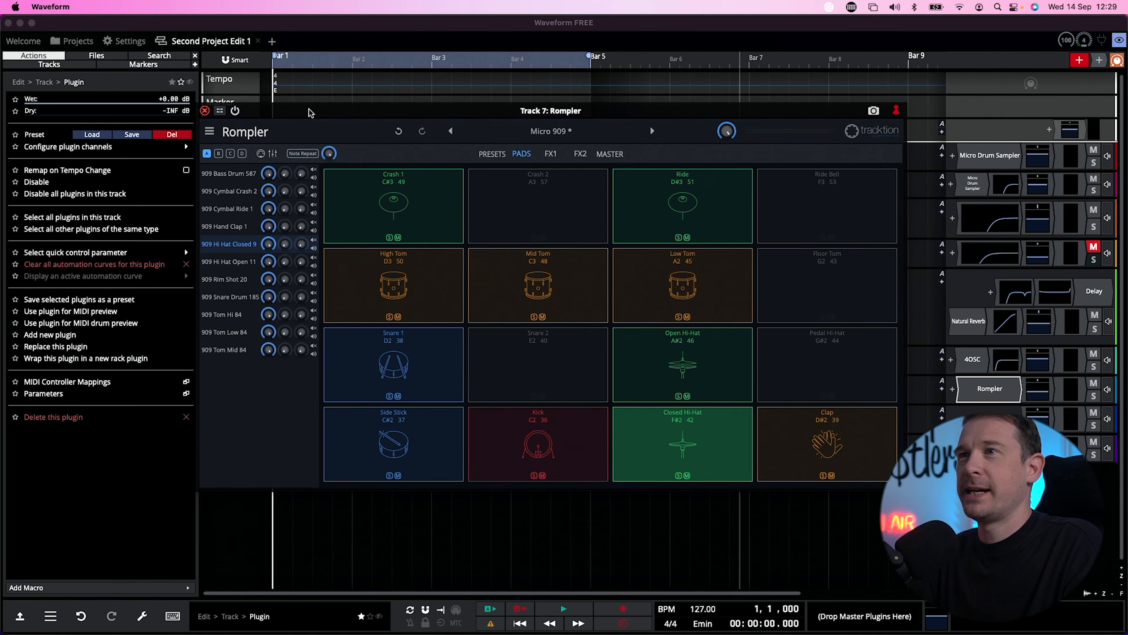
pyautogui.moveTo(310, 130); pyautogui.dragTo(733, 338)
# - Clear the open hi-hat step at the end of the pattern and delete Track 7's step clip
pyautogui.click(437, 426)
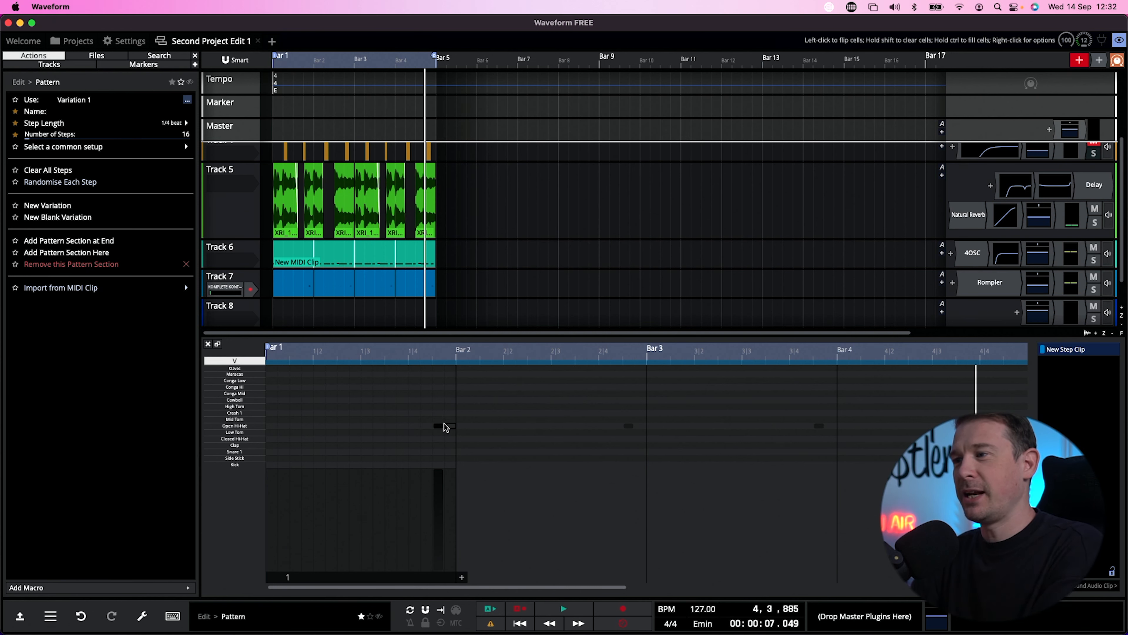
pyautogui.click(440, 426)
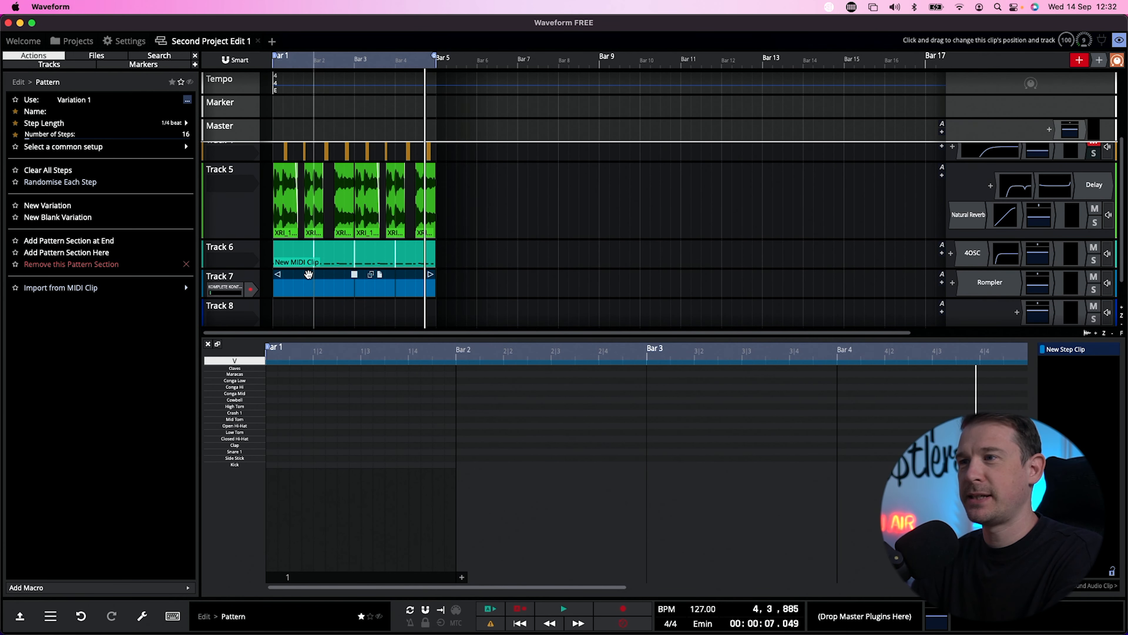
pyautogui.press('Delete')
# - Mark roughly the first bar of Track 7 for a MIDI clip and raise the groove amount of the track's clip
pyautogui.moveTo(275, 284); pyautogui.dragTo(297, 283)
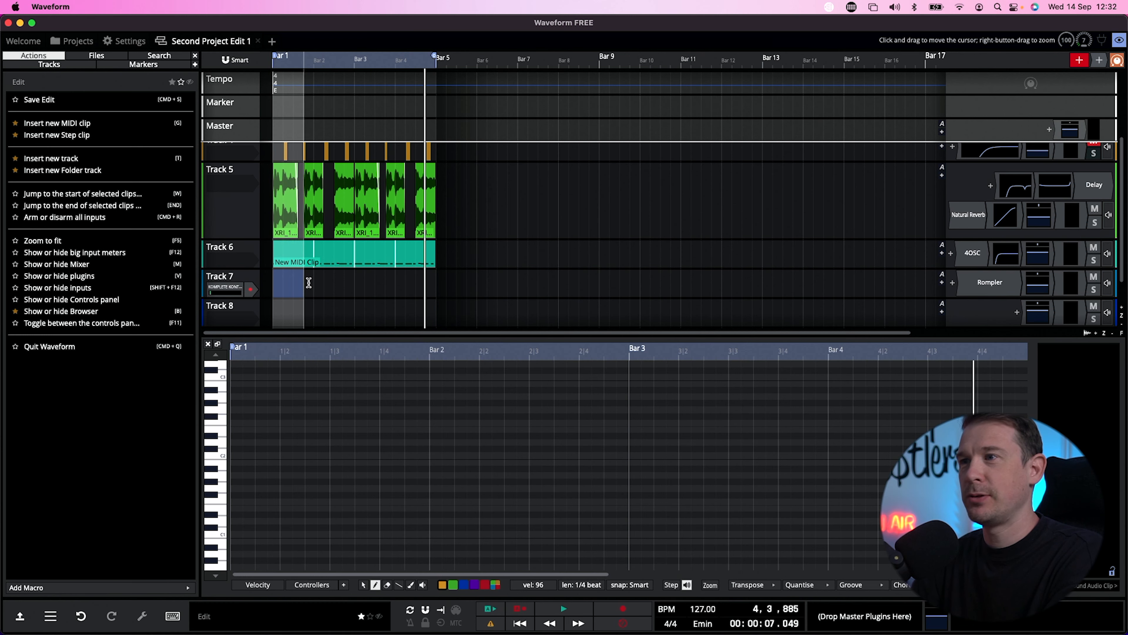
pyautogui.rightClick(309, 278)
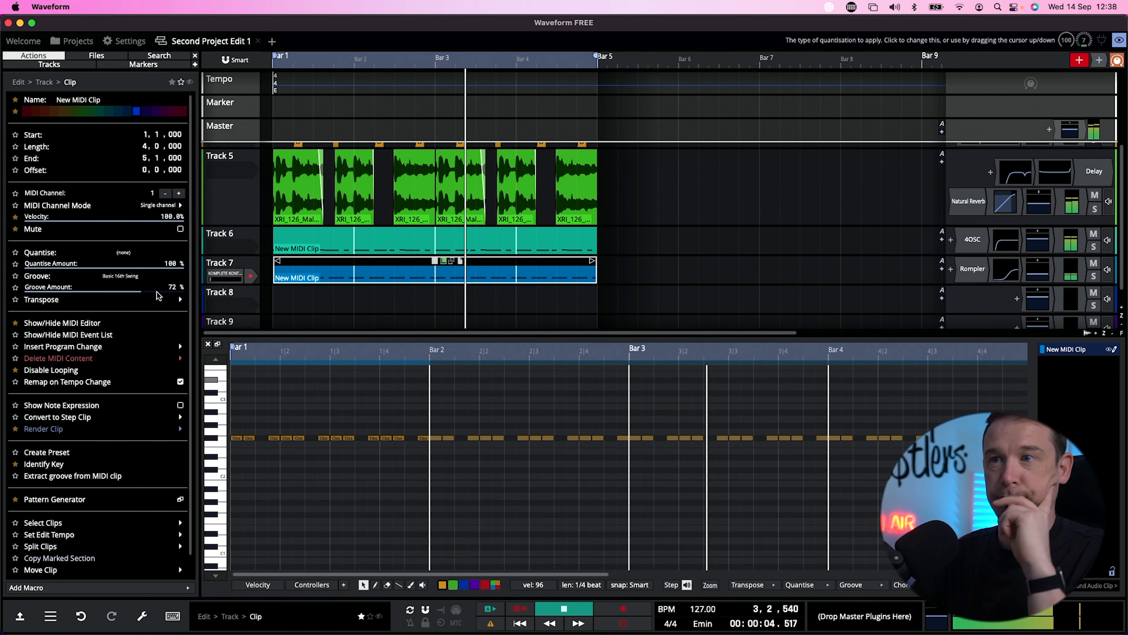
pyautogui.moveTo(140, 288); pyautogui.dragTo(162, 291)
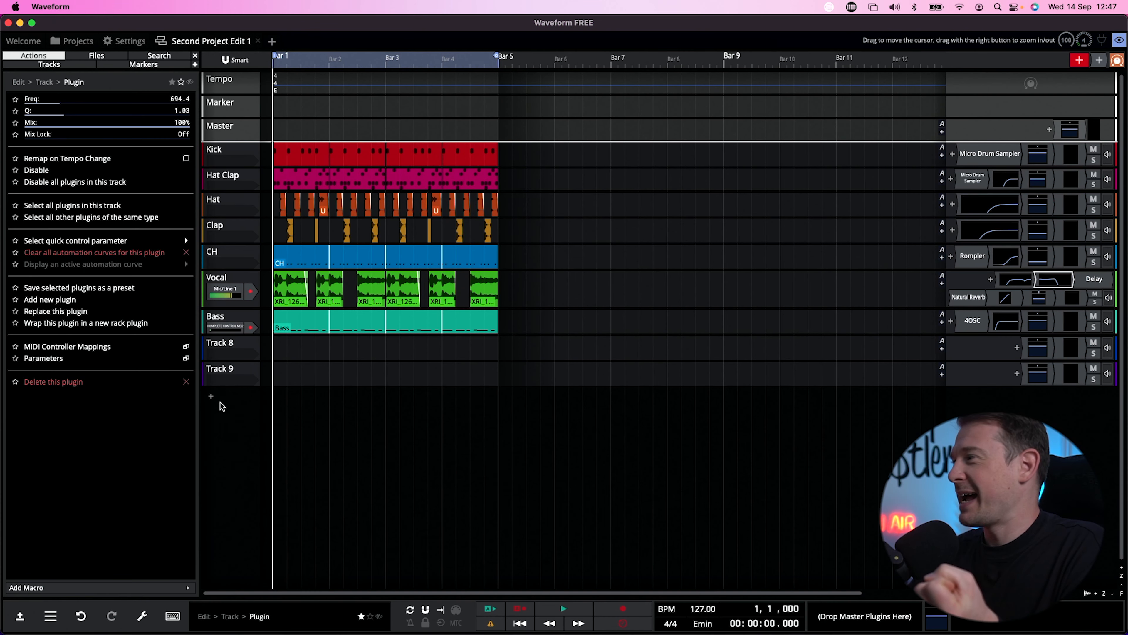
# - Browse the built-in Waveform instruments available for Track 8 and dismiss the list without adding one
pyautogui.click(1016, 349)
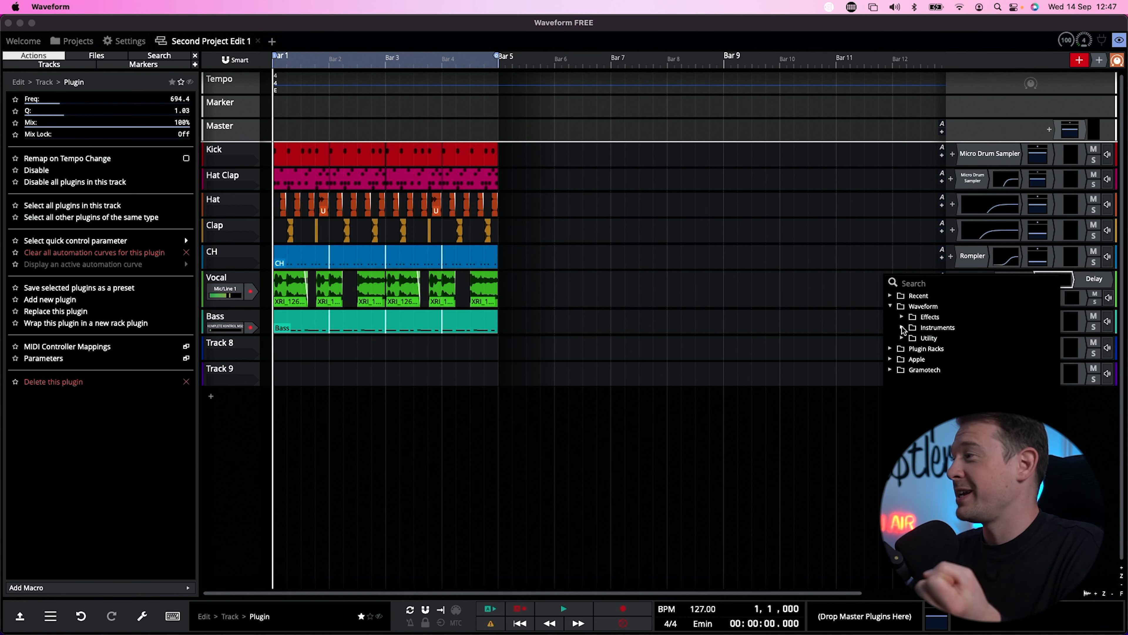
pyautogui.click(903, 328)
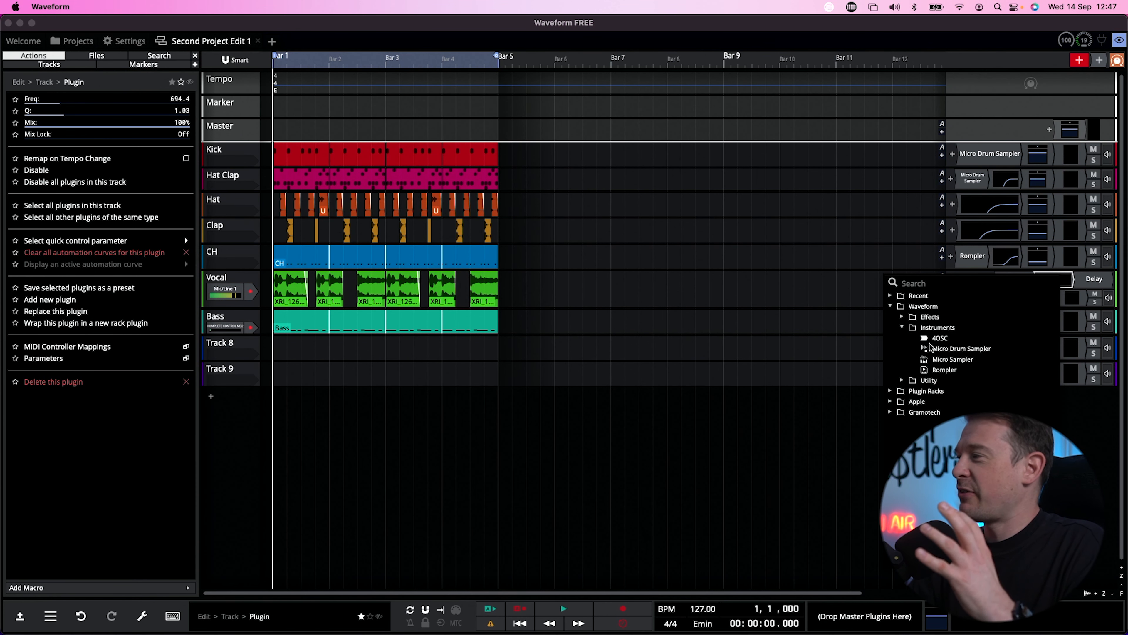
pyautogui.click(1083, 406)
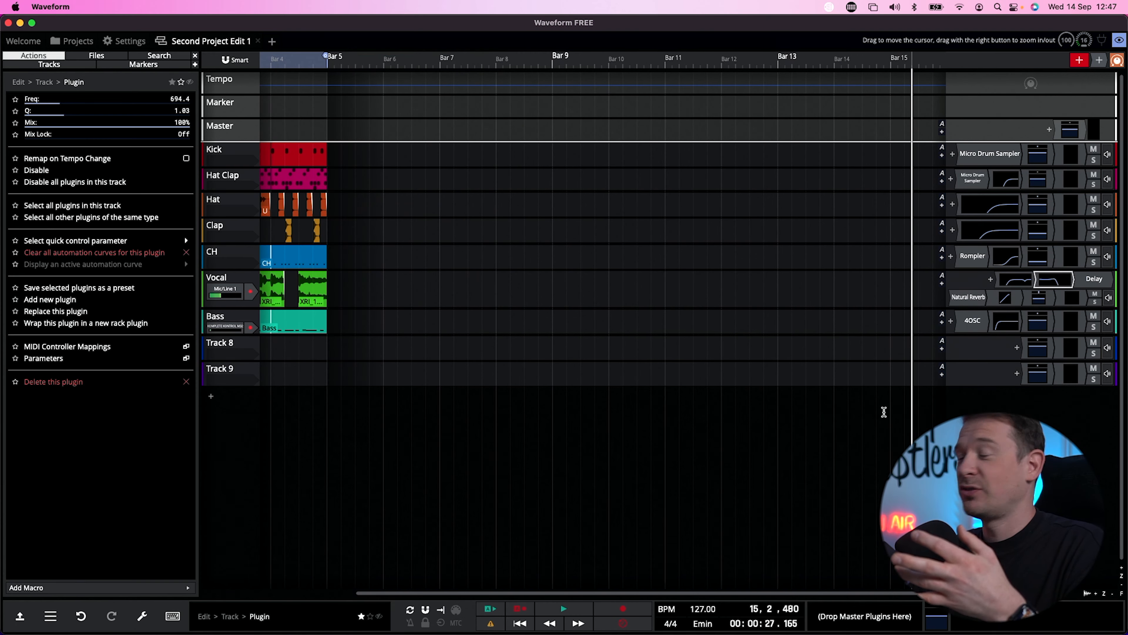
pyautogui.scroll(5, 507, 410)
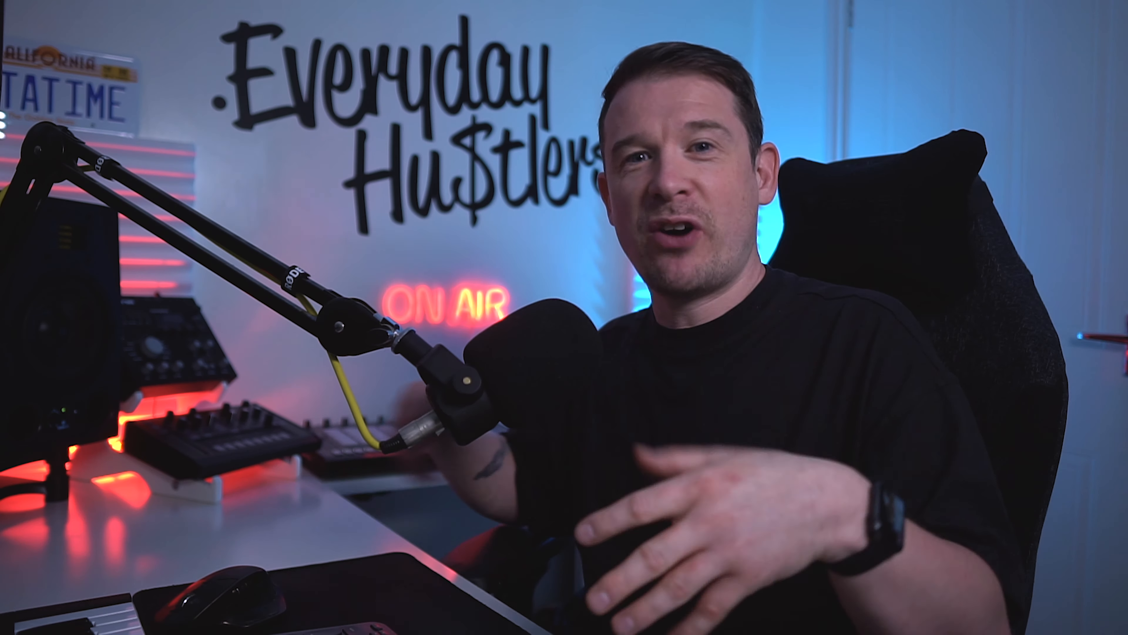
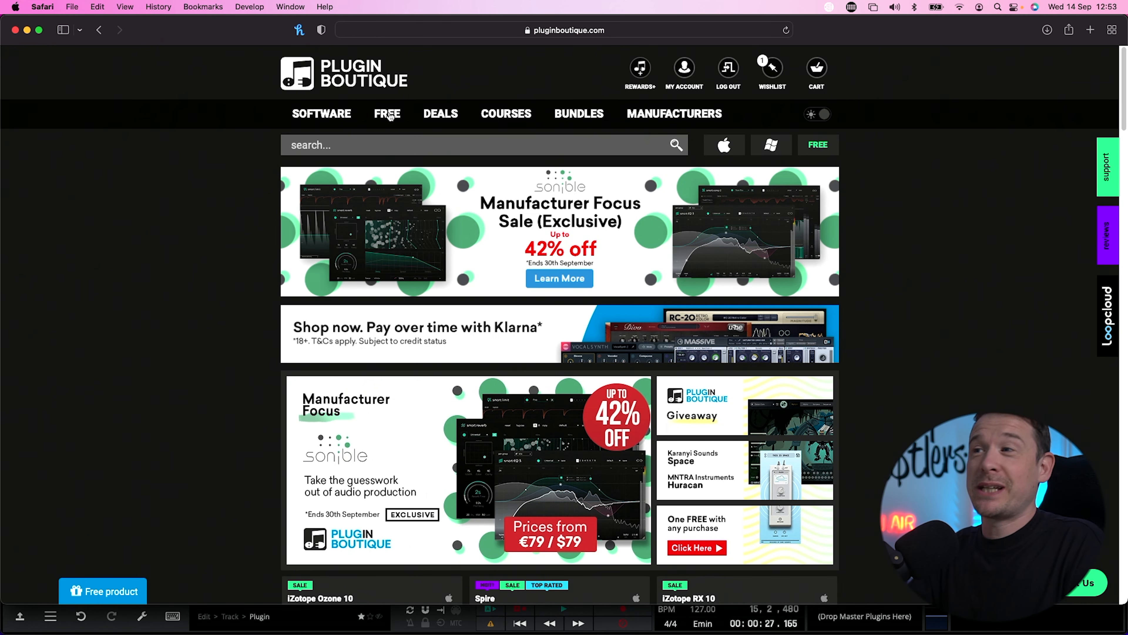
# - Switch to Safari and browse the free synth instruments on Plugin Boutique
pyautogui.moveTo(390, 116)
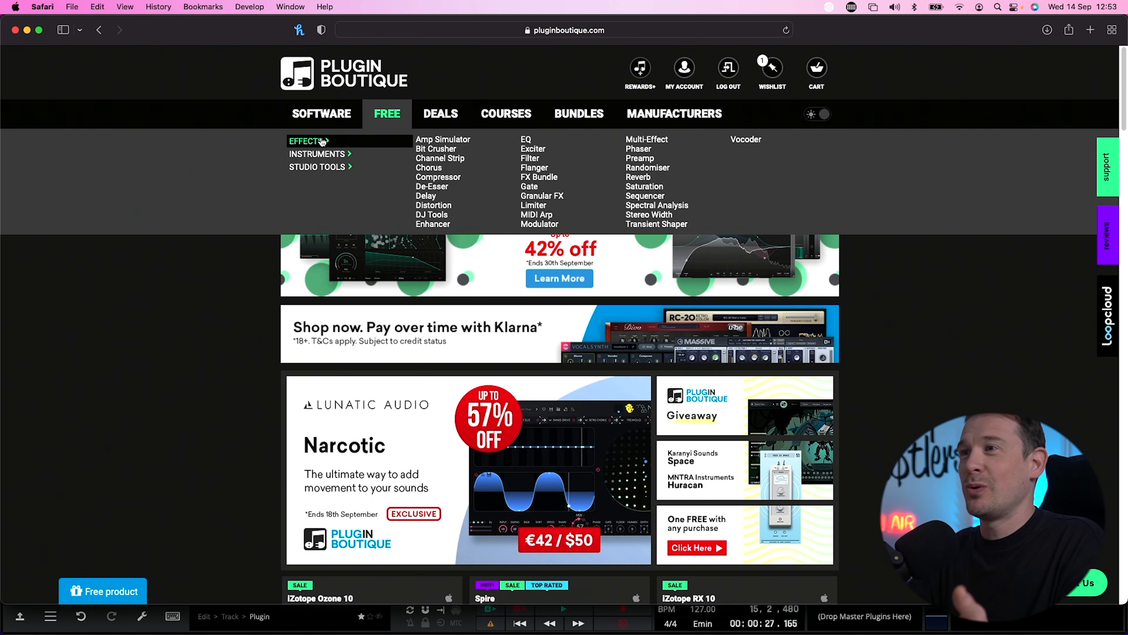
pyautogui.moveTo(327, 168)
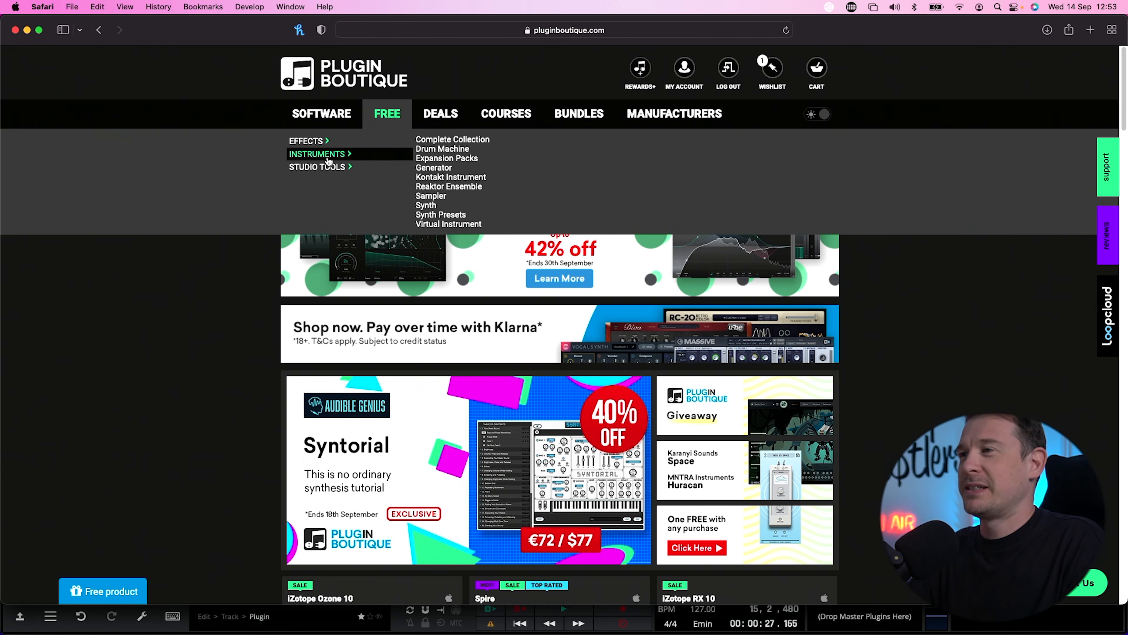
pyautogui.click(450, 206)
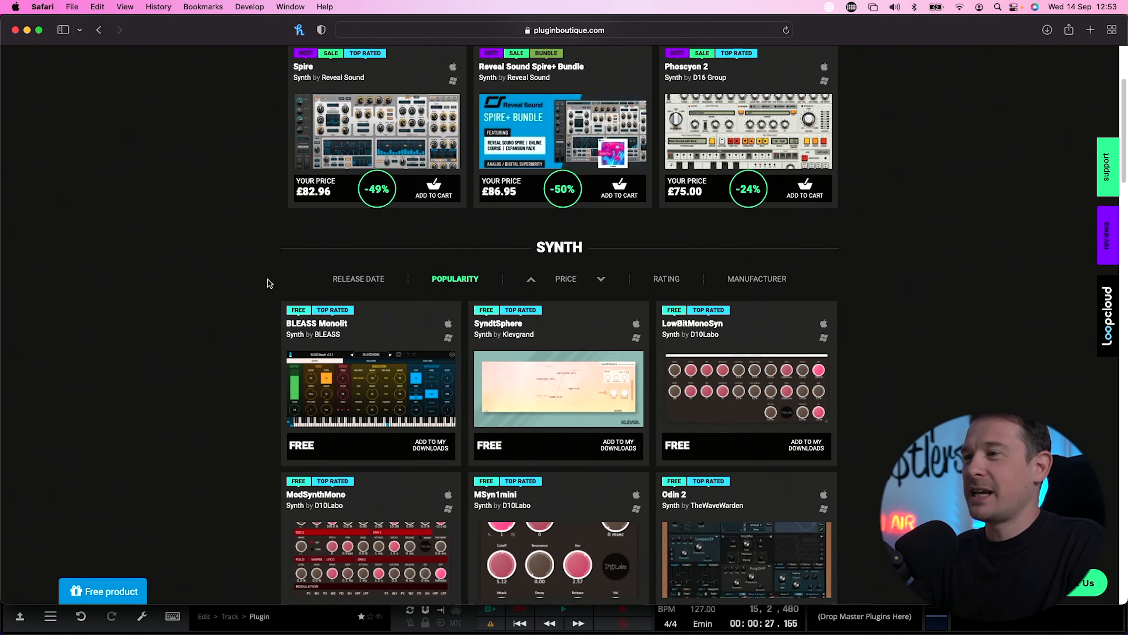
pyautogui.scroll(-5, 268, 280)
pyautogui.scroll(1, 268, 281)
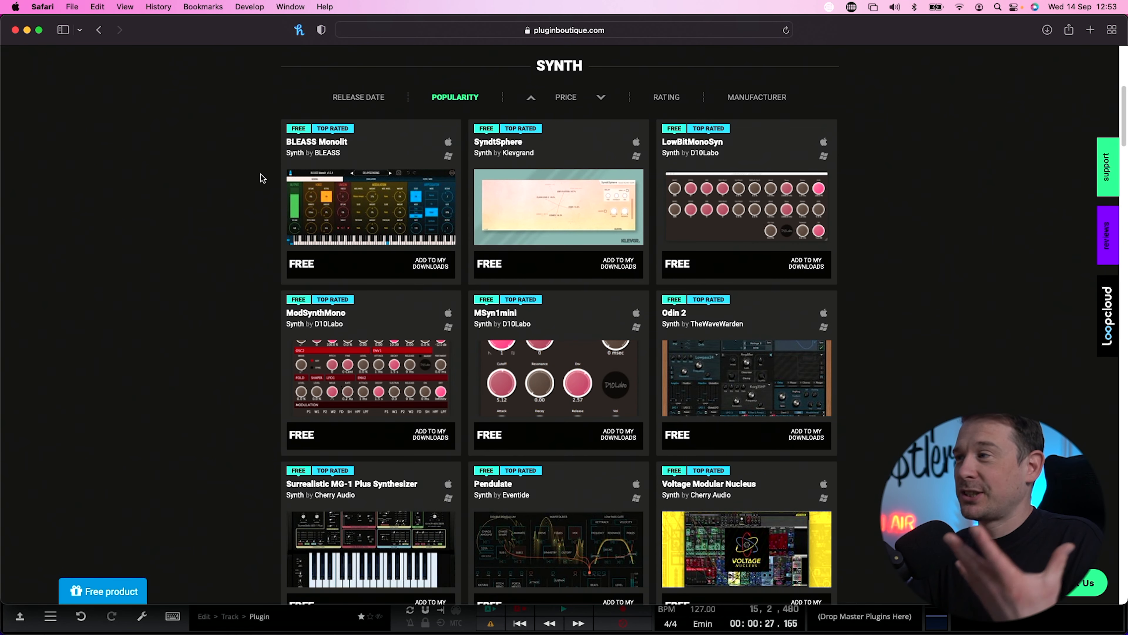
pyautogui.scroll(-2, 262, 178)
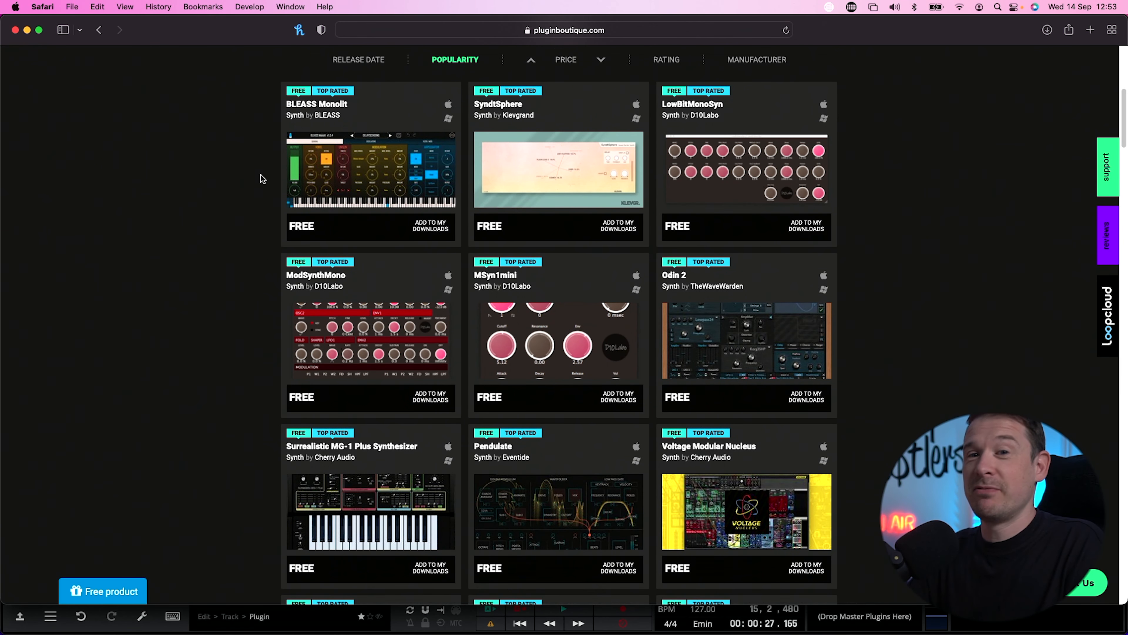
pyautogui.scroll(-2, 262, 179)
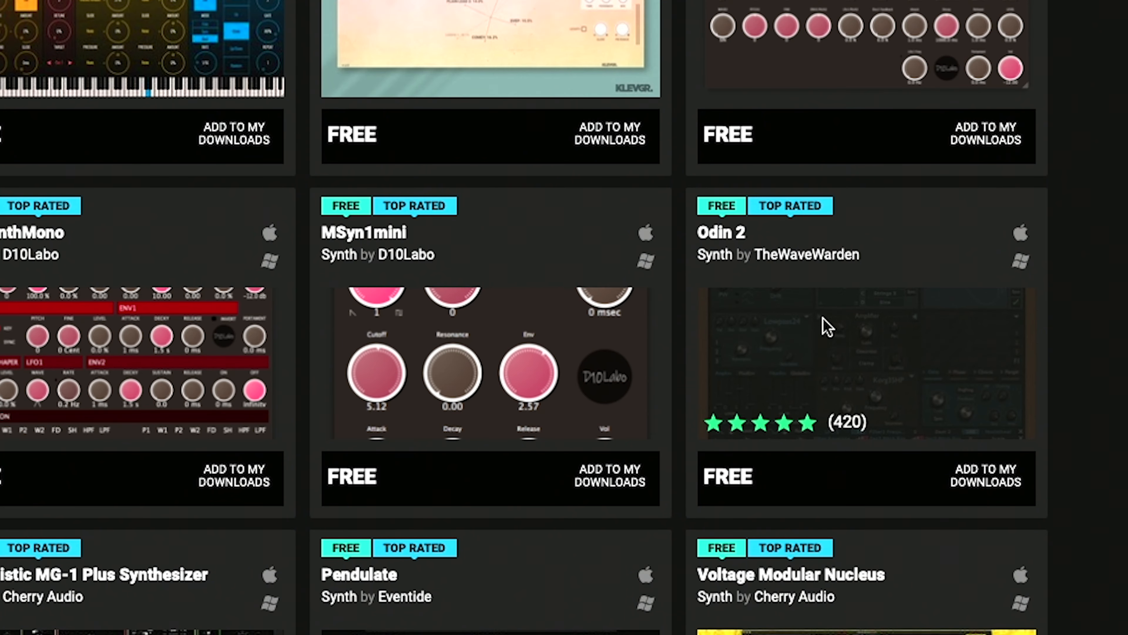
# - Open the Odin 2 product page and play its demo video
pyautogui.click(822, 324)
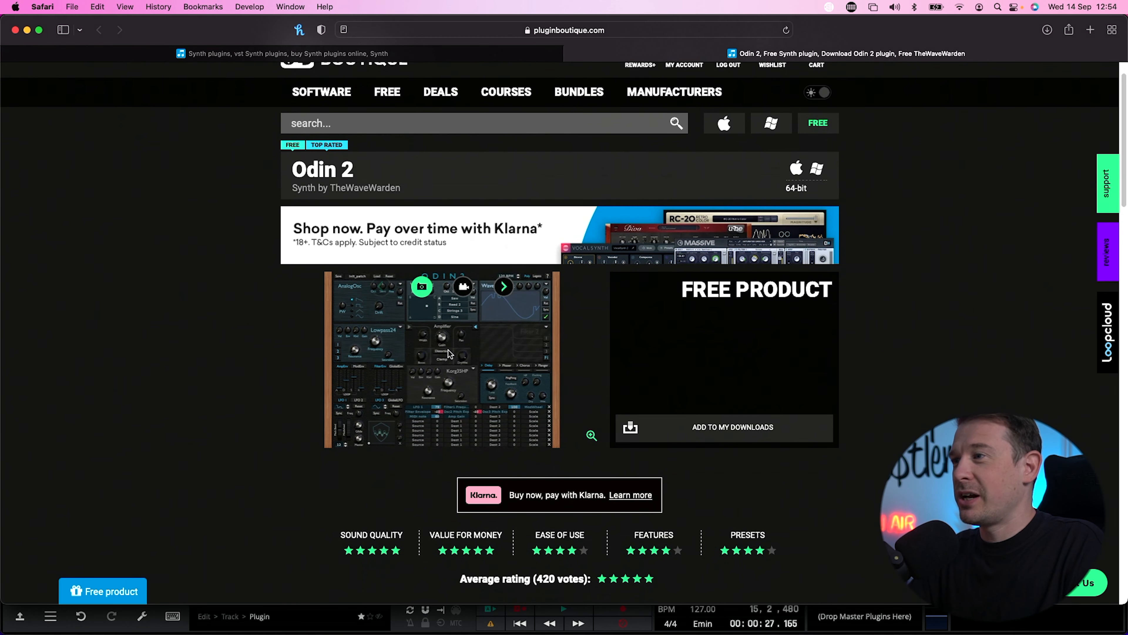
pyautogui.click(464, 288)
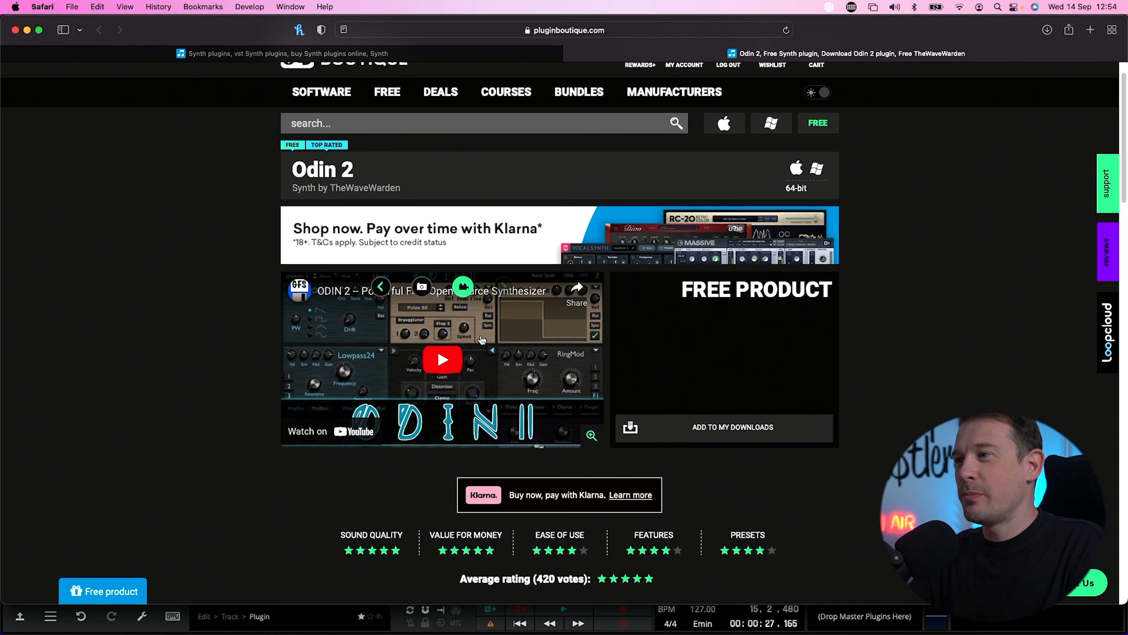
pyautogui.scroll(-1, 482, 340)
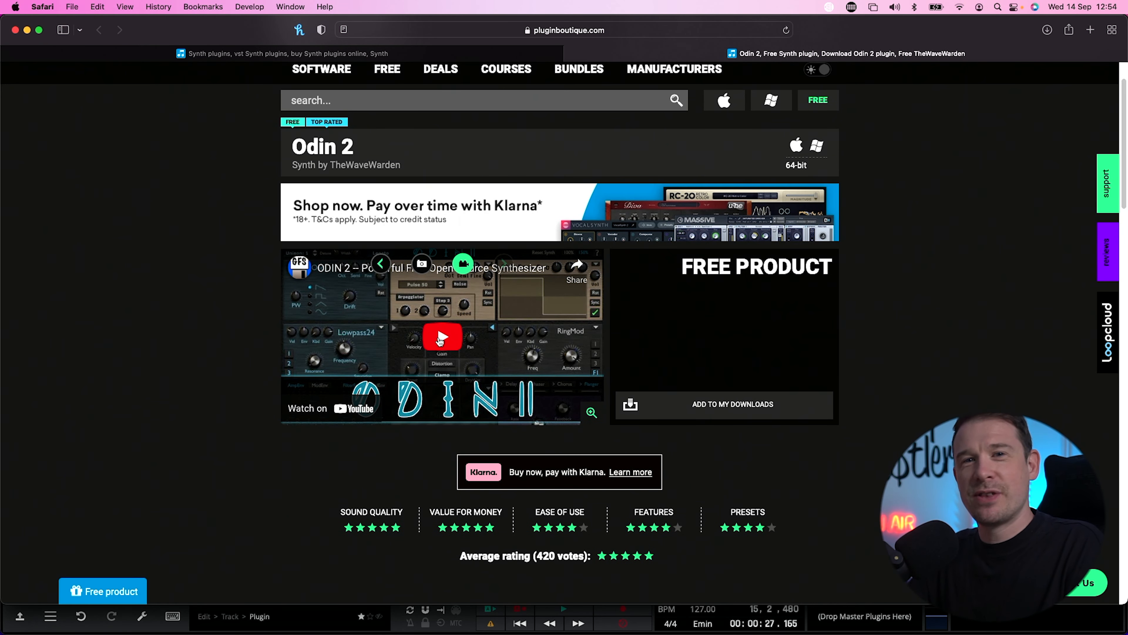
pyautogui.click(441, 337)
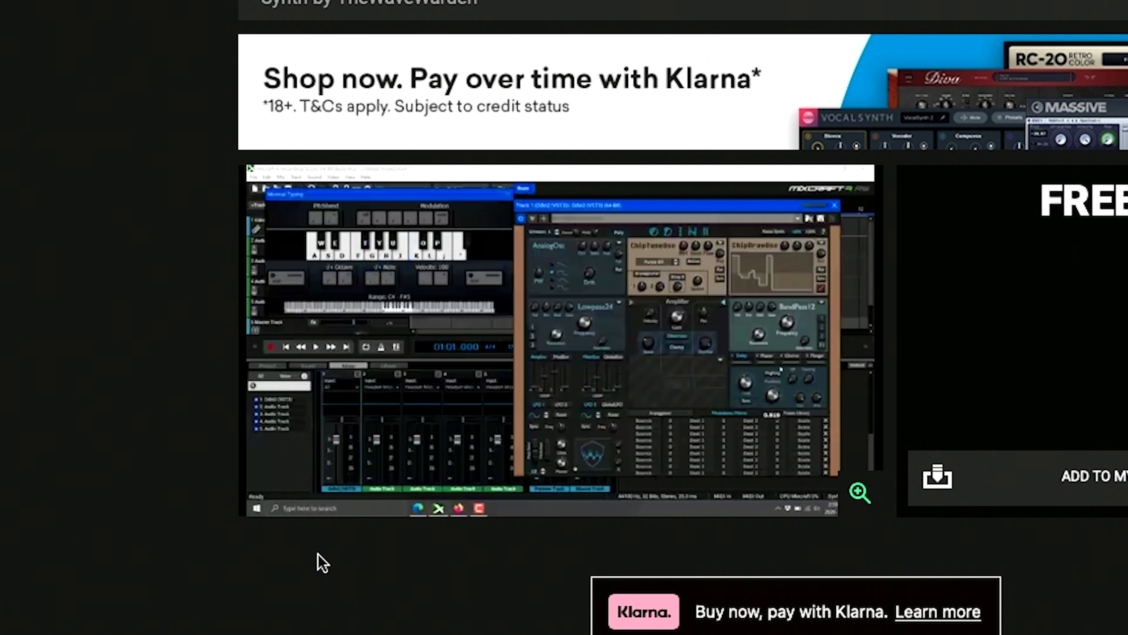
pyautogui.moveTo(278, 504)
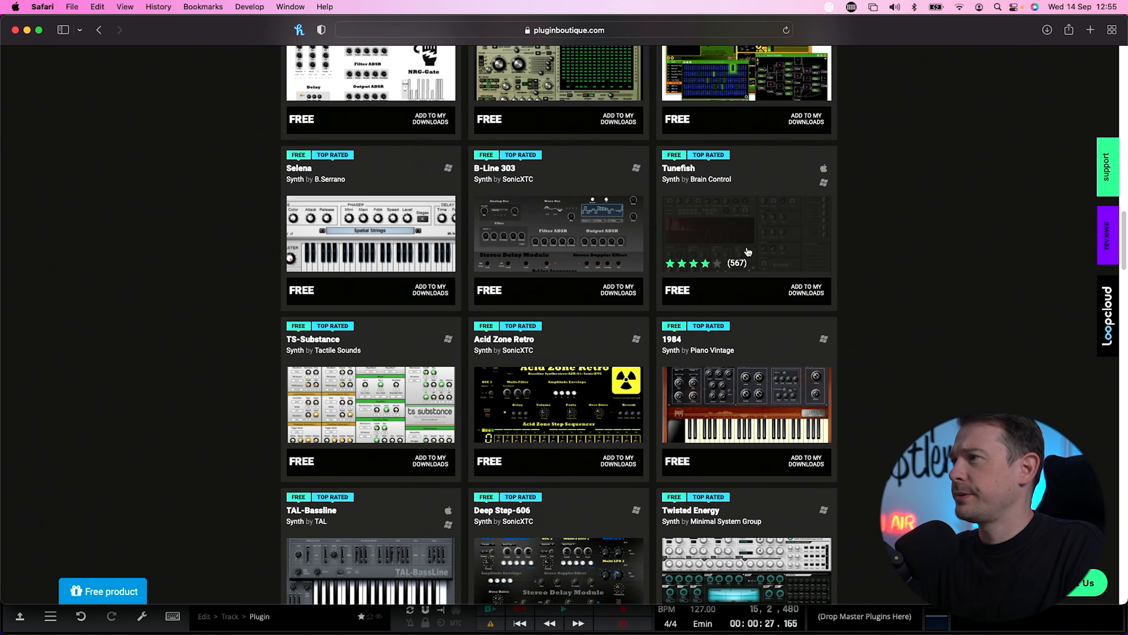
# - Open the Tunefish product page in a new tab and add the free synth to the account's downloads
pyautogui.keyDown('super'); pyautogui.click(755, 260); pyautogui.keyUp('super')
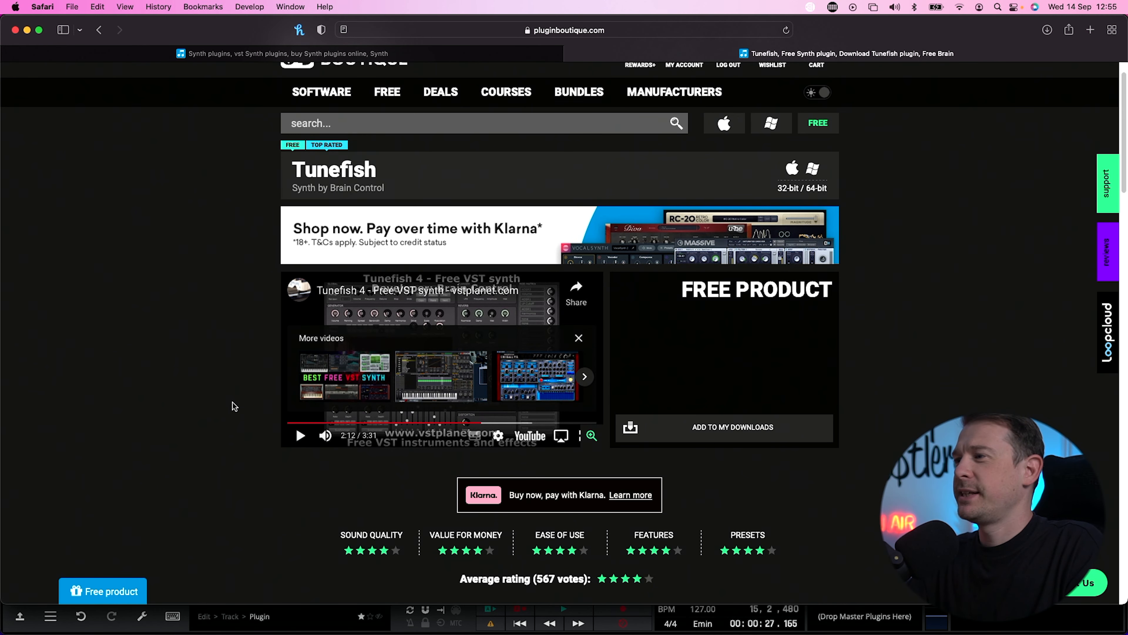
pyautogui.scroll(-1, 234, 407)
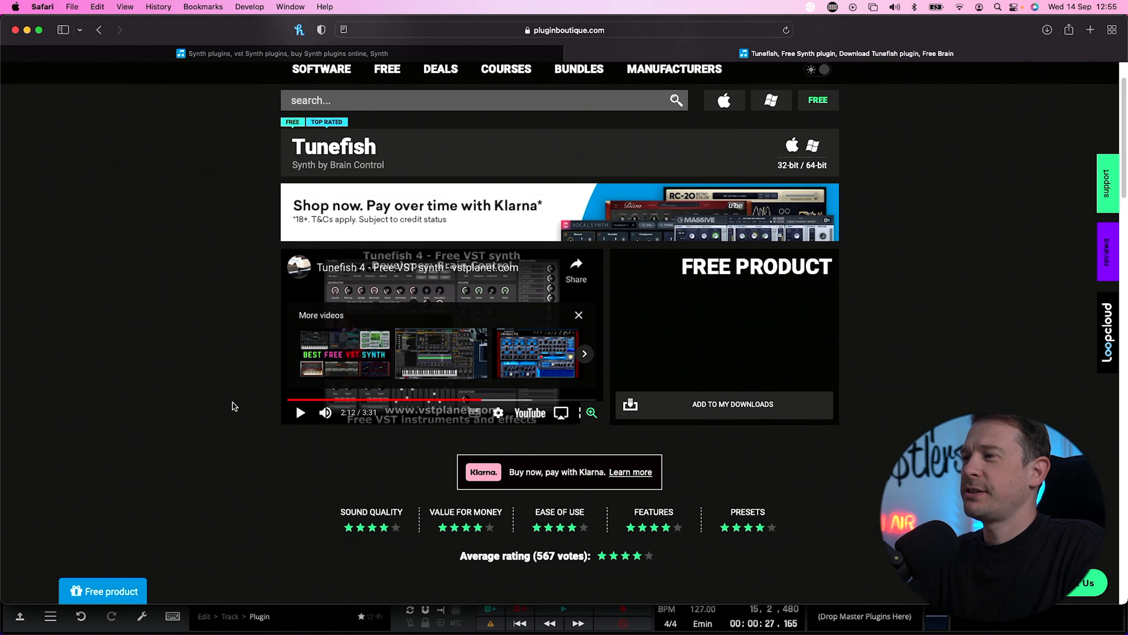
pyautogui.scroll(-3, 234, 406)
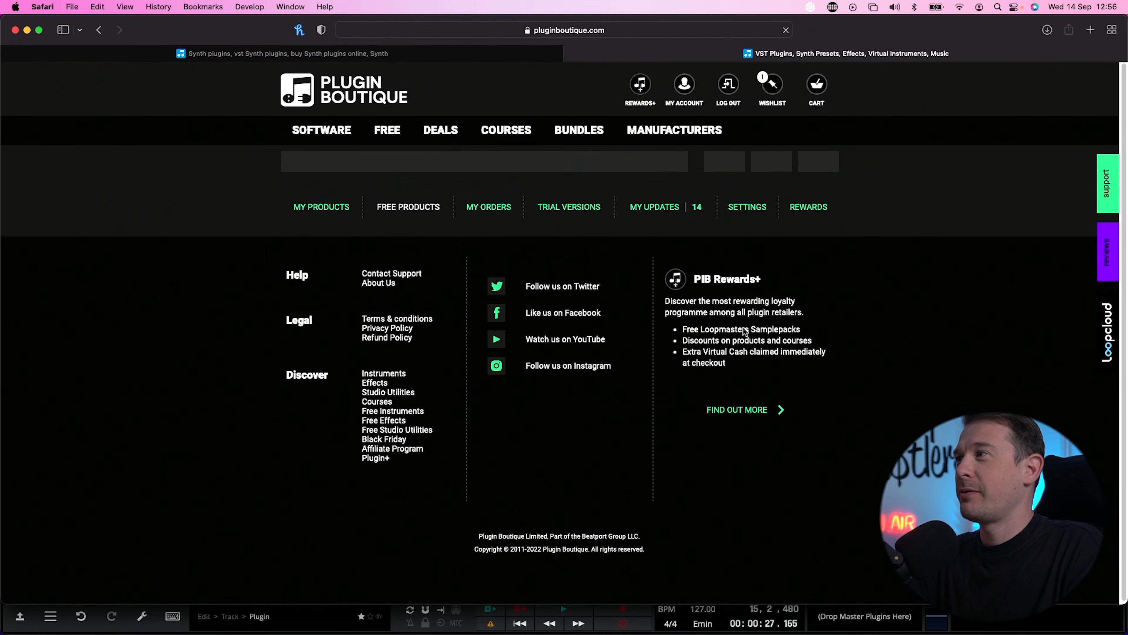
# - Download Tunefish version 4.0 for Mac from the account's free products and open the downloaded zip archive
pyautogui.scroll(-5, 589, 275)
pyautogui.scroll(-4, 518, 276)
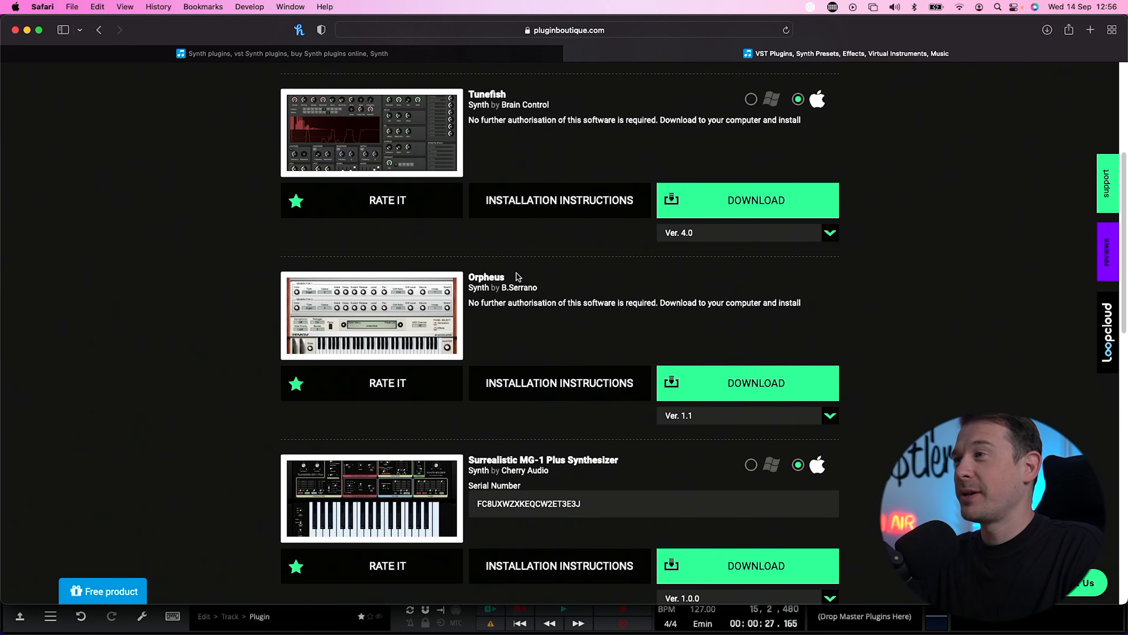
pyautogui.scroll(10, 517, 276)
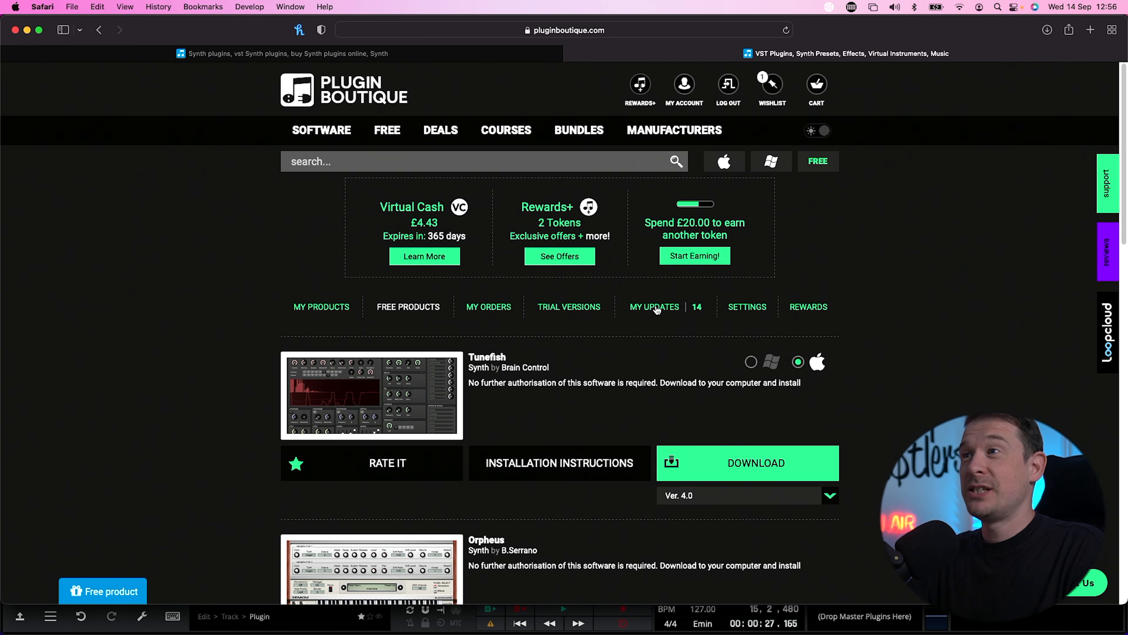
pyautogui.scroll(-1, 577, 307)
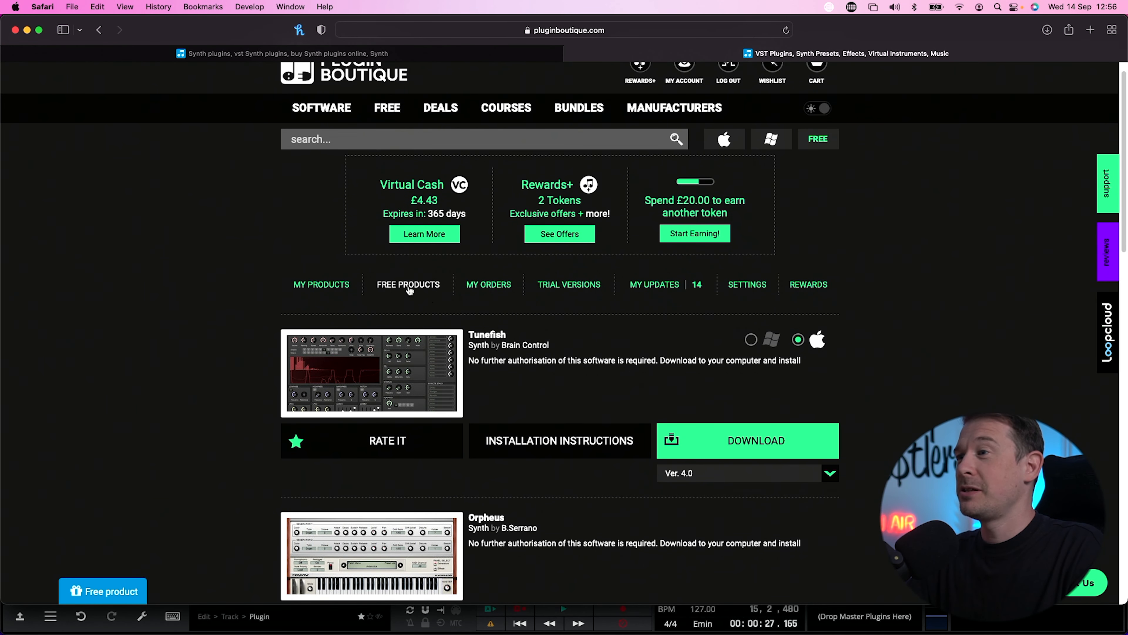
pyautogui.scroll(-4, 516, 317)
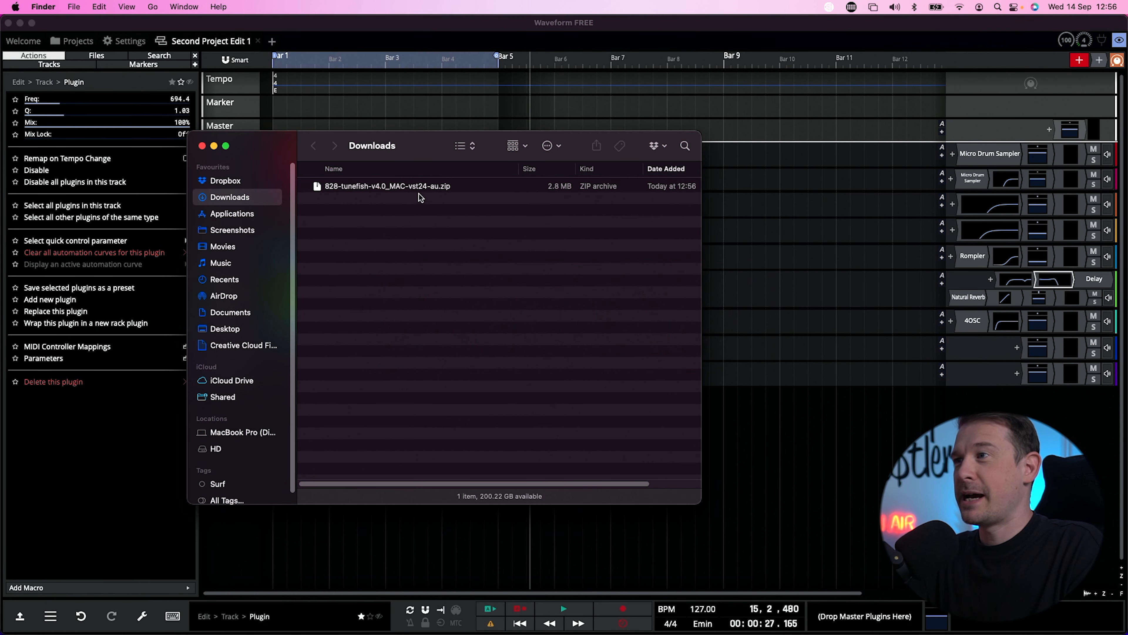
pyautogui.doubleClick(419, 195)
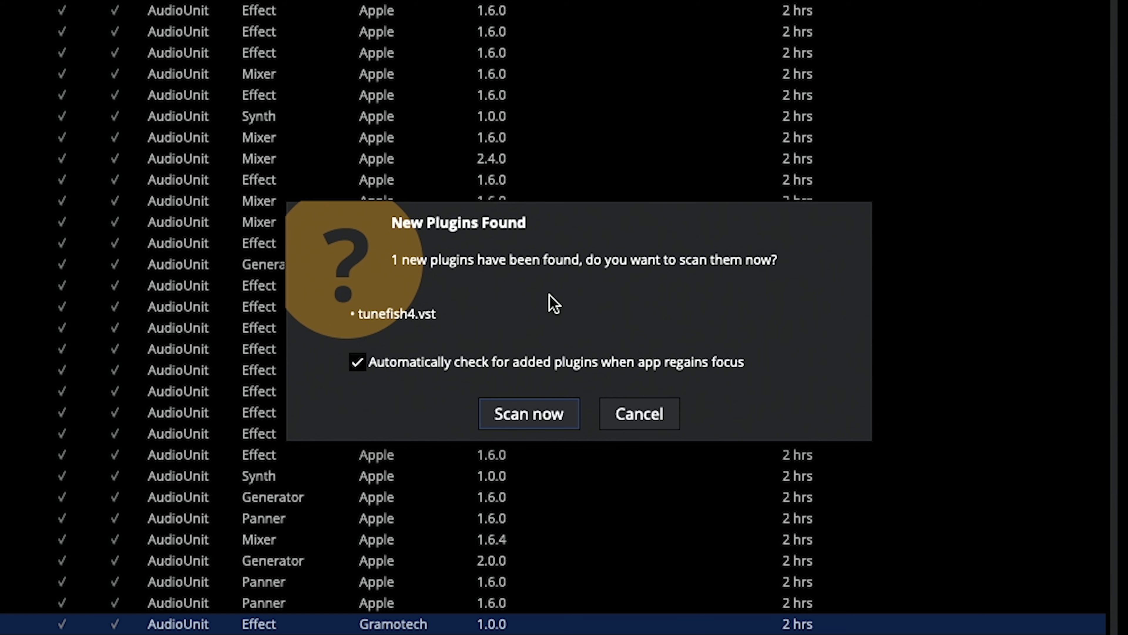
# - Scan the new tunefish4.vst plugin in Waveform and choose tunefish4 by Brain Control as the instrument for Track 8
pyautogui.click(528, 415)
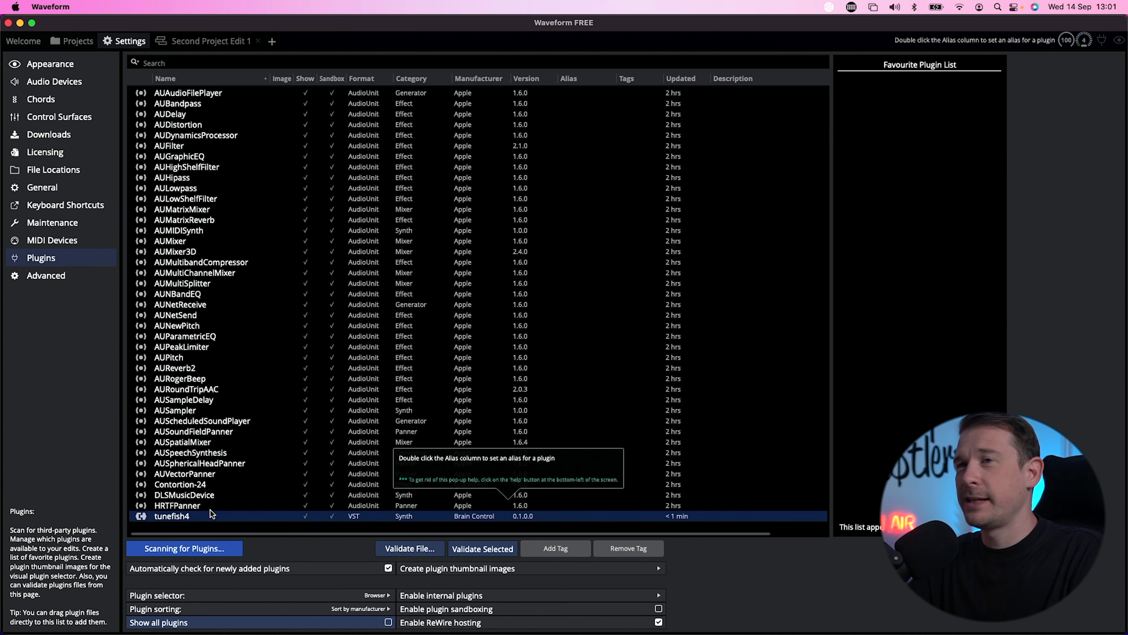
pyautogui.click(220, 40)
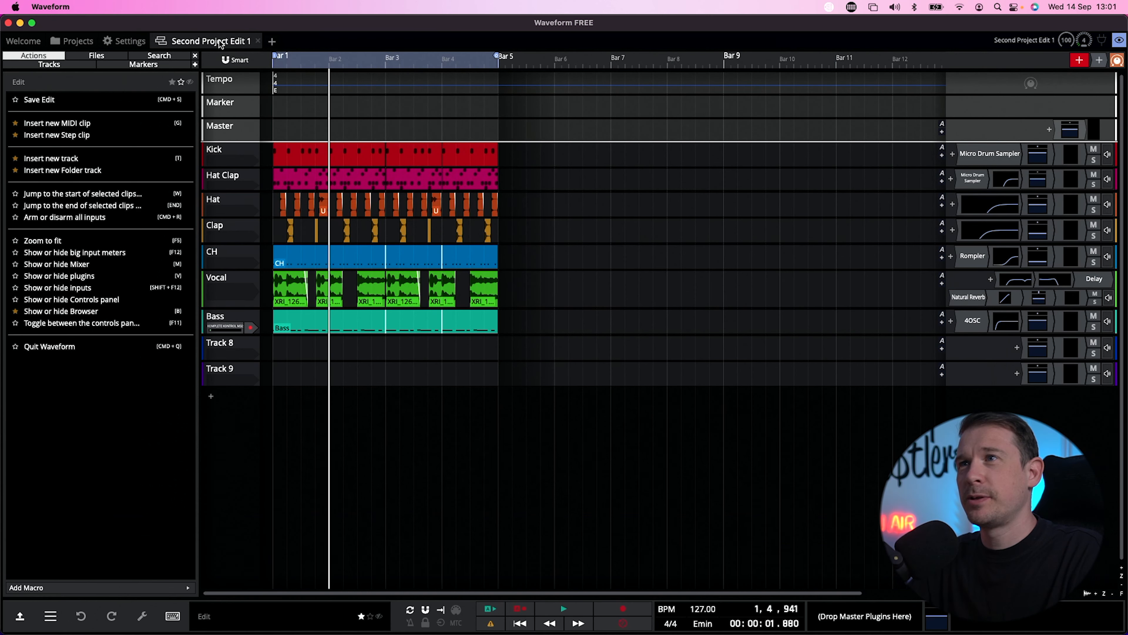
pyautogui.click(1017, 347)
pyautogui.click(893, 341)
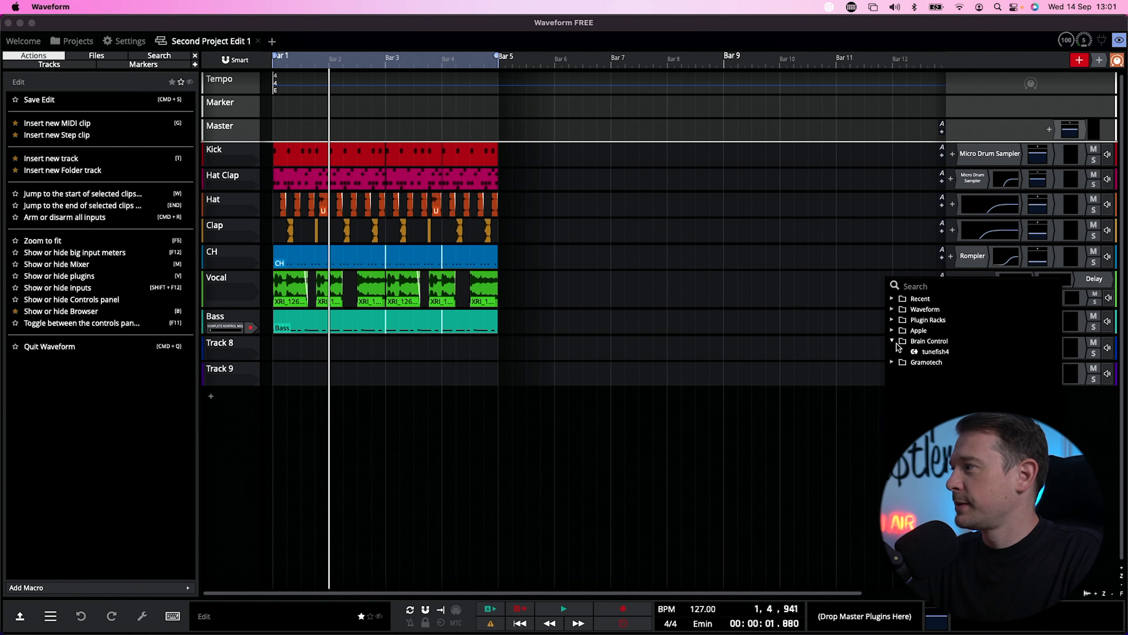
pyautogui.click(943, 352)
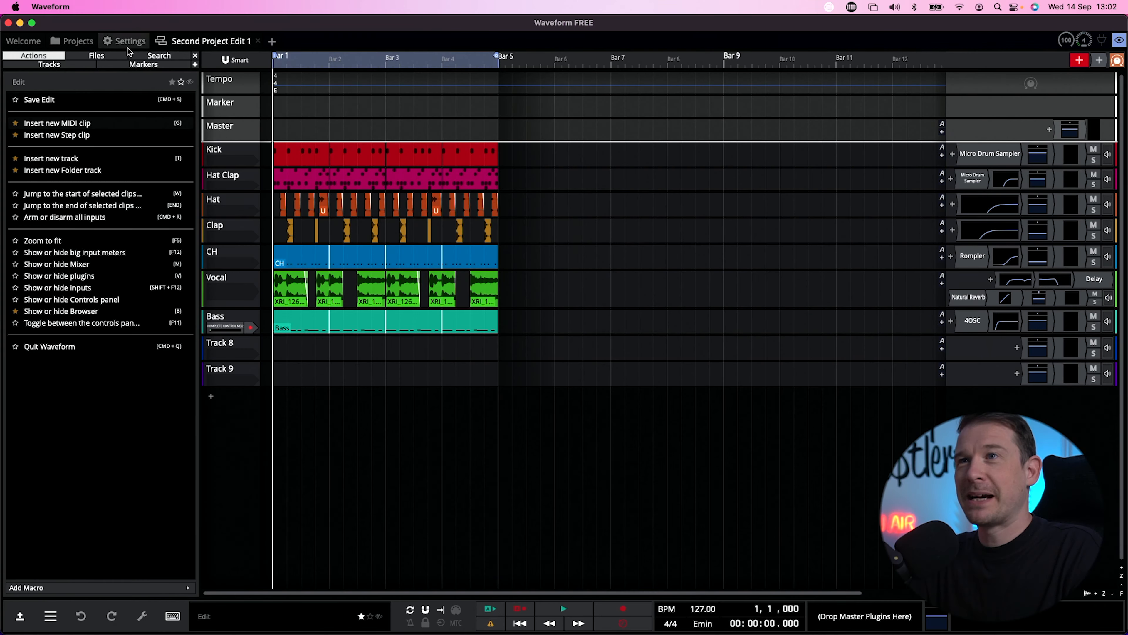
# - Remove tunefish4 from the list of scanned plugins in the Waveform settings
pyautogui.click(127, 46)
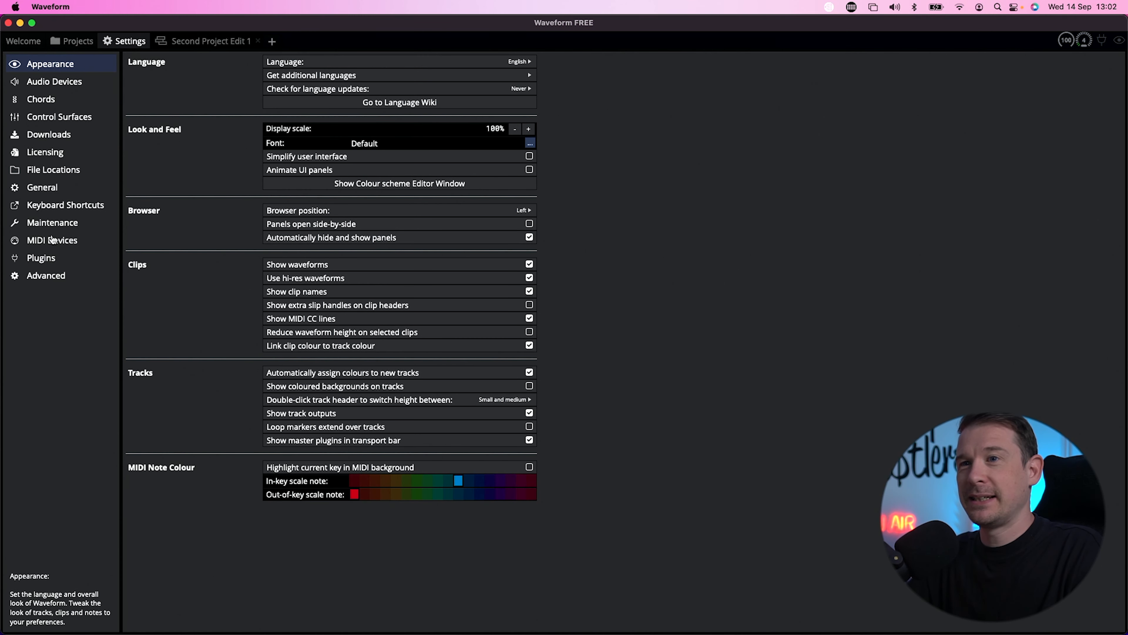
pyautogui.click(57, 256)
pyautogui.click(186, 517)
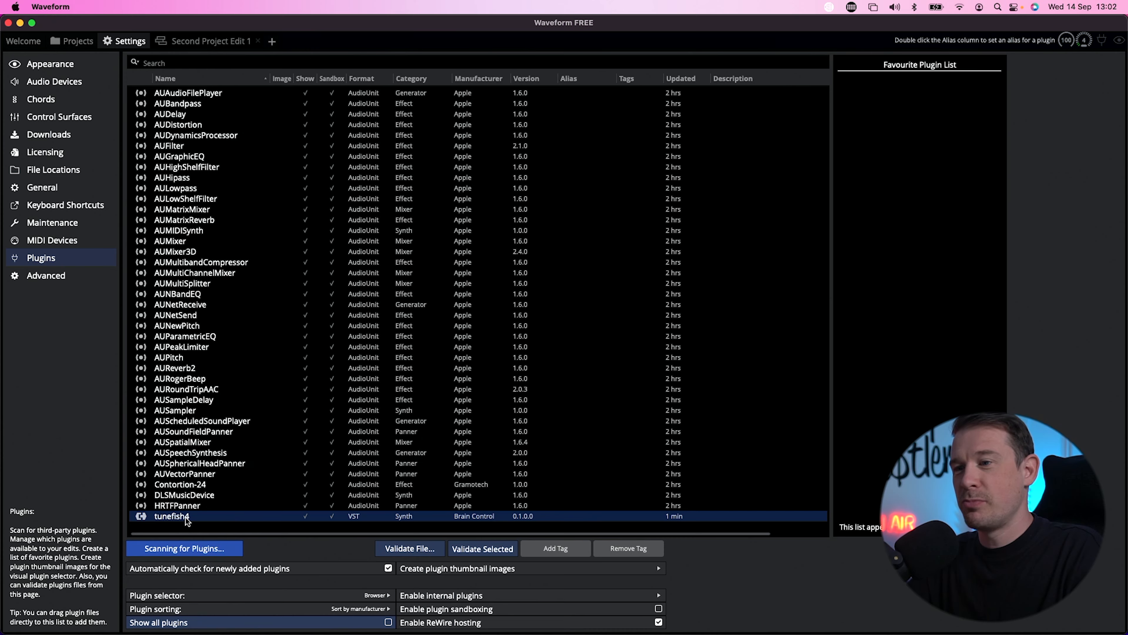
pyautogui.rightClick(185, 517)
# - Switch to Safari and browse further through the free synths on Plugin Boutique
pyautogui.press('super+Tab')
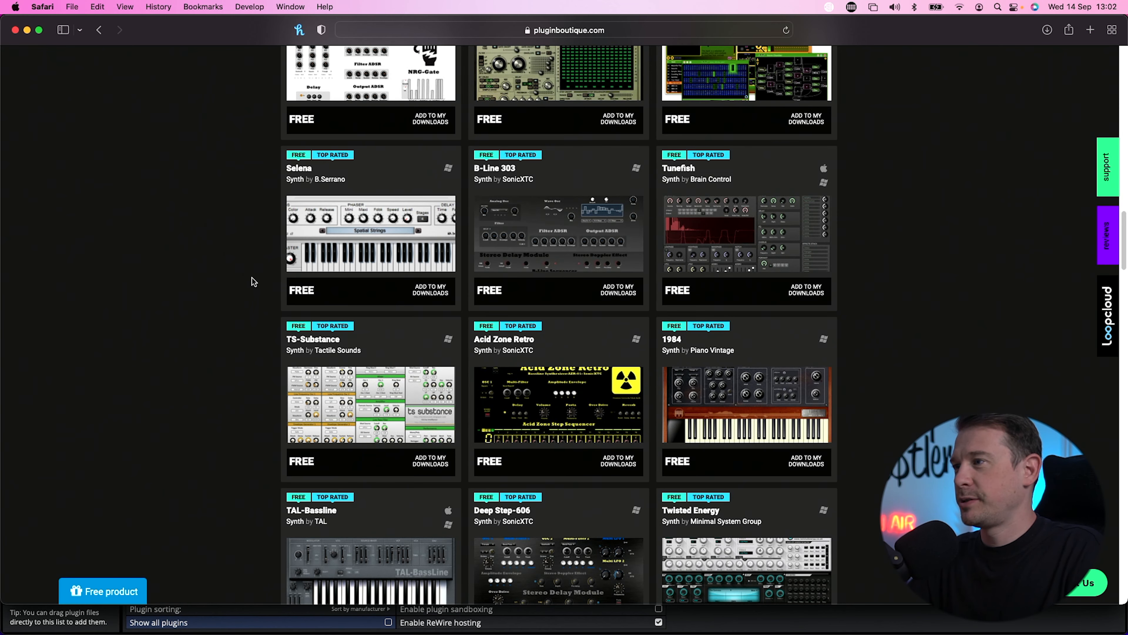
pyautogui.scroll(-6, 250, 309)
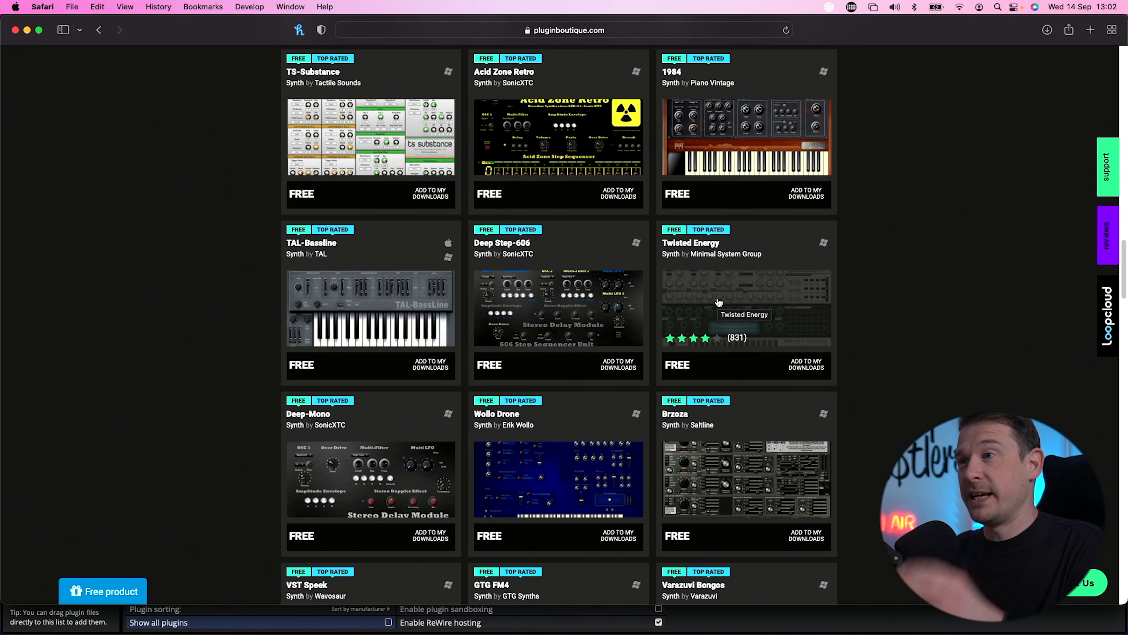
pyautogui.scroll(-2, 719, 302)
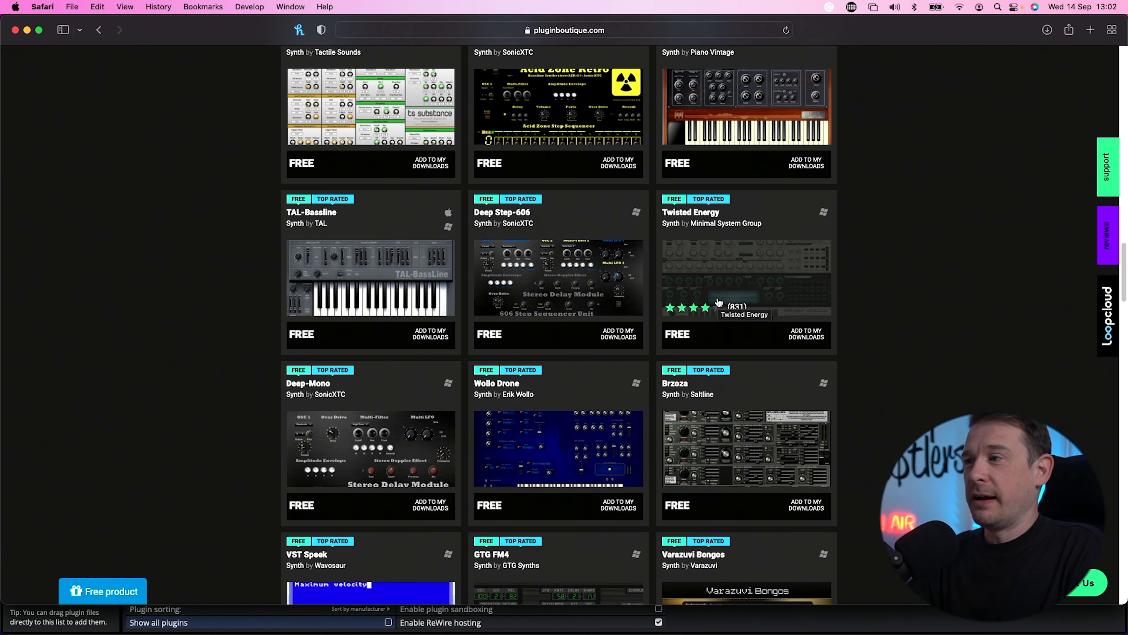
pyautogui.scroll(-1, 718, 302)
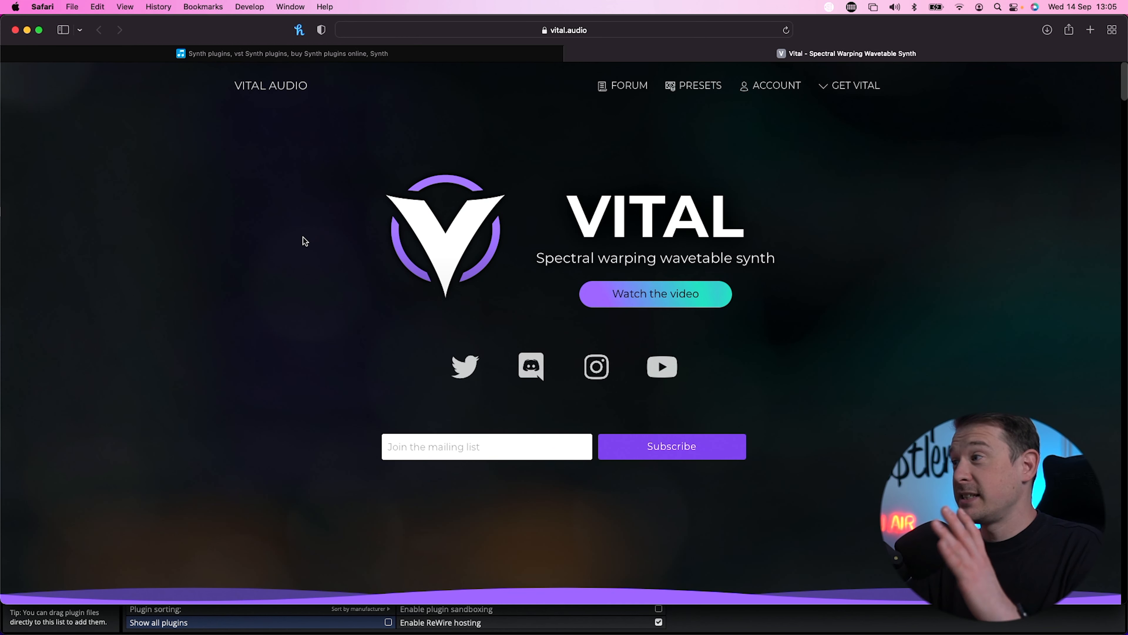
# - Look over the Vital synth's homepage, examining its wavetable, sound customization and modulation features
pyautogui.scroll(-10, 304, 238)
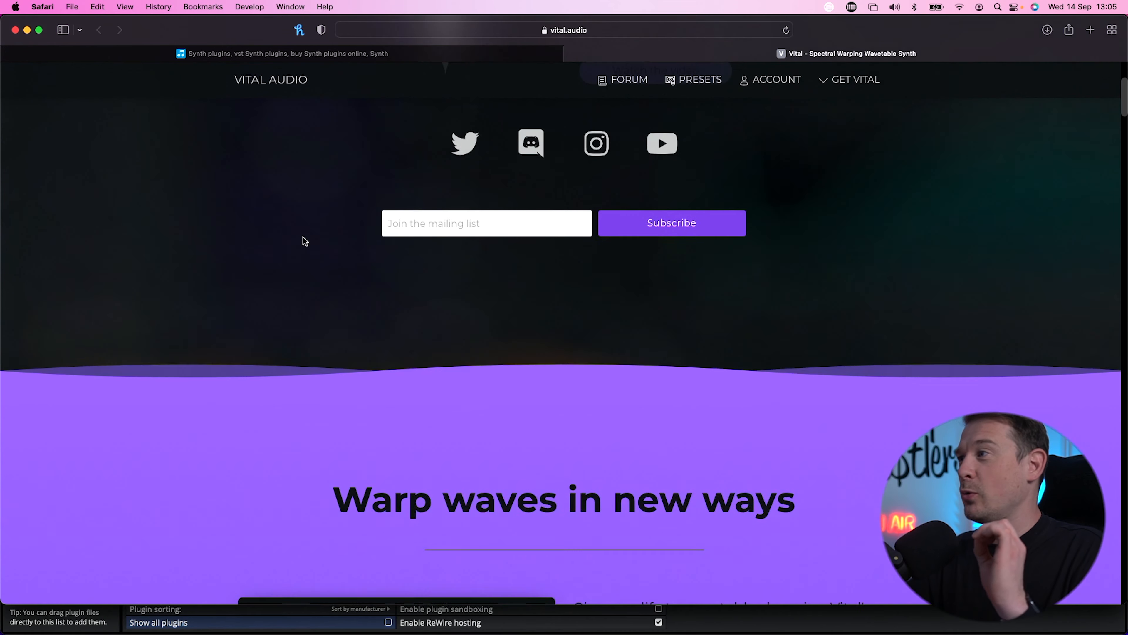
pyautogui.scroll(-3, 304, 237)
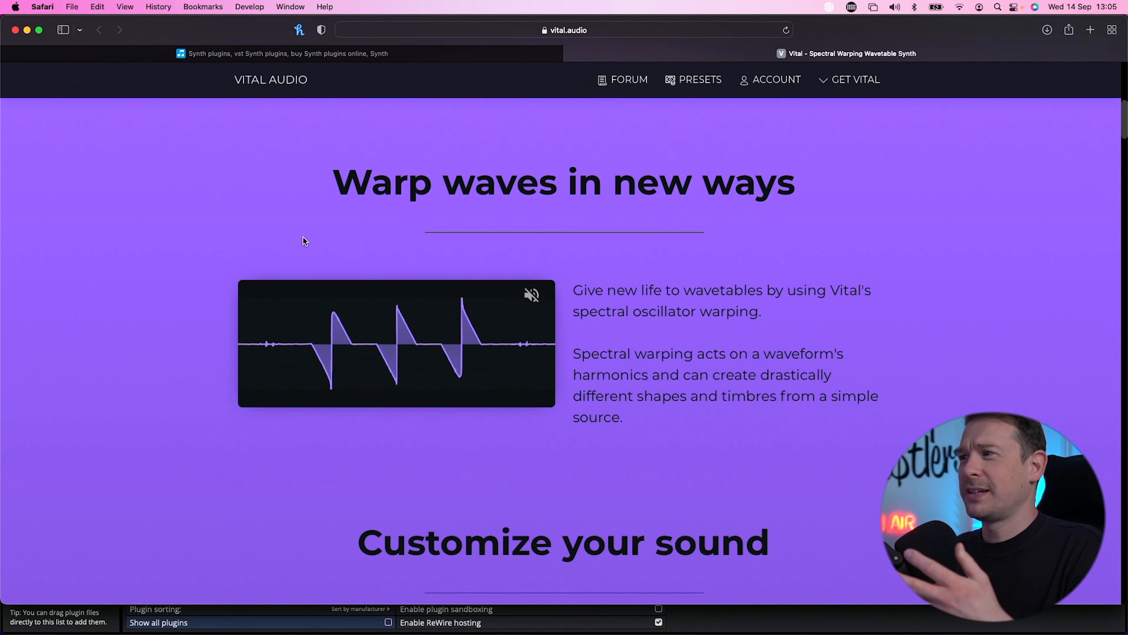
pyautogui.scroll(-3, 304, 238)
pyautogui.scroll(-3, 305, 241)
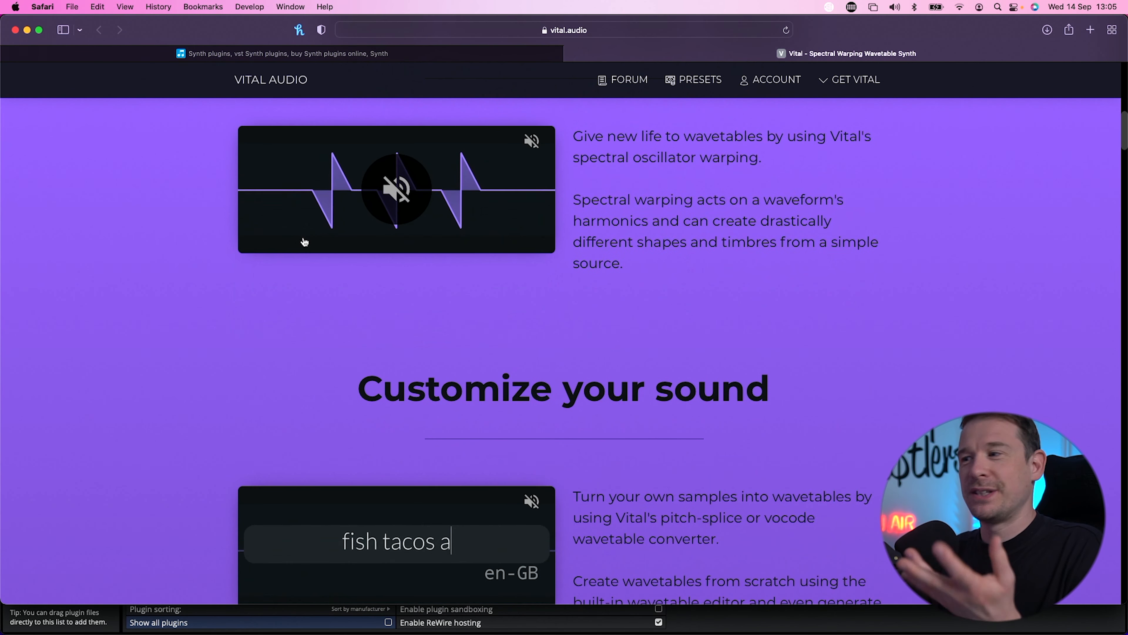
pyautogui.scroll(-10, 304, 241)
pyautogui.scroll(-10, 304, 237)
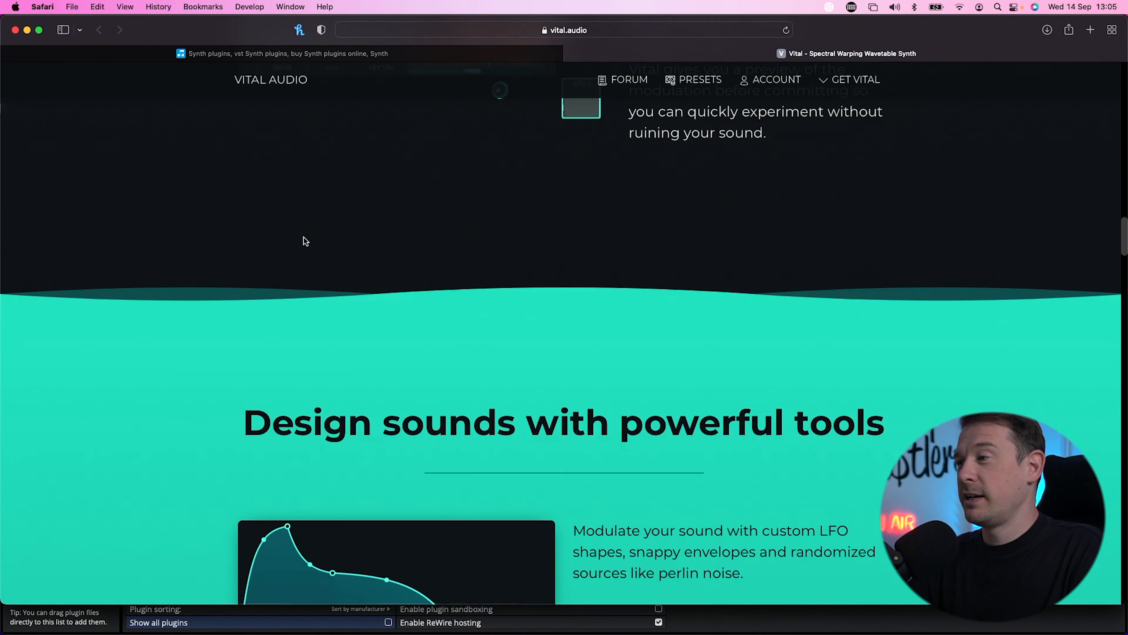
pyautogui.scroll(15, 305, 237)
pyautogui.scroll(20, 305, 240)
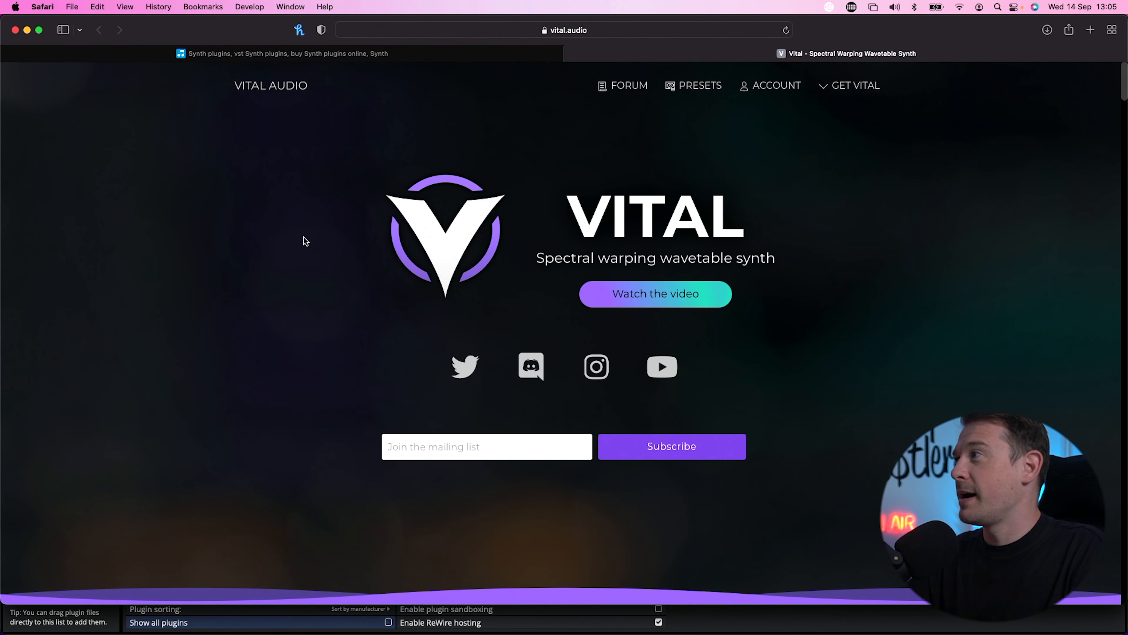
# - Choose the free Basic version of Vital from the available plans
pyautogui.click(822, 91)
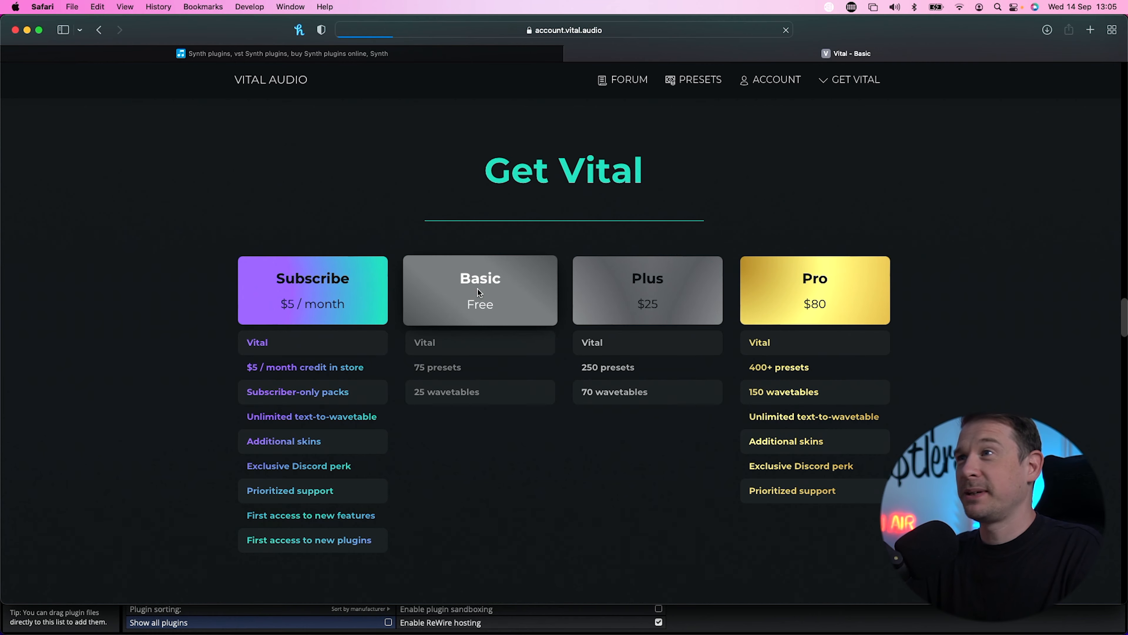
pyautogui.click(478, 289)
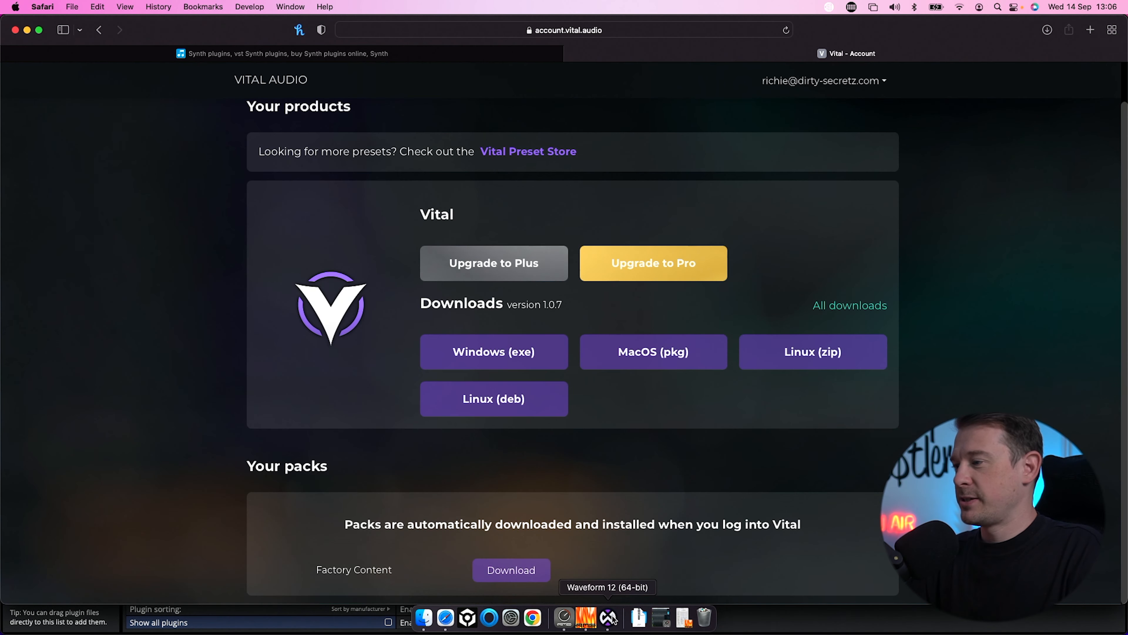
# - Switch to Waveform, scan the new Vital plugins and install the content requested by Vital on Track 8
pyautogui.click(609, 628)
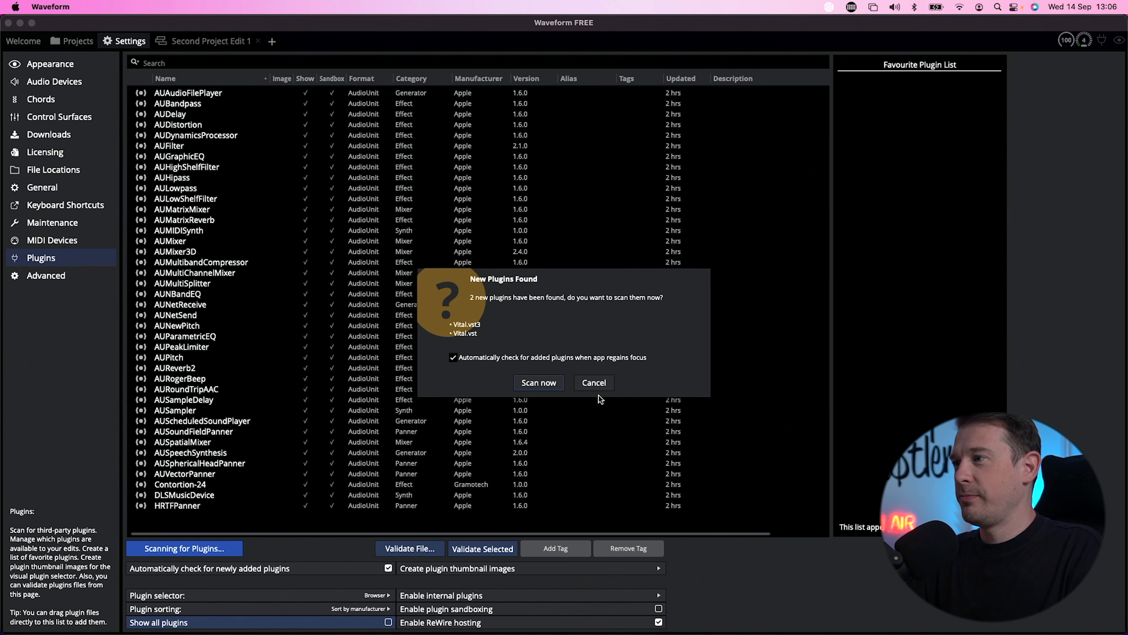
pyautogui.click(539, 383)
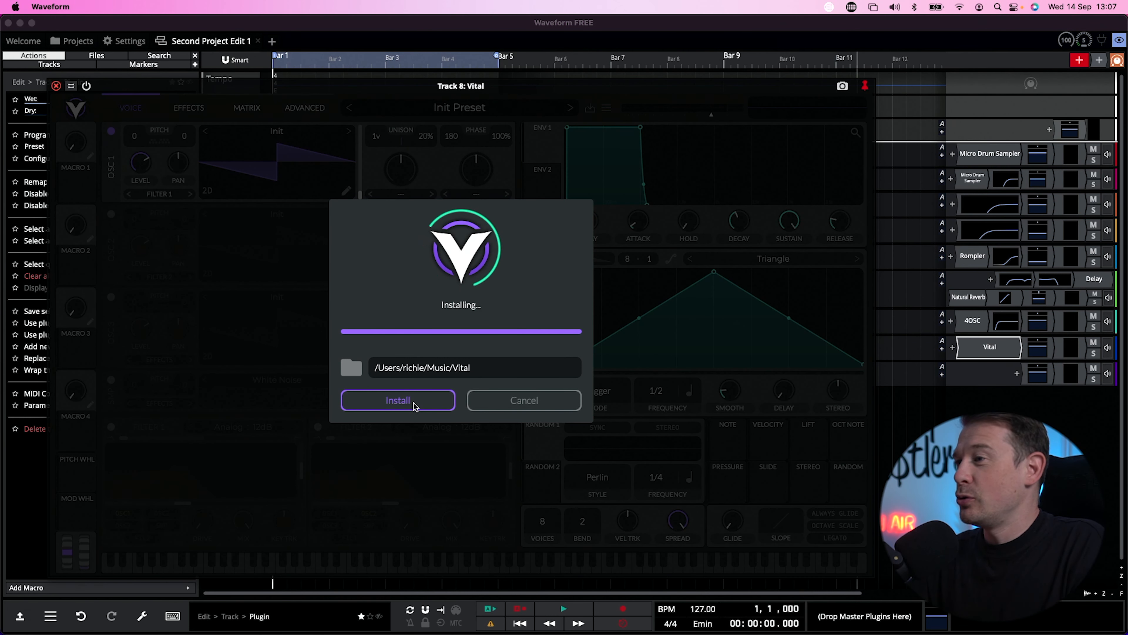
pyautogui.click(413, 403)
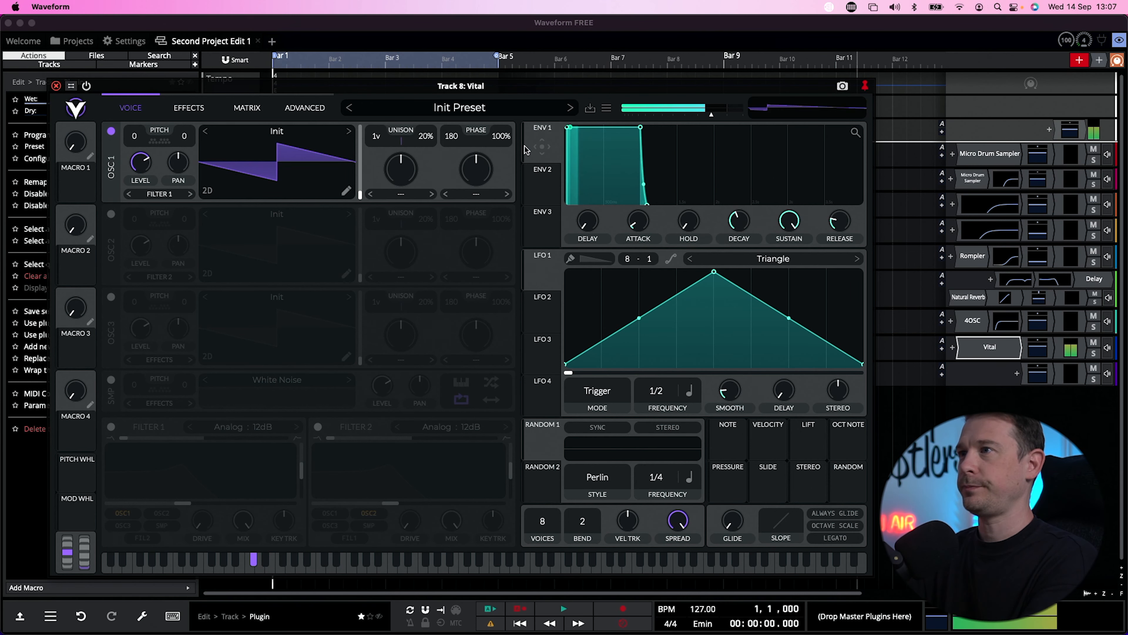
# - Browse Vital's Keys presets, trying Ceramic and Chorusy Keys, and load Smoker's Lounge
pyautogui.click(459, 107)
pyautogui.click(303, 371)
pyautogui.click(447, 145)
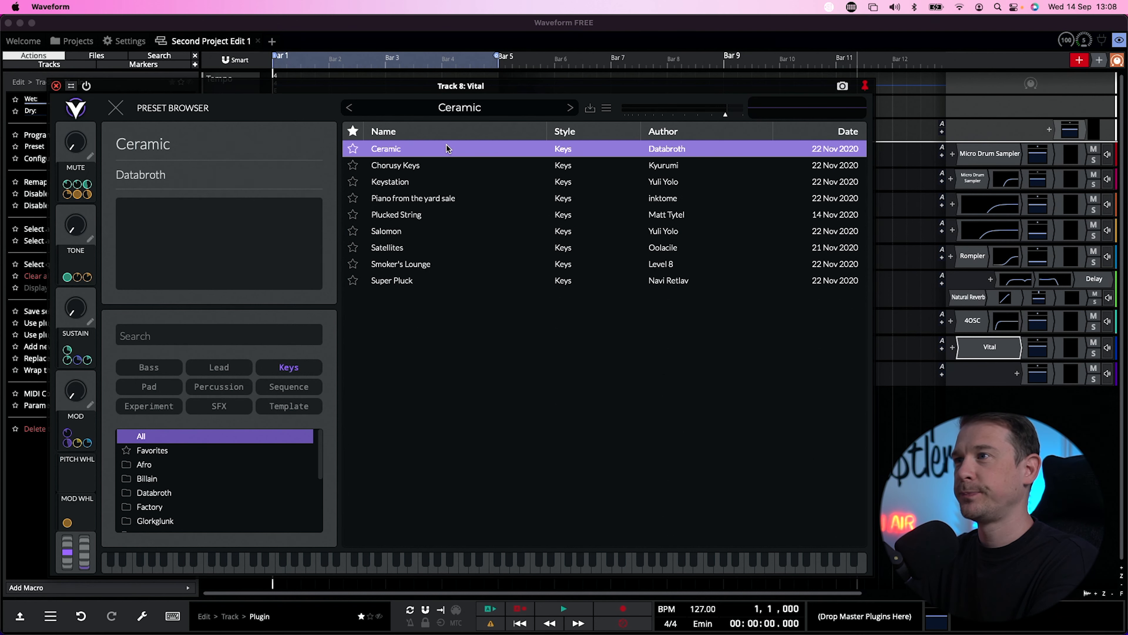
pyautogui.click(447, 164)
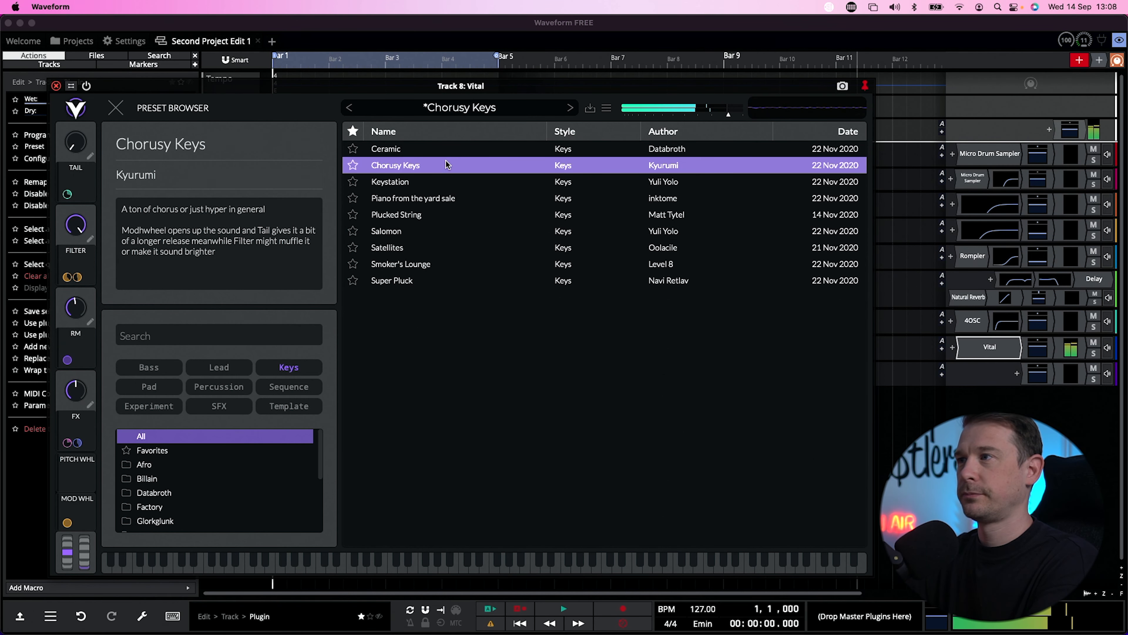
pyautogui.click(412, 265)
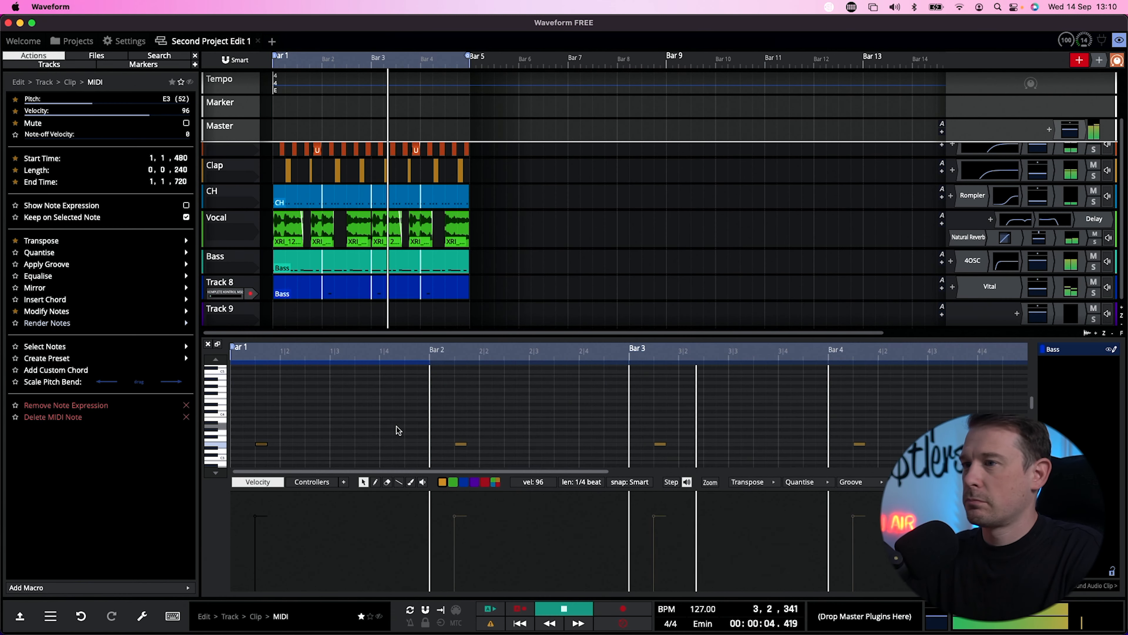
# - Deselect the MIDI note and set the volume of Track 8 to -5.64 dB during playback
pyautogui.press('Escape')
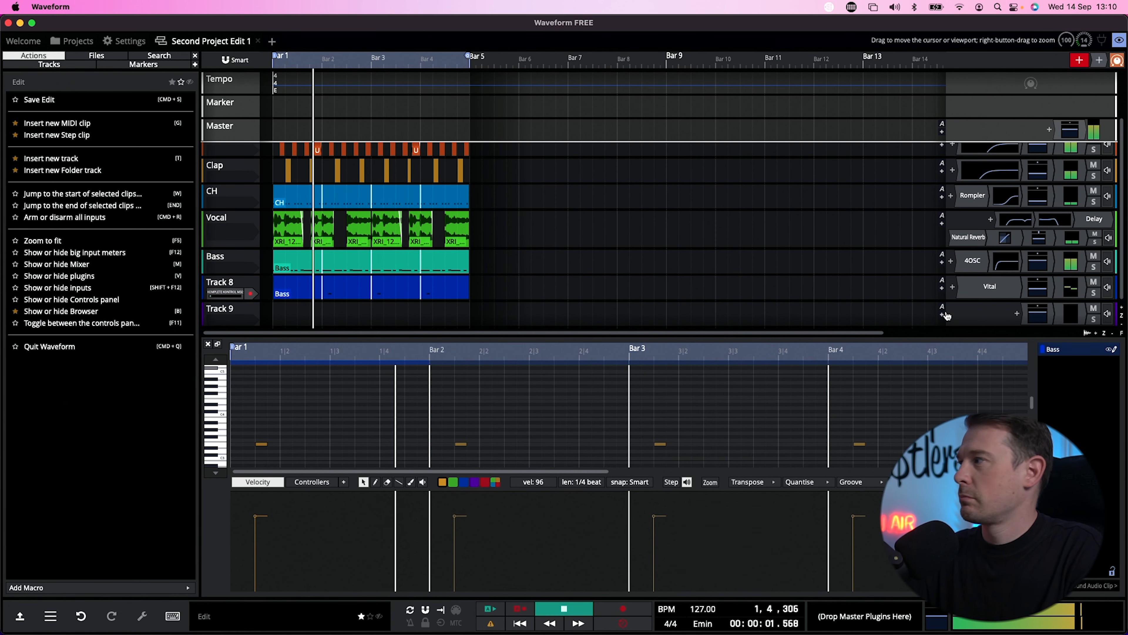
pyautogui.click(1041, 278)
pyautogui.moveTo(1041, 278); pyautogui.dragTo(1041, 279)
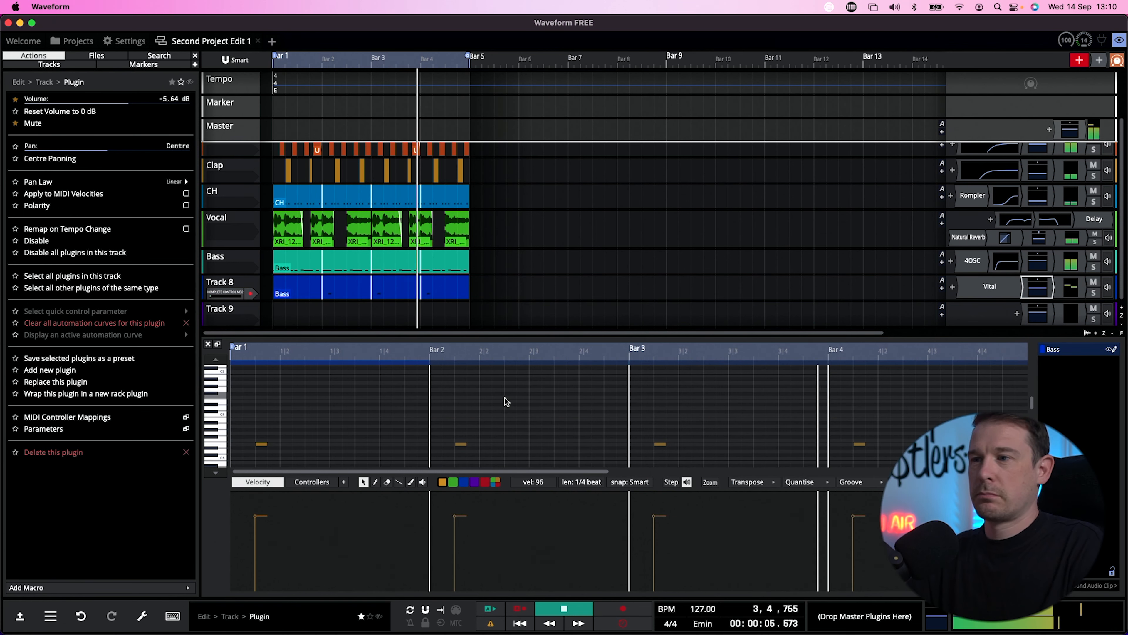
pyautogui.click(308, 429)
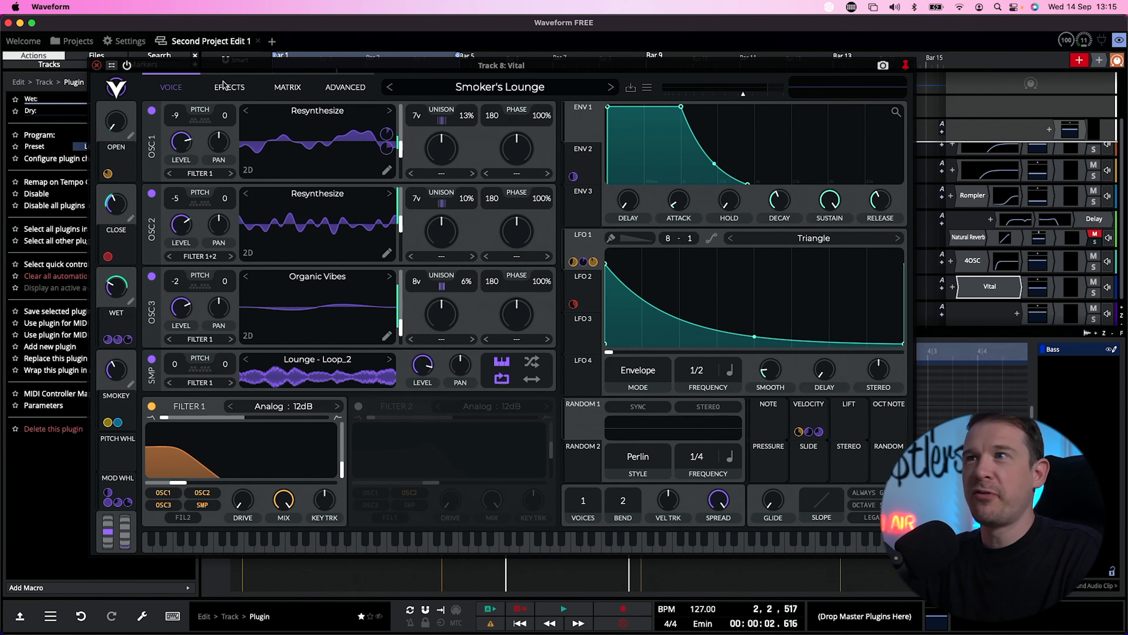
# - Show Vital's effects and audition Smoker's Lounge soloed on Track 8 with its reverb and chorus switched off and back on
pyautogui.click(227, 86)
pyautogui.press('space')
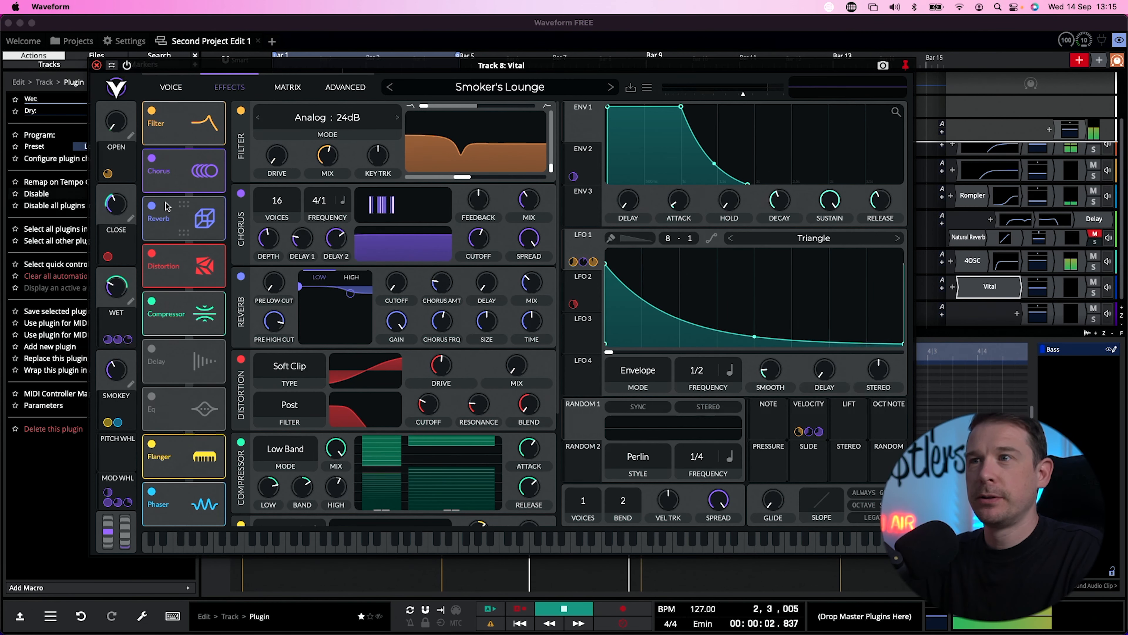
pyautogui.click(152, 206)
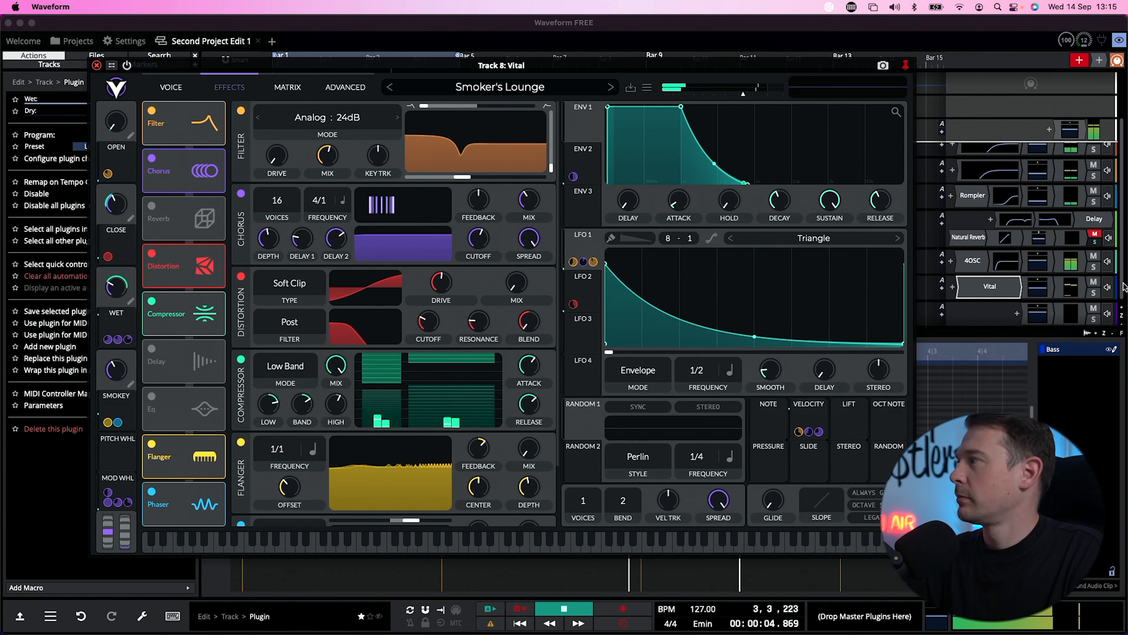
pyautogui.click(1093, 292)
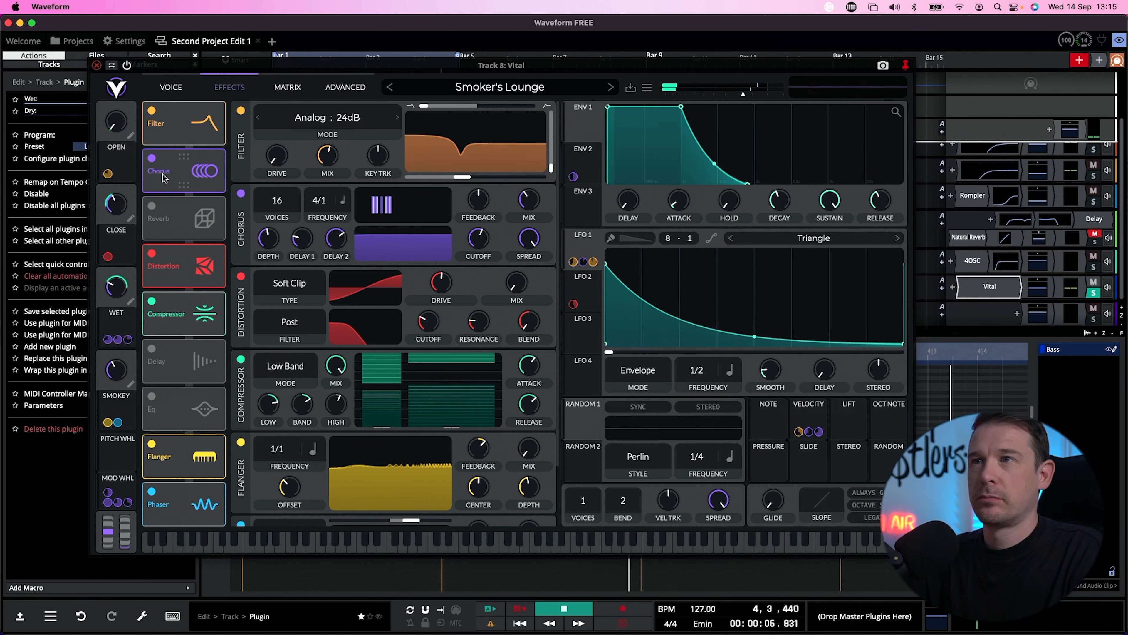
pyautogui.click(152, 160)
pyautogui.click(152, 159)
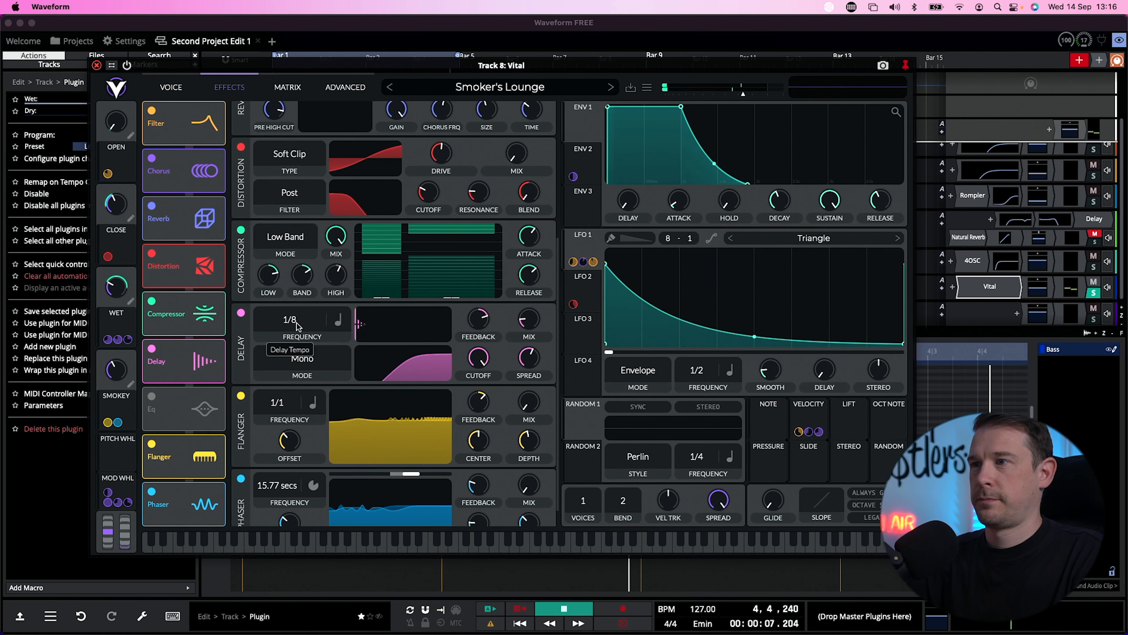
# - Set the tempo of Vital's delay effect on Track 8 to dotted 1/8 while listening to the beat
pyautogui.click(339, 321)
pyautogui.click(324, 316)
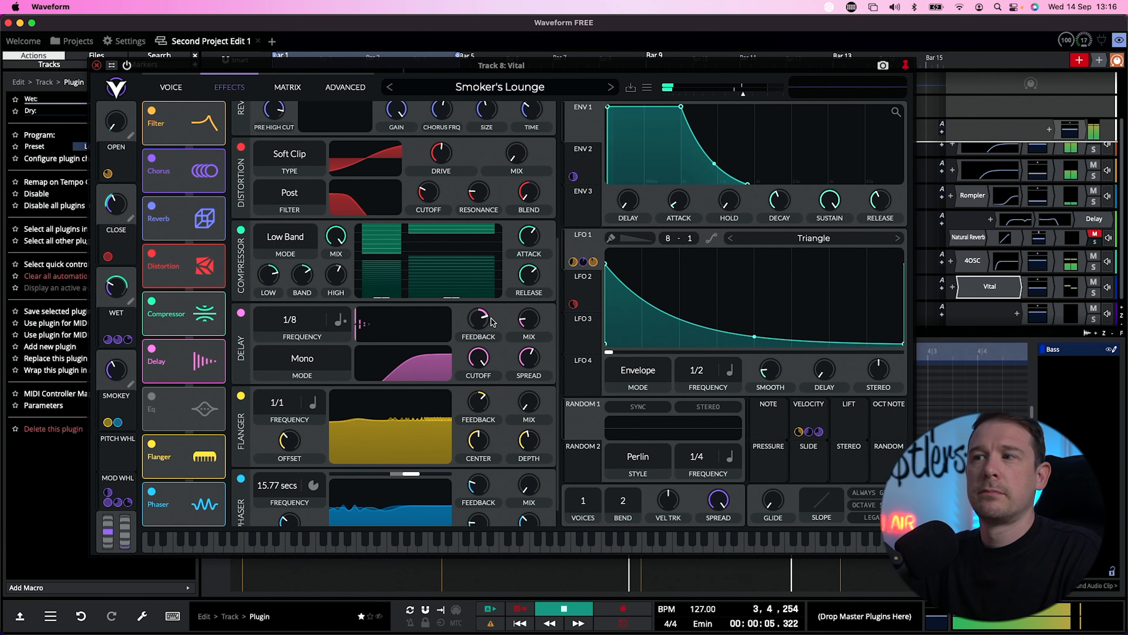
pyautogui.scroll(3, 352, 342)
pyautogui.press('space')
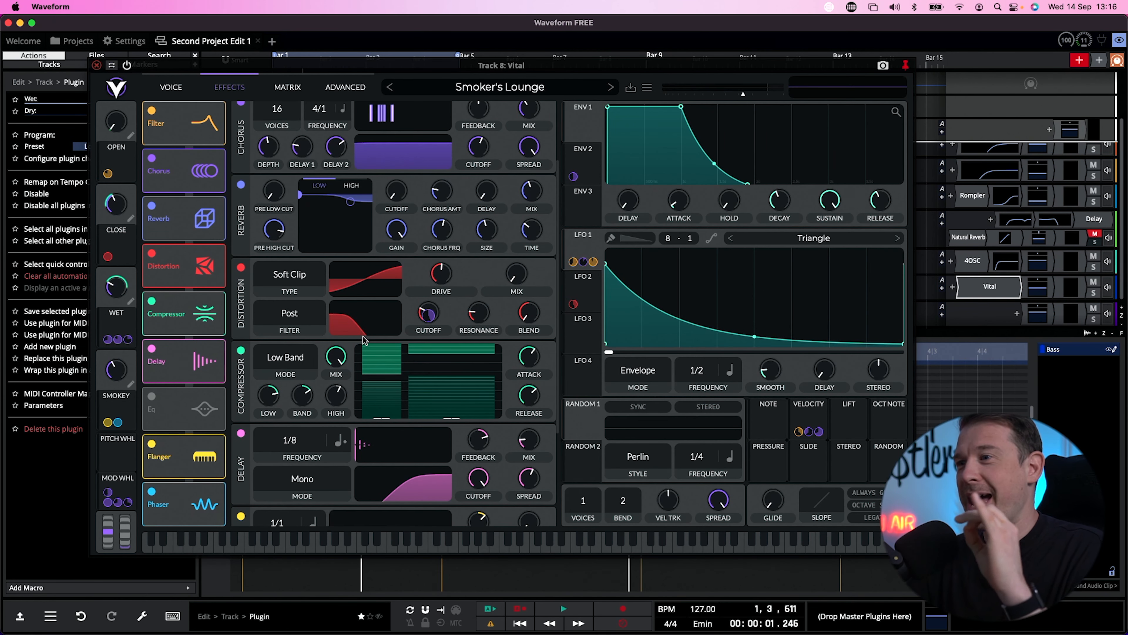
pyautogui.scroll(-3, 389, 351)
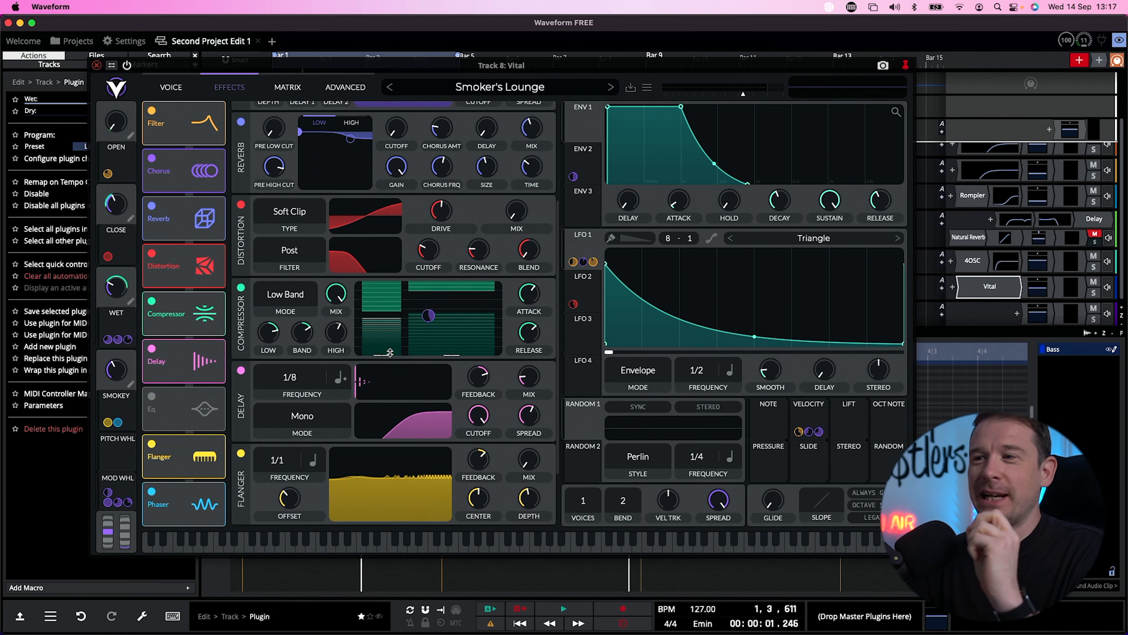
# - Play the arrangement and delete the vocal clip that starts at bar 3
pyautogui.press('space')
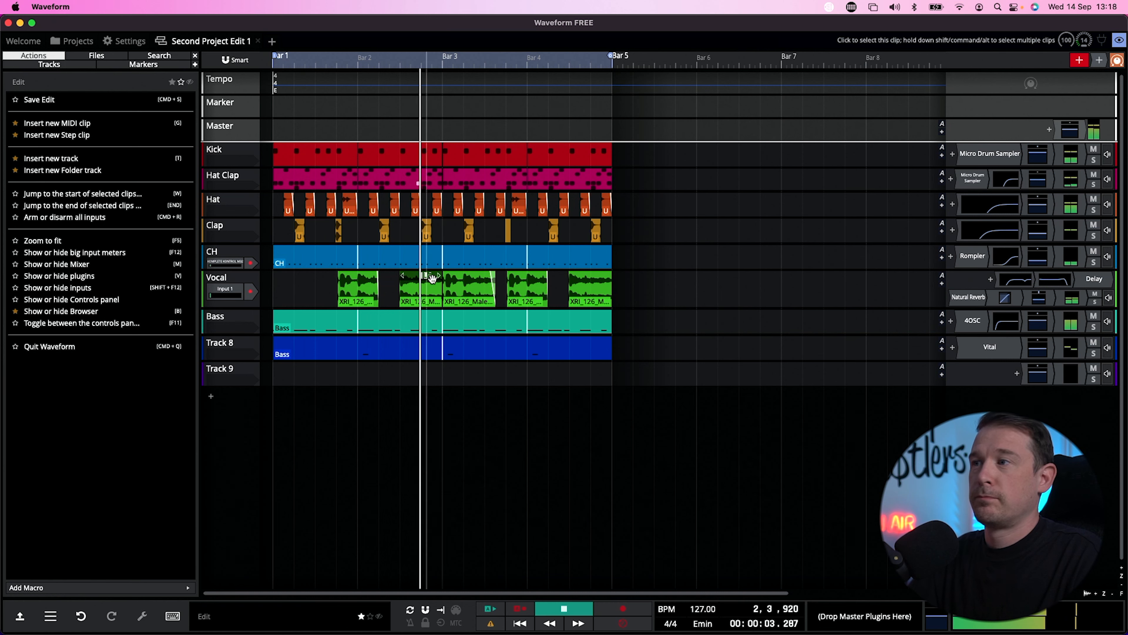
pyautogui.press('Delete')
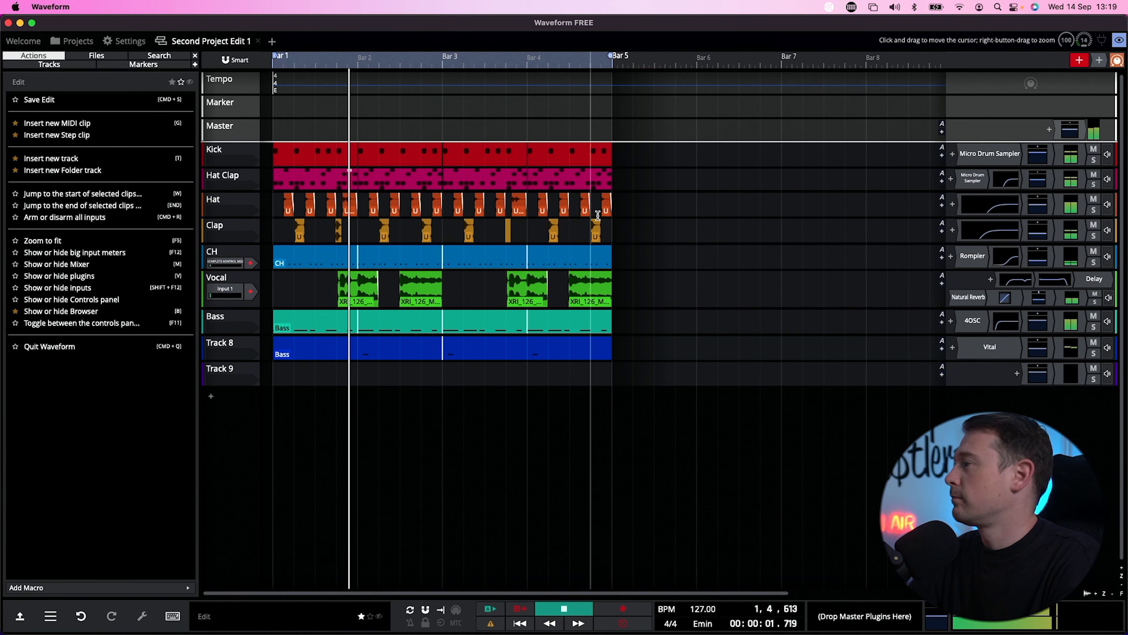
# - Change the first oscillator of the Bass track's 4OSC to Square, adjust the filter frequency and select the Bass track's volume plugin
pyautogui.doubleClick(973, 321)
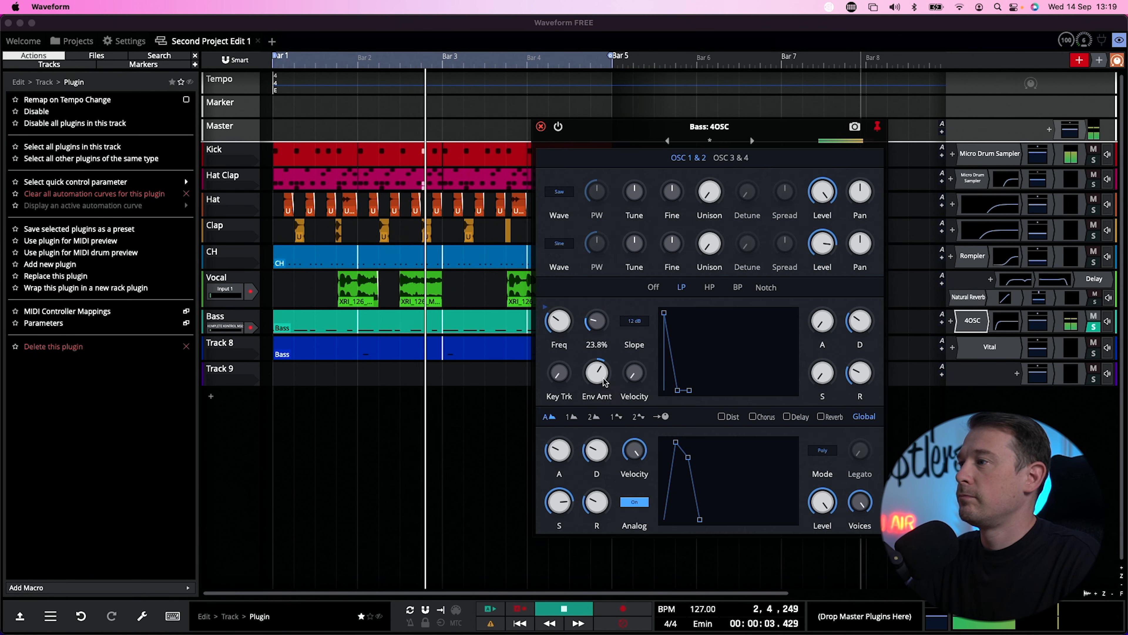
pyautogui.moveTo(565, 333); pyautogui.dragTo(596, 391)
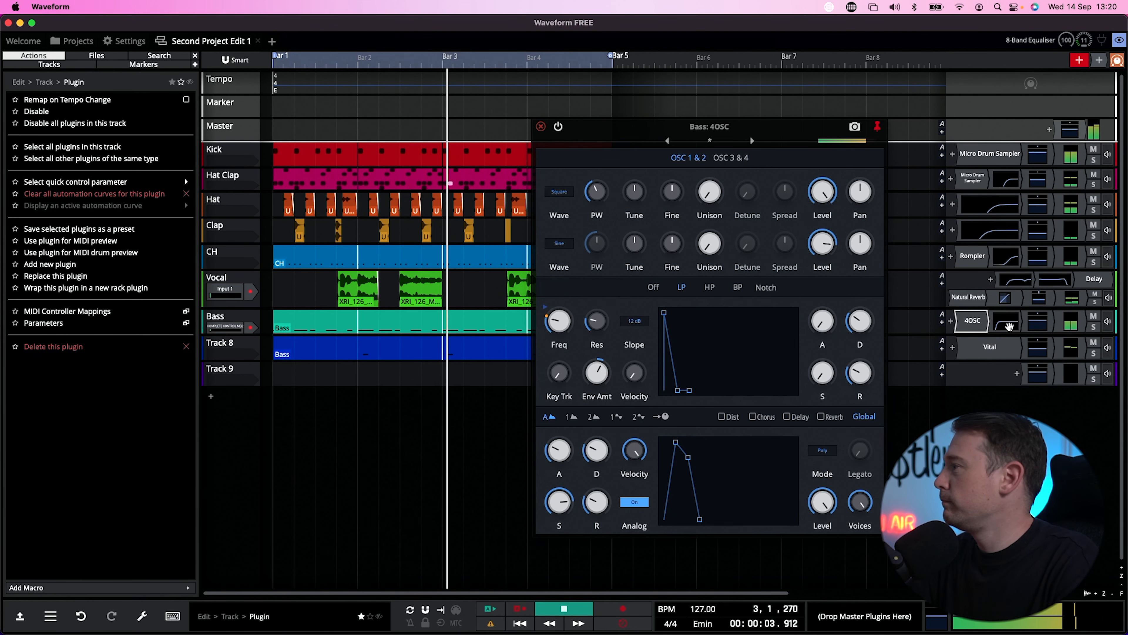
pyautogui.click(1021, 320)
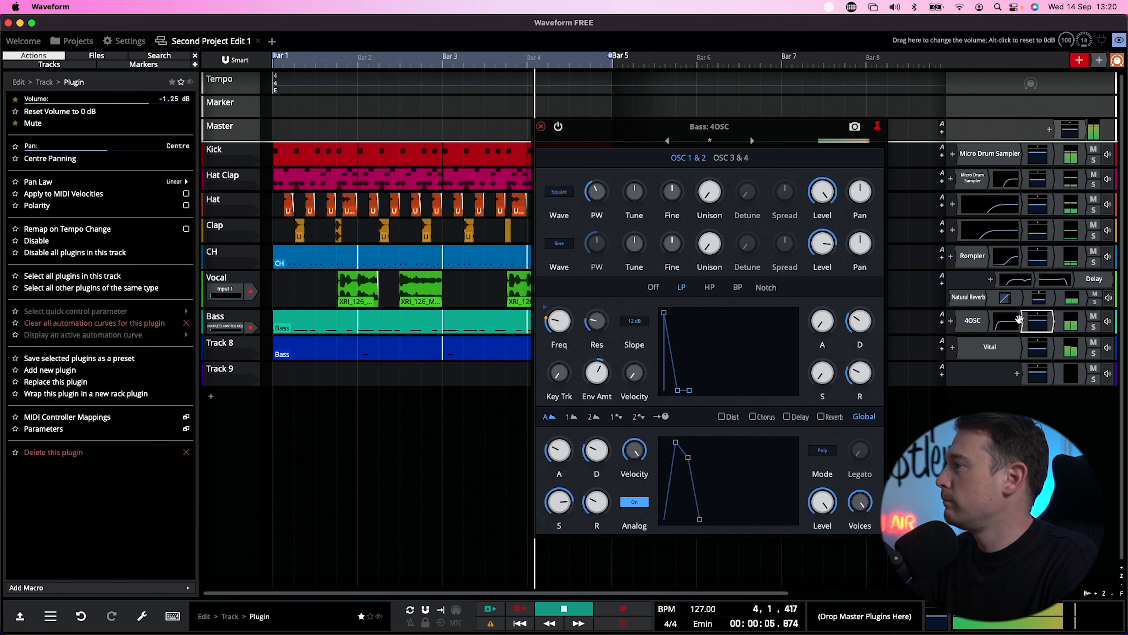
pyautogui.click(1029, 324)
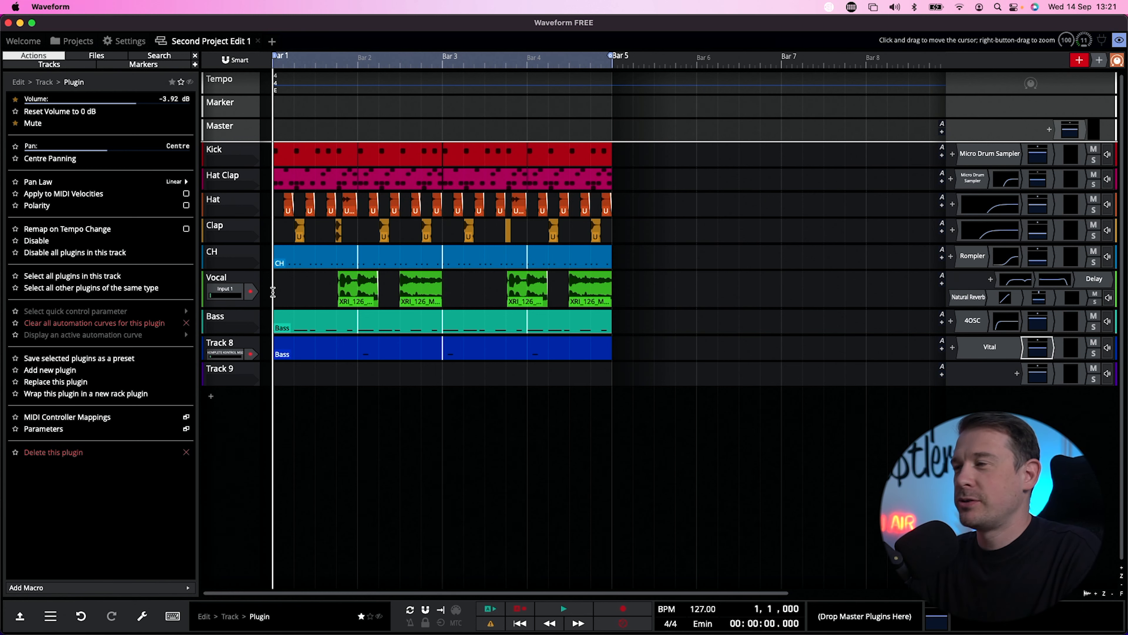
# - Play briefly and open the Bass clip in the MIDI editor with the 4OSC Bass track in view
pyautogui.press('space')
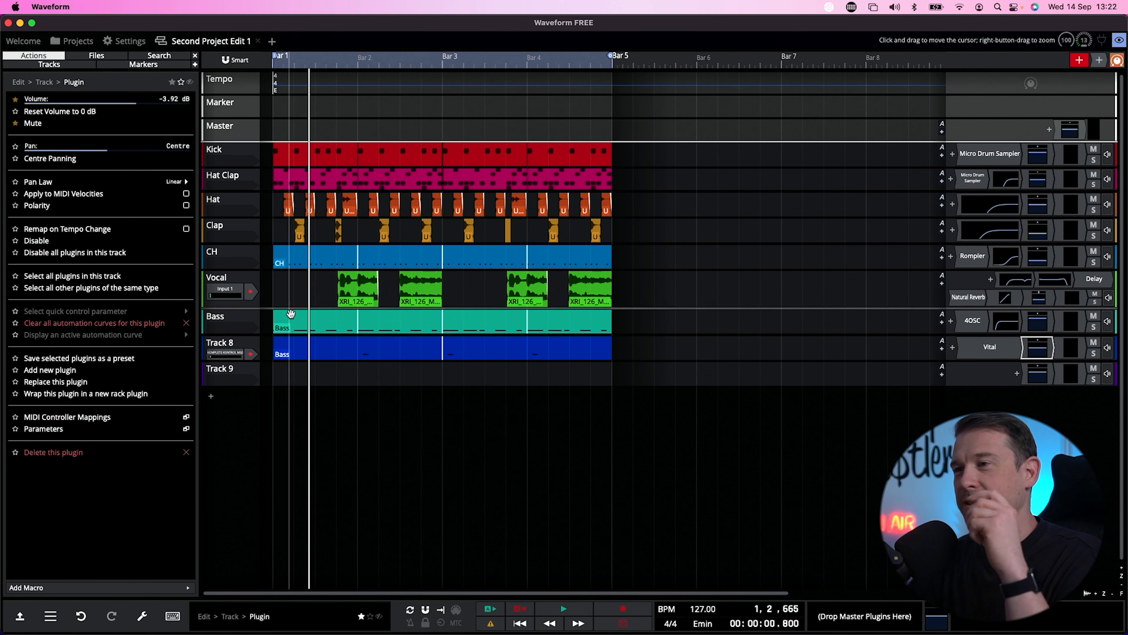
pyautogui.doubleClick(293, 318)
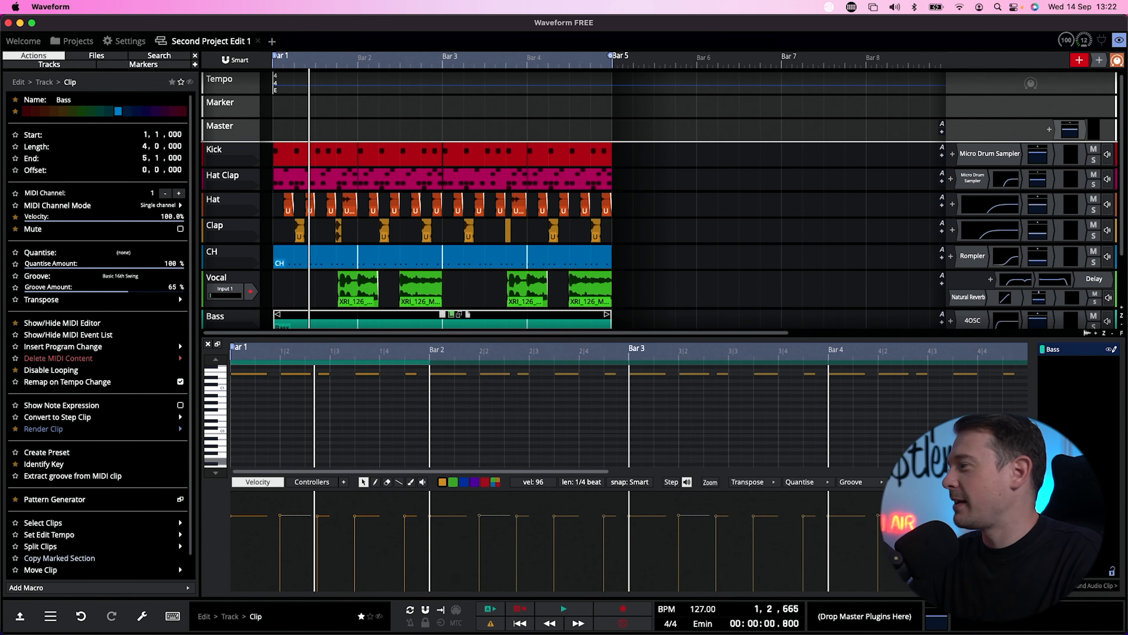
pyautogui.press('Down')
pyautogui.press('Down')
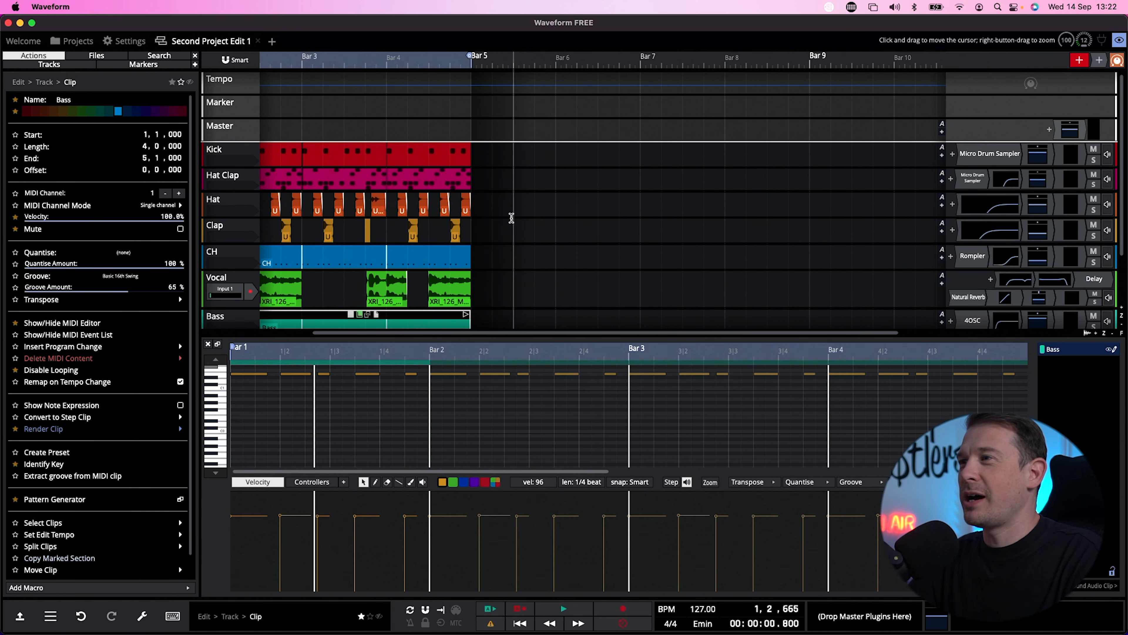
pyautogui.press('Up')
pyautogui.press('Up')
pyautogui.scroll(-5, 533, 222)
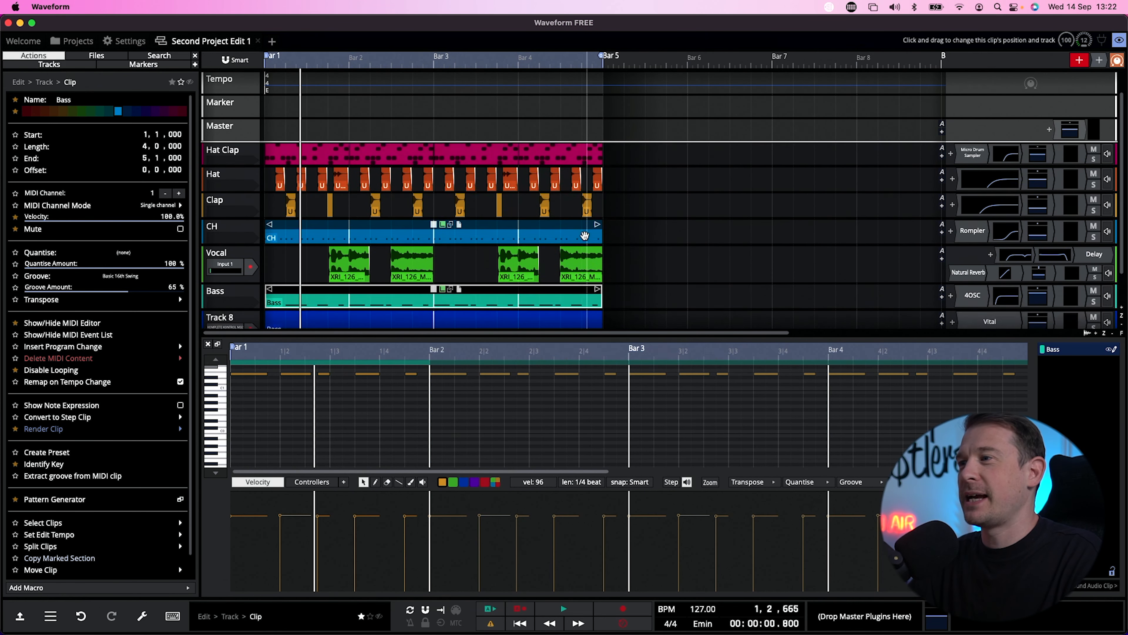
pyautogui.scroll(-1, 585, 236)
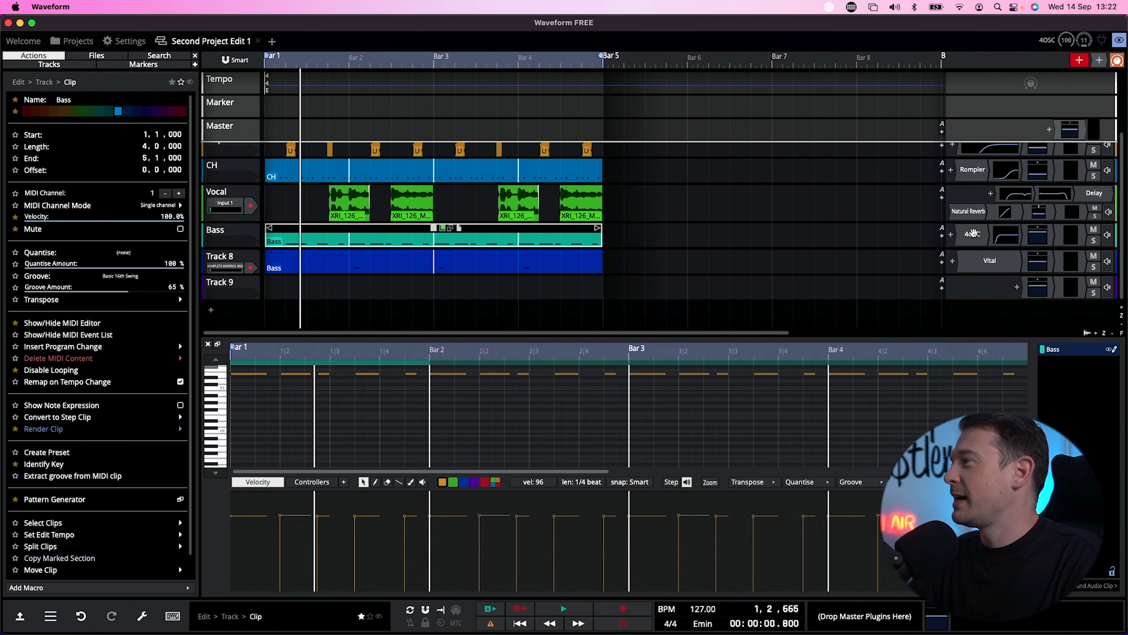
pyautogui.moveTo(973, 234)
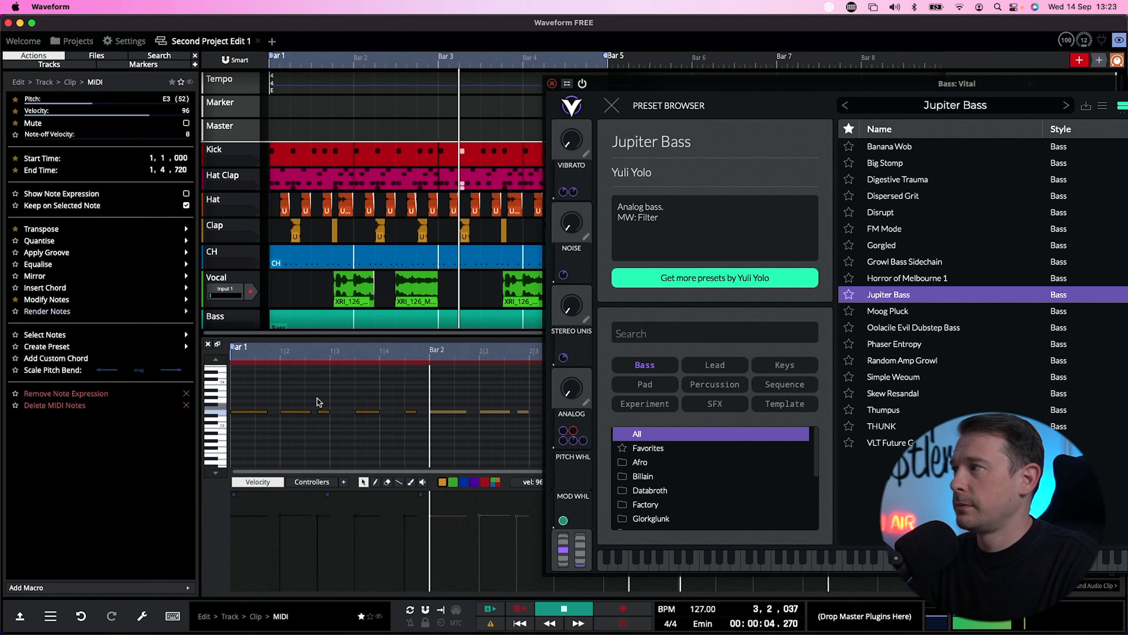
# - Reposition the Vital window, close its preset browser and solo the Vital Bass track to audition Jupiter Bass
pyautogui.moveTo(722, 78); pyautogui.dragTo(286, 30)
pyautogui.press('space')
pyautogui.click(152, 55)
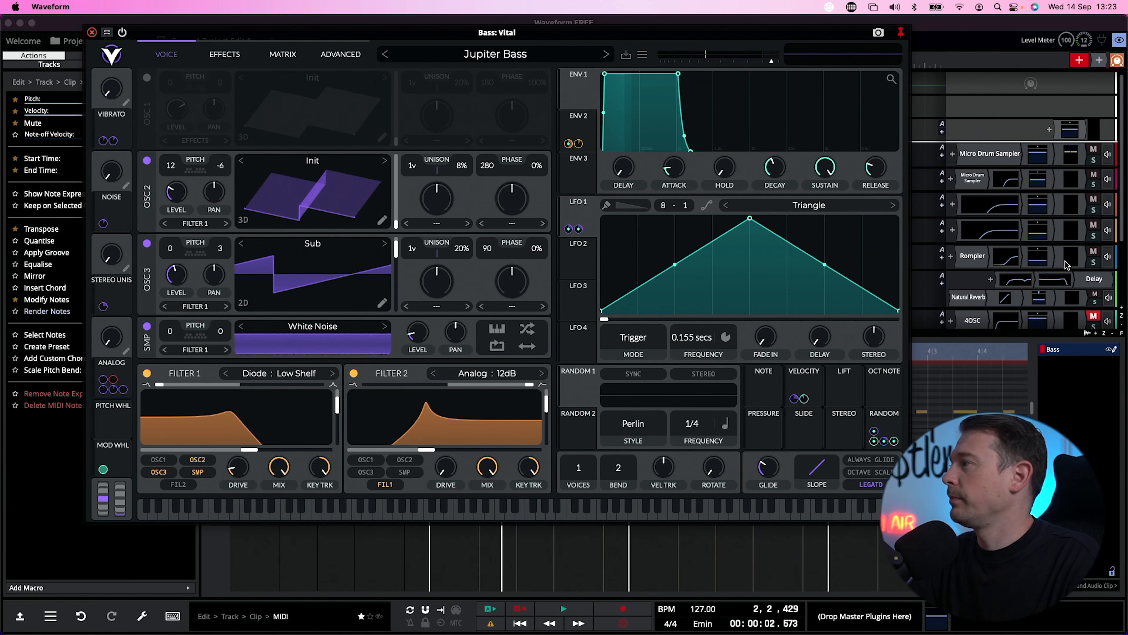
pyautogui.scroll(-3, 1066, 261)
pyautogui.press('space')
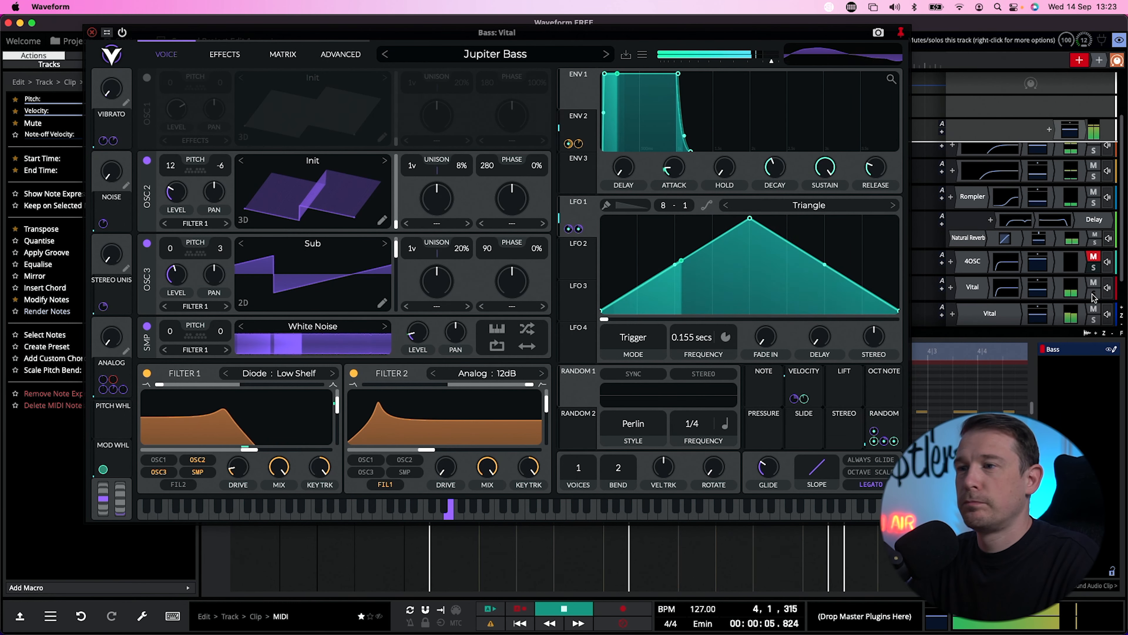
pyautogui.click(1093, 294)
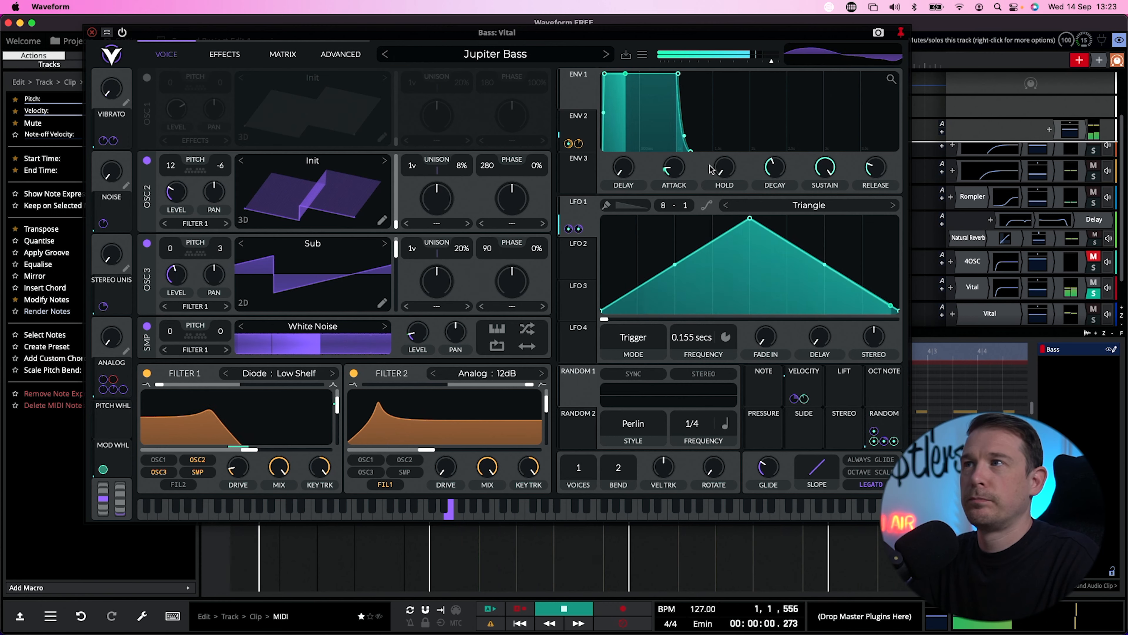
# - Try the FM Mode bass preset in the Bass track's Vital and initialize the preset
pyautogui.press('space')
pyautogui.click(496, 54)
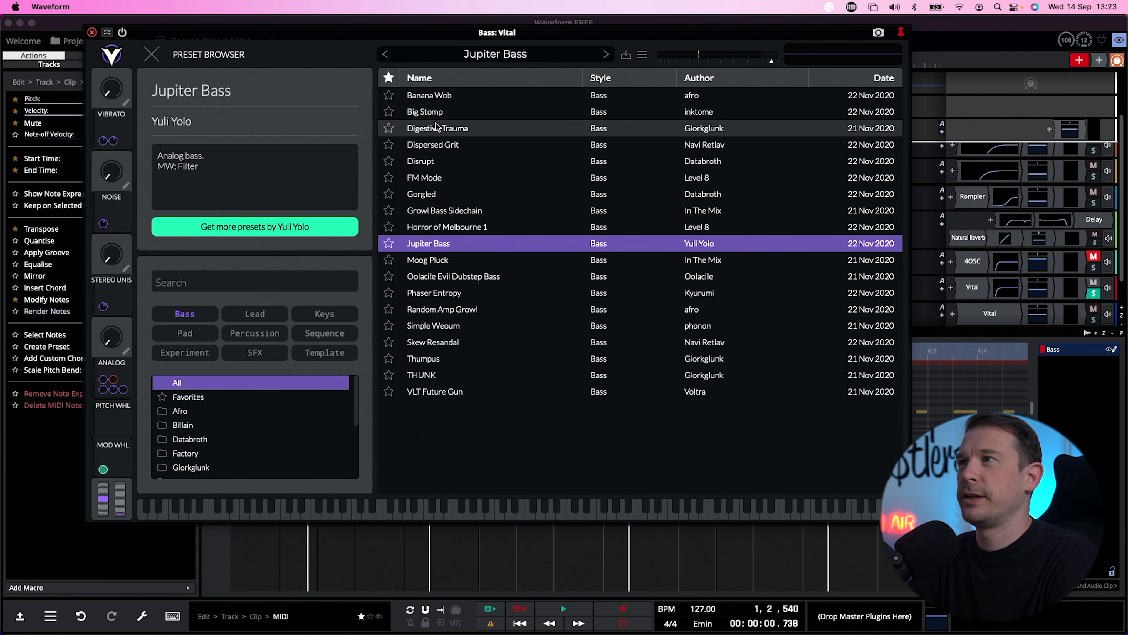
pyautogui.click(424, 177)
pyautogui.click(641, 55)
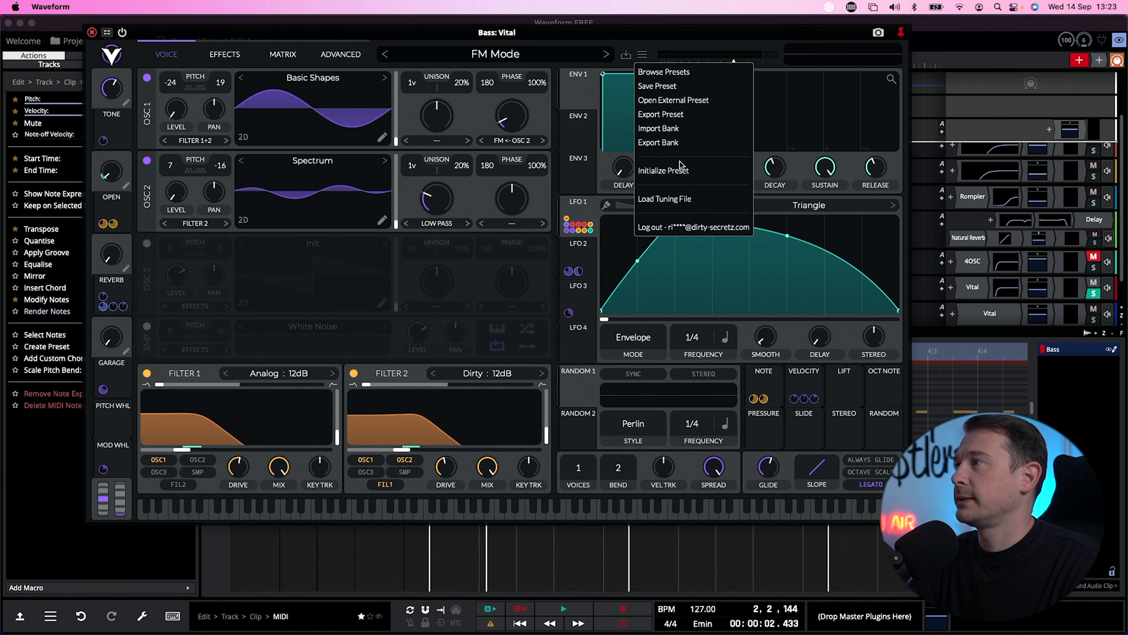
pyautogui.click(679, 170)
# - Compare the Vital Sine and Vital Sine 2 wavetables during playback and keep Vital Sine 2 for oscillator 1
pyautogui.scroll(-2, 655, 160)
pyautogui.click(629, 230)
pyautogui.press('space')
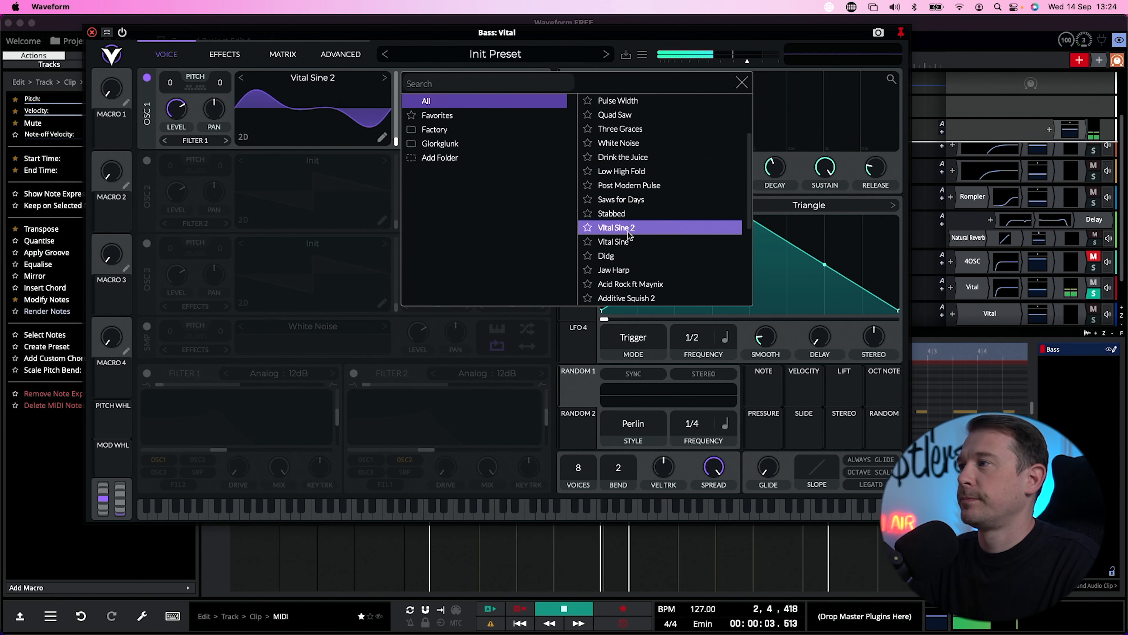
pyautogui.click(627, 243)
pyautogui.click(630, 232)
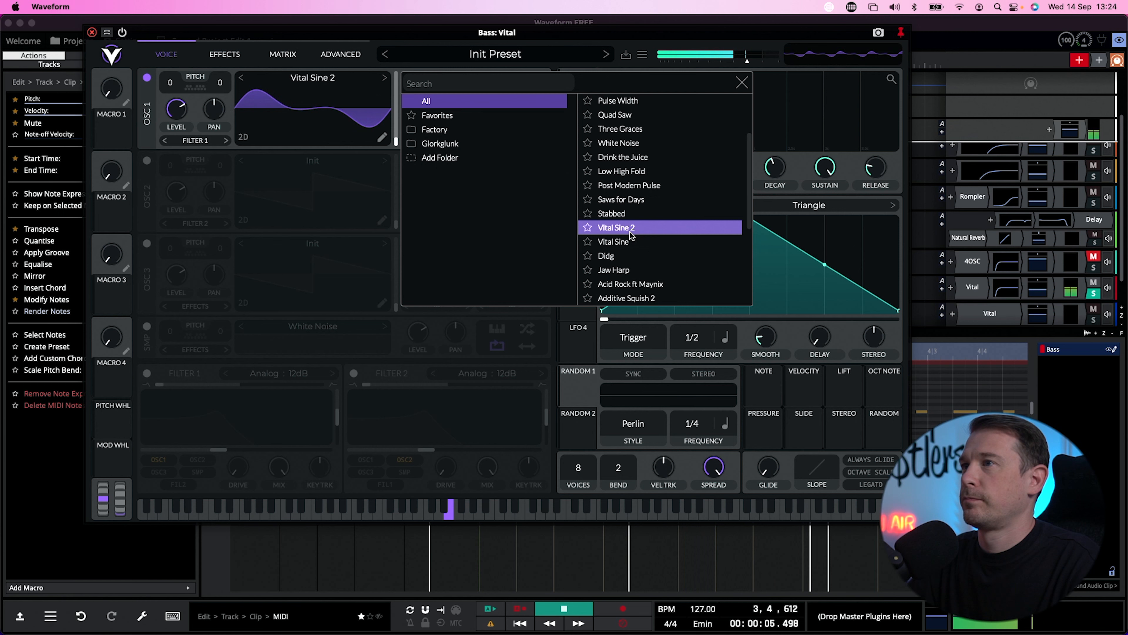
# - Add a filter effect after the distortion in the Vital bass, raise its drive and set the track volume to -1.78 dB
pyautogui.click(206, 179)
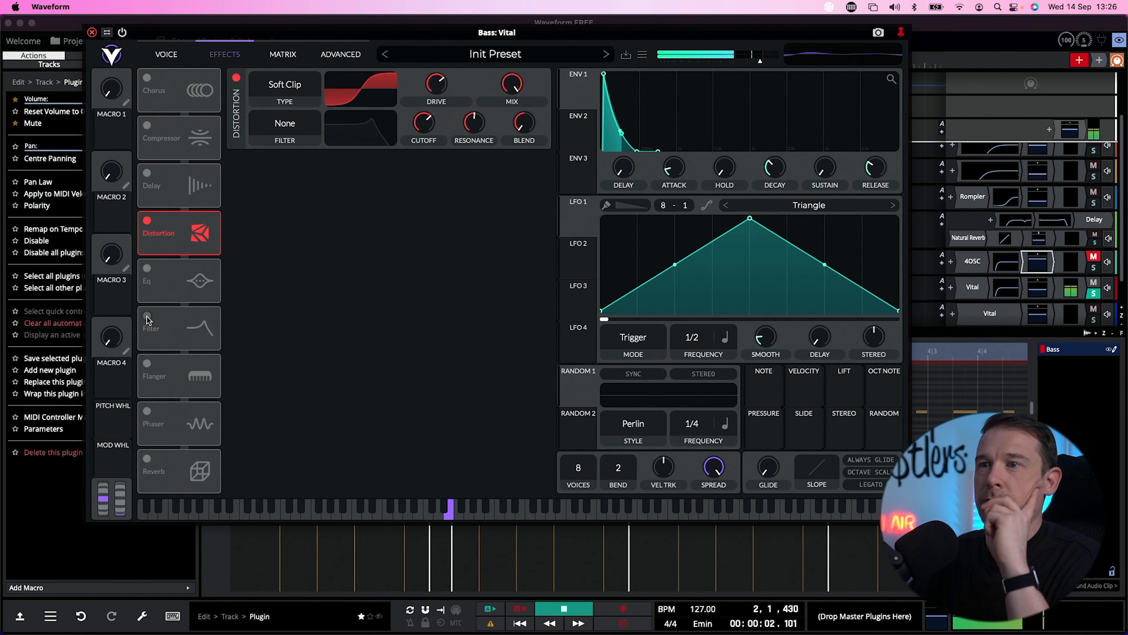
pyautogui.click(147, 316)
pyautogui.moveTo(329, 200); pyautogui.dragTo(328, 101)
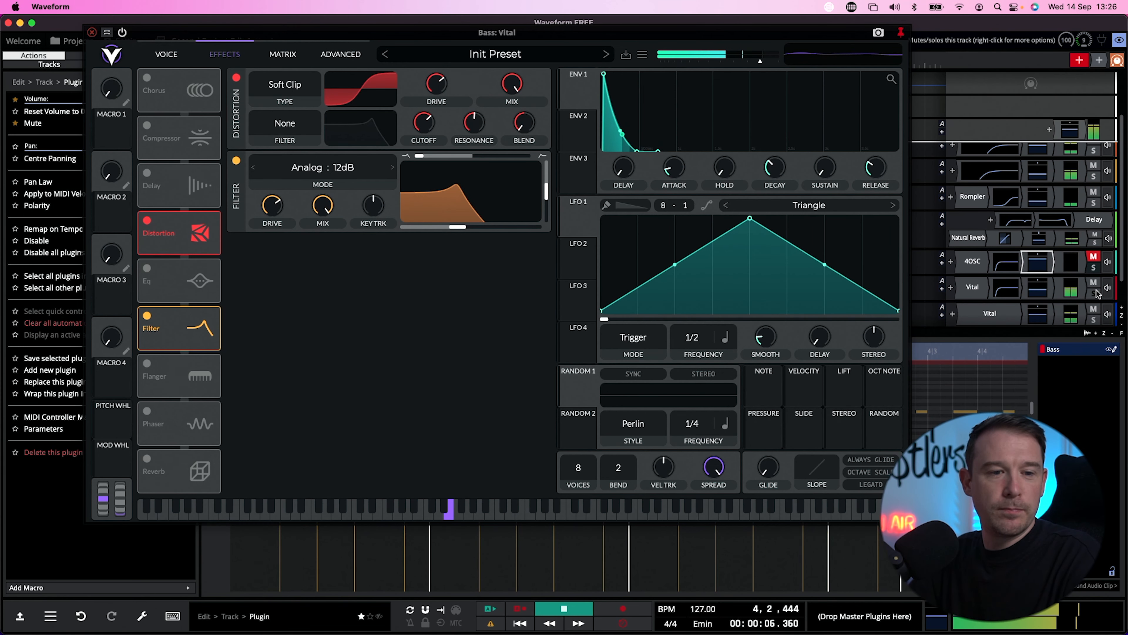
pyautogui.click(1038, 284)
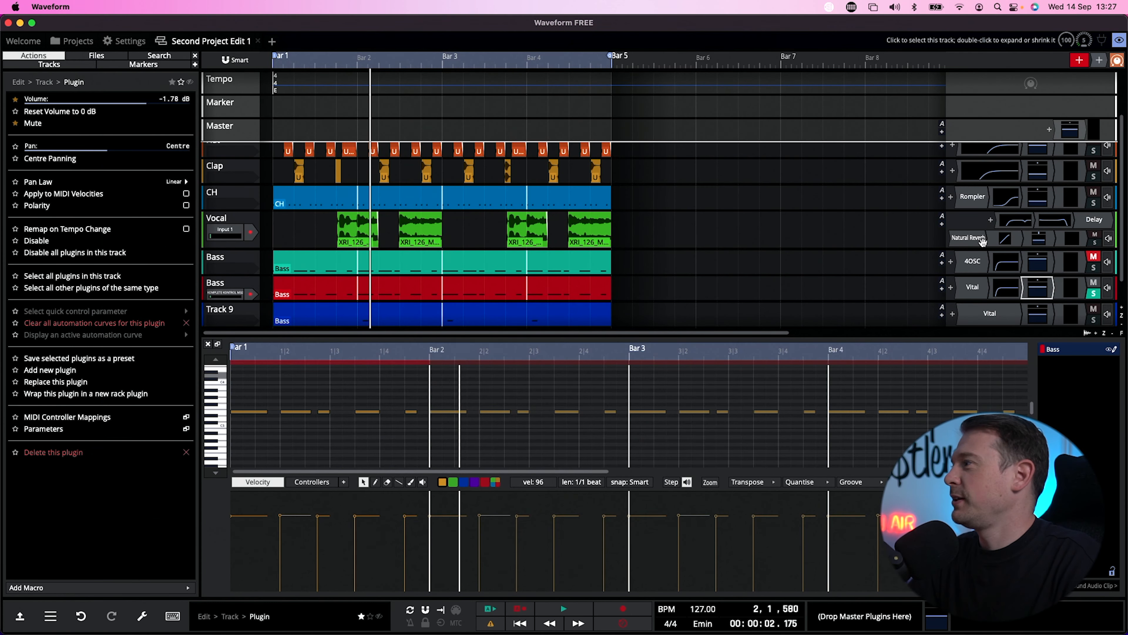
# - Check the 8-Band Equaliser on the Vital Bass track during playback and close it
pyautogui.scroll(-2, 983, 241)
pyautogui.press('space')
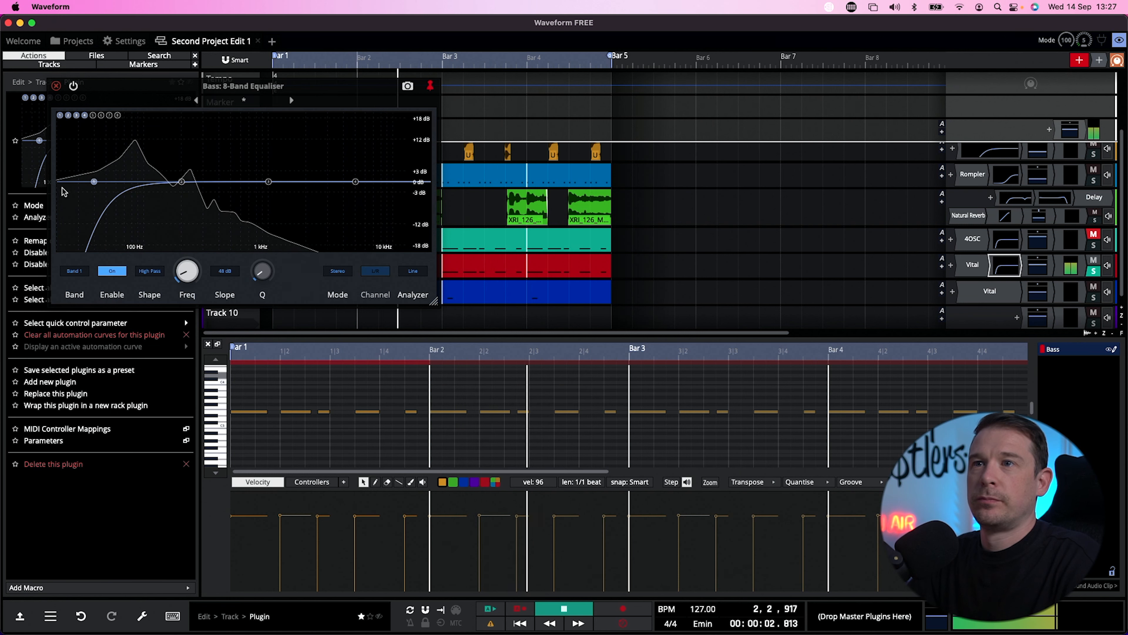
pyautogui.click(56, 87)
# - Stop playback and delete the muted Bass track that uses 4OSC
pyautogui.press('space')
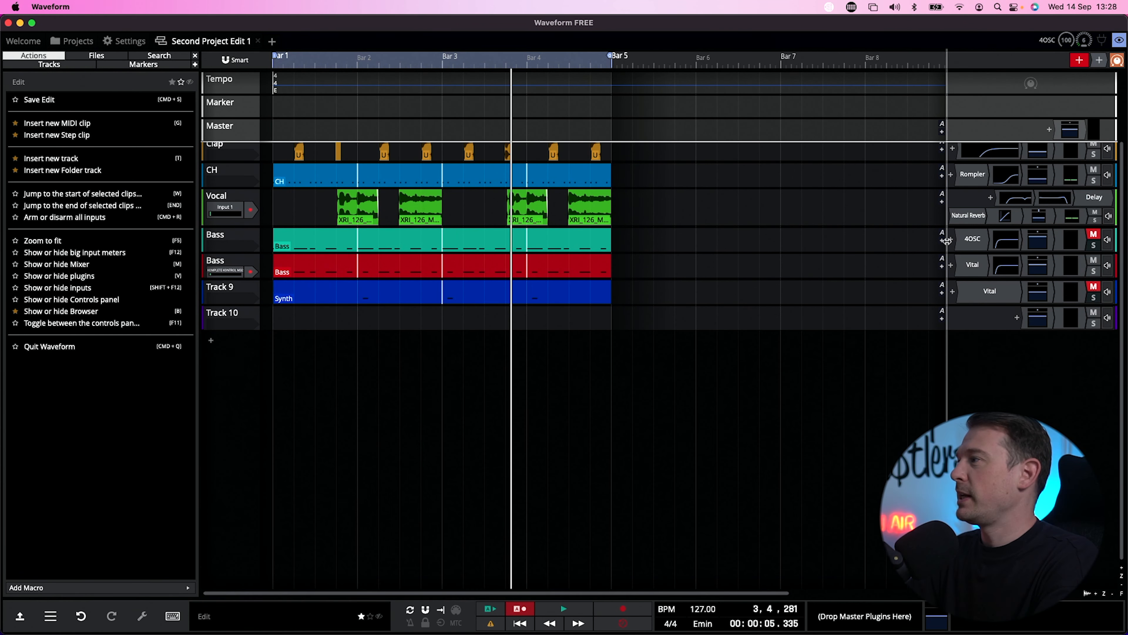
pyautogui.rightClick(224, 241)
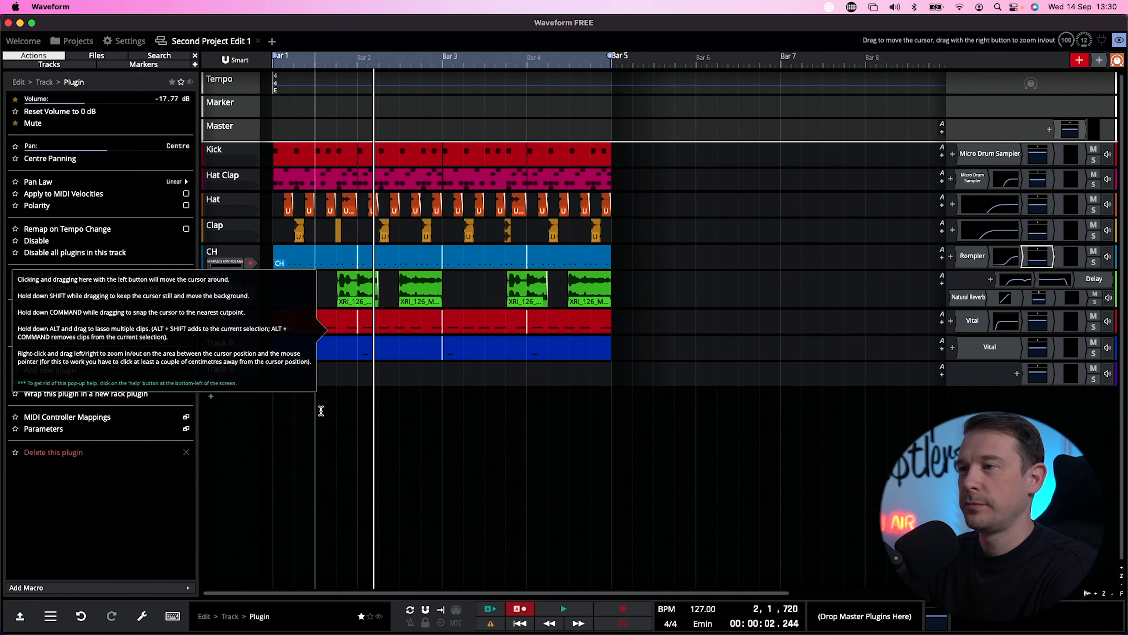
# - Open the Synth clip on Track 8 in the MIDI editor and drag its first note back to the start of bar 1
pyautogui.doubleClick(354, 344)
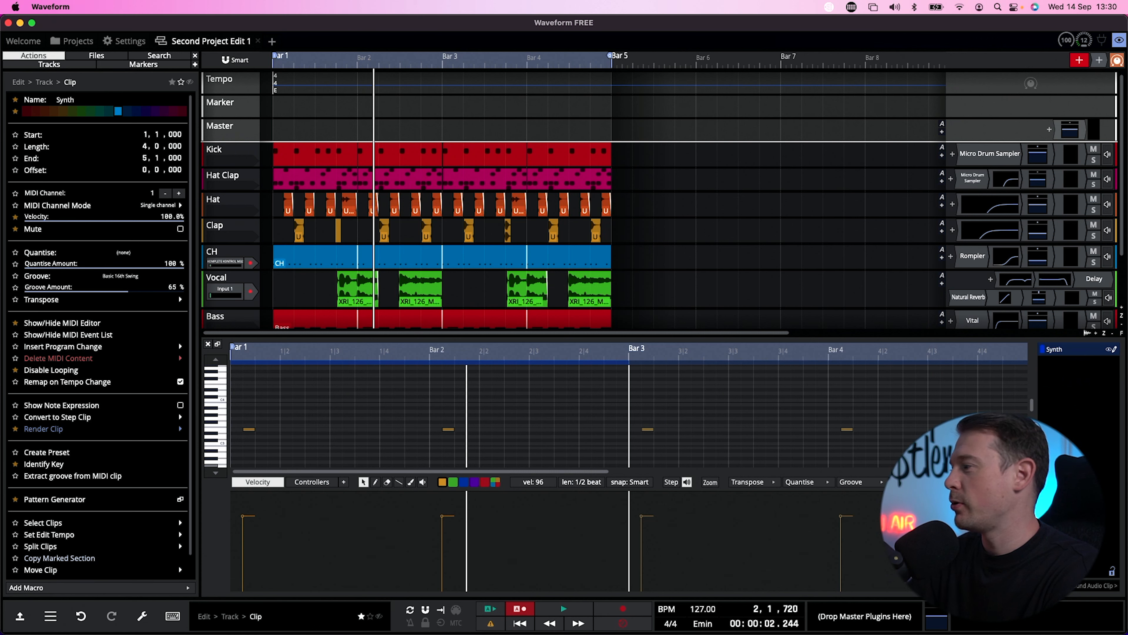
pyautogui.moveTo(254, 429); pyautogui.dragTo(241, 428)
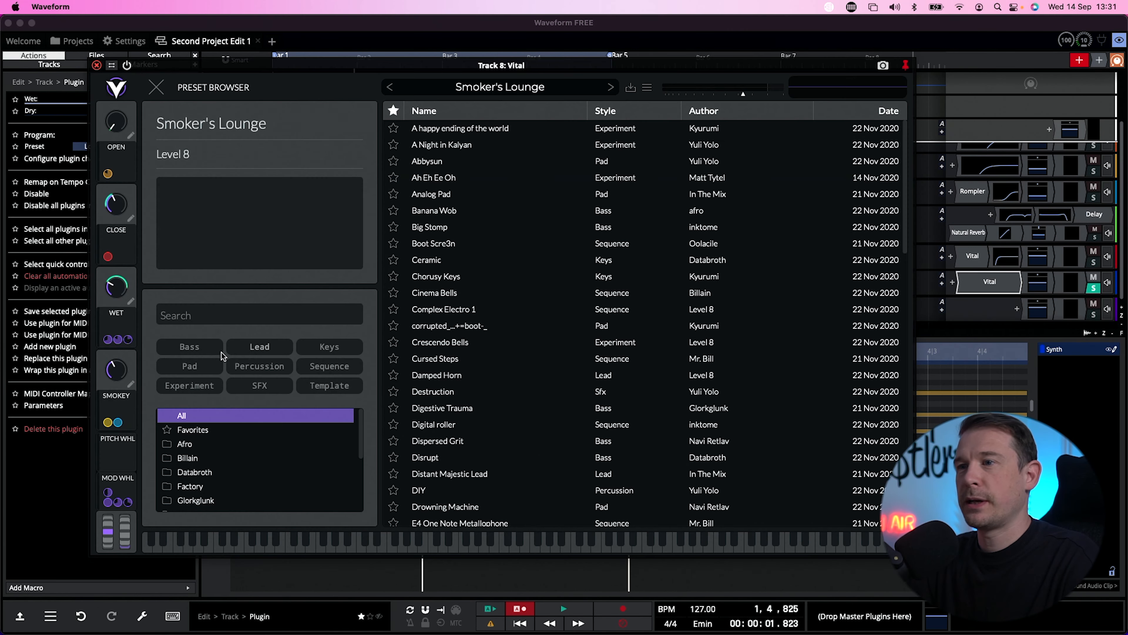
# - Filter Vital's presets on Track 8 to Pad and audition the Abbysun preset
pyautogui.click(190, 366)
pyautogui.click(461, 128)
pyautogui.press('space')
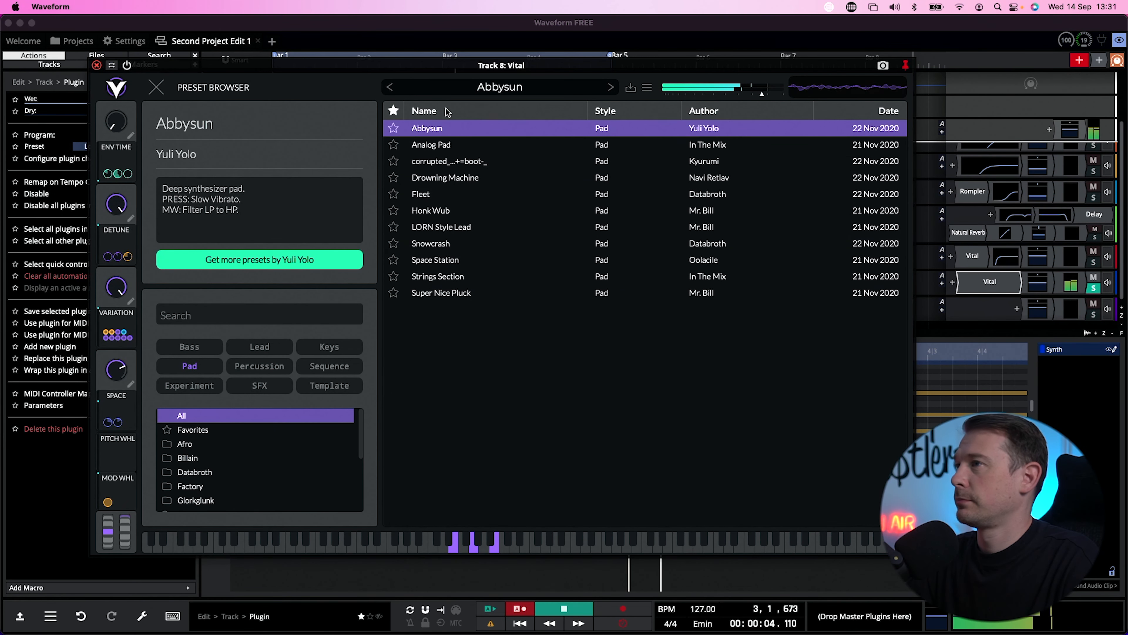
# - Audition the Analog Pad and Drowning Machine presets, then initialize Vital's preset on Track 8 and leave the preset browser
pyautogui.click(430, 147)
pyautogui.click(450, 178)
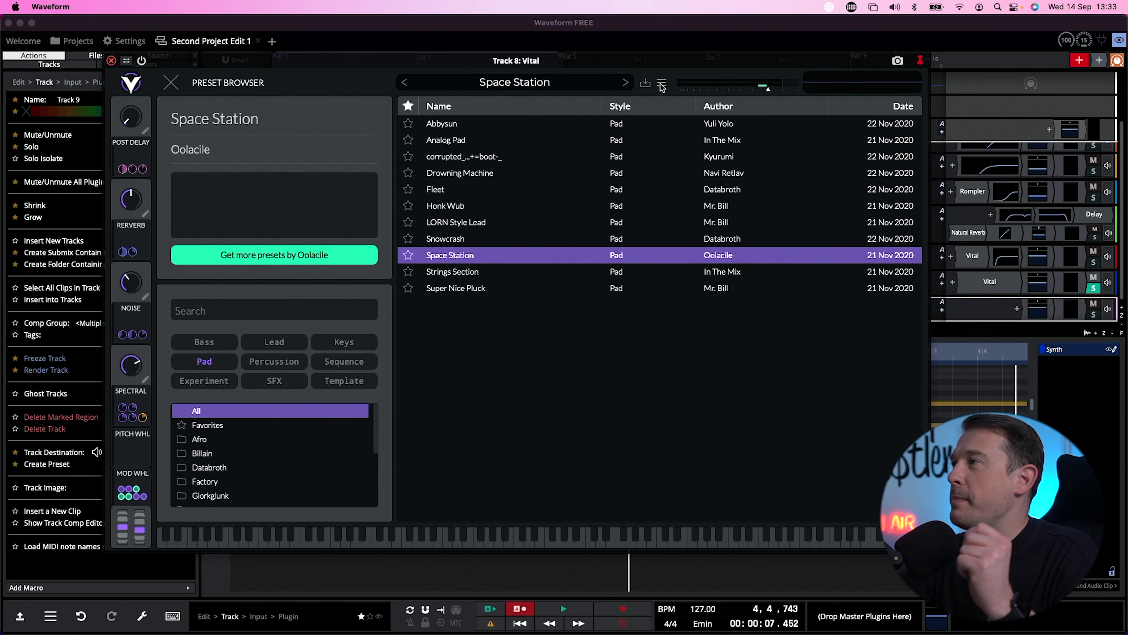
pyautogui.click(662, 84)
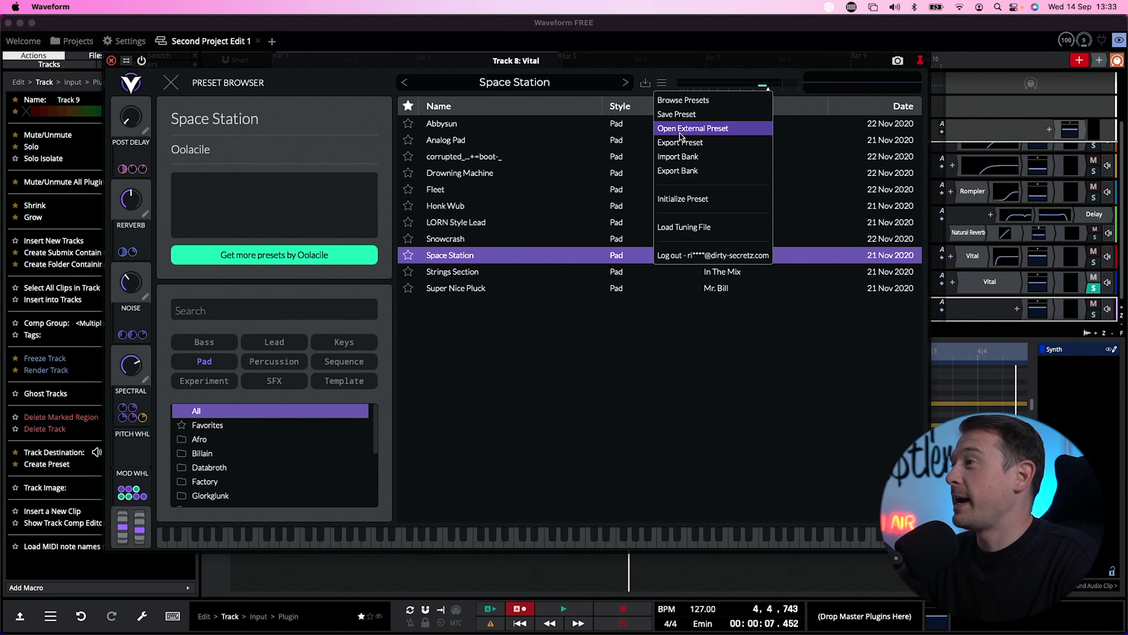
pyautogui.click(698, 201)
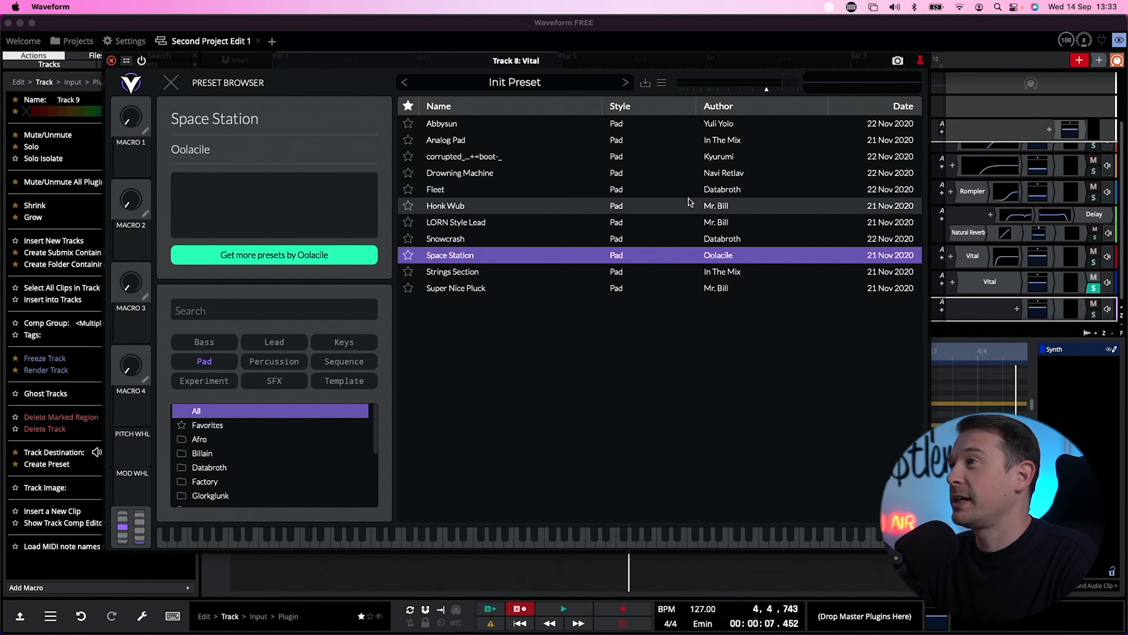
pyautogui.click(170, 83)
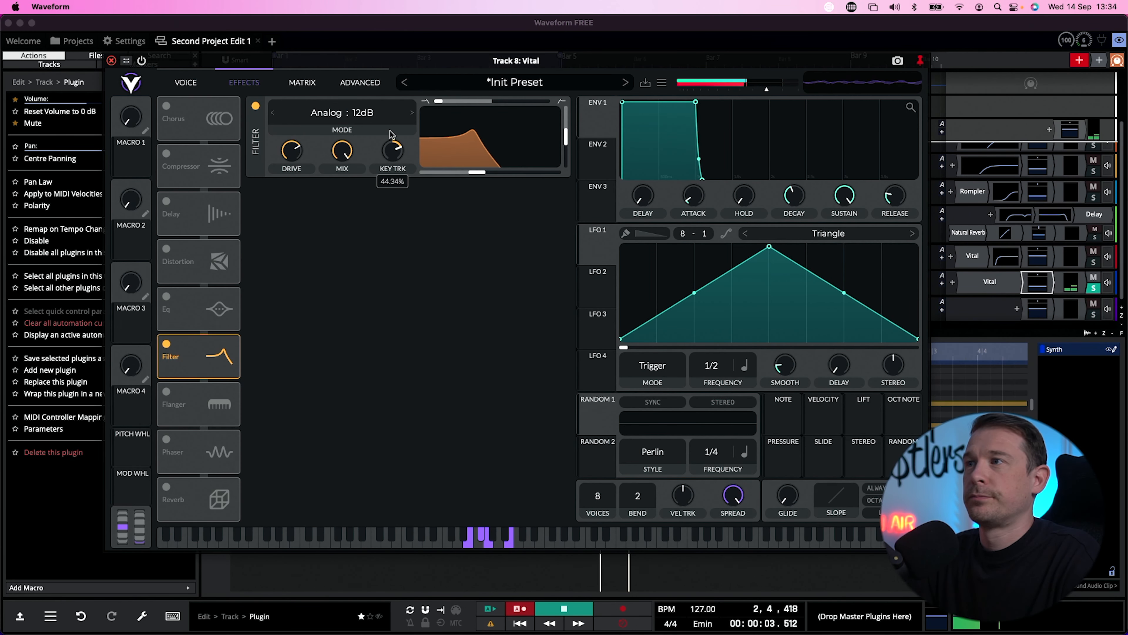
# - Raise the mix of Vital's effects filter and shift its blend to about 1.262
pyautogui.moveTo(342, 151); pyautogui.dragTo(345, 114)
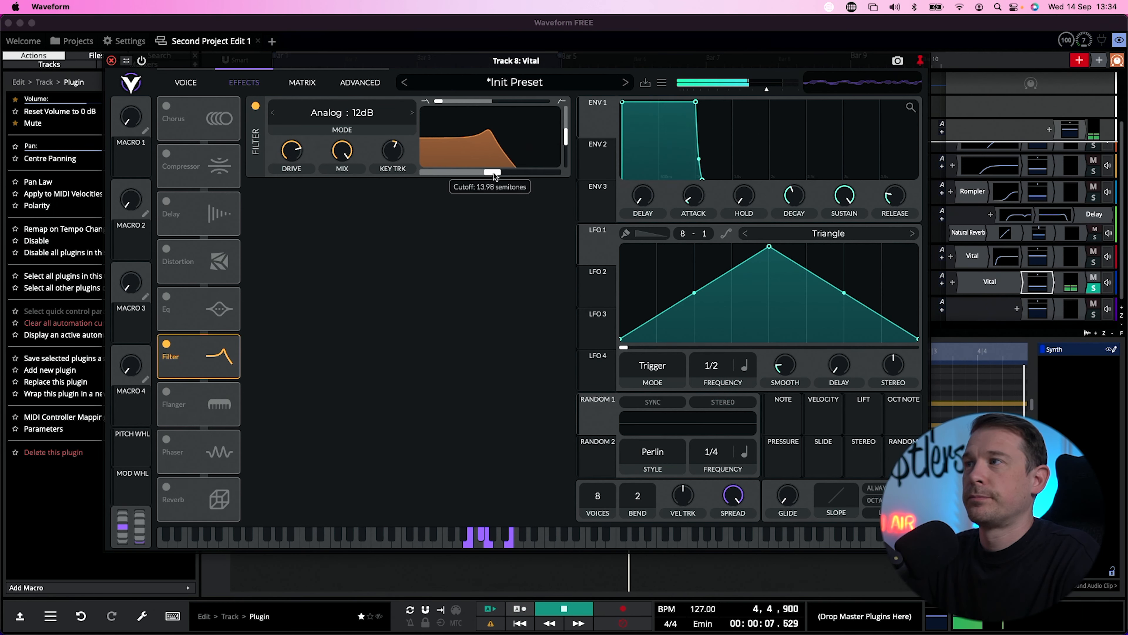
pyautogui.moveTo(440, 102); pyautogui.dragTo(466, 105)
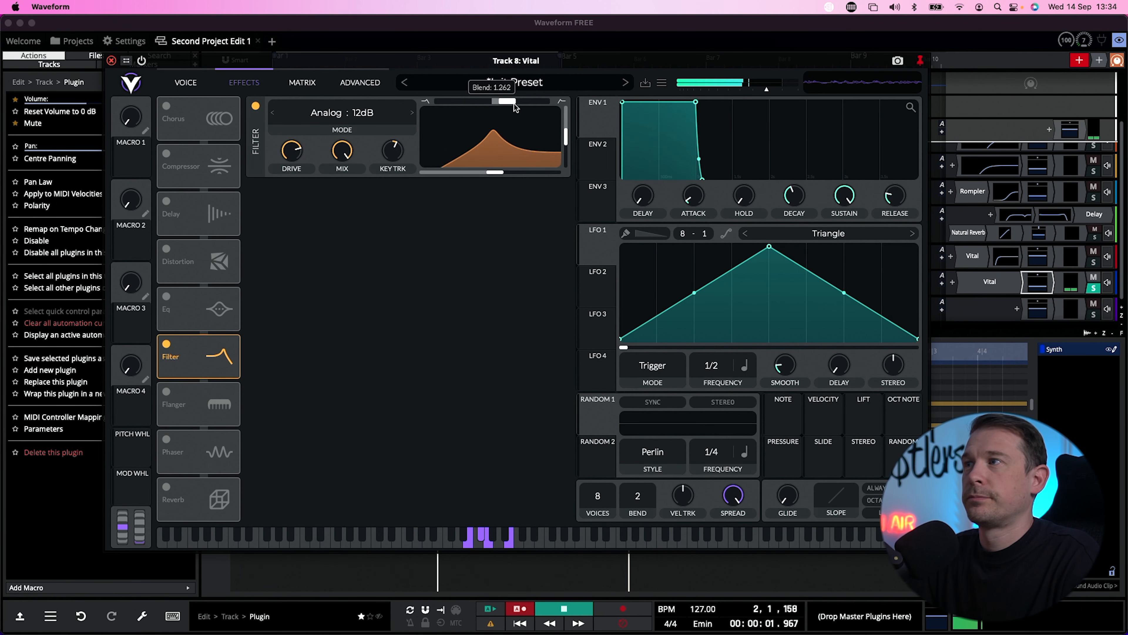
# - Set oscillator 1's transpose to 12 and its unison detune to 6%, and try neighbouring wavetables such as Vital Sine 2
pyautogui.click(186, 82)
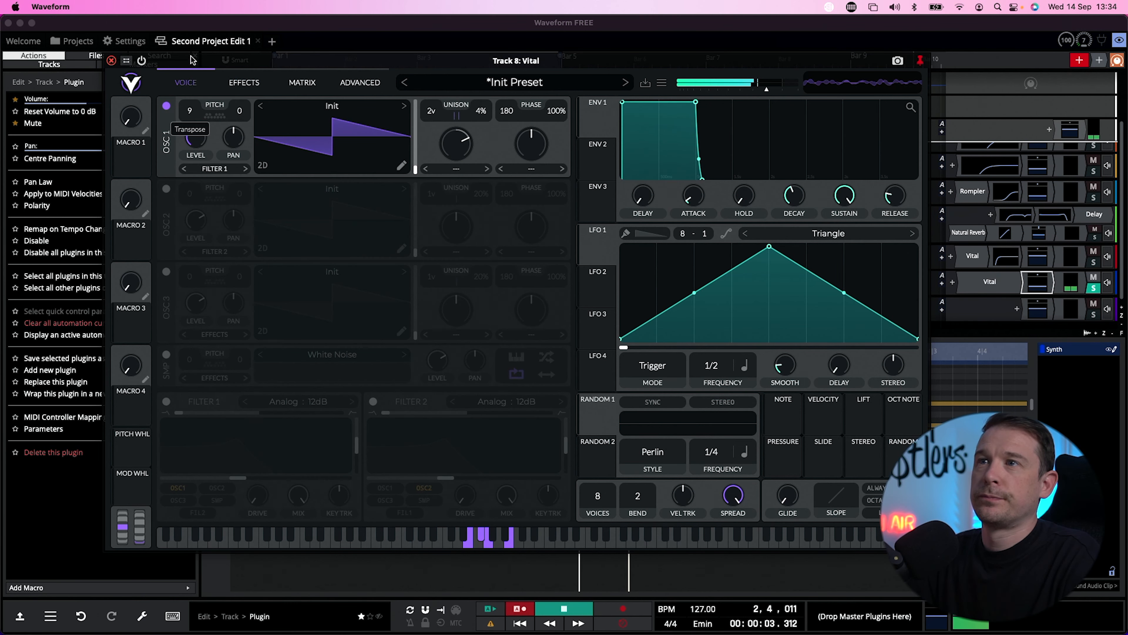
pyautogui.moveTo(190, 39); pyautogui.dragTo(190, 35)
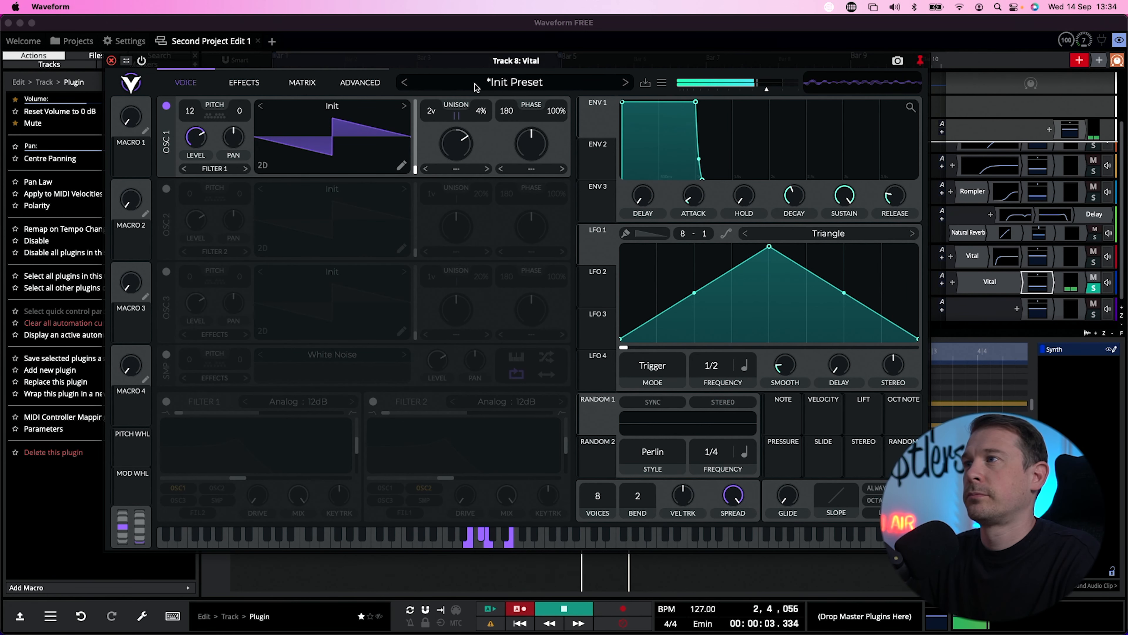
pyautogui.moveTo(460, 116); pyautogui.dragTo(475, 81)
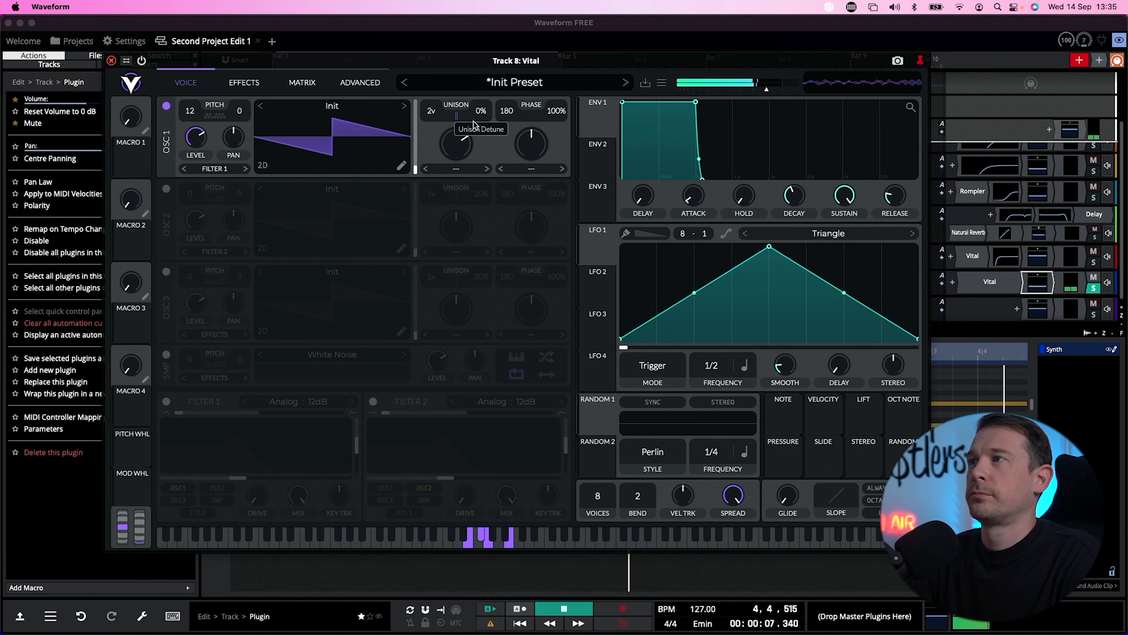
pyautogui.moveTo(473, 130); pyautogui.dragTo(474, 114)
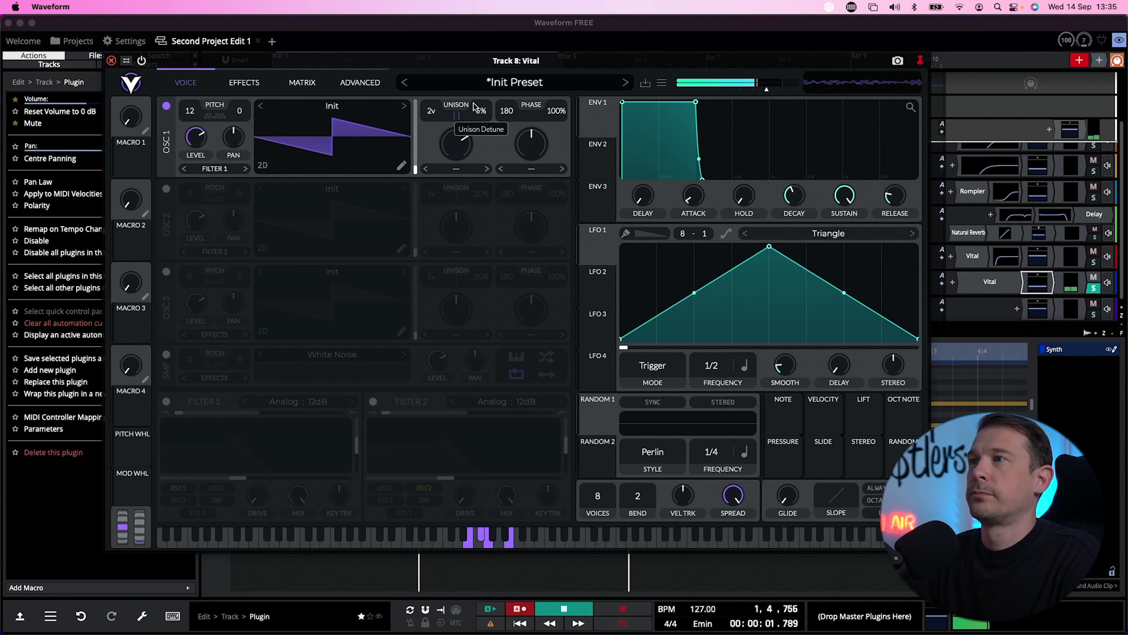
pyautogui.click(405, 108)
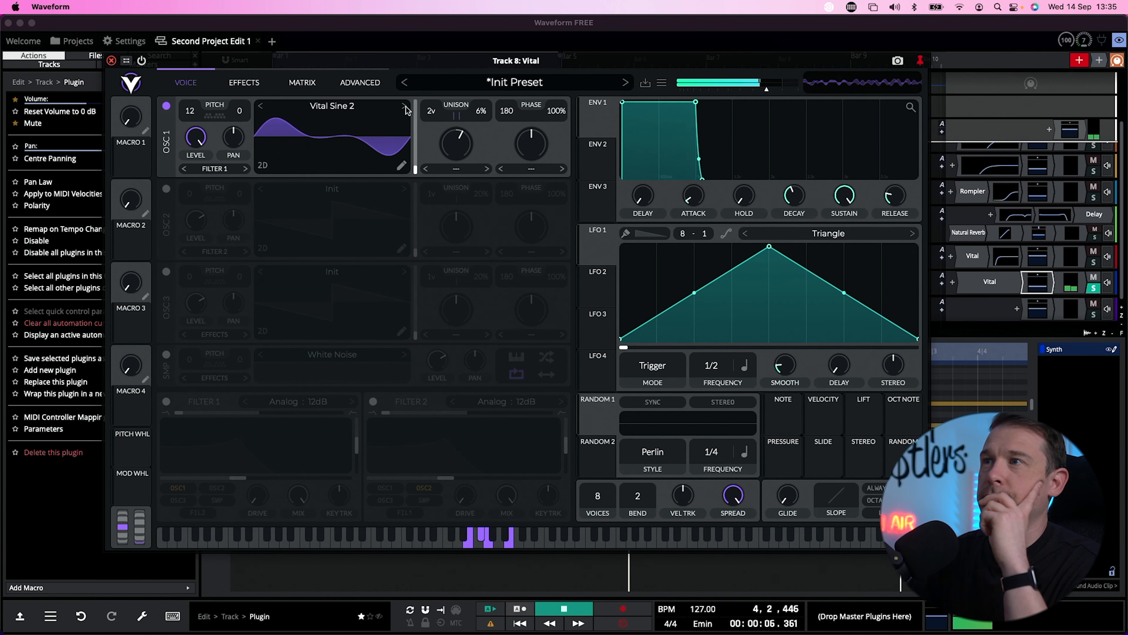
pyautogui.click(262, 107)
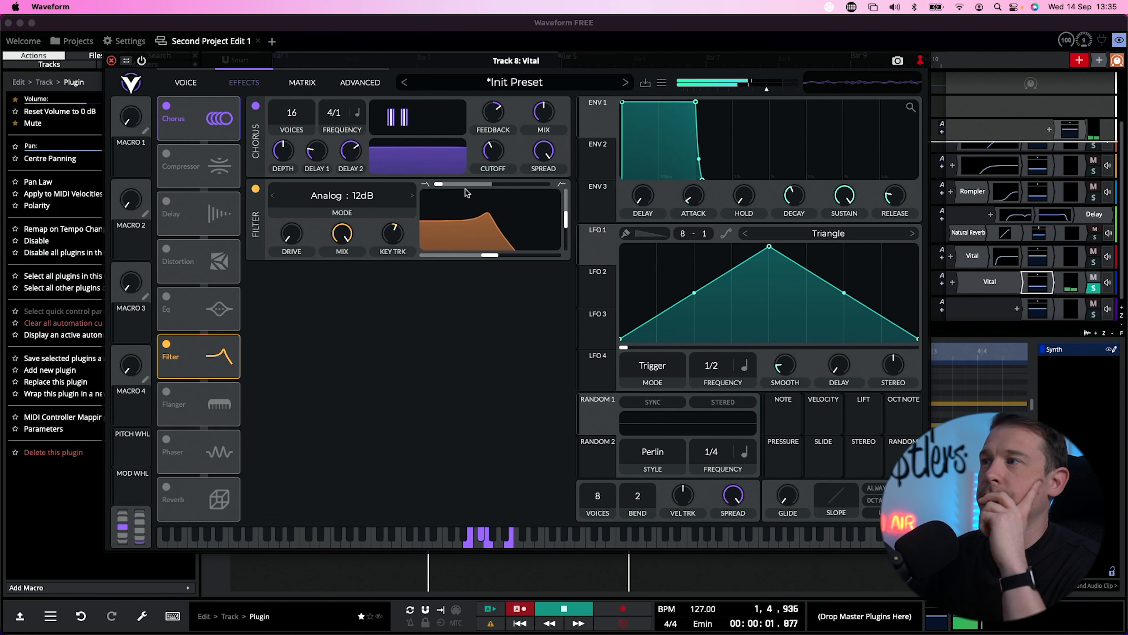
# - Shift the effects filter's blend slightly and set its cutoff to about 19.37 semitones, unsoloing Track 8 to hear it with the beat
pyautogui.moveTo(442, 183); pyautogui.dragTo(455, 183)
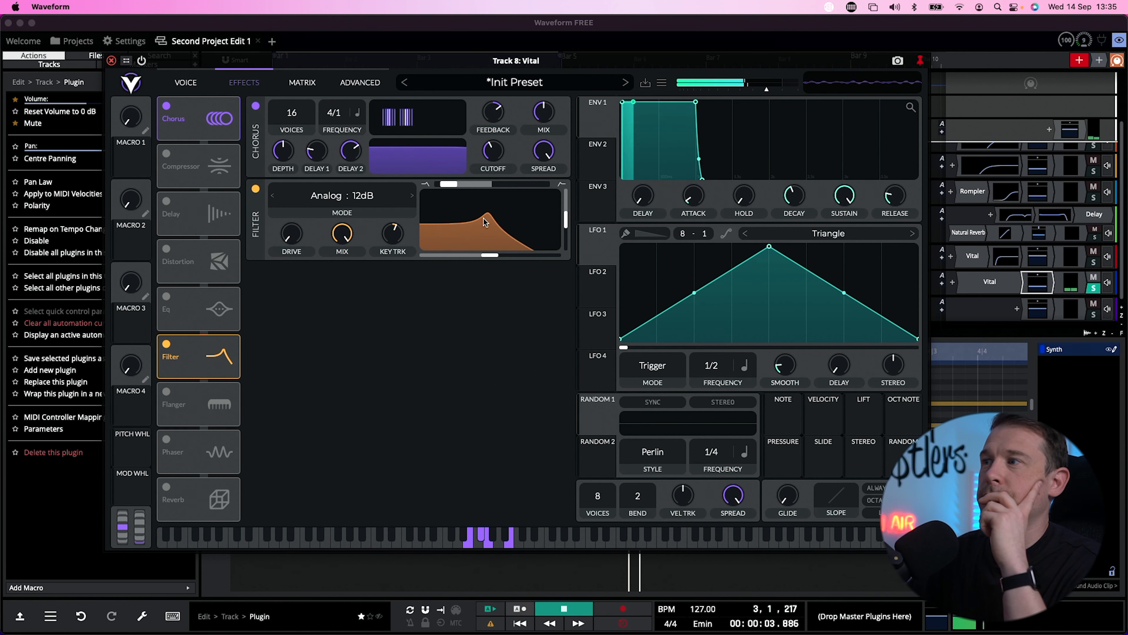
pyautogui.moveTo(487, 254); pyautogui.dragTo(498, 254)
pyautogui.click(1093, 288)
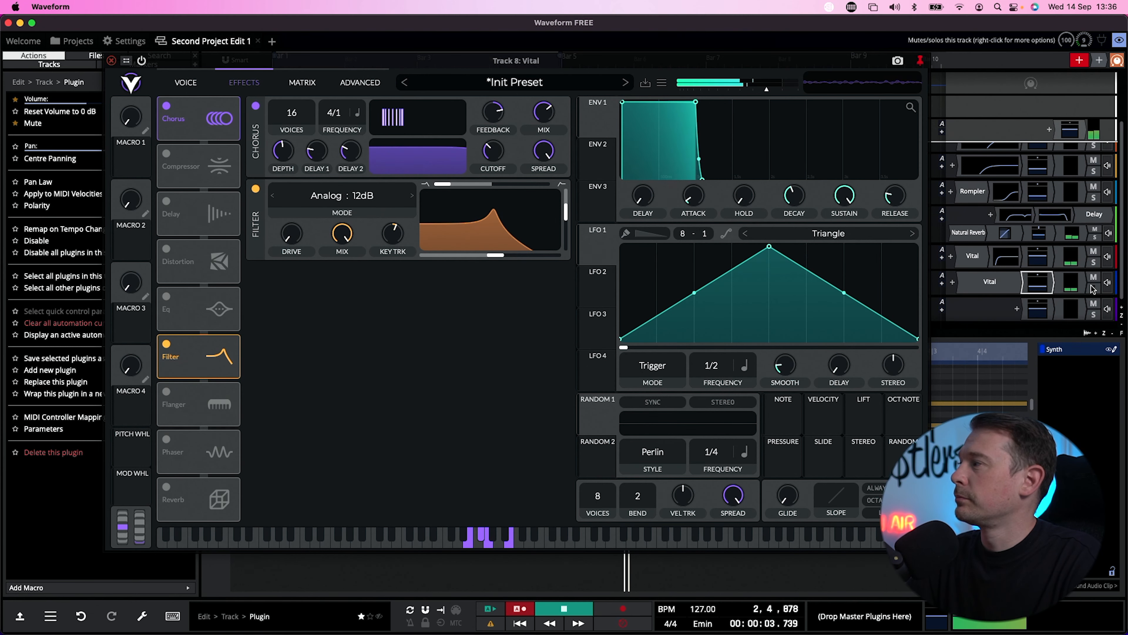
pyautogui.moveTo(493, 254)
pyautogui.mouseDown()
pyautogui.moveTo(514, 254)
pyautogui.moveTo(496, 254)
pyautogui.mouseUp()
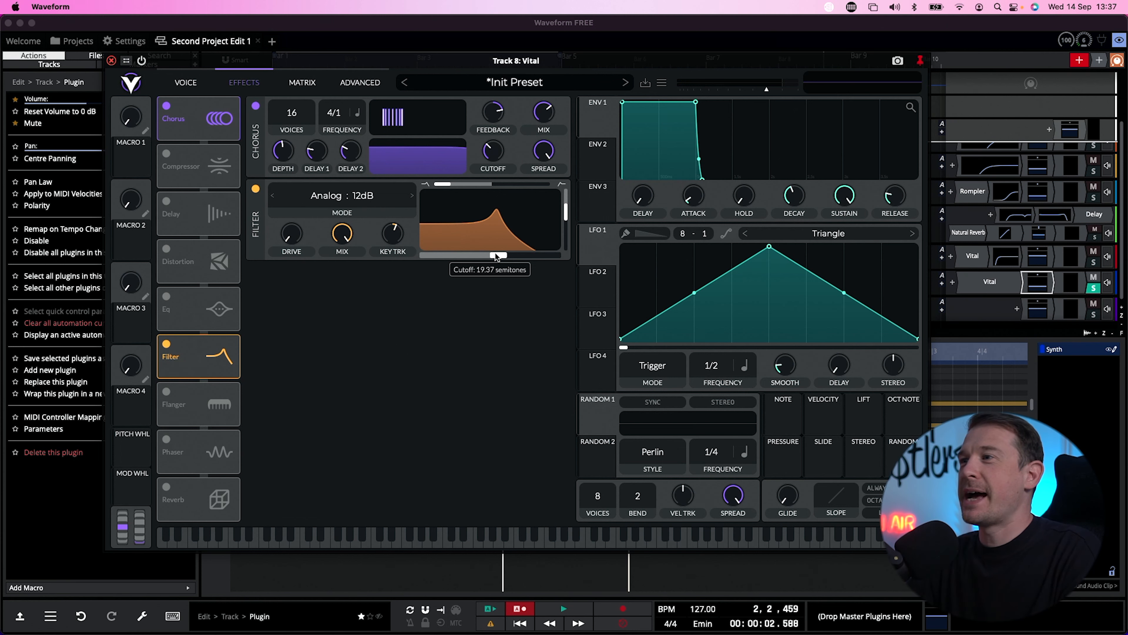
# - Raise the effects filter's cutoff further and assign LFO 1 to modulate it
pyautogui.press('space')
pyautogui.moveTo(497, 254)
pyautogui.mouseDown()
pyautogui.moveTo(516, 254)
pyautogui.moveTo(484, 254)
pyautogui.moveTo(526, 258)
pyautogui.moveTo(507, 257)
pyautogui.mouseUp()
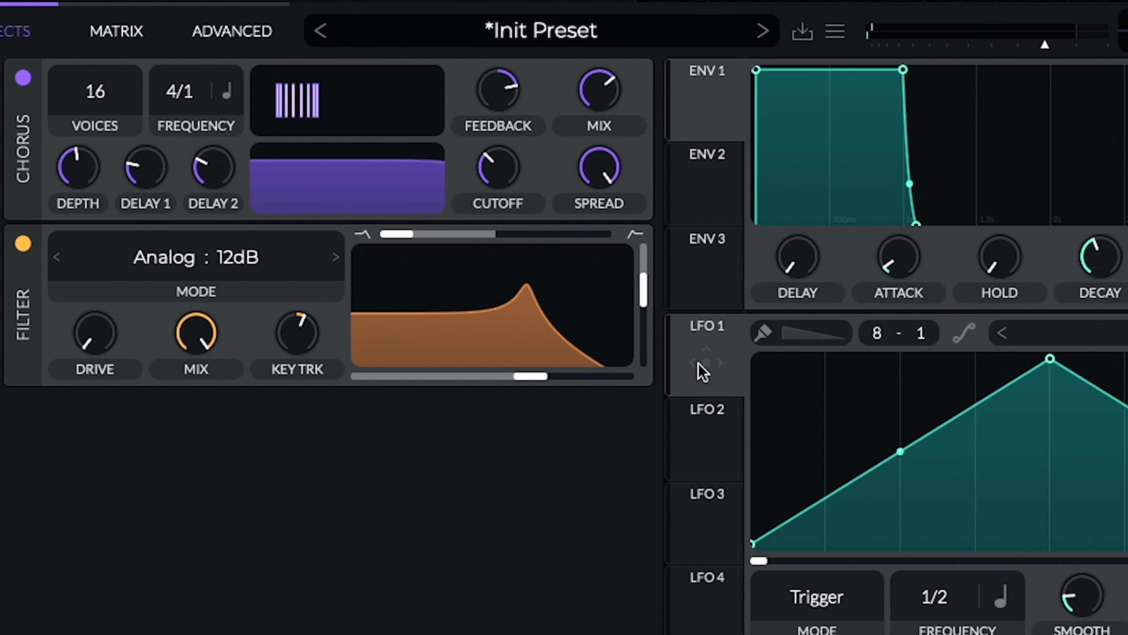
pyautogui.moveTo(713, 366); pyautogui.dragTo(493, 380)
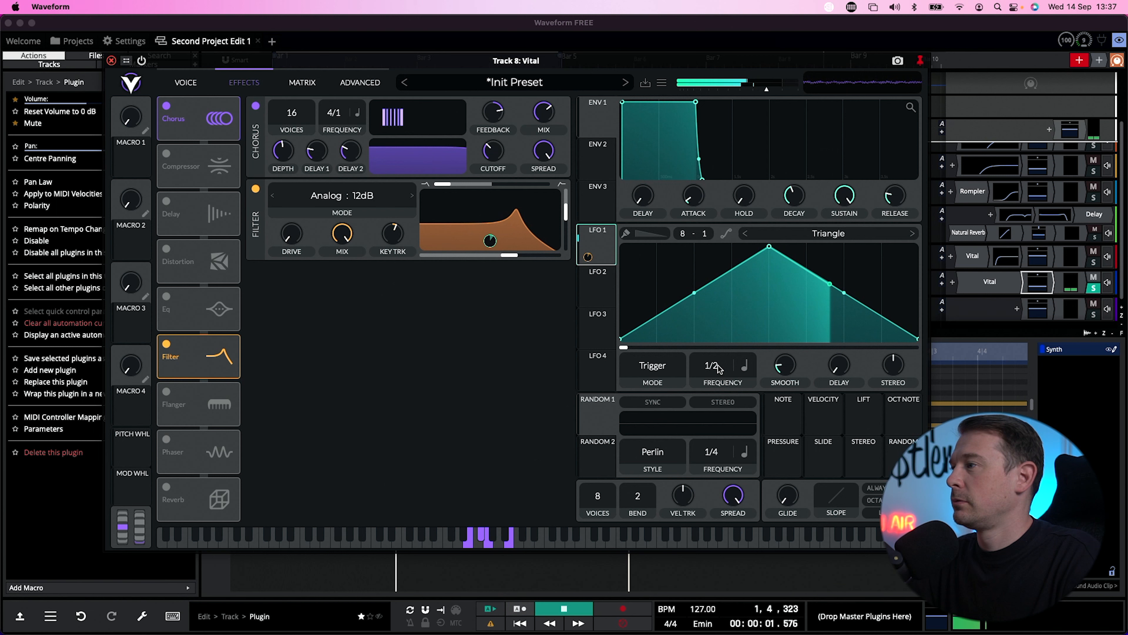
# - Set LFO 1's frequency to a tempo-based 1/4
pyautogui.moveTo(940, 601); pyautogui.dragTo(944, 585)
pyautogui.click(1003, 600)
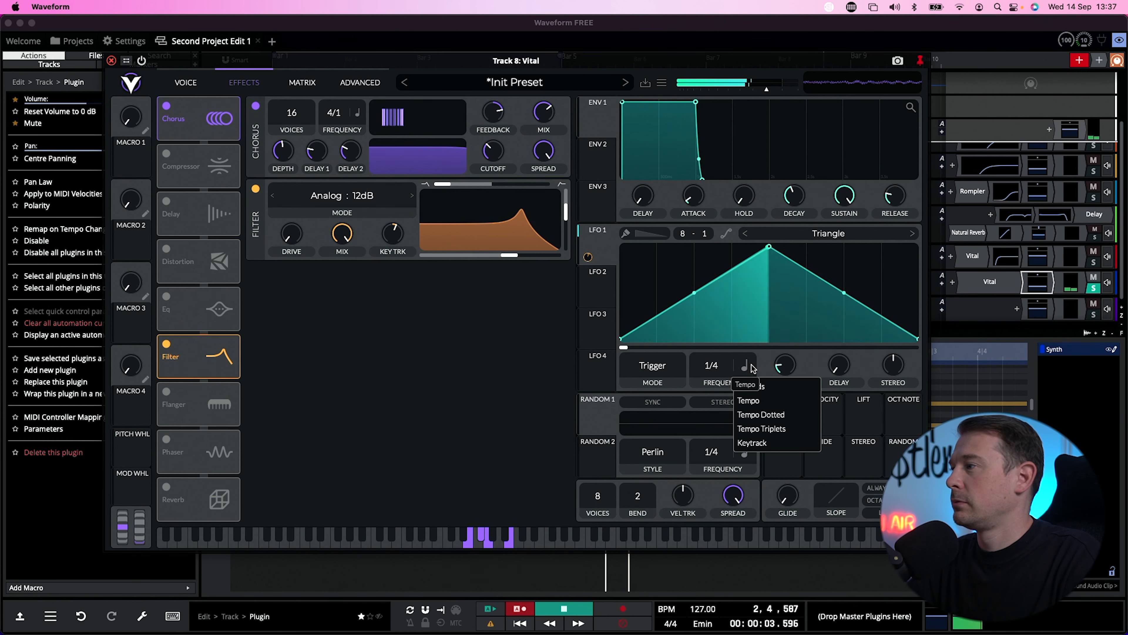
pyautogui.click(757, 364)
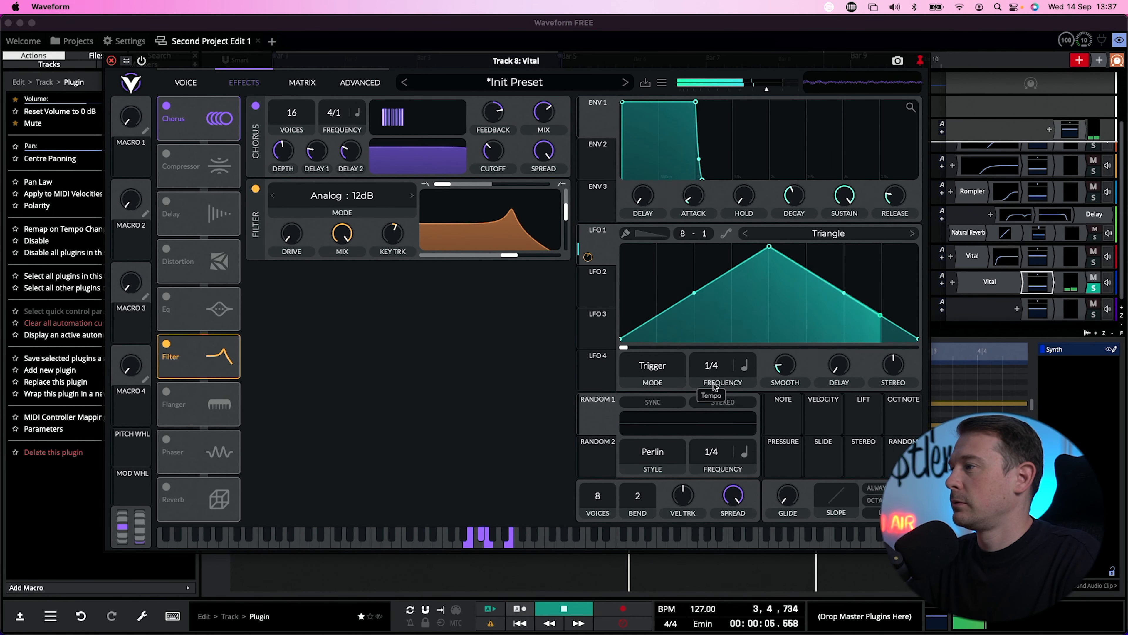
# - Try the Sync mode for LFO 1 and fine-tune its frequency in seconds to about 2.4 secs
pyautogui.click(652, 366)
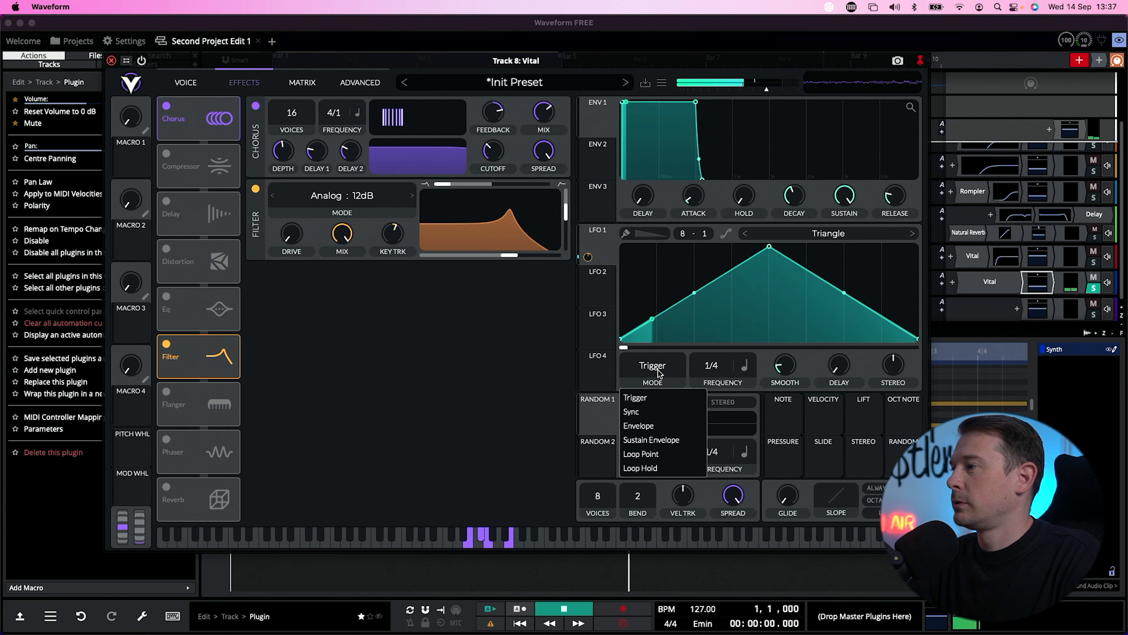
pyautogui.click(650, 410)
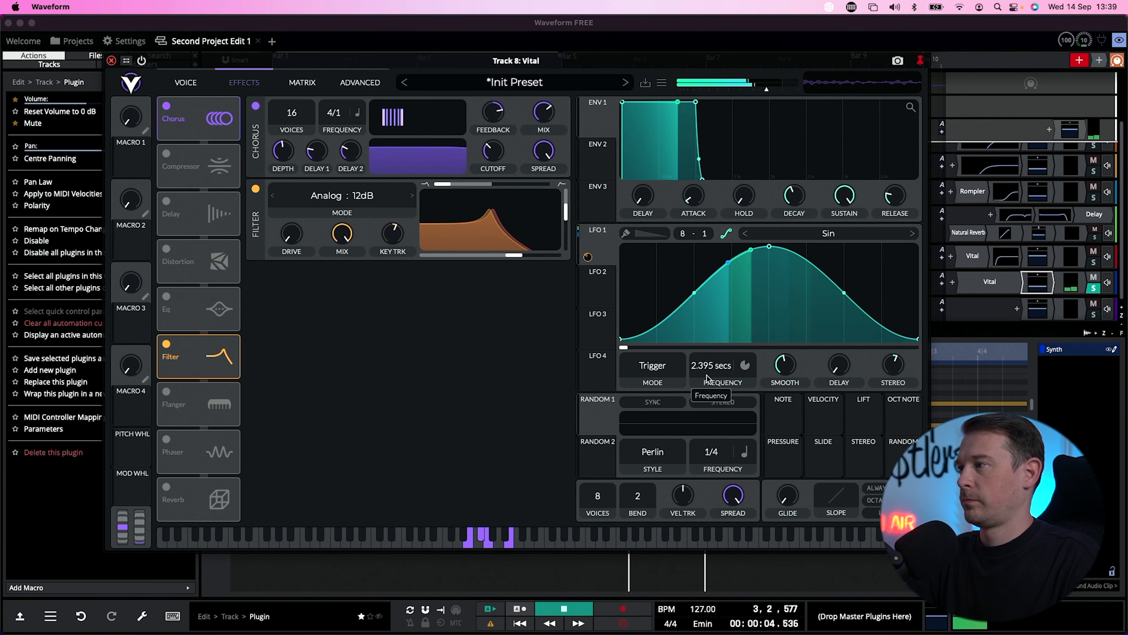
pyautogui.moveTo(707, 375); pyautogui.dragTo(707, 378)
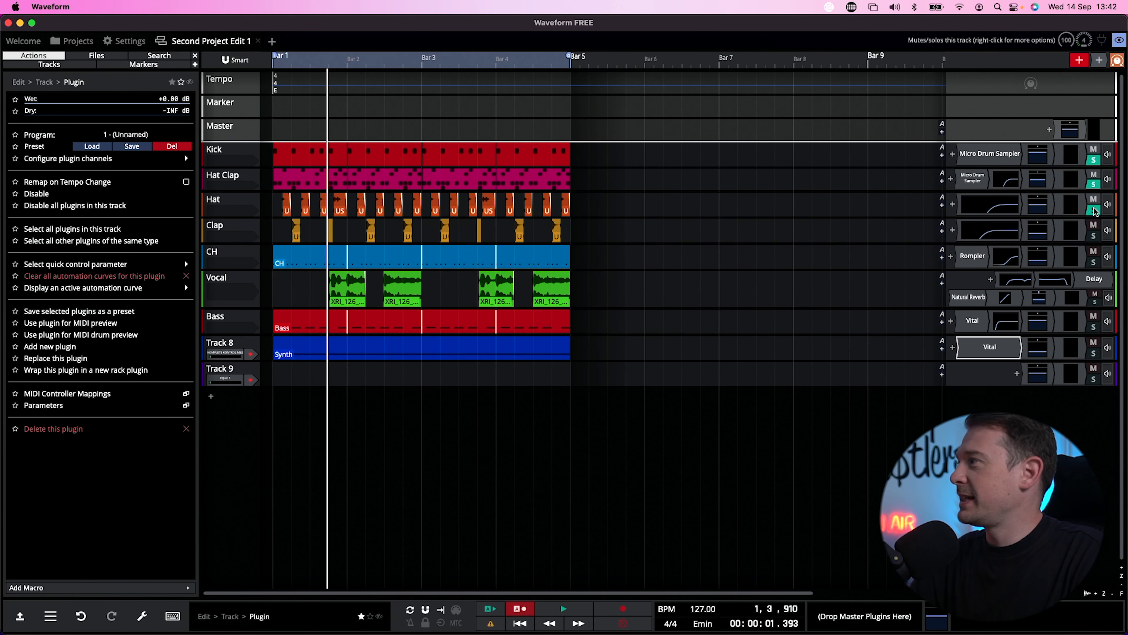
# - Unsolo the drum tracks and create a submix containing the Kick, Hat Clap, Hat, Clap and CH tracks
pyautogui.click(1094, 161)
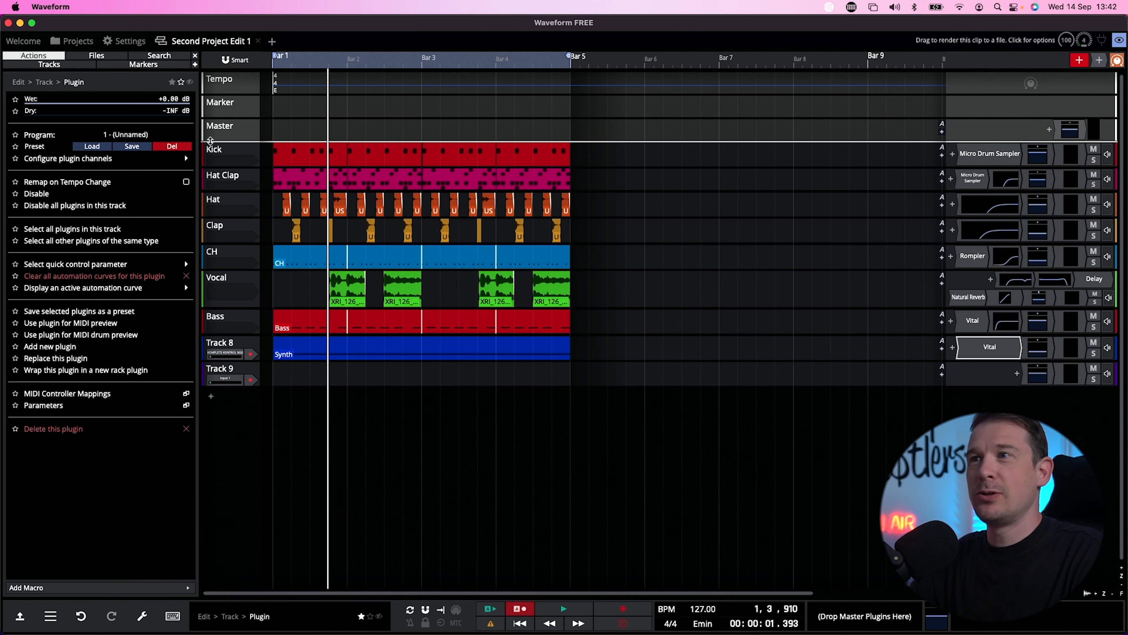
pyautogui.click(234, 159)
pyautogui.click(240, 151)
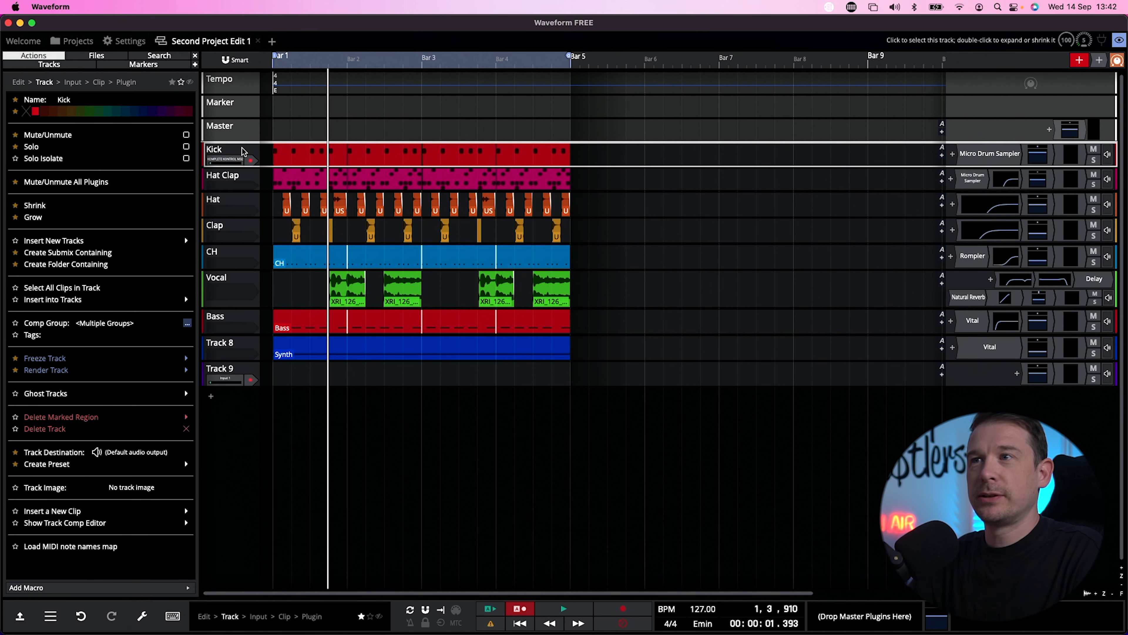
pyautogui.click(242, 235)
pyautogui.keyDown('shift'); pyautogui.click(244, 229); pyautogui.keyUp('shift')
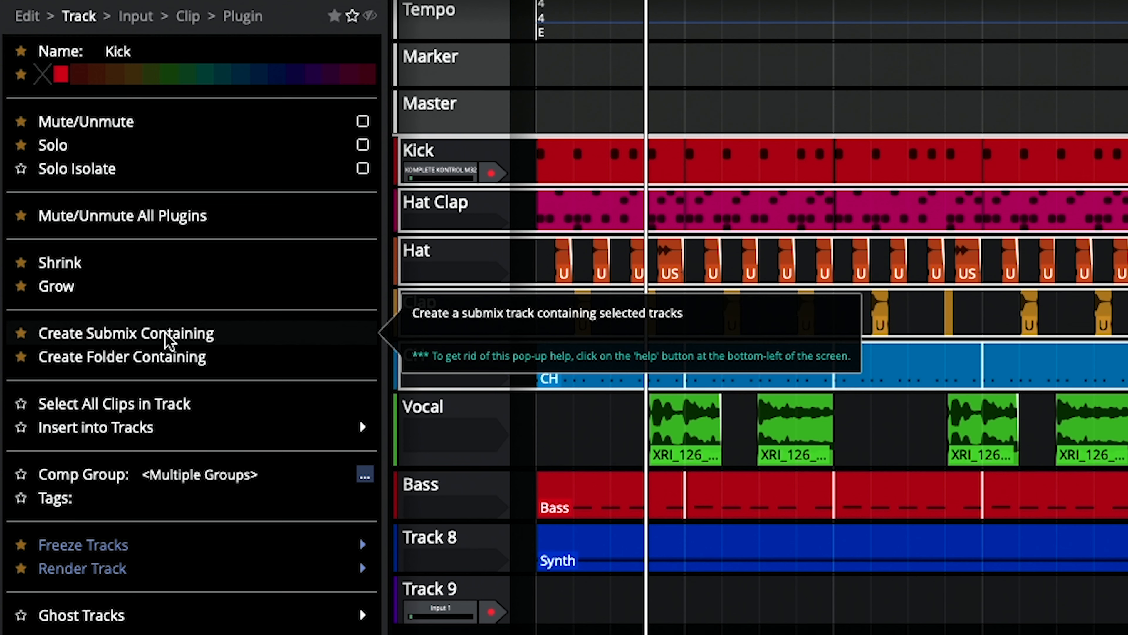
pyautogui.click(166, 336)
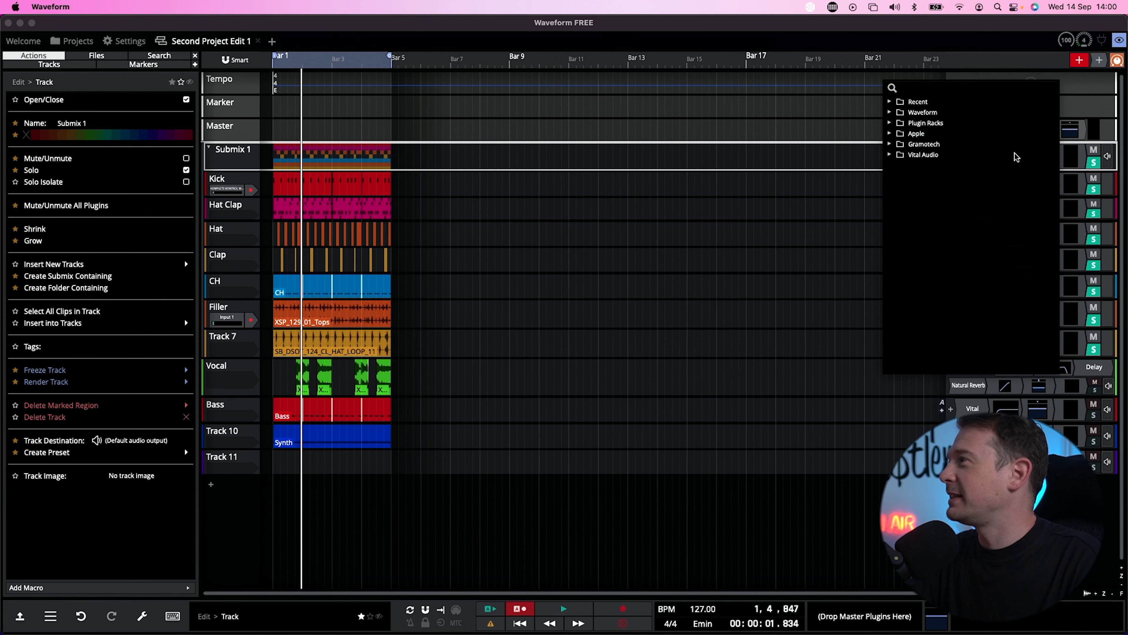
# - Browse the plugin list for an effect to insert on Submix 1
pyautogui.click(901, 124)
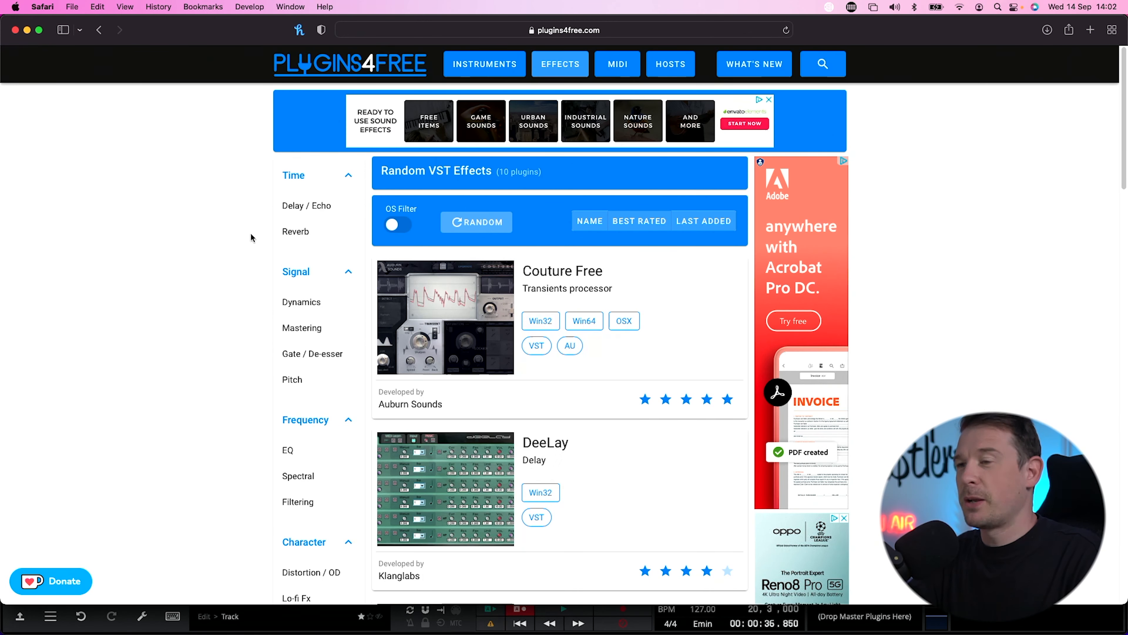
# - Look through the effects categories on plugins4free.com in Safari and open the Tube / Tape category
pyautogui.scroll(-1, 251, 232)
pyautogui.scroll(-2, 250, 232)
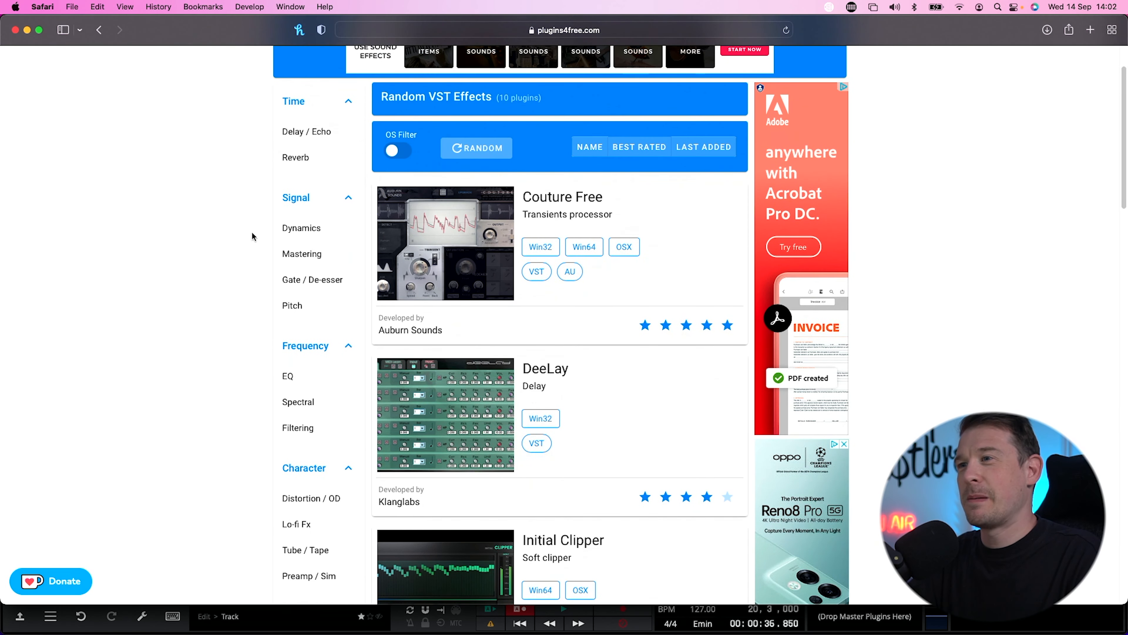
pyautogui.scroll(-4, 252, 233)
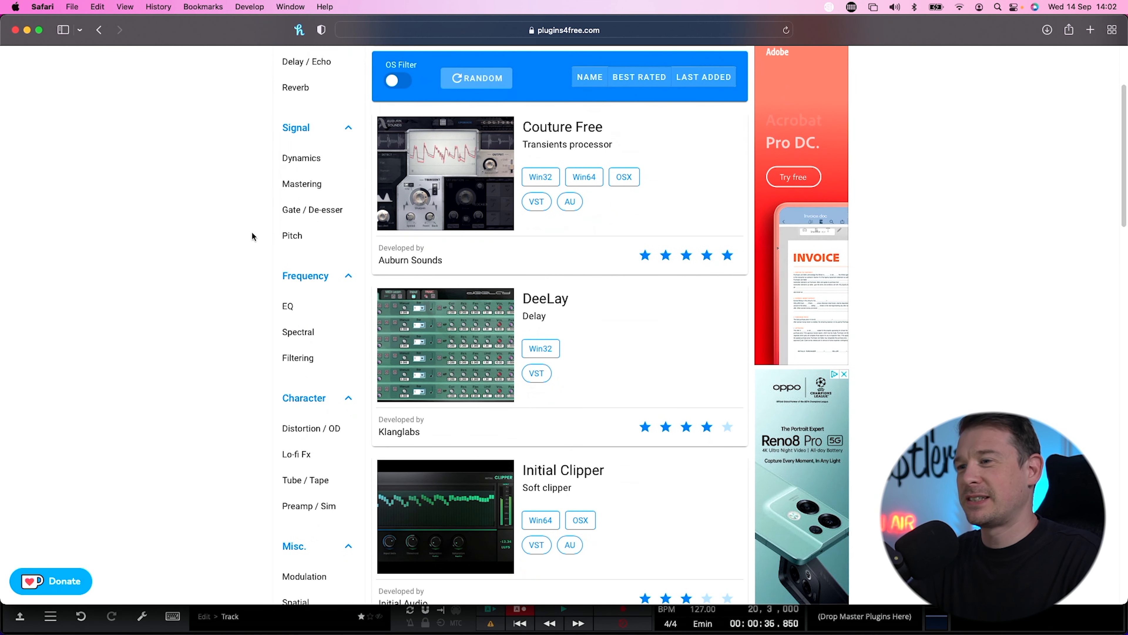
pyautogui.scroll(-1, 251, 233)
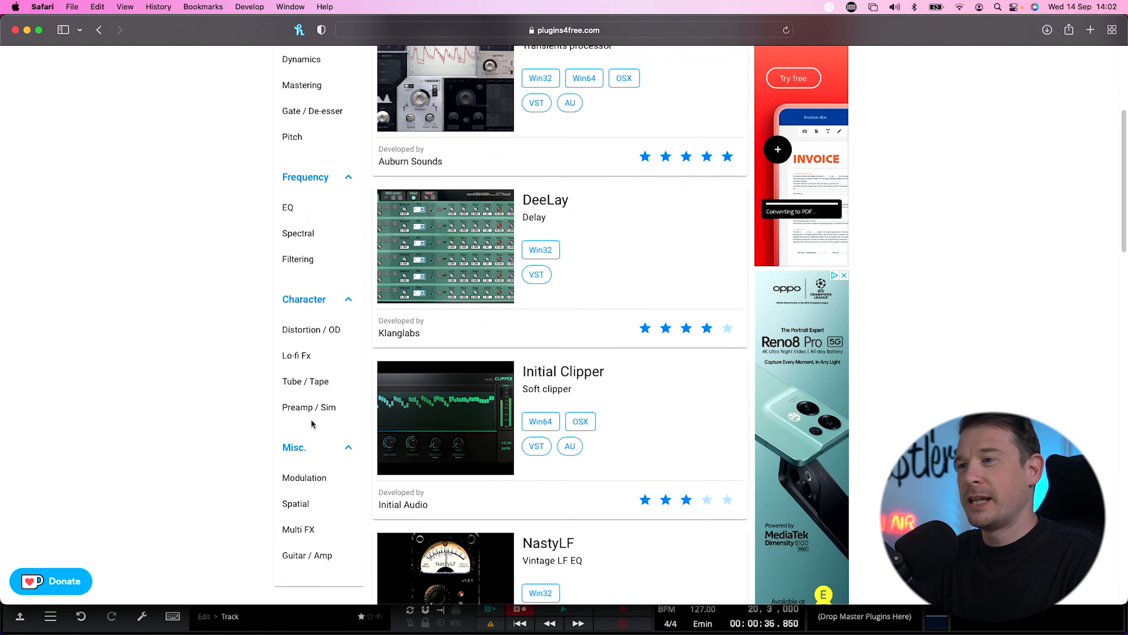
pyautogui.click(324, 390)
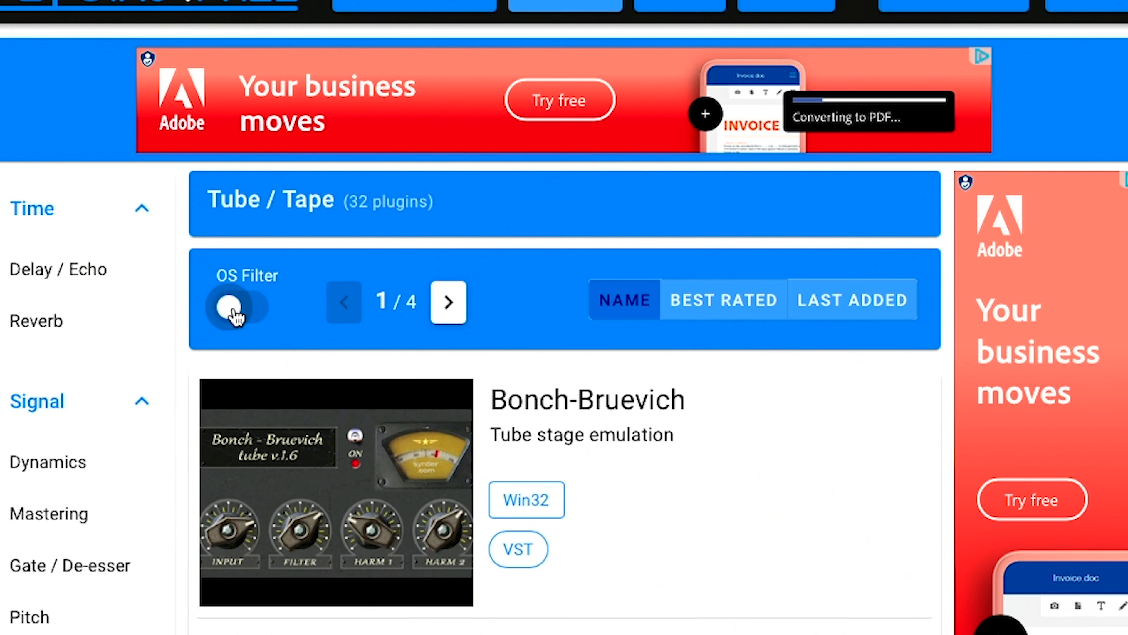
# - Enable the OS filter on the Tube / Tape list and exclude Win32, Win64 and Linux so only MacOS stays selected
pyautogui.click(394, 227)
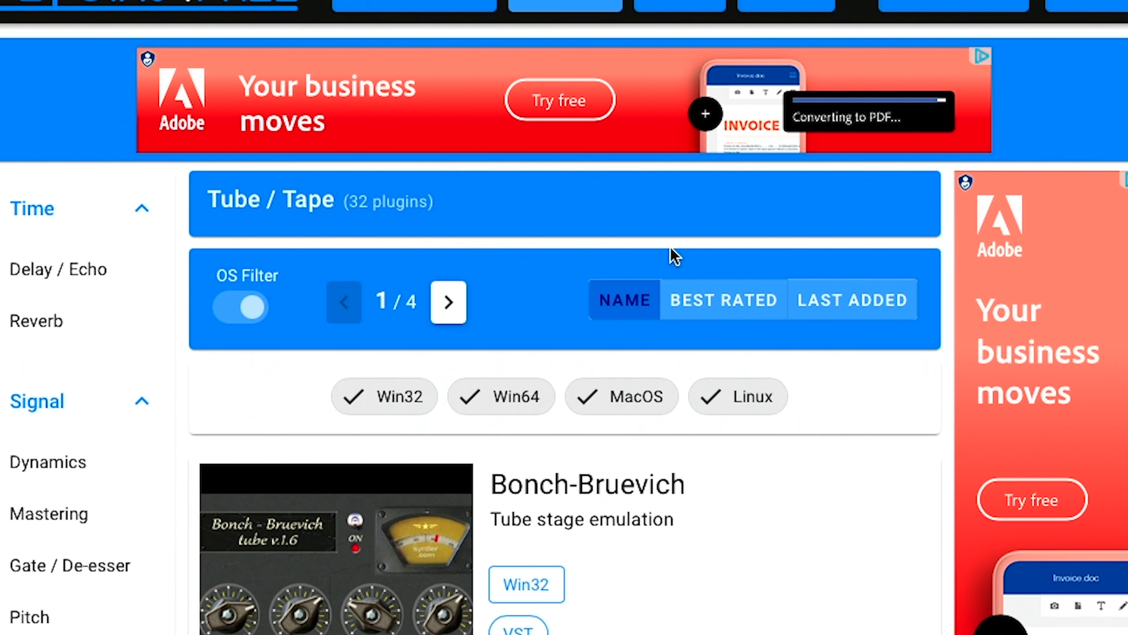
pyautogui.scroll(-1, 674, 256)
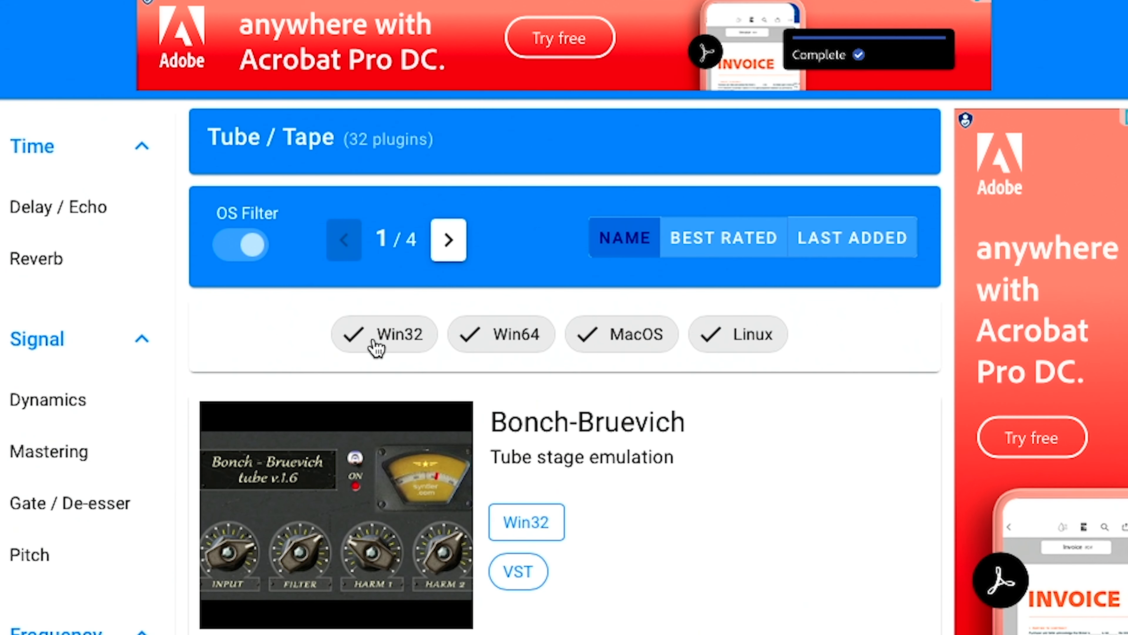
pyautogui.click(385, 337)
pyautogui.click(516, 338)
pyautogui.click(756, 345)
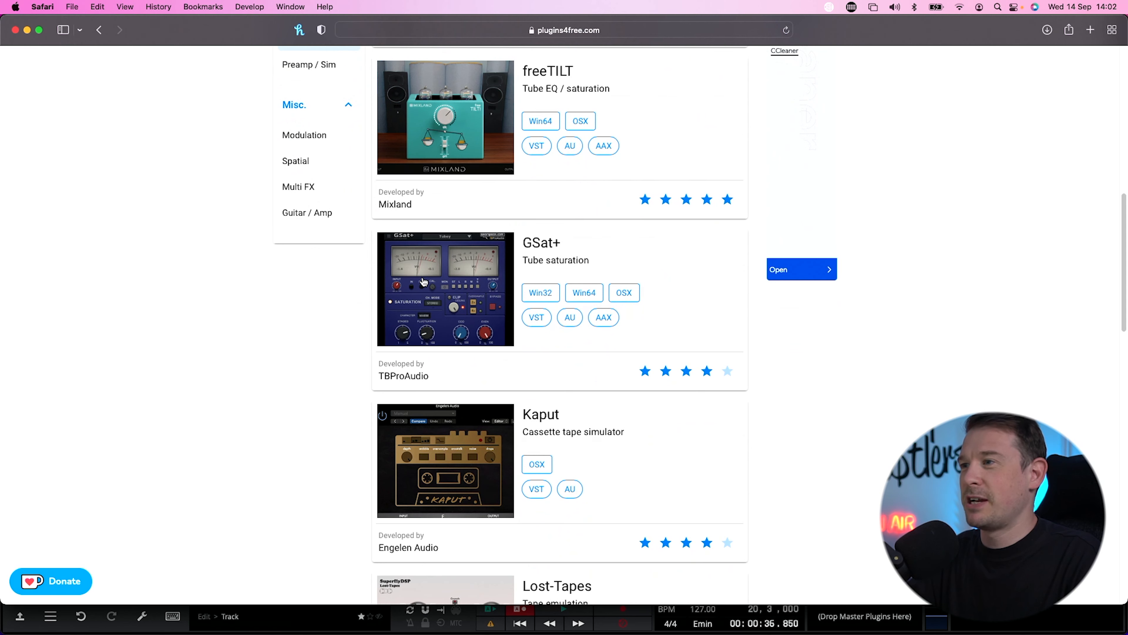
# - Open the GSat+ plugin page in a new tab and continue browsing the plugin list
pyautogui.rightClick(423, 281)
pyautogui.click(440, 285)
pyautogui.scroll(-4, 554, 258)
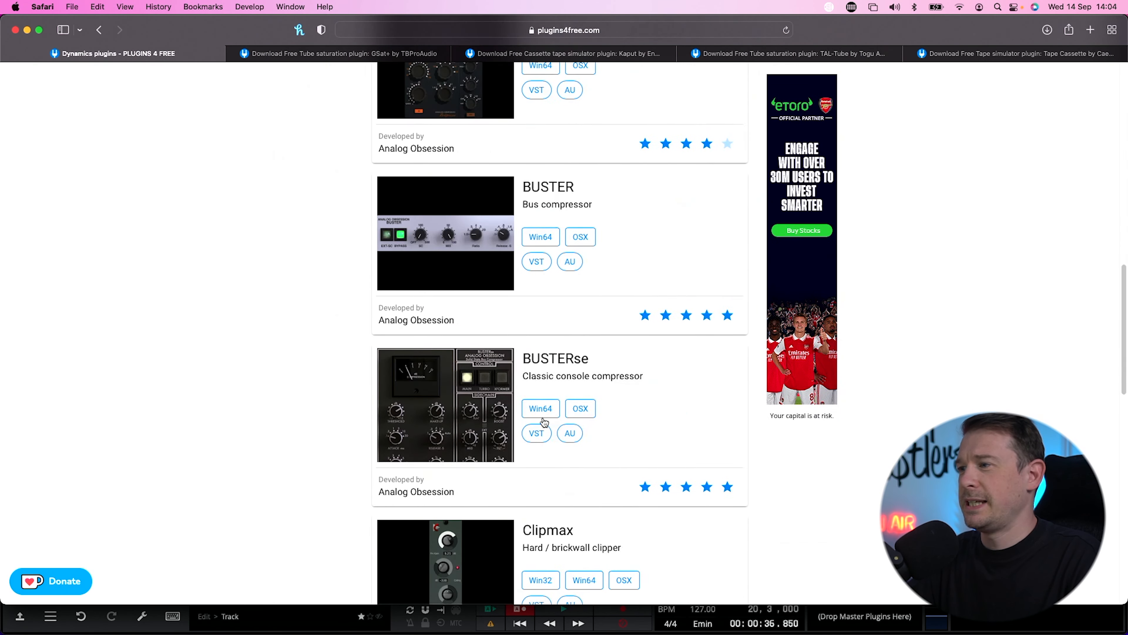
# - Open the ATK Transient Shaper page from the dynamics plugin list in a new tab and return to the second results page
pyautogui.scroll(-10, 542, 422)
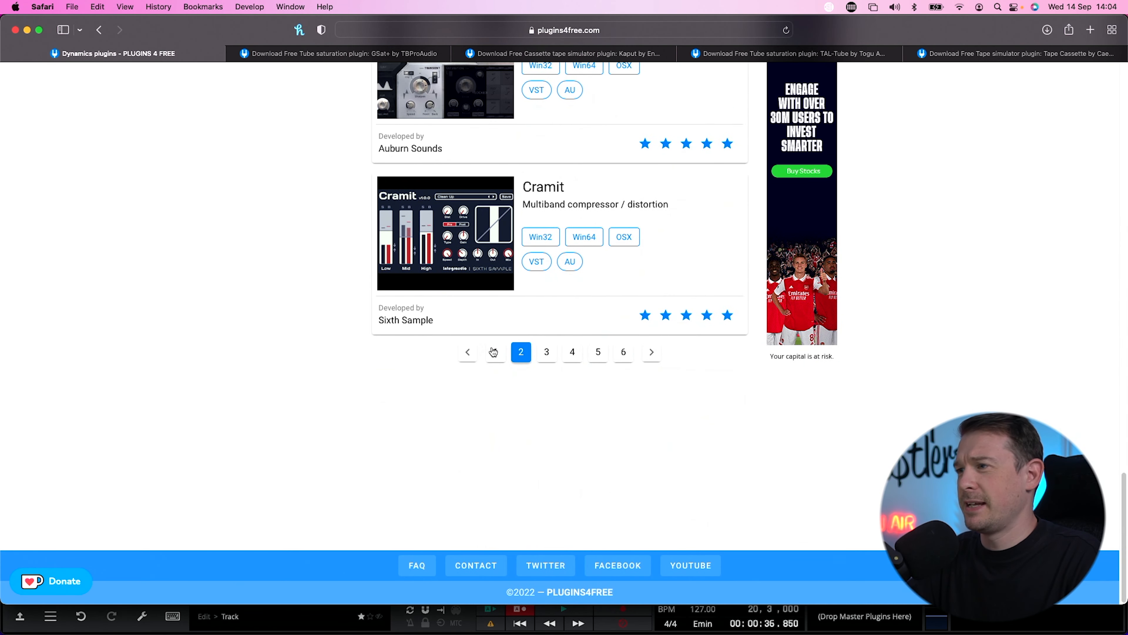
pyautogui.click(494, 352)
pyautogui.rightClick(465, 342)
pyautogui.click(476, 345)
pyautogui.click(521, 466)
pyautogui.scroll(-1, 538, 328)
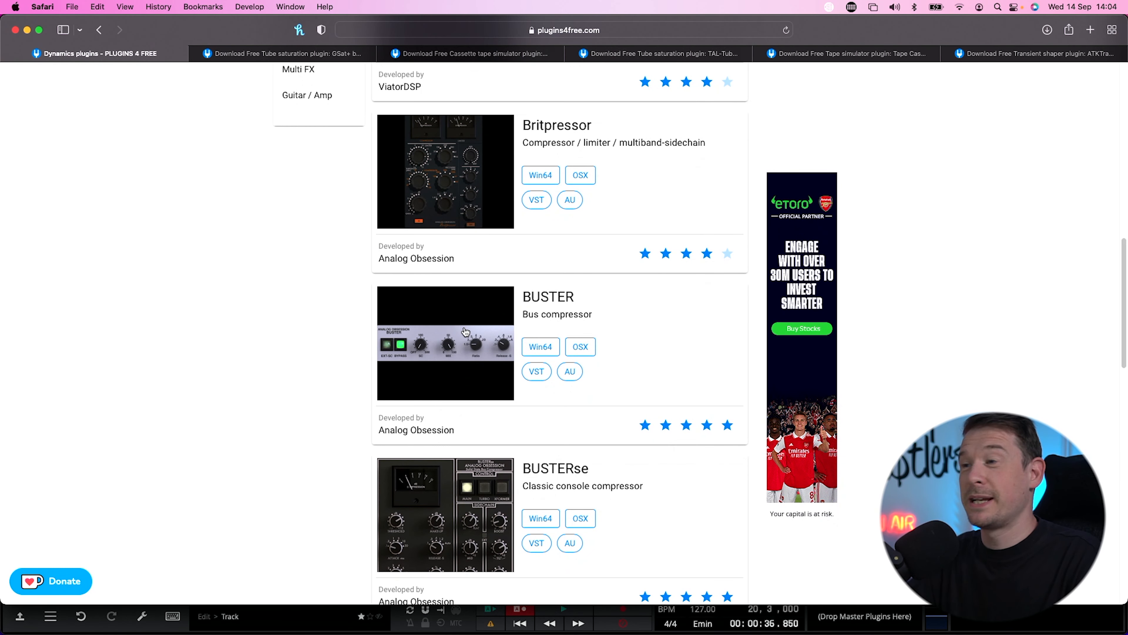
# - Open the BUSTER and BUSTERse compressor pages in new tabs and continue down the dynamics list
pyautogui.rightClick(451, 346)
pyautogui.click(462, 347)
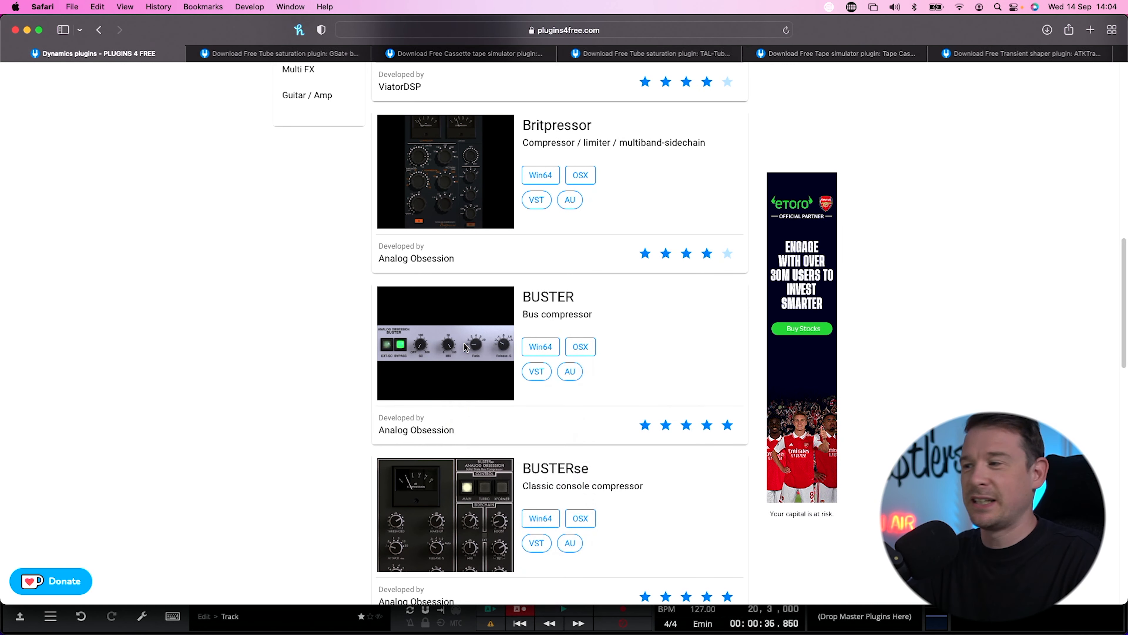
pyautogui.scroll(-7, 524, 335)
pyautogui.rightClick(446, 337)
pyautogui.click(447, 338)
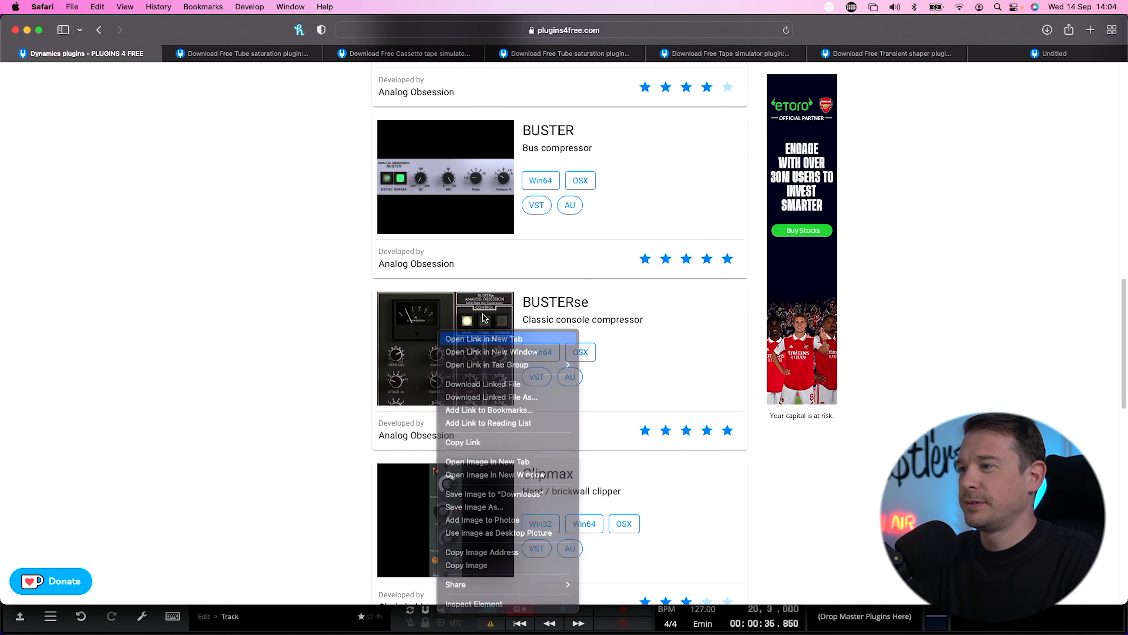
pyautogui.scroll(-5, 491, 314)
pyautogui.scroll(-2, 491, 313)
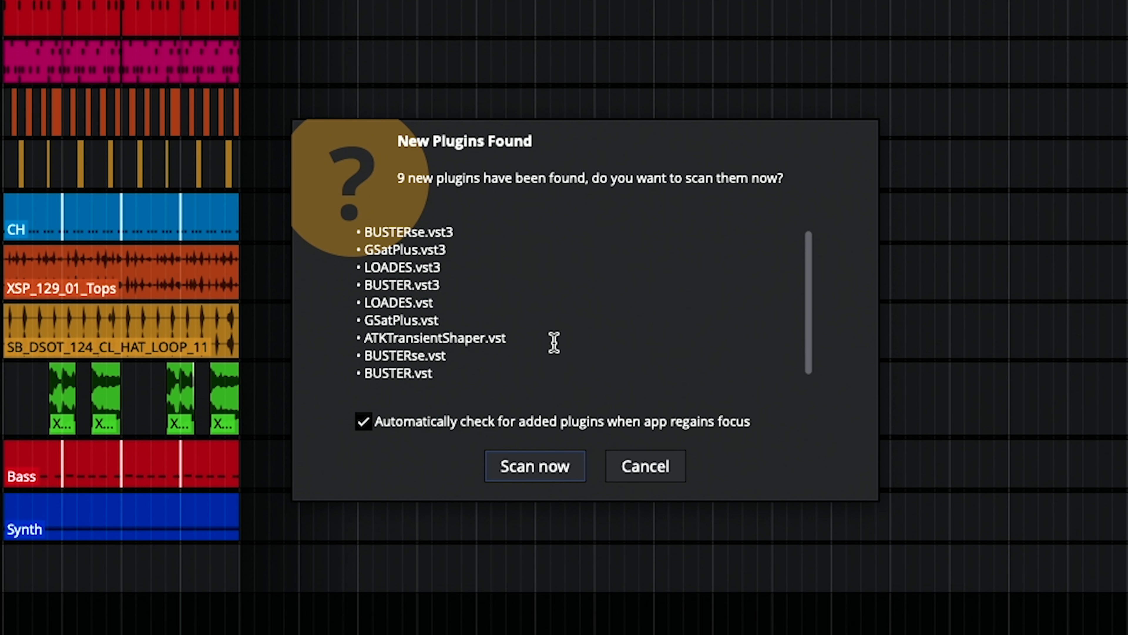
# - In Waveform, scan the newly found plugins and return to Second Project Edit 1
pyautogui.click(535, 466)
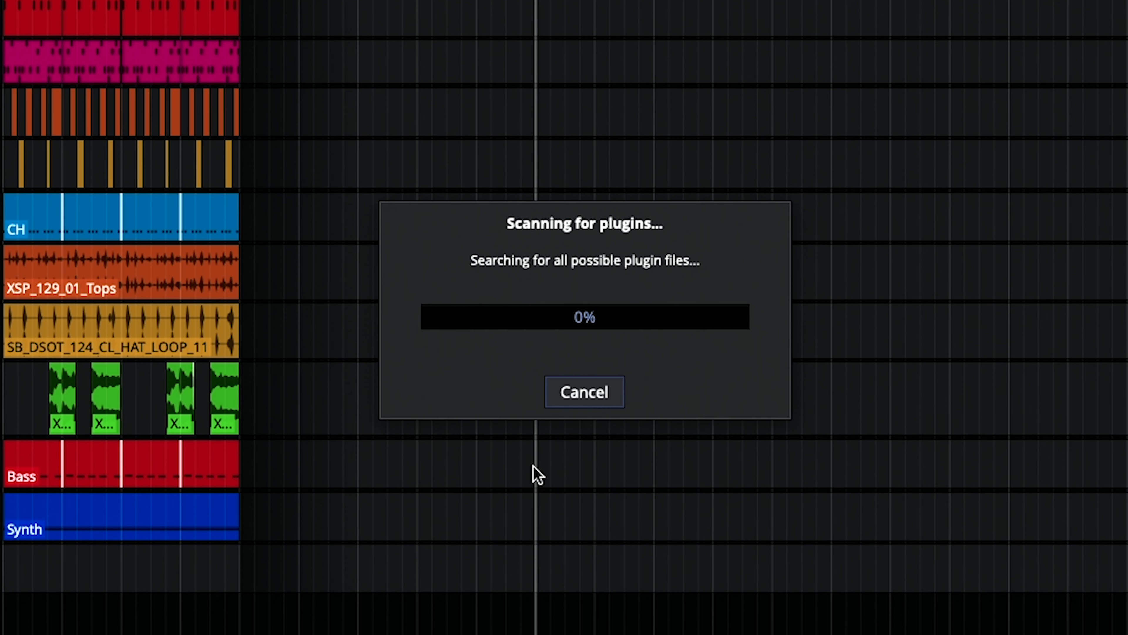
pyautogui.click(660, 221)
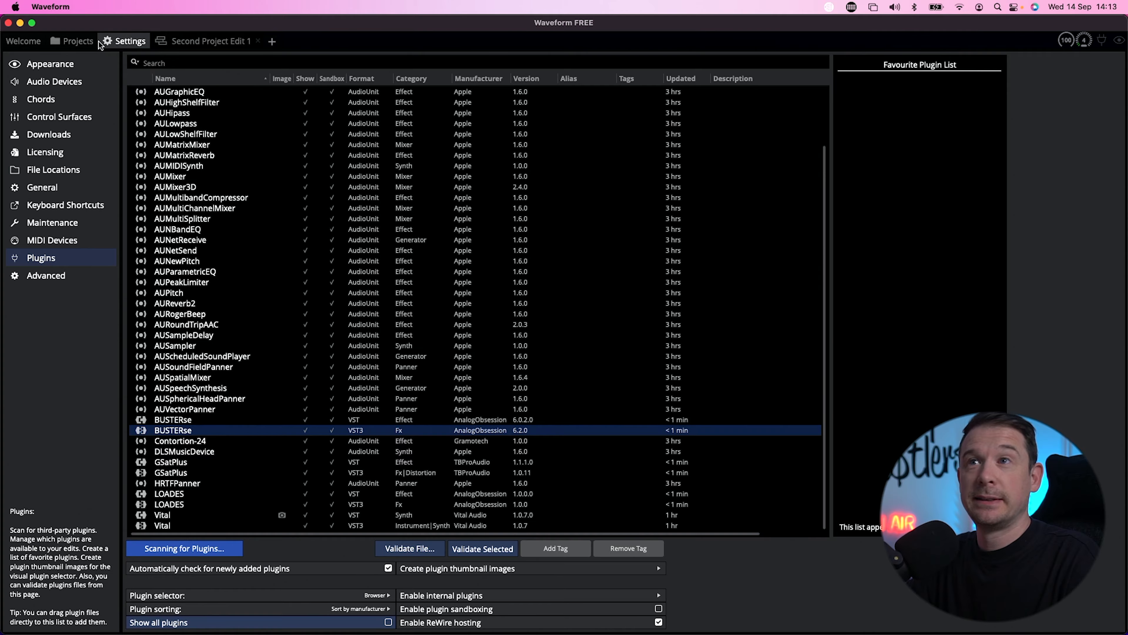
pyautogui.click(203, 41)
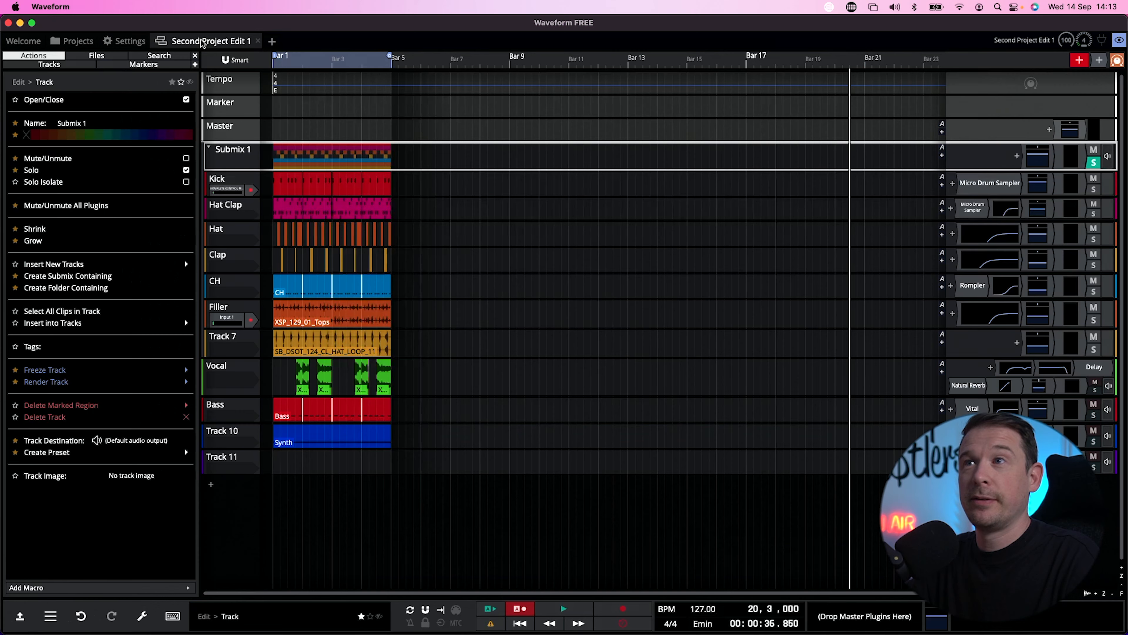
pyautogui.scroll(-1, 683, 192)
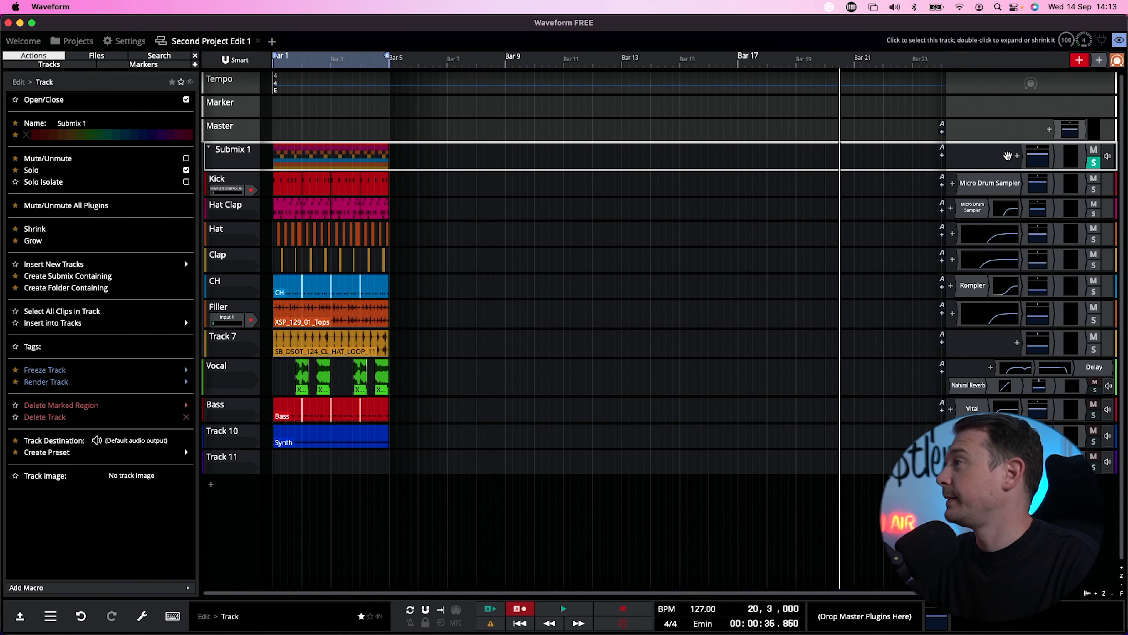
# - Insert GSatPlus on Submix 1, start playback and move the plugin window towards the middle of the edit
pyautogui.click(1017, 156)
pyautogui.doubleClick(926, 177)
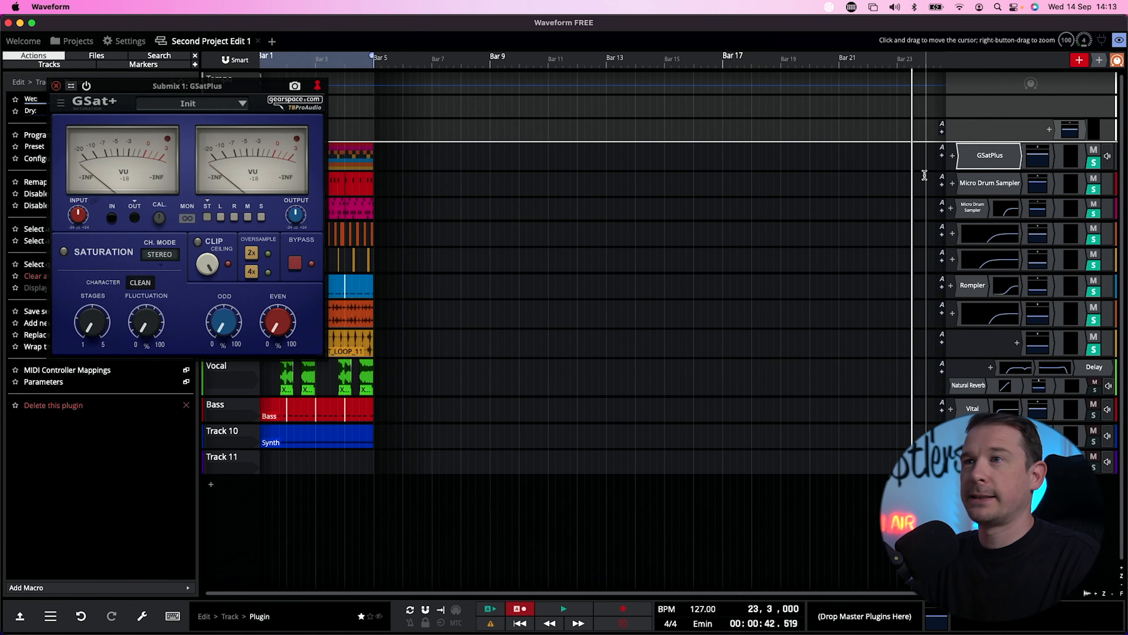
pyautogui.press('space')
pyautogui.moveTo(222, 87); pyautogui.dragTo(523, 119)
# - Audition the Medium and Fuzzy factory presets in GSat+ and settle on the Warm preset
pyautogui.click(503, 136)
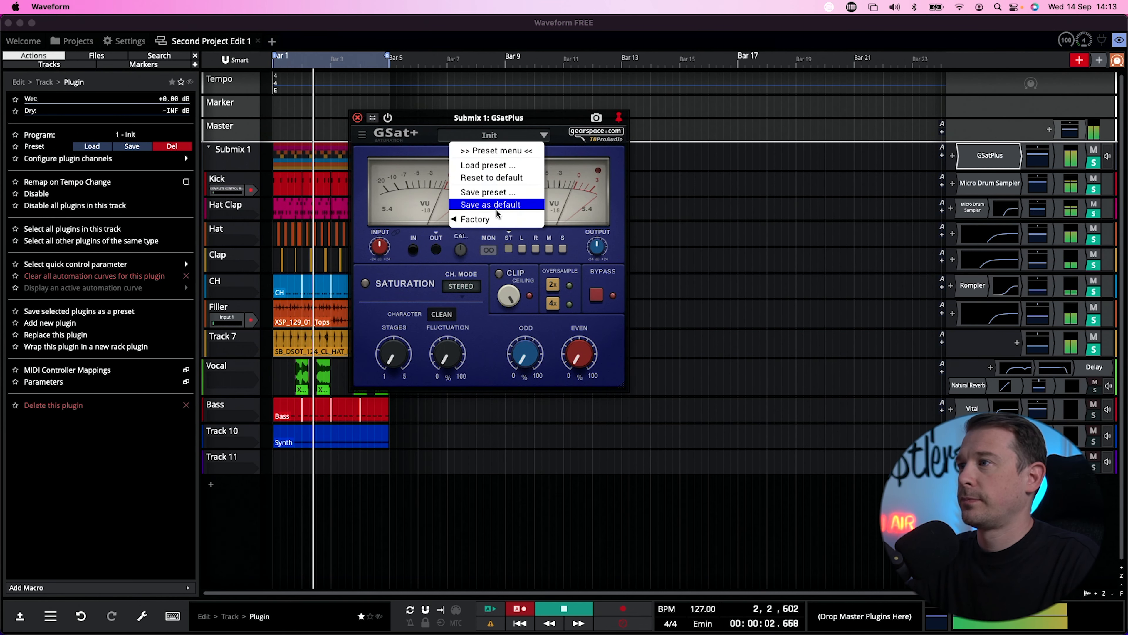
pyautogui.moveTo(488, 218)
pyautogui.click(417, 246)
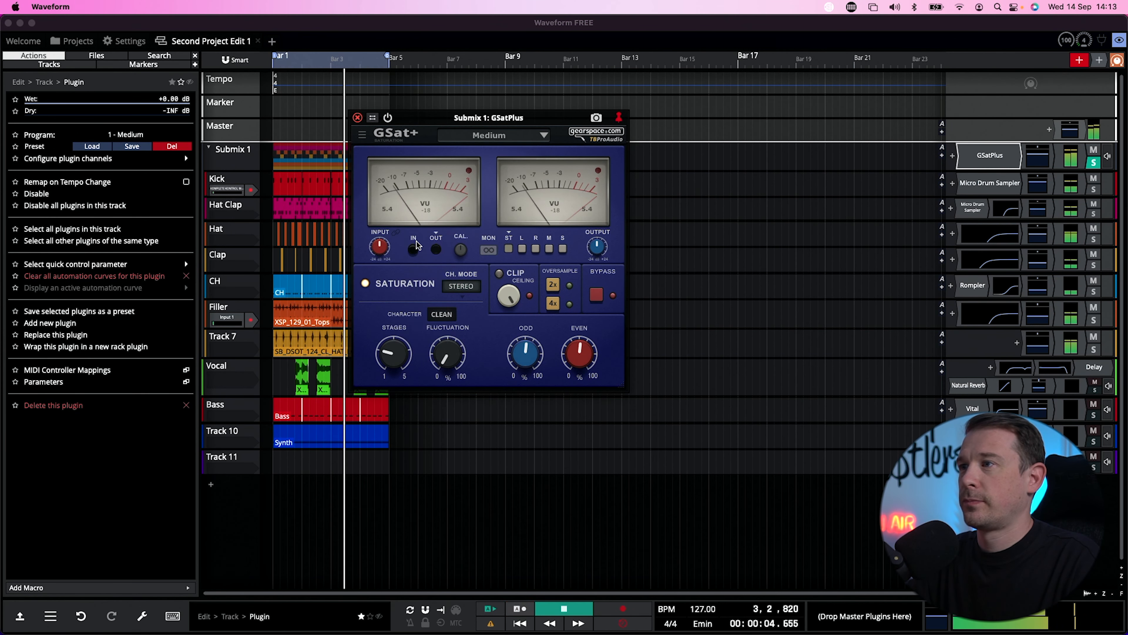
pyautogui.click(507, 135)
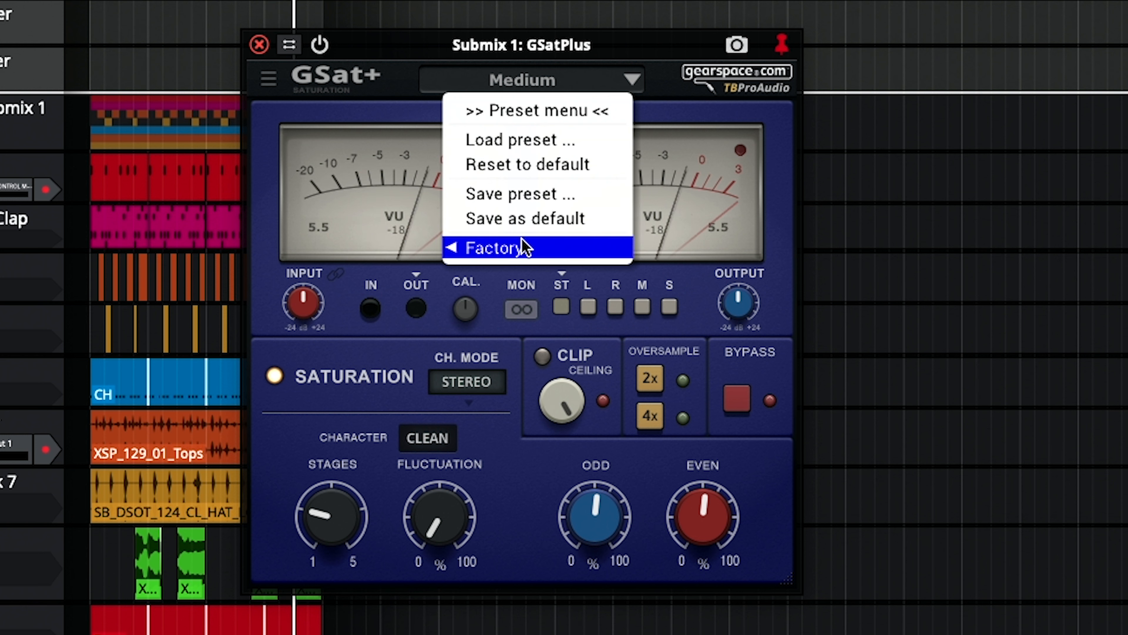
pyautogui.moveTo(524, 246)
pyautogui.click(360, 371)
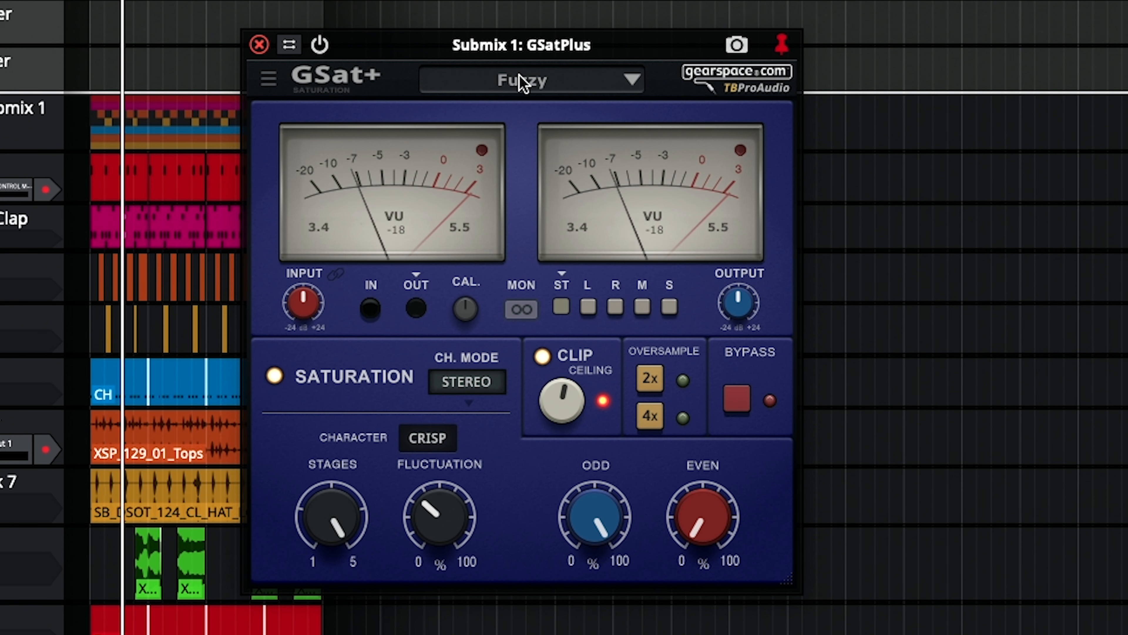
pyautogui.click(522, 82)
pyautogui.click(346, 324)
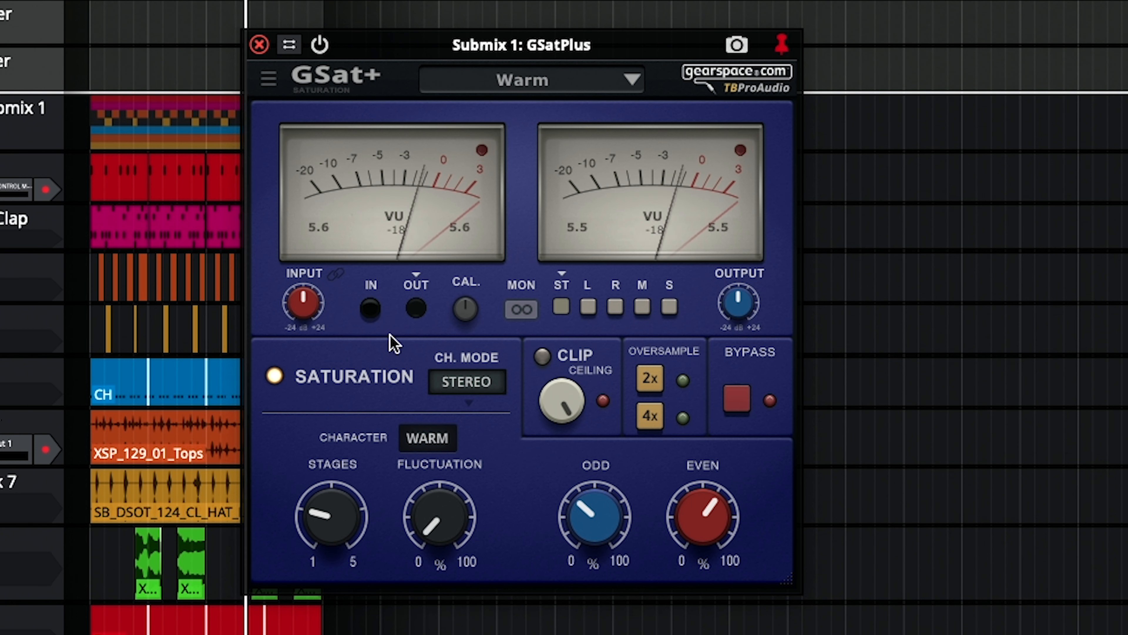
# - Adjust the clip ceiling in GSat+ and turn on 4x oversampling
pyautogui.moveTo(331, 516)
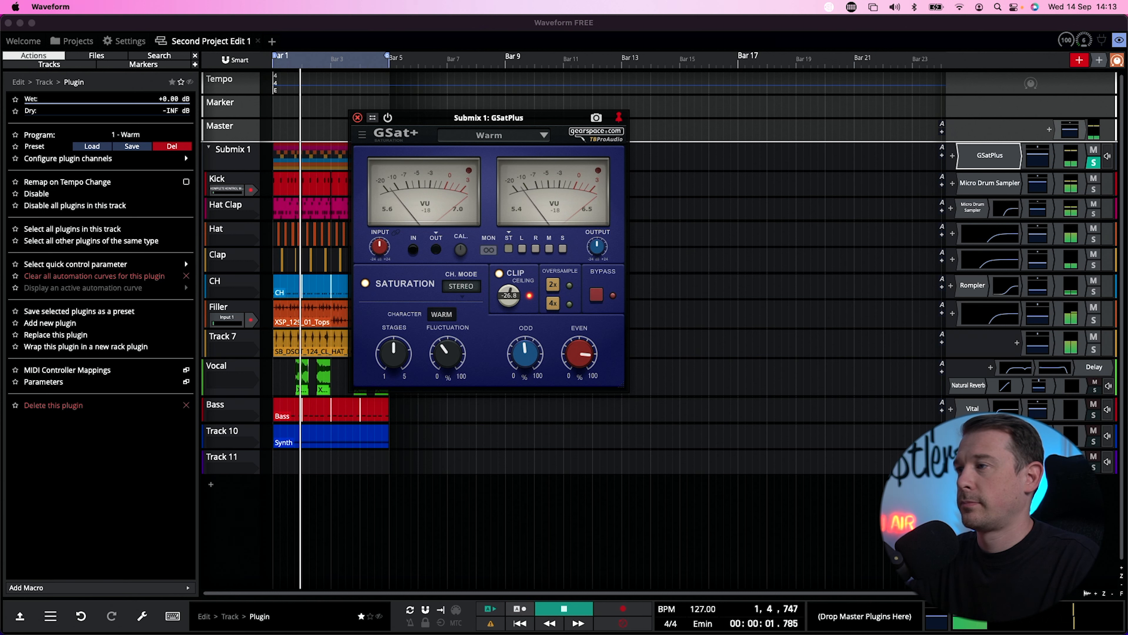
pyautogui.moveTo(508, 295)
pyautogui.mouseDown()
pyautogui.moveTo(509, 270)
pyautogui.moveTo(509, 287)
pyautogui.mouseUp()
pyautogui.click(648, 415)
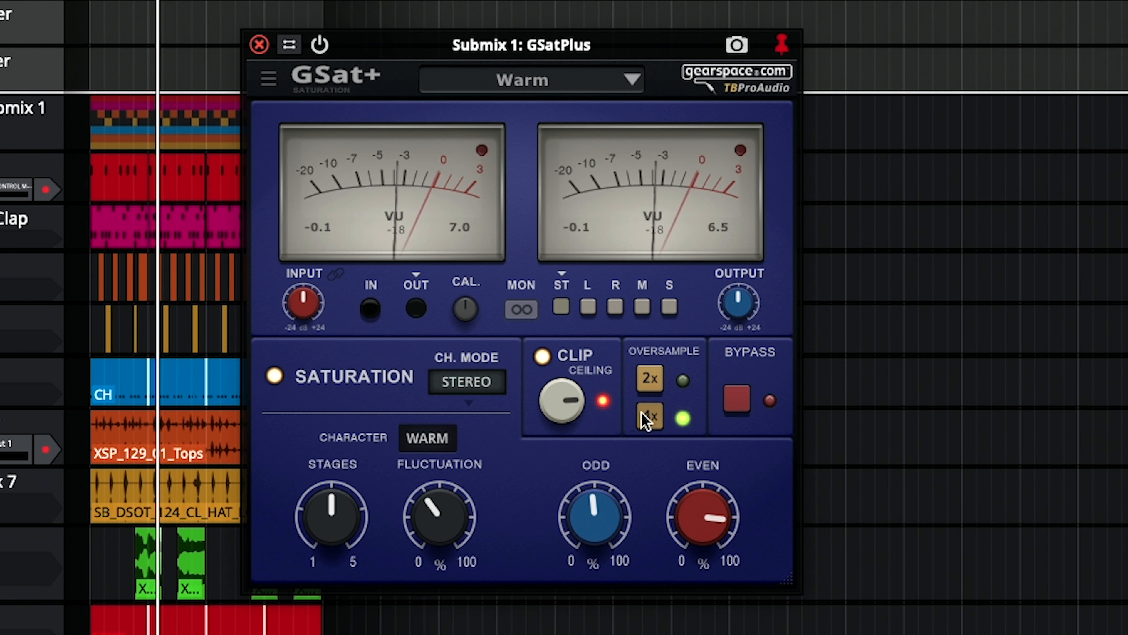
pyautogui.moveTo(562, 400); pyautogui.dragTo(561, 394)
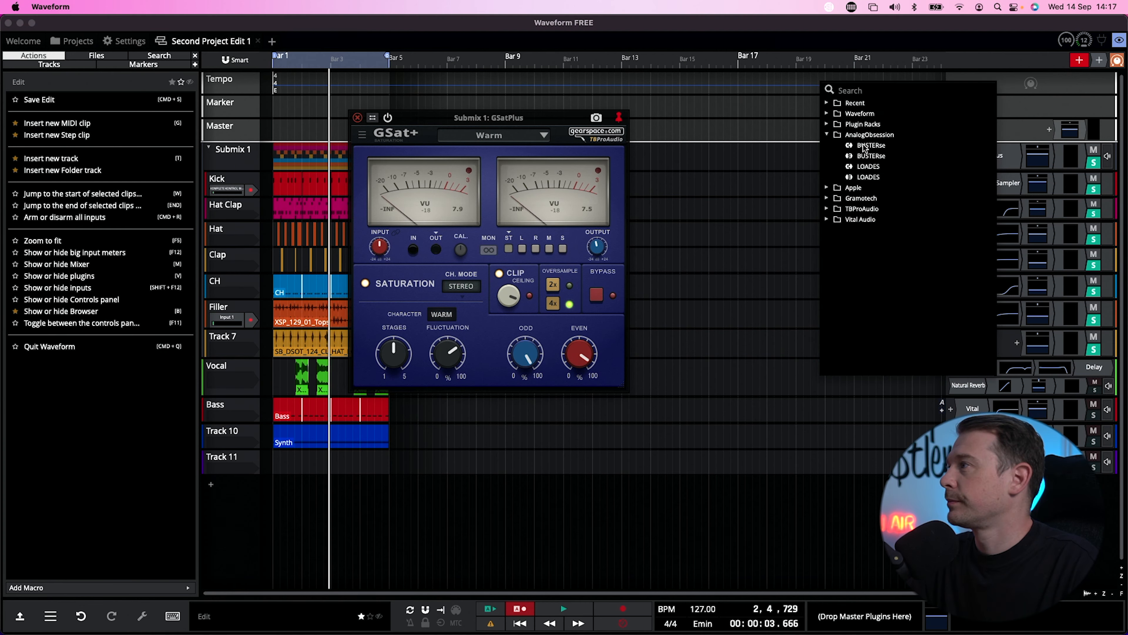
# - Insert the AnalogObsession BUSTERse compressor on Submix 1, start playback and move its window clear of the track controls
pyautogui.doubleClick(863, 145)
pyautogui.press('space')
pyautogui.moveTo(321, 88); pyautogui.dragTo(685, 135)
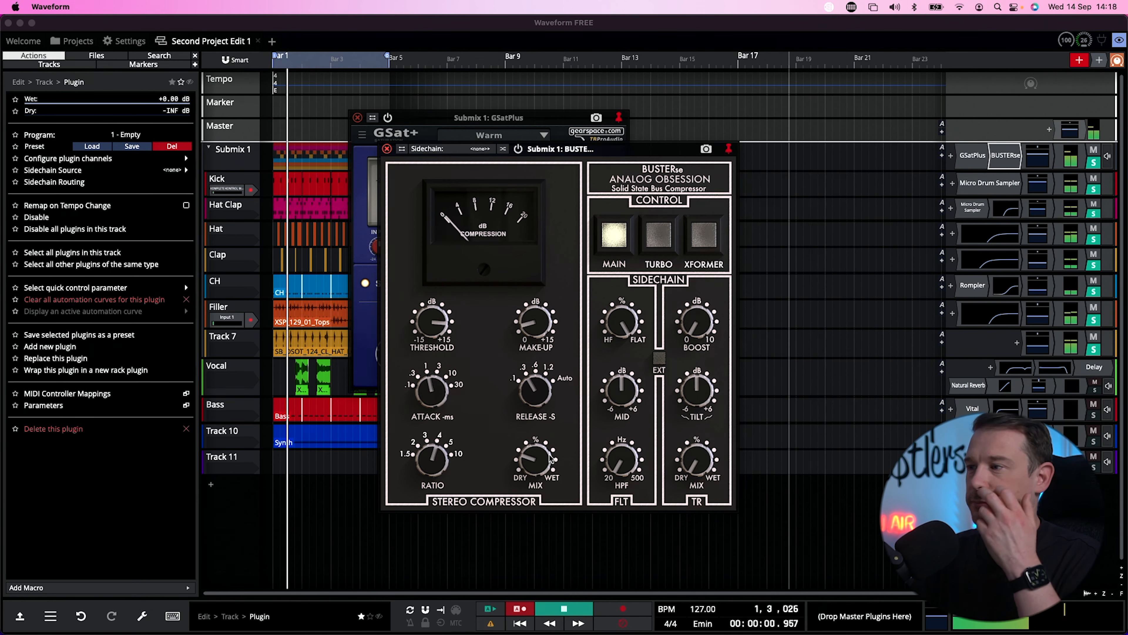
# - Set the BUSTERse mix to about halfway between dry and wet while listening to the drums
pyautogui.moveTo(540, 340); pyautogui.dragTo(533, 417)
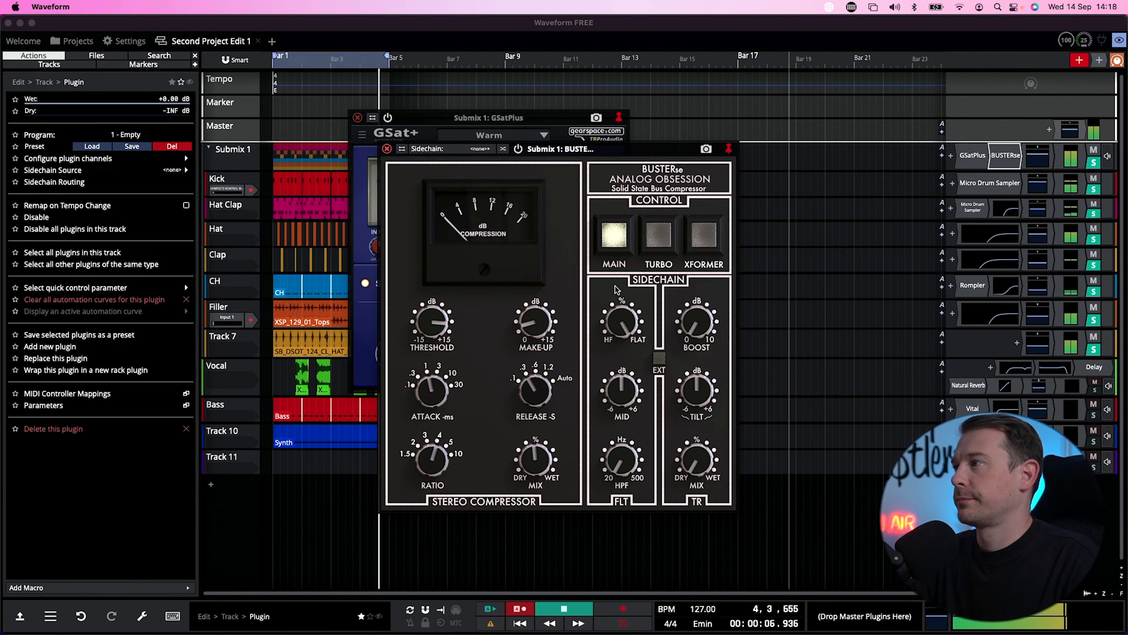
pyautogui.press('space')
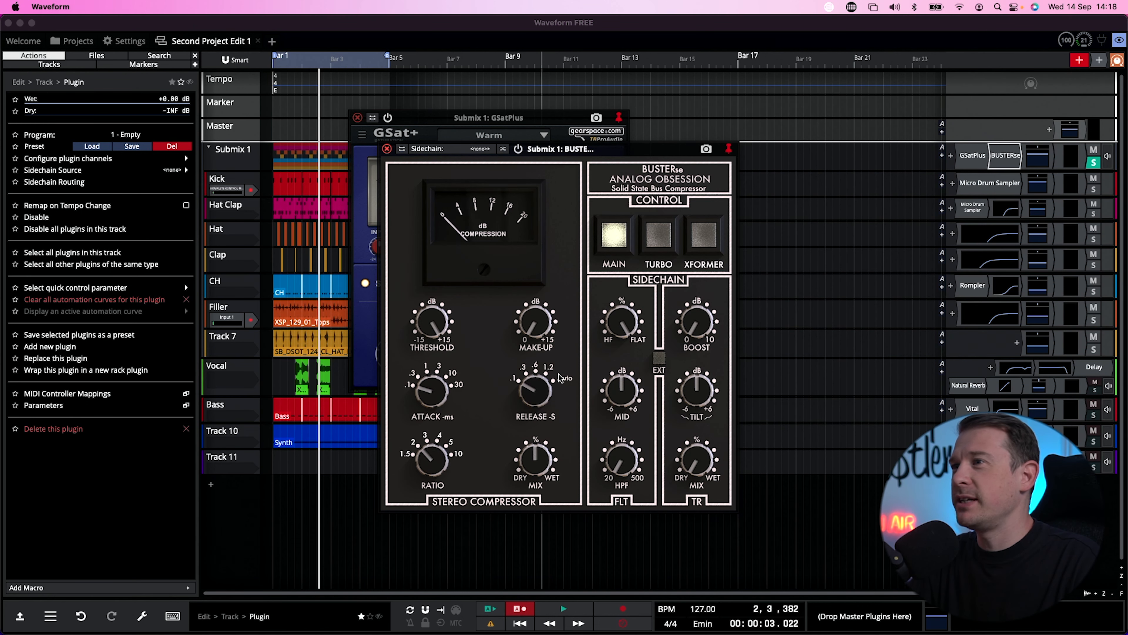
pyautogui.moveTo(593, 150); pyautogui.dragTo(819, 159)
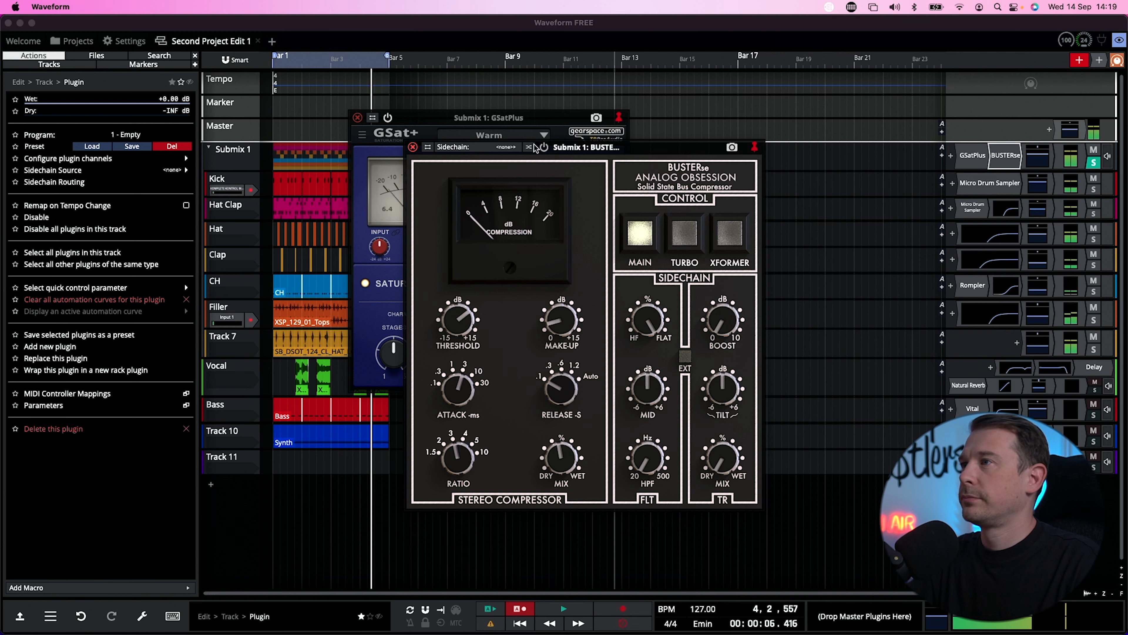
# - Close the BUSTERse and GSatPlus windows and play back the full beat
pyautogui.click(413, 147)
pyautogui.click(357, 118)
pyautogui.press('space')
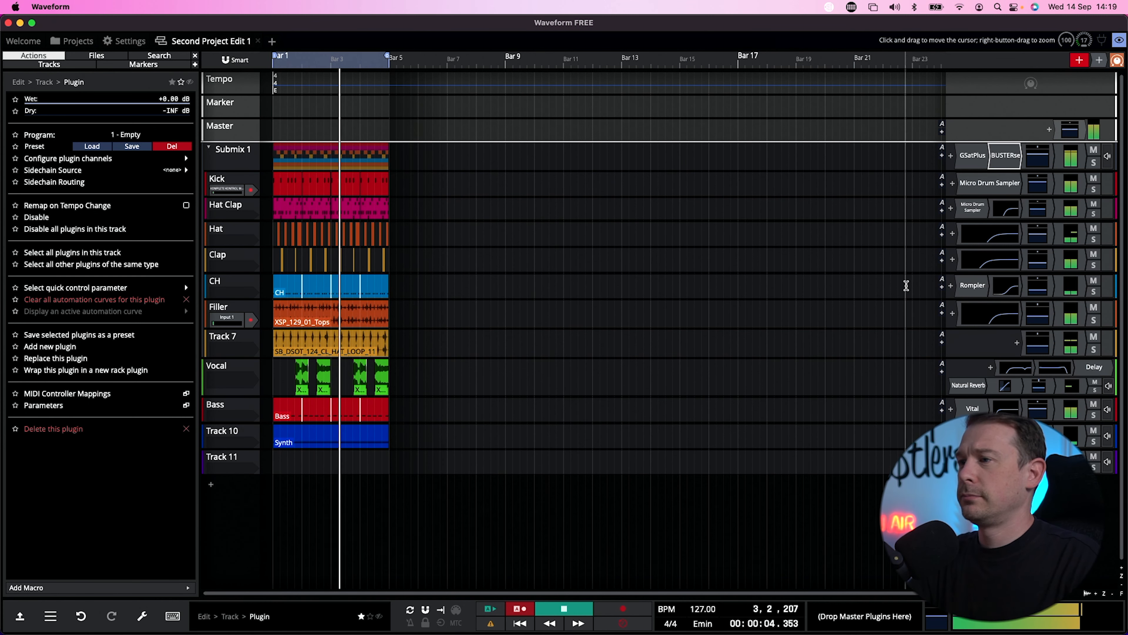
pyautogui.click(973, 370)
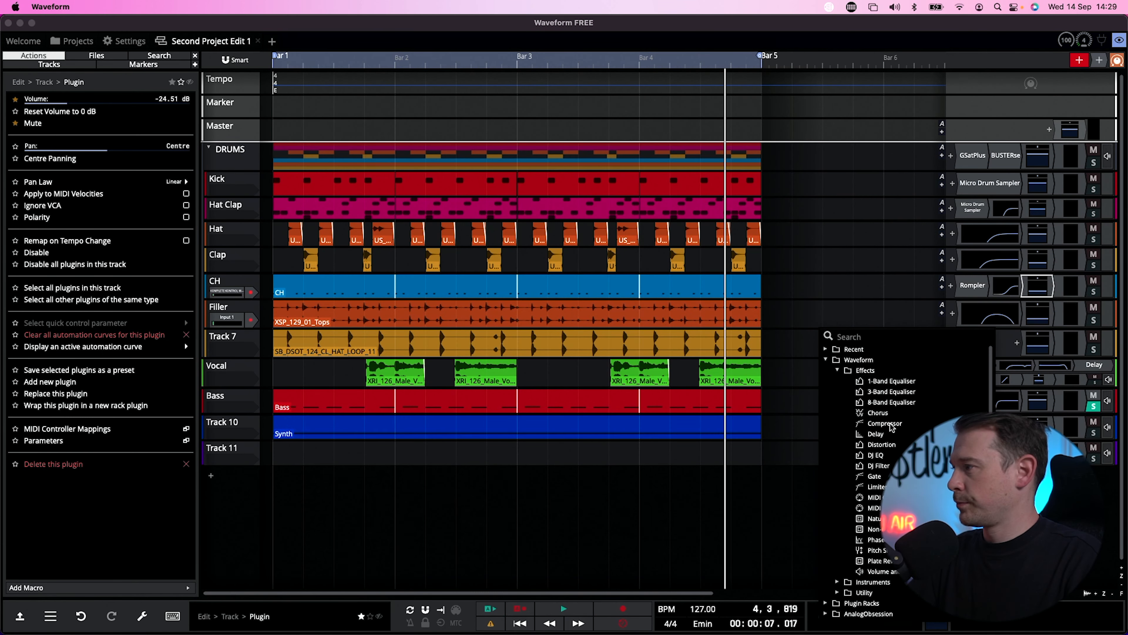
# - Insert Waveform's built-in Compressor on the Bass track and start playback
pyautogui.doubleClick(889, 427)
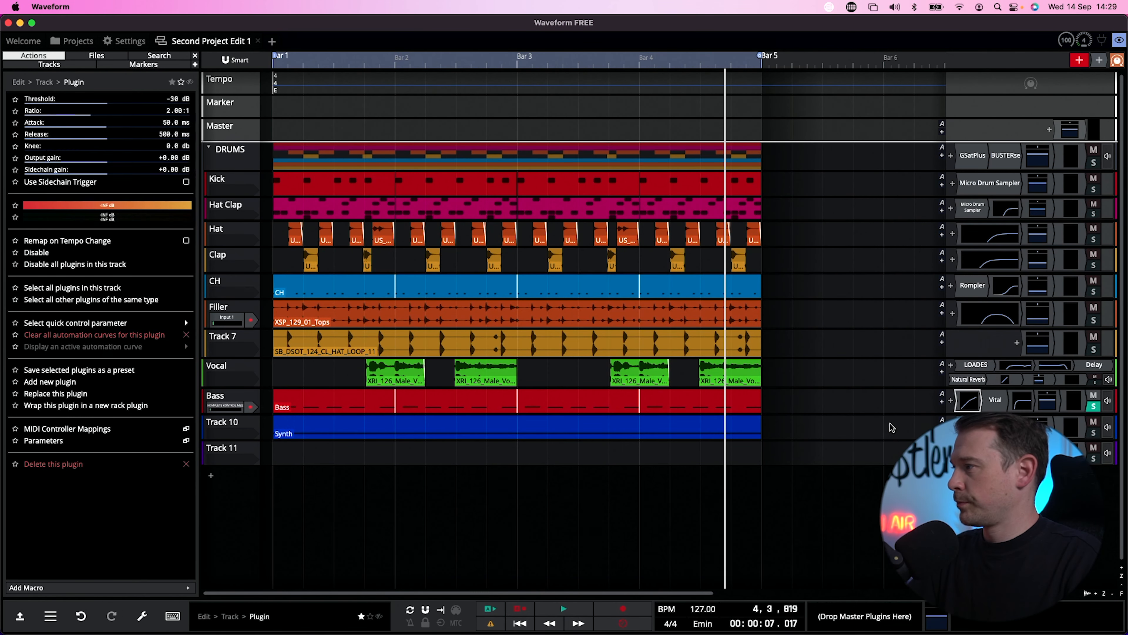
pyautogui.press('space')
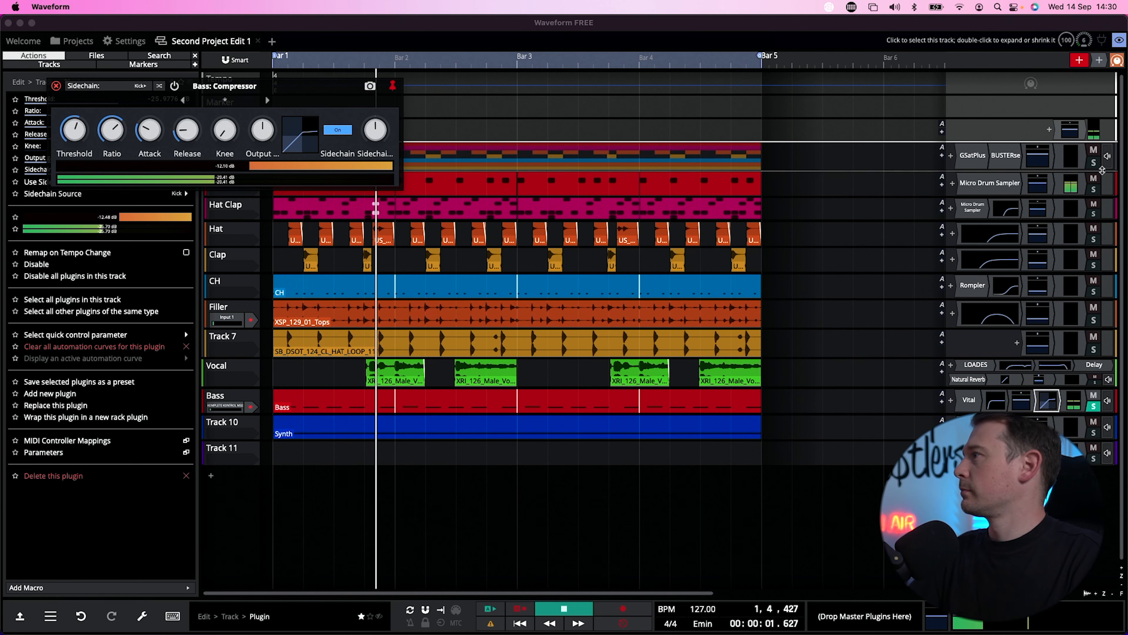
# - Solo the Kick alongside the Bass and audition the bass compressor triggered by the Kick sidechain
pyautogui.click(1095, 189)
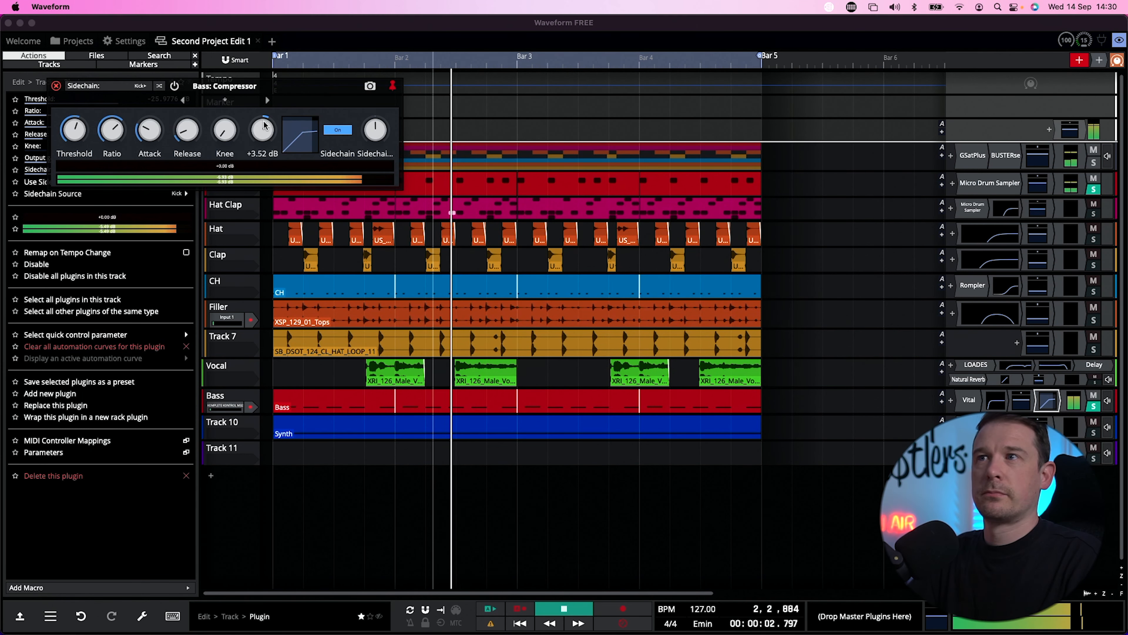
pyautogui.moveTo(276, 88); pyautogui.dragTo(459, 166)
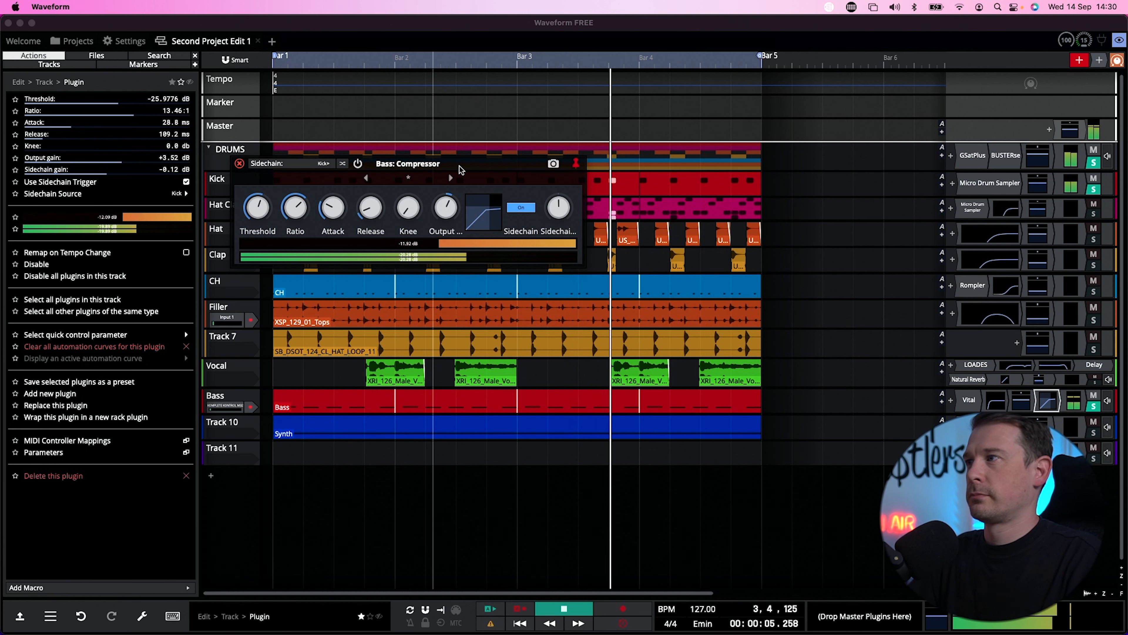
pyautogui.press('space')
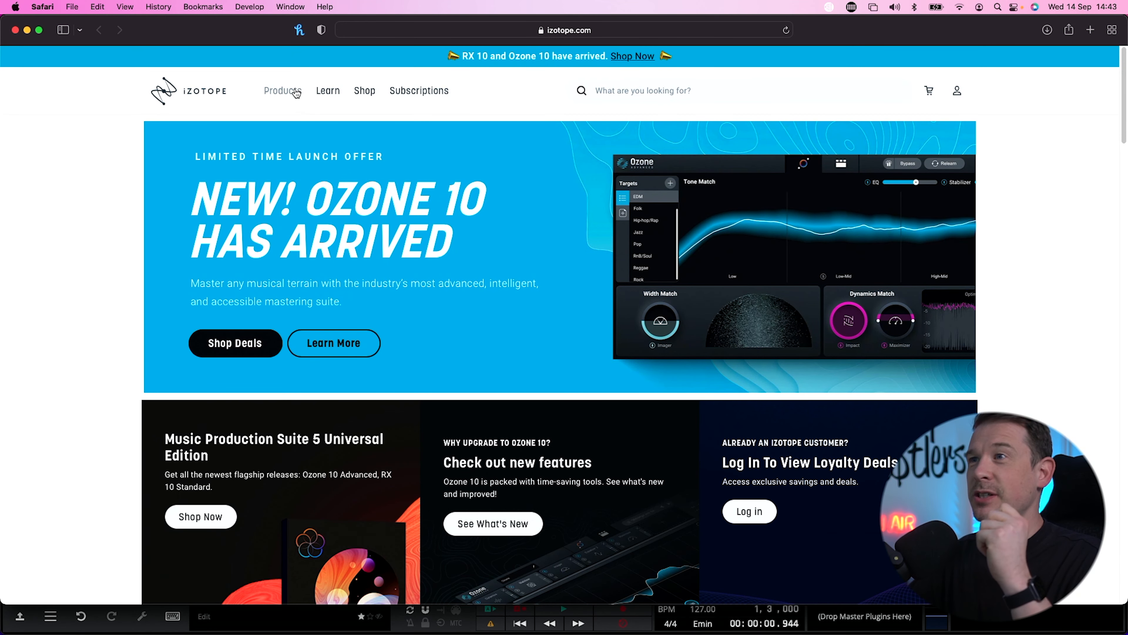
# - Browse the iZotope website's product range in Safari for additional plugins
pyautogui.scroll(-6, 345, 237)
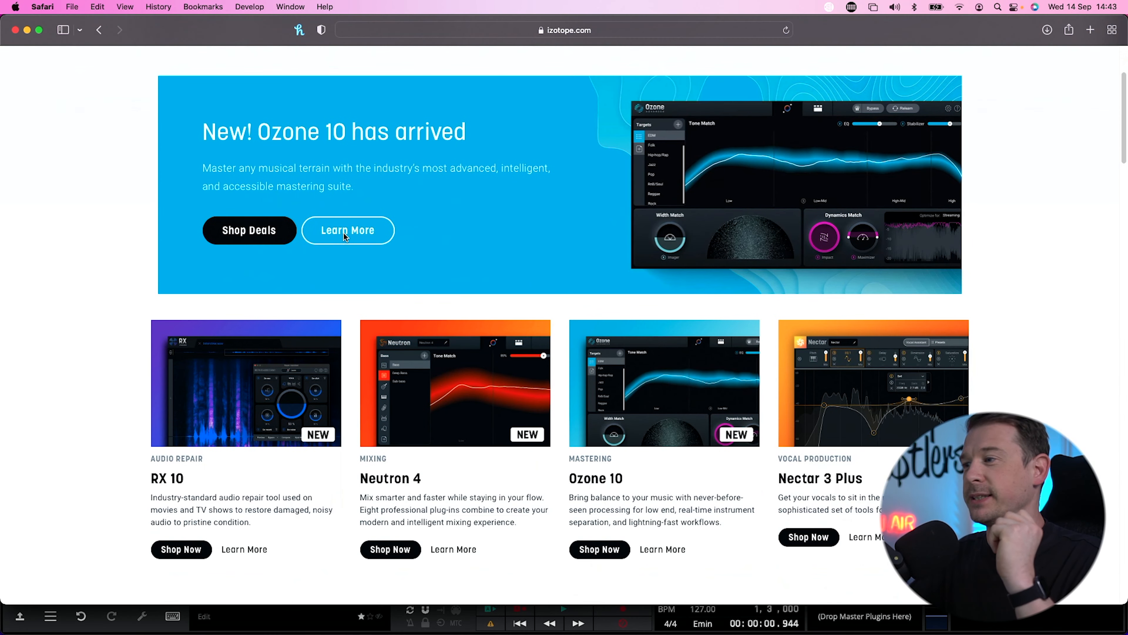
pyautogui.scroll(-15, 344, 236)
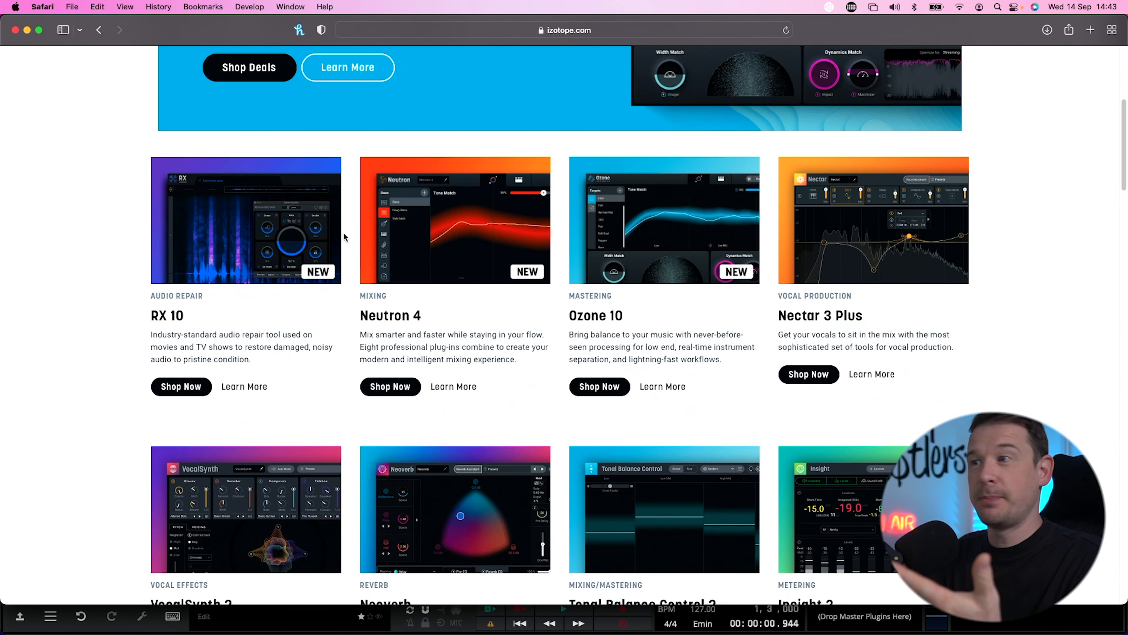
pyautogui.scroll(-15, 344, 236)
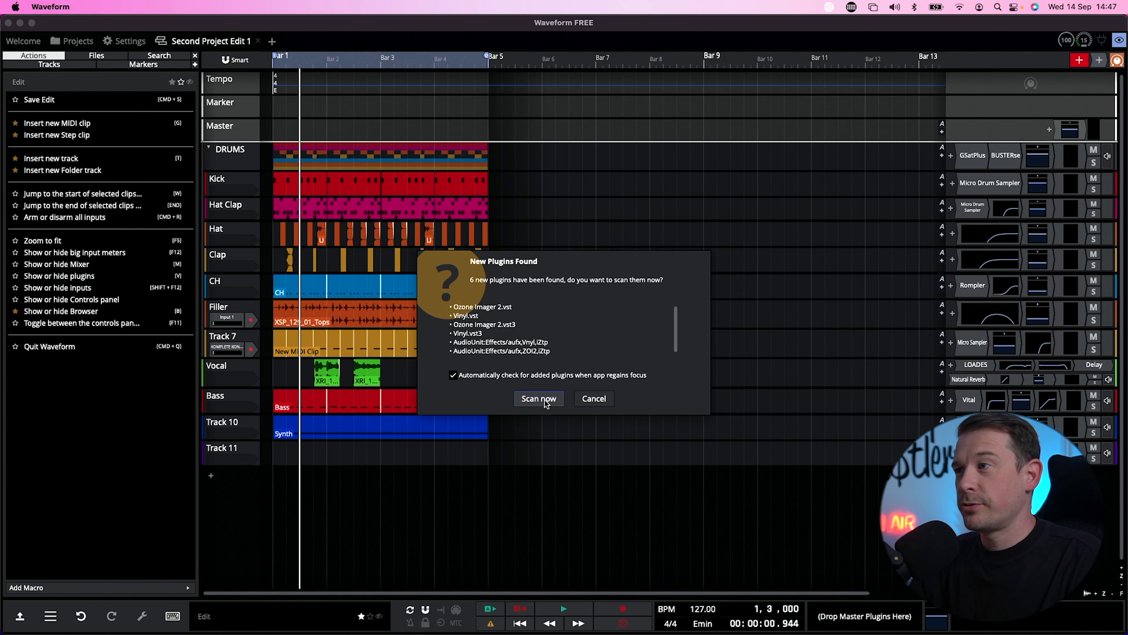
# - In Waveform, scan the newly found iZotope plugins and insert Ozone Imager 2 on Track 7
pyautogui.click(539, 399)
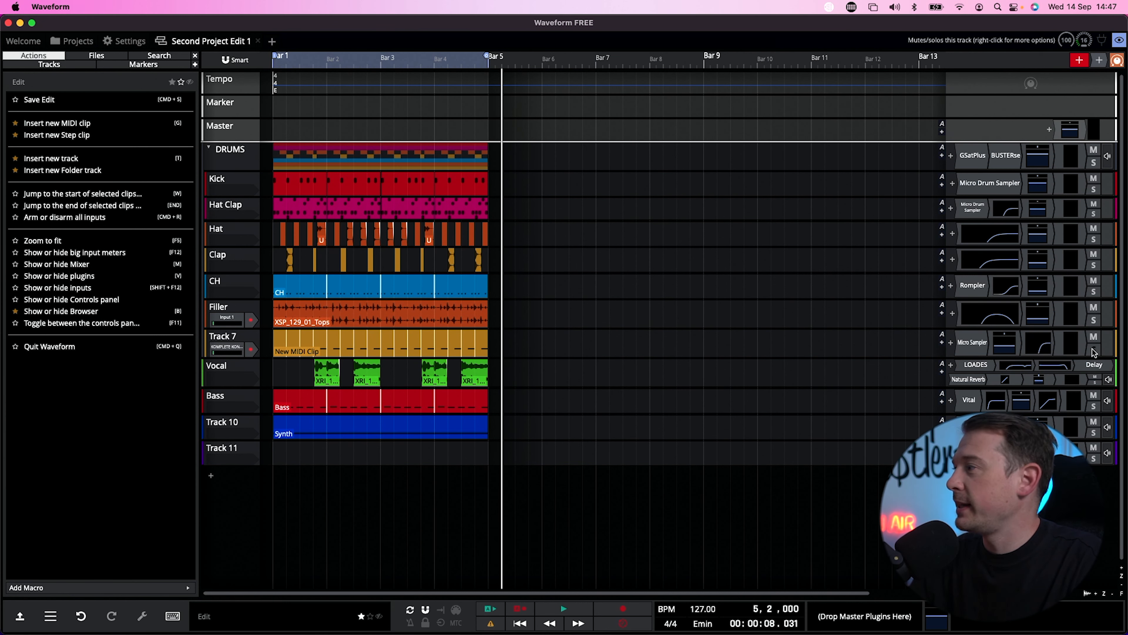
pyautogui.click(951, 342)
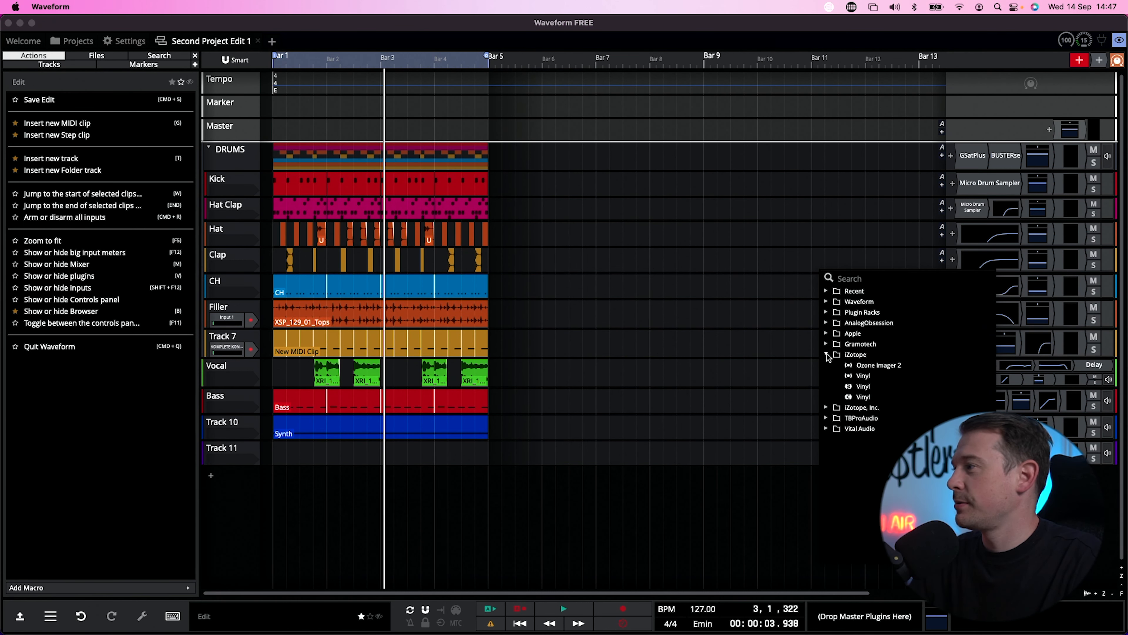
pyautogui.click(862, 366)
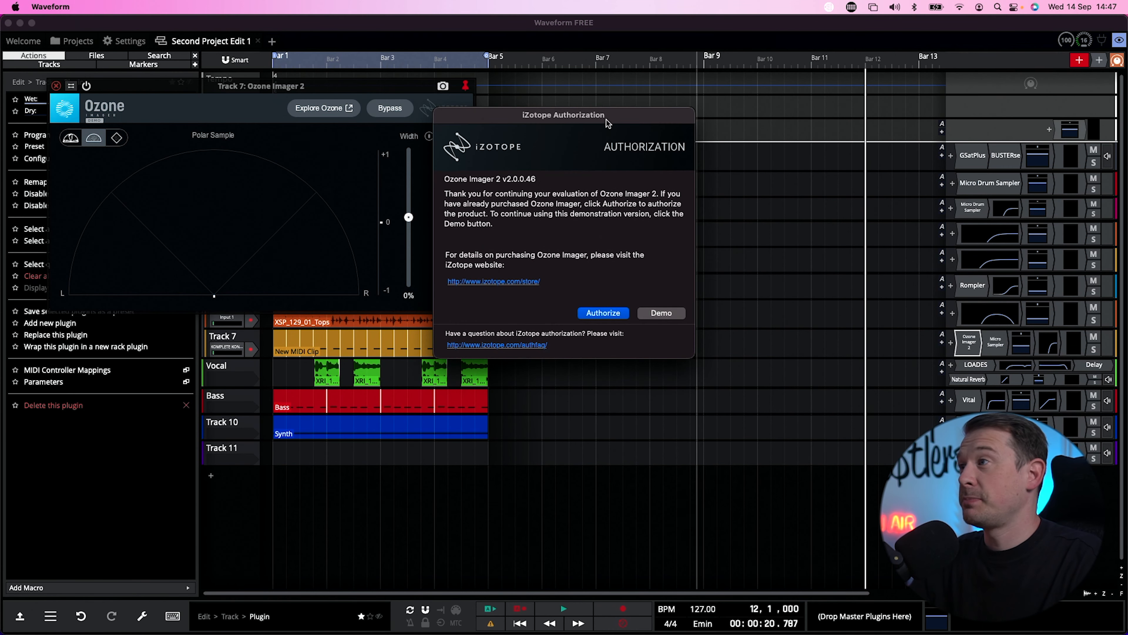
# - Authorize Ozone Imager 2 and move it to the end of Track 7's plugin chain
pyautogui.moveTo(607, 120); pyautogui.dragTo(426, 121)
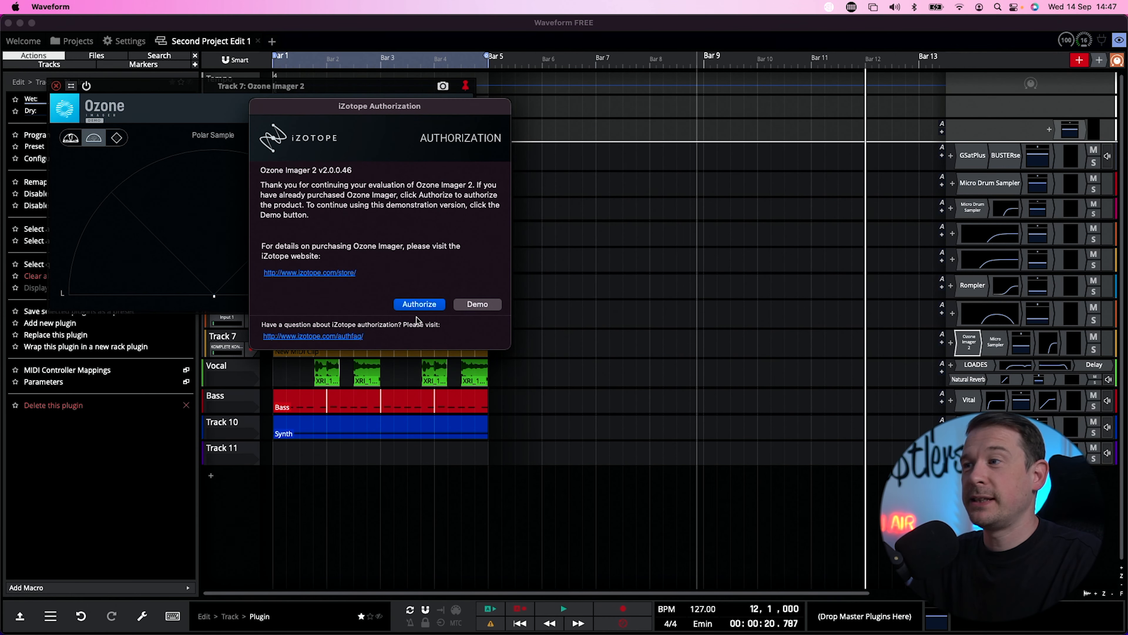
pyautogui.click(425, 306)
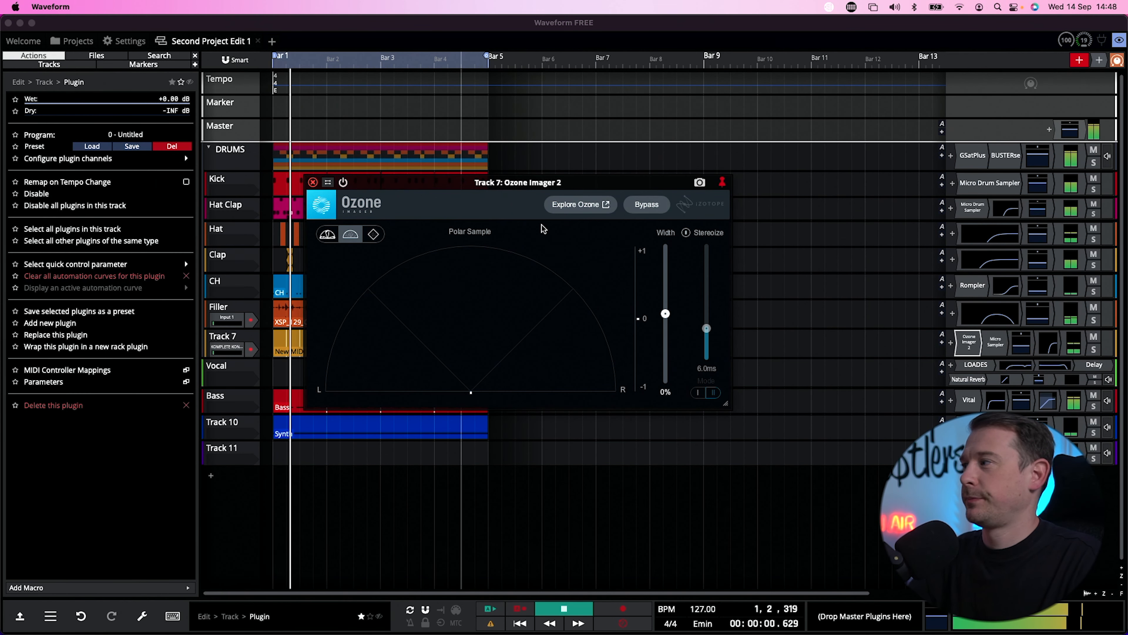
pyautogui.moveTo(961, 340); pyautogui.dragTo(1056, 350)
pyautogui.doubleClick(1055, 350)
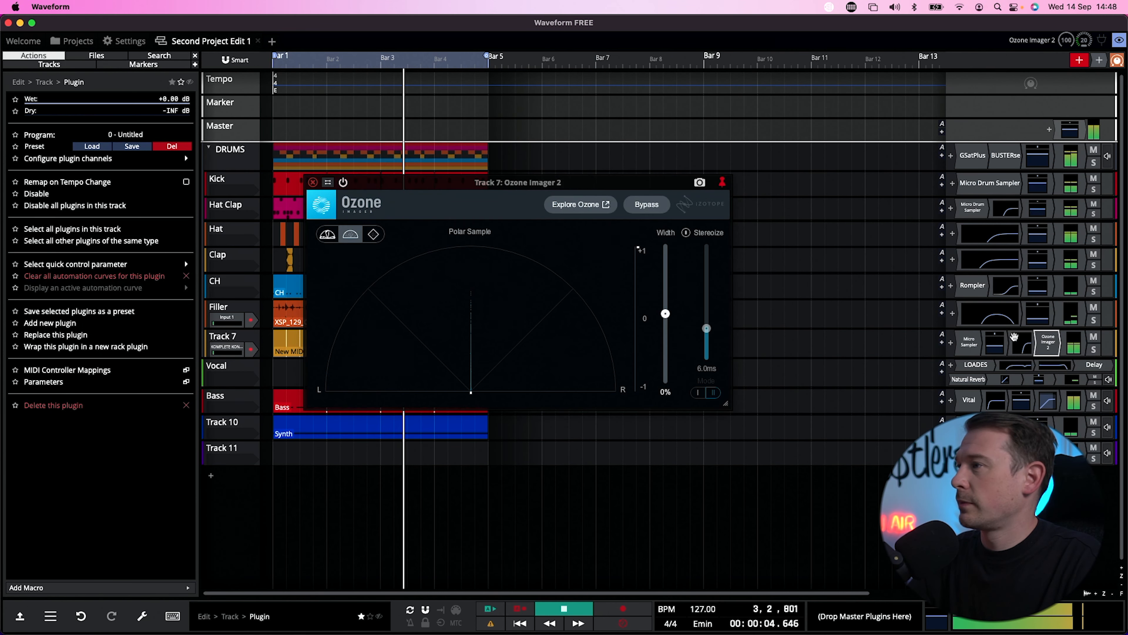
# - Enable Stereoize at 11.8 ms in Mode II, set Width to 75% on Track 7's imager, and compare against bypass during playback
pyautogui.press('space')
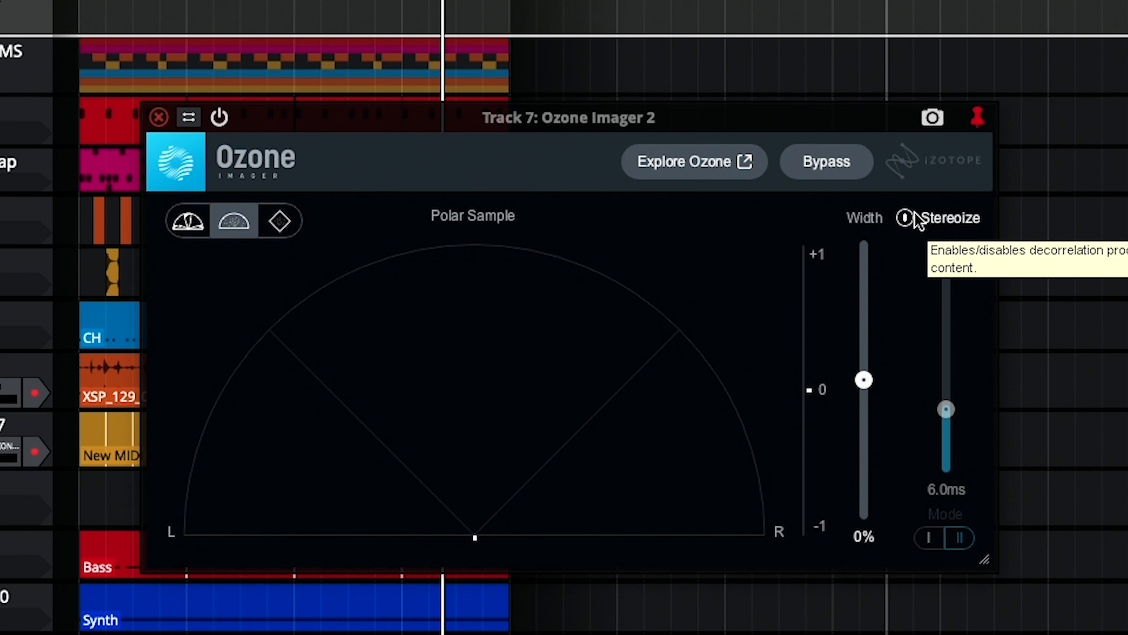
pyautogui.click(686, 233)
pyautogui.press('space')
pyautogui.click(927, 543)
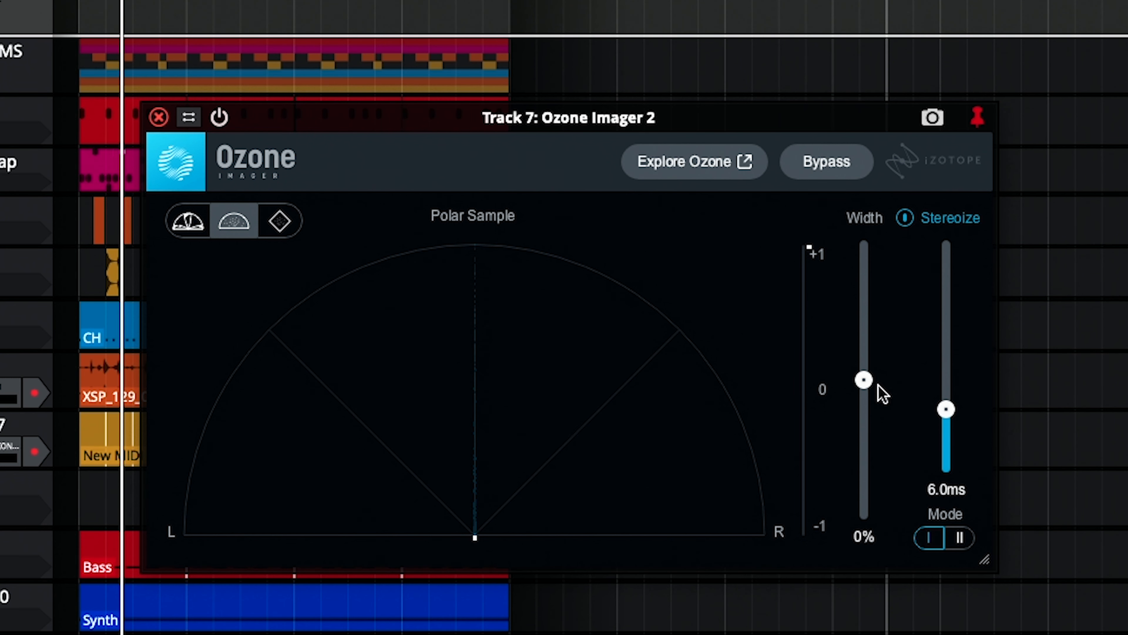
pyautogui.moveTo(864, 380); pyautogui.dragTo(867, 274)
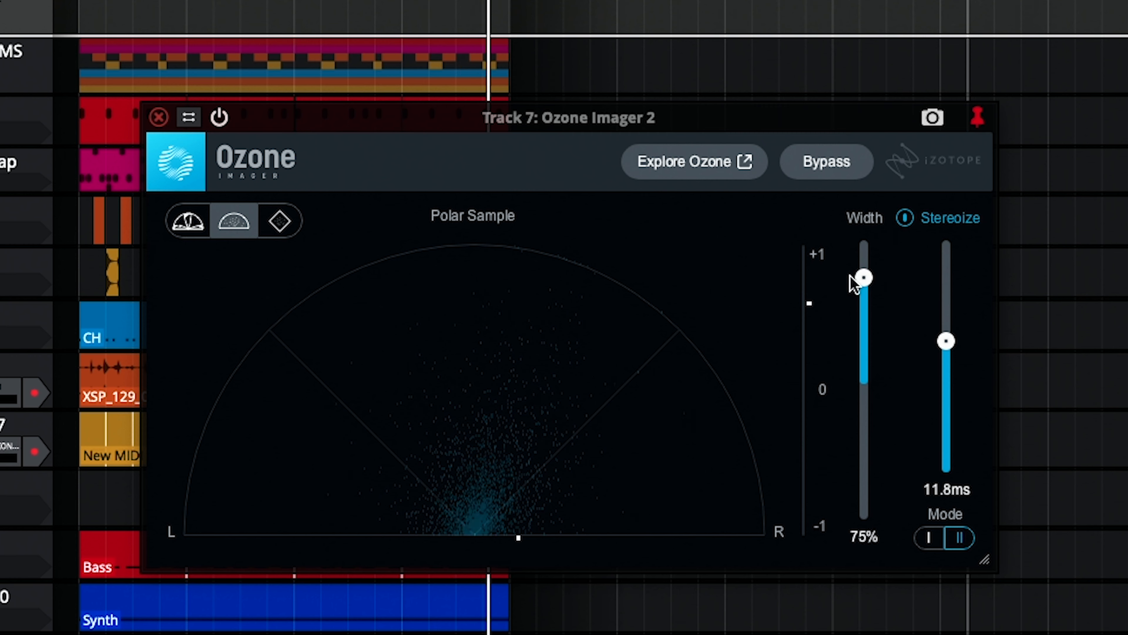
pyautogui.click(826, 162)
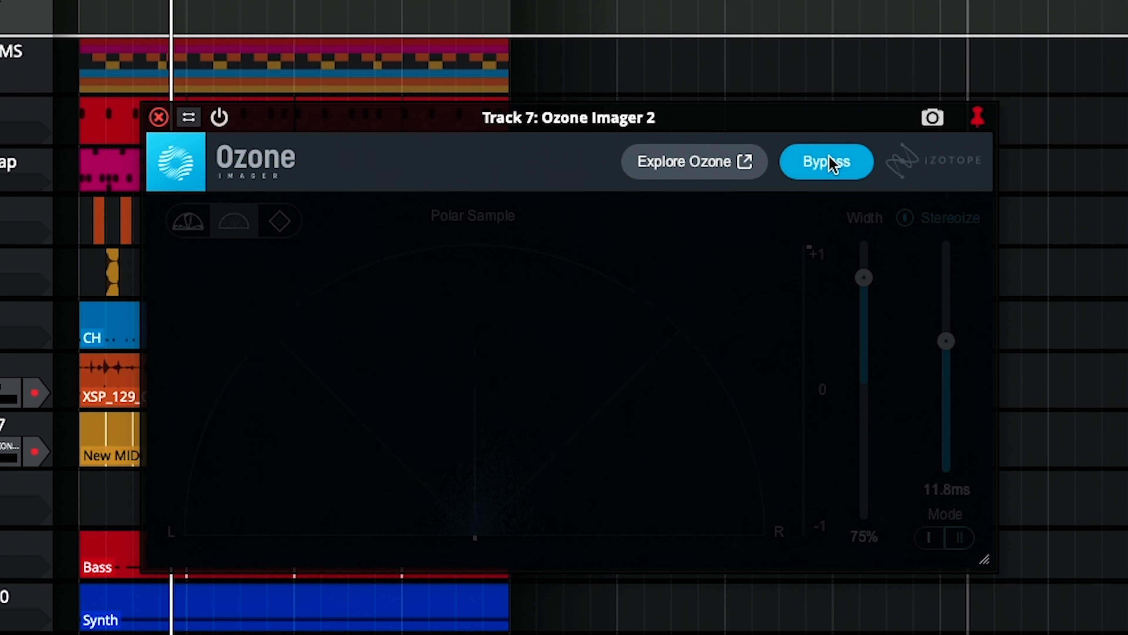
pyautogui.click(829, 163)
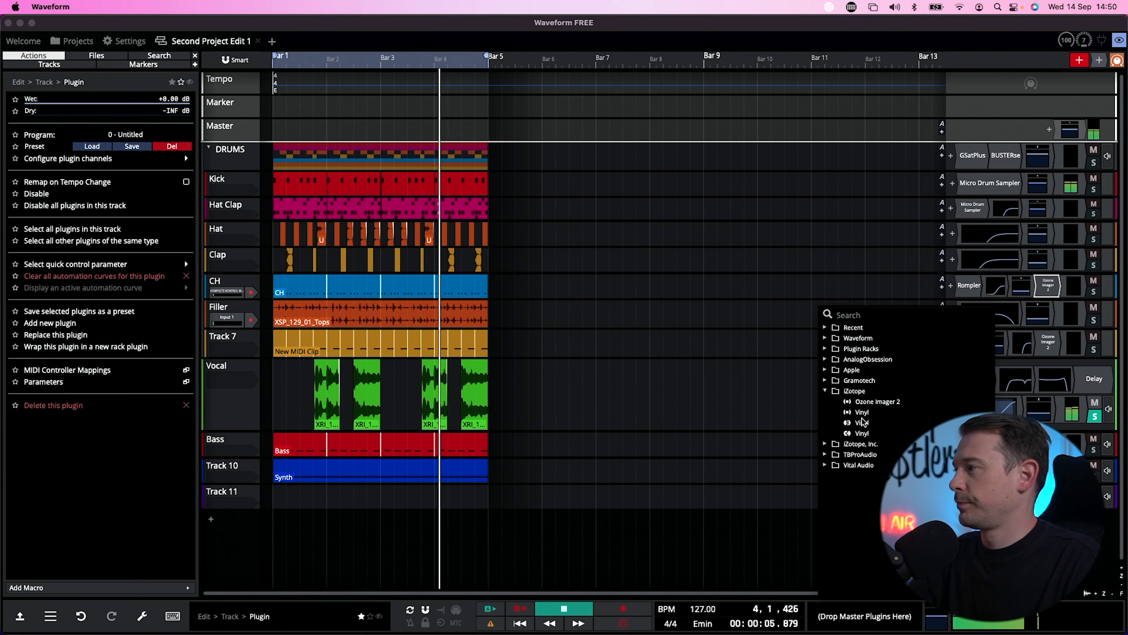
# - Insert iZotope's Vinyl on the Vocal track, using the 1960 record era with the Dust amount lowered
pyautogui.click(862, 415)
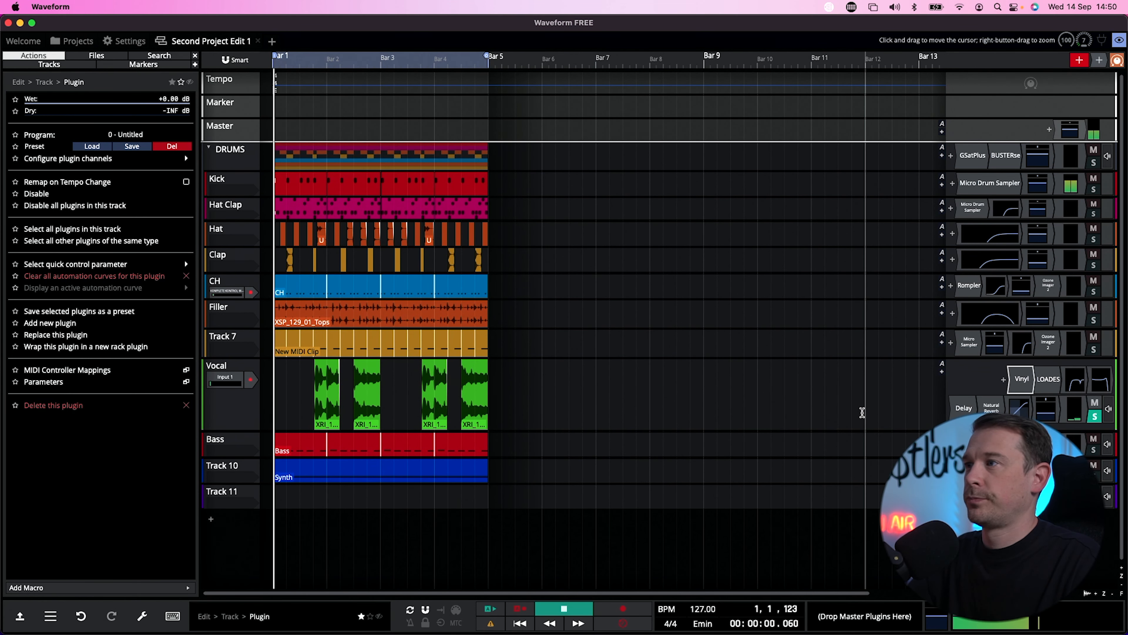
pyautogui.moveTo(232, 88); pyautogui.dragTo(673, 141)
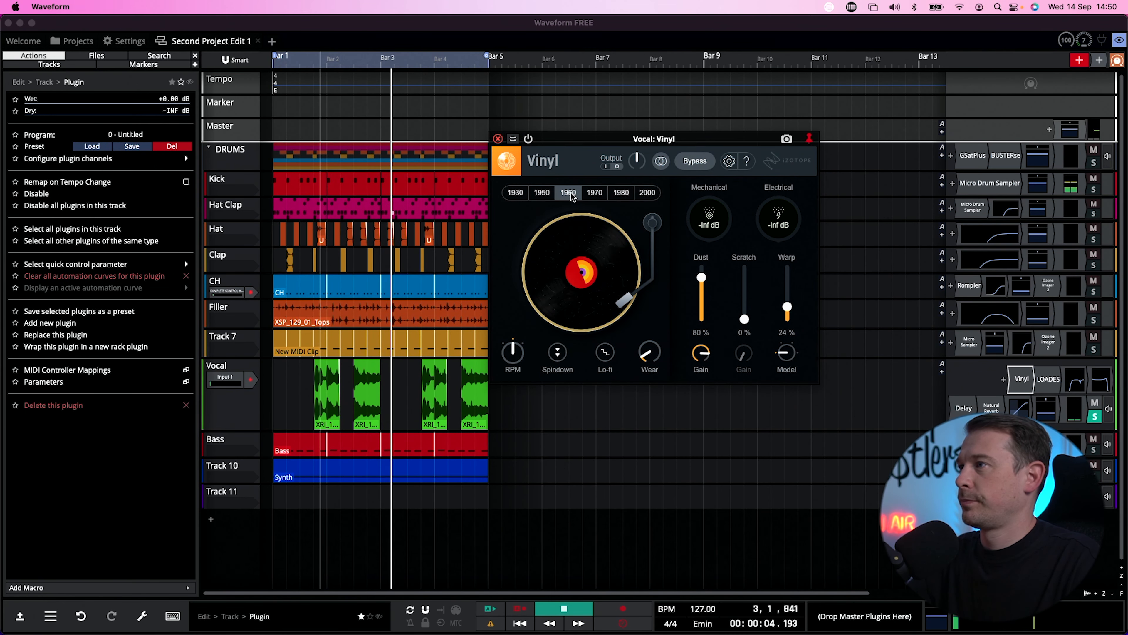
pyautogui.click(546, 193)
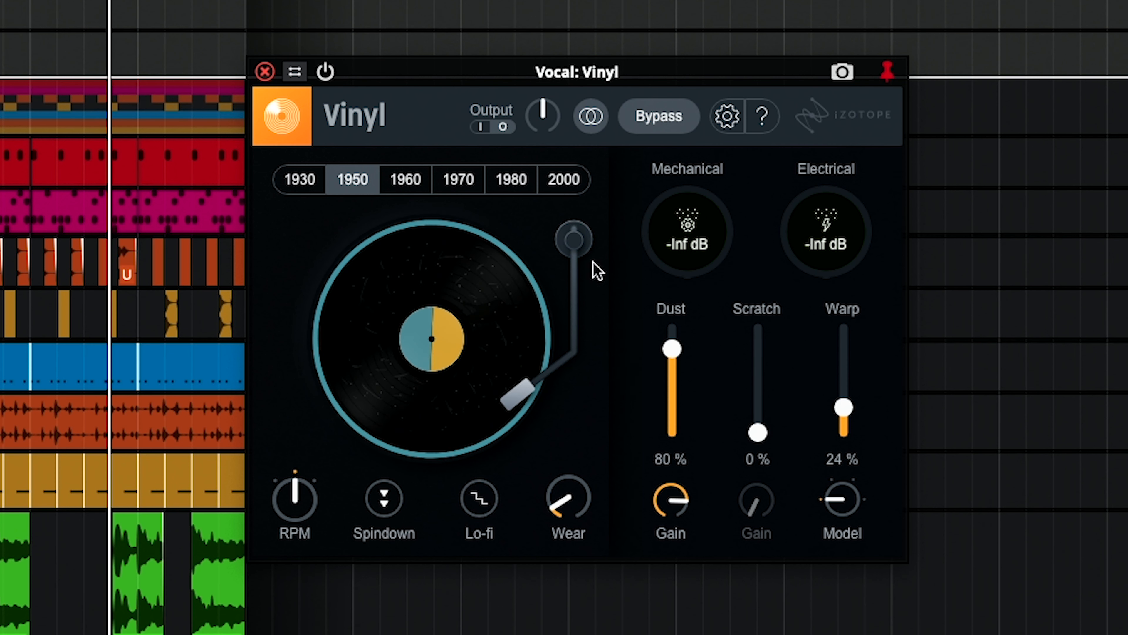
pyautogui.click(414, 182)
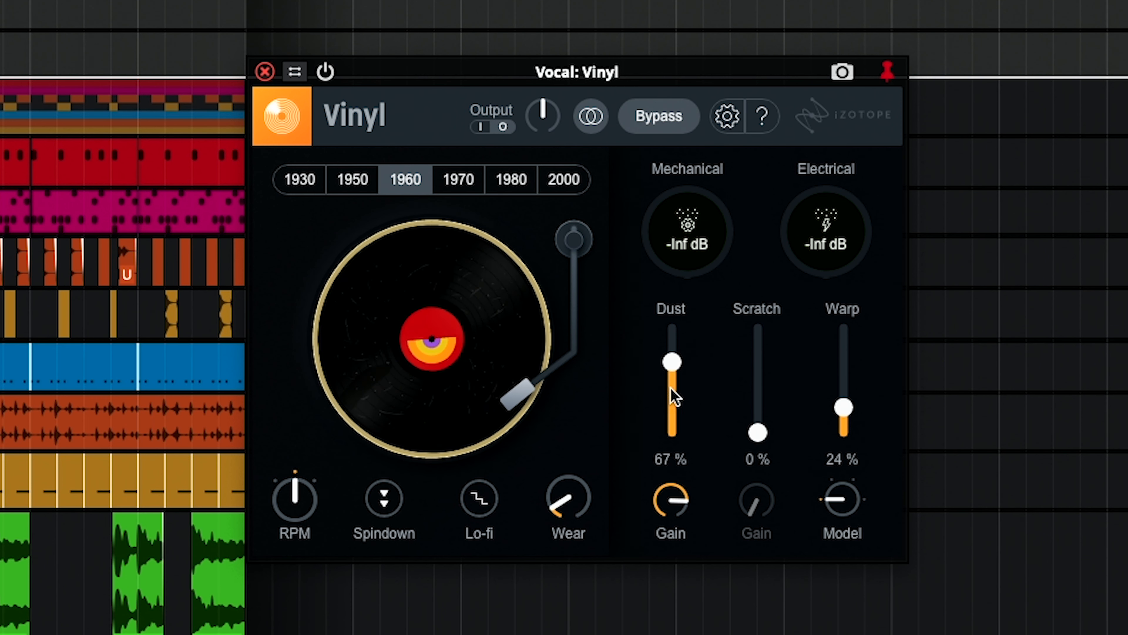
pyautogui.moveTo(673, 621); pyautogui.dragTo(672, 633)
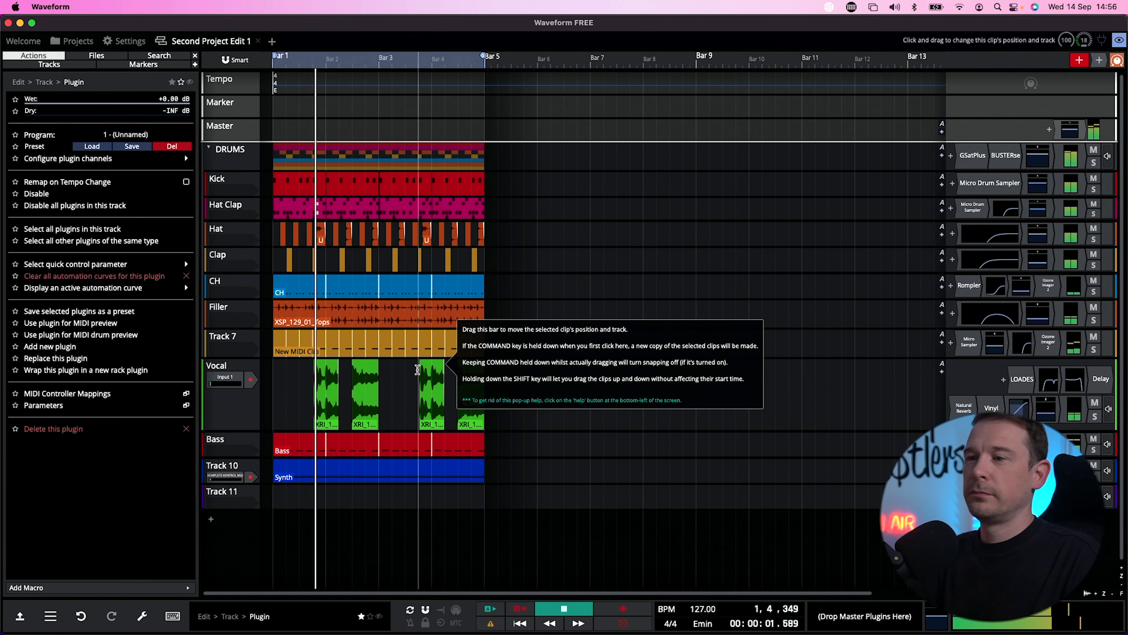
# - Delete the empty Track 11
pyautogui.click(225, 493)
pyautogui.rightClick(231, 491)
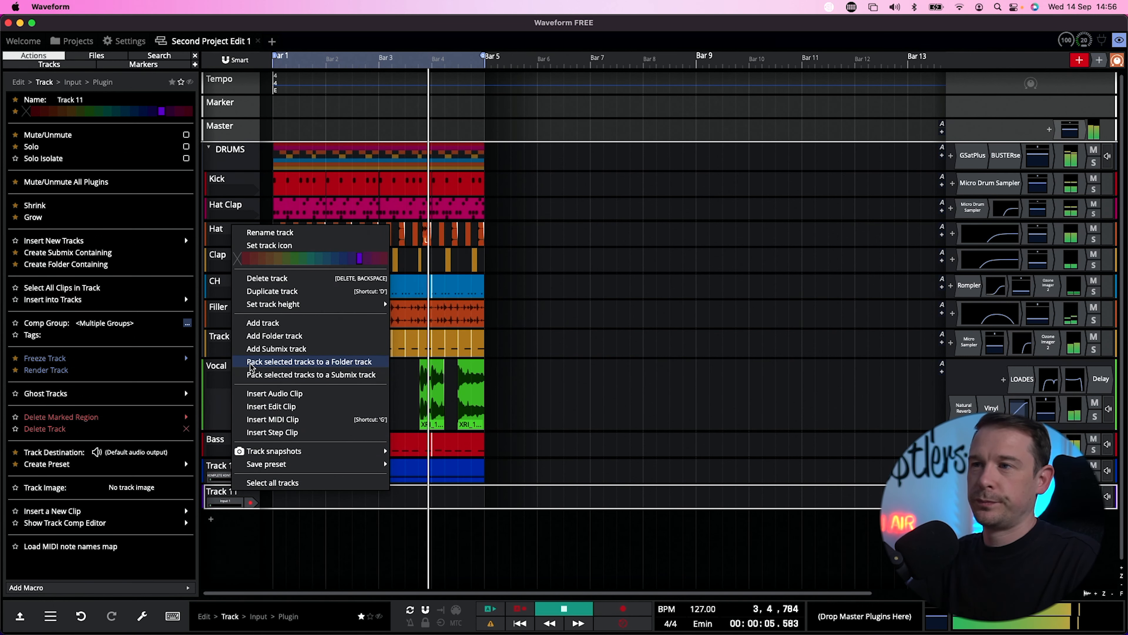
pyautogui.click(255, 279)
# - Rename Track 10, which holds the Synth clip, as Pad
pyautogui.click(229, 467)
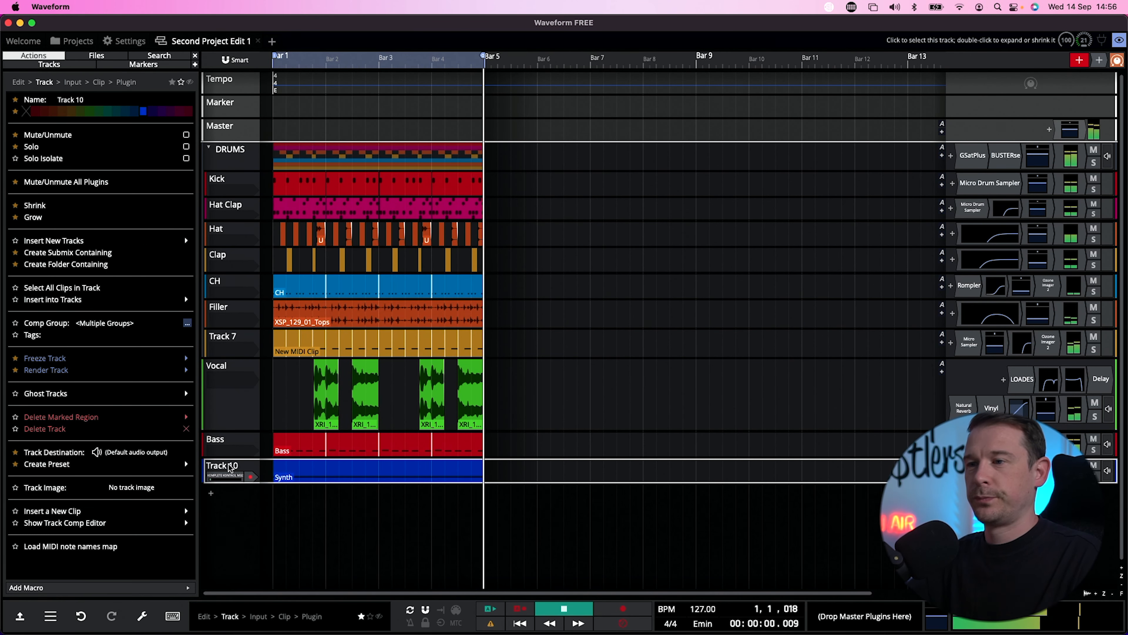
pyautogui.rightClick(230, 467)
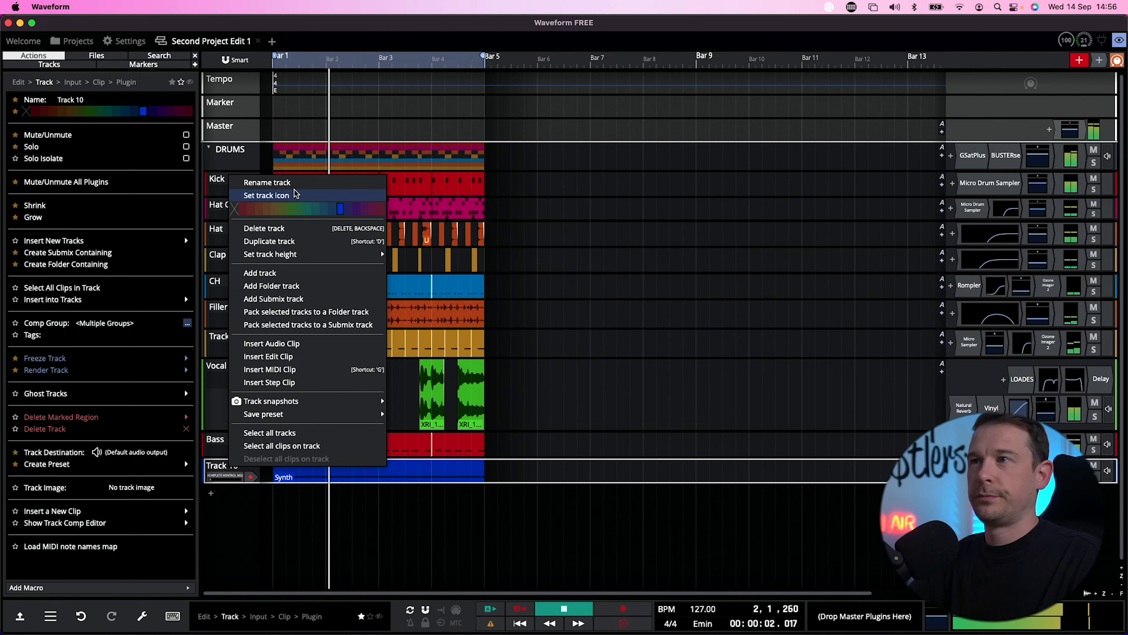
pyautogui.click(267, 182)
pyautogui.write('Pad')
pyautogui.press('Return')
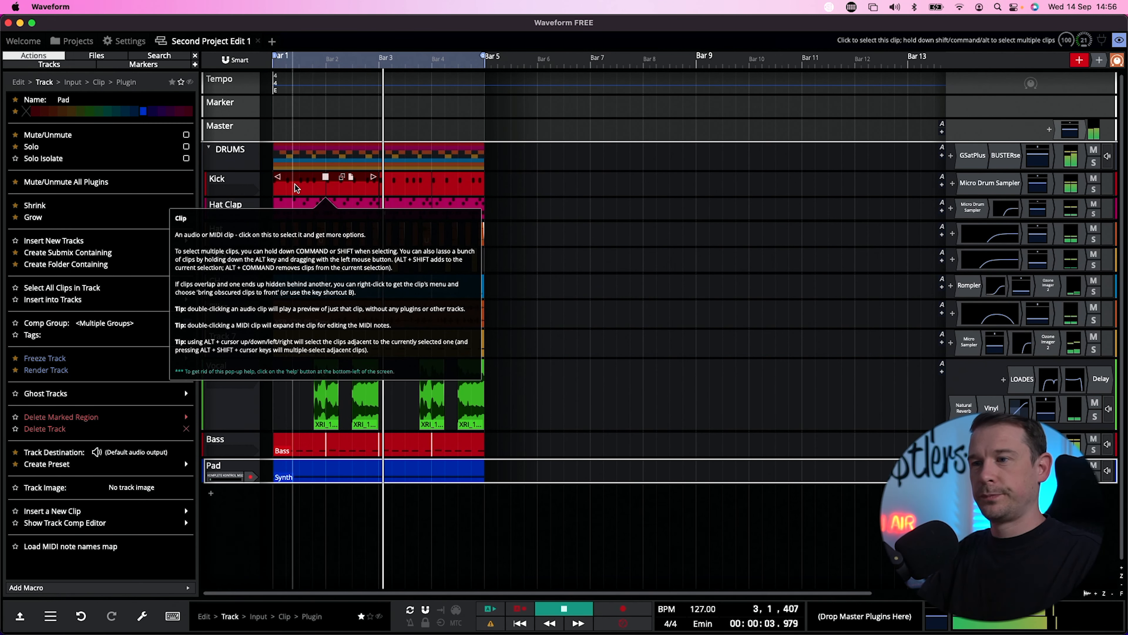
pyautogui.click(358, 516)
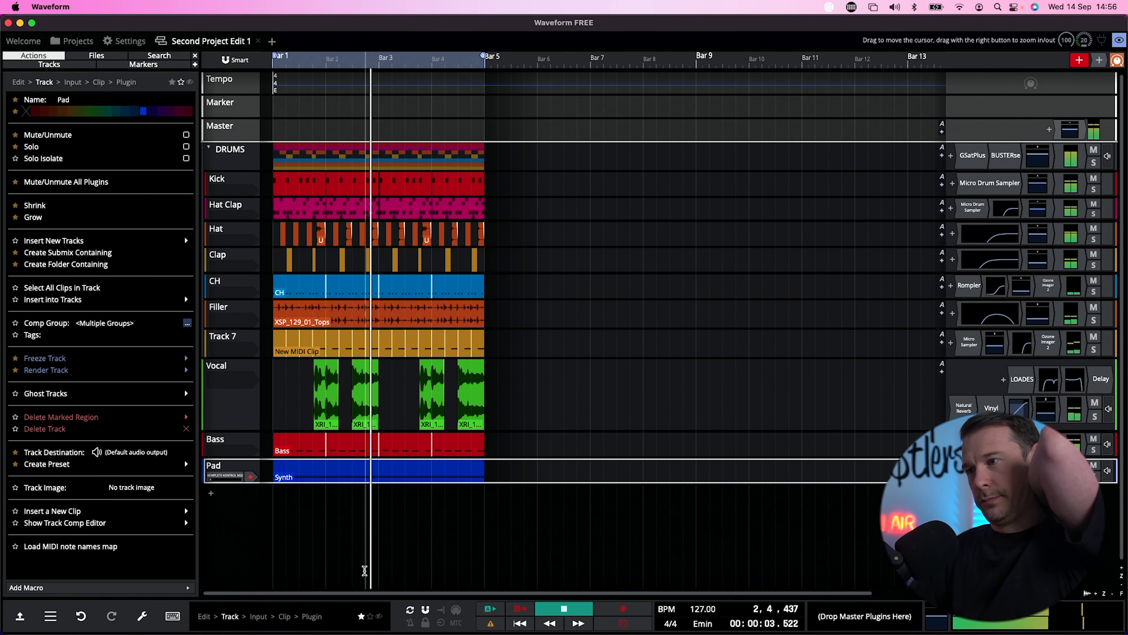
pyautogui.click(520, 464)
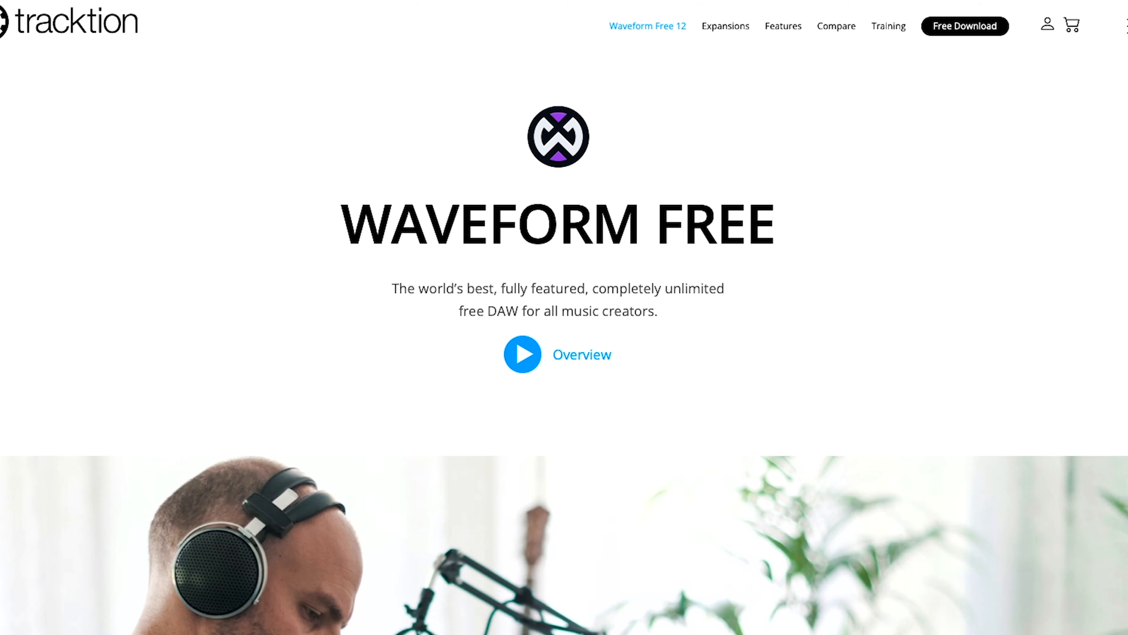
# - Switch to the web browser and look through the Waveform Free and Vital product pages
pyautogui.scroll(-10, 564, 317)
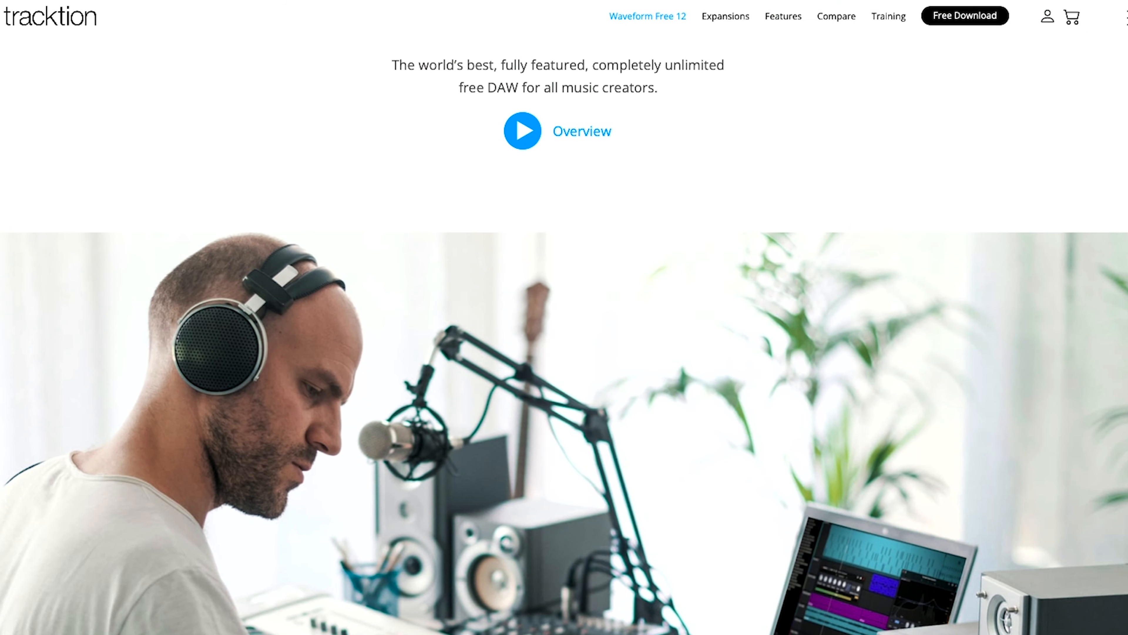
pyautogui.scroll(-10, 1120, 354)
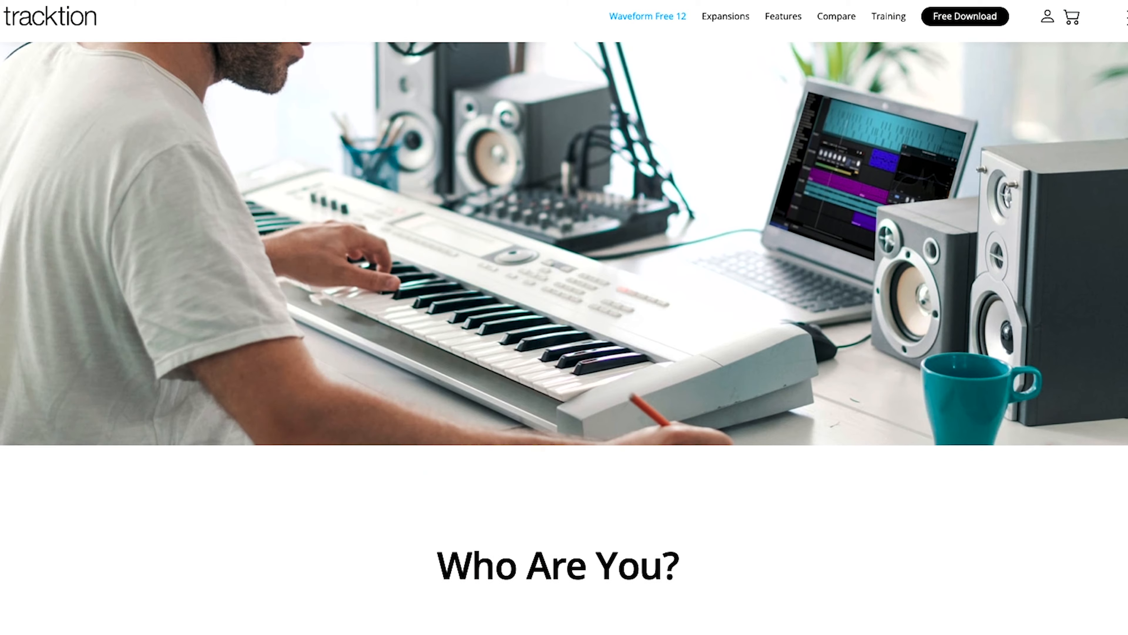
pyautogui.scroll(-6, 1120, 355)
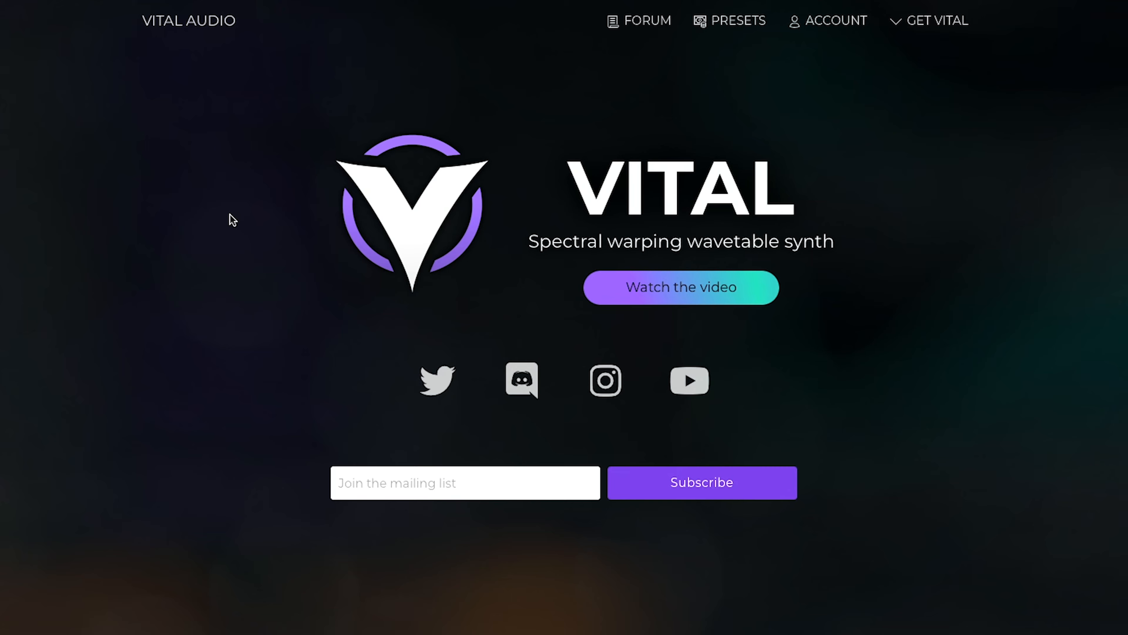
pyautogui.scroll(-8, 230, 214)
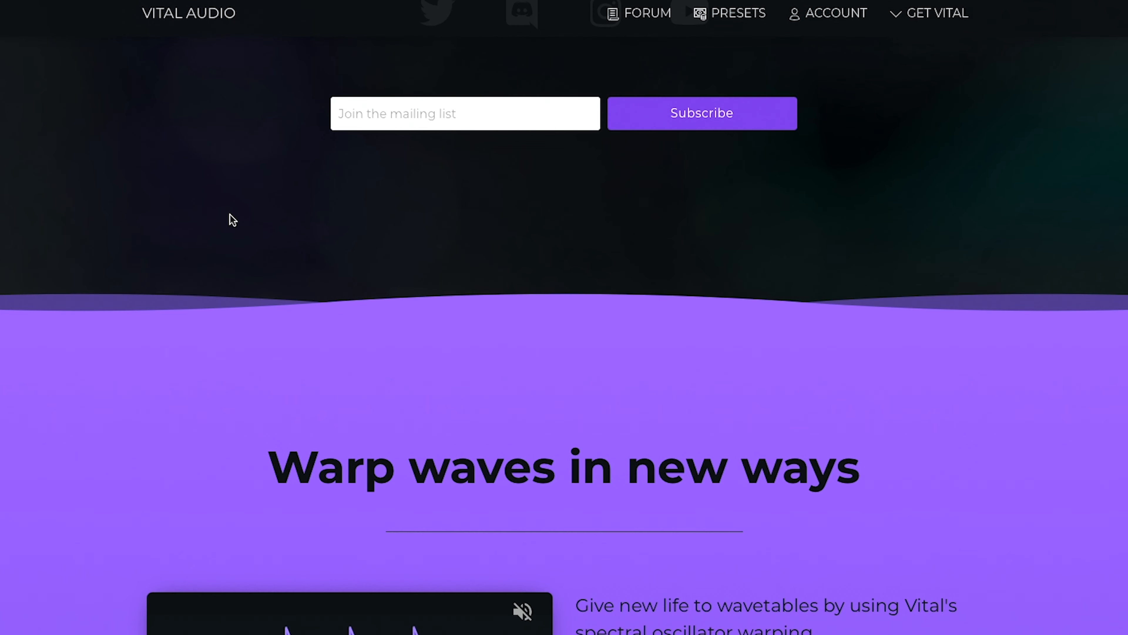
pyautogui.scroll(-6, 231, 218)
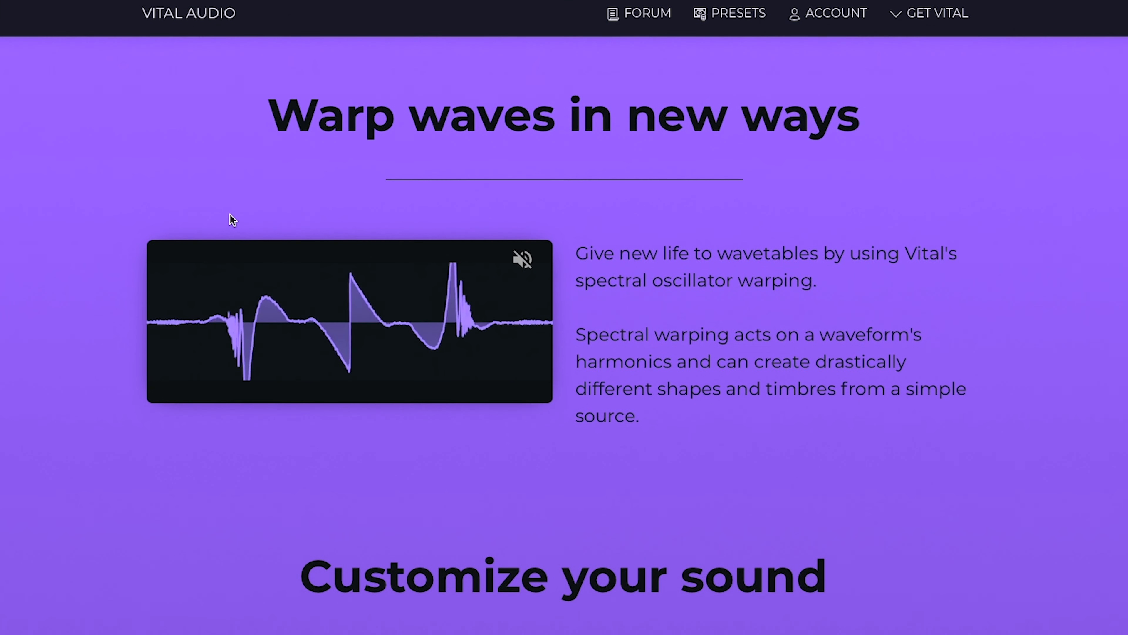
pyautogui.scroll(-3, 231, 221)
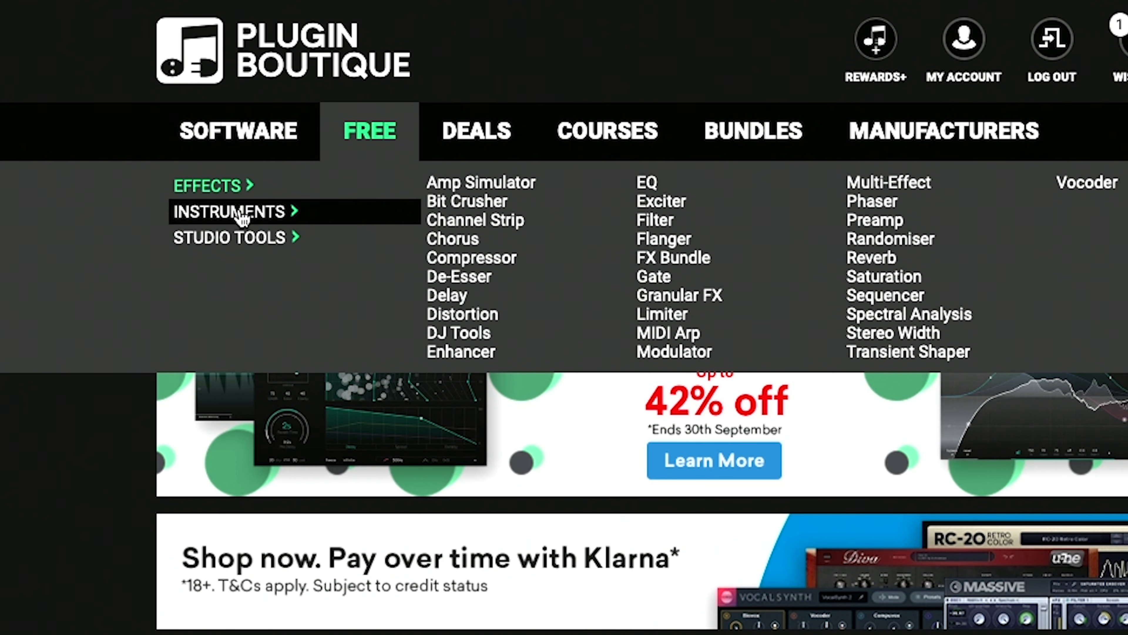
# - Browse Plugin Boutique's free software categories and view the Jacked On House sample pack page
pyautogui.click(245, 237)
pyautogui.click(255, 225)
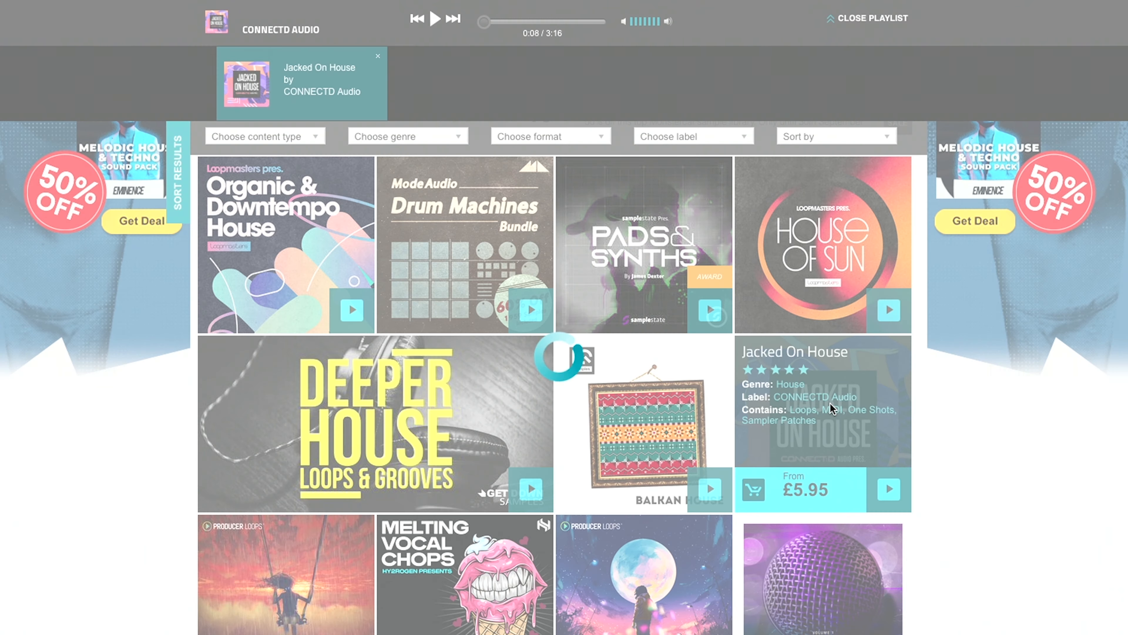
pyautogui.scroll(-1, 695, 316)
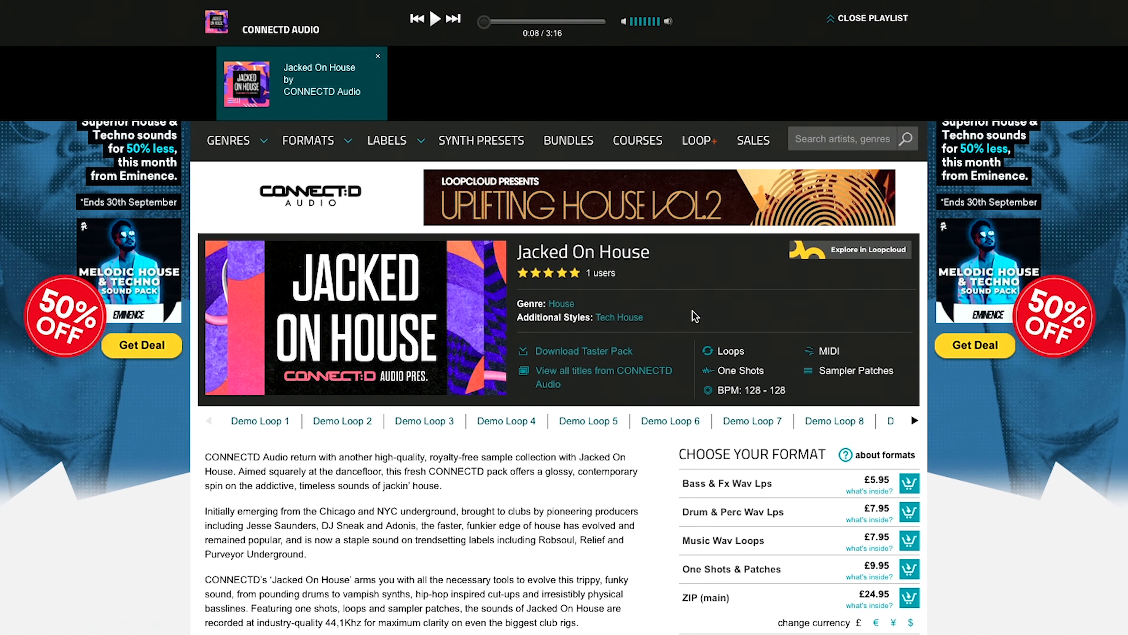